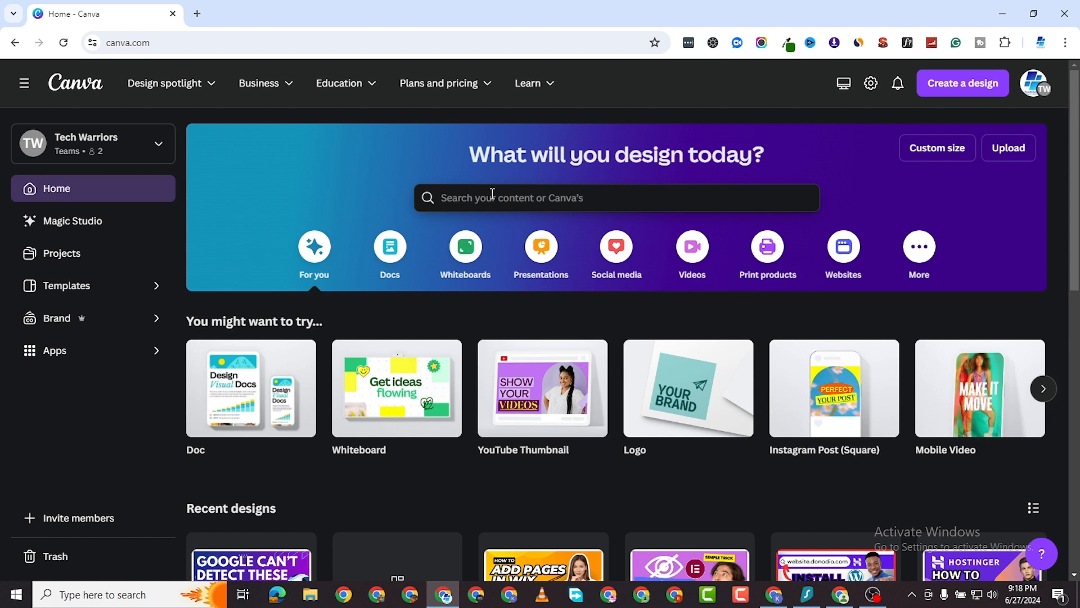
Search Canva's home page for 't-shirt' templates.
left_click(494, 196)
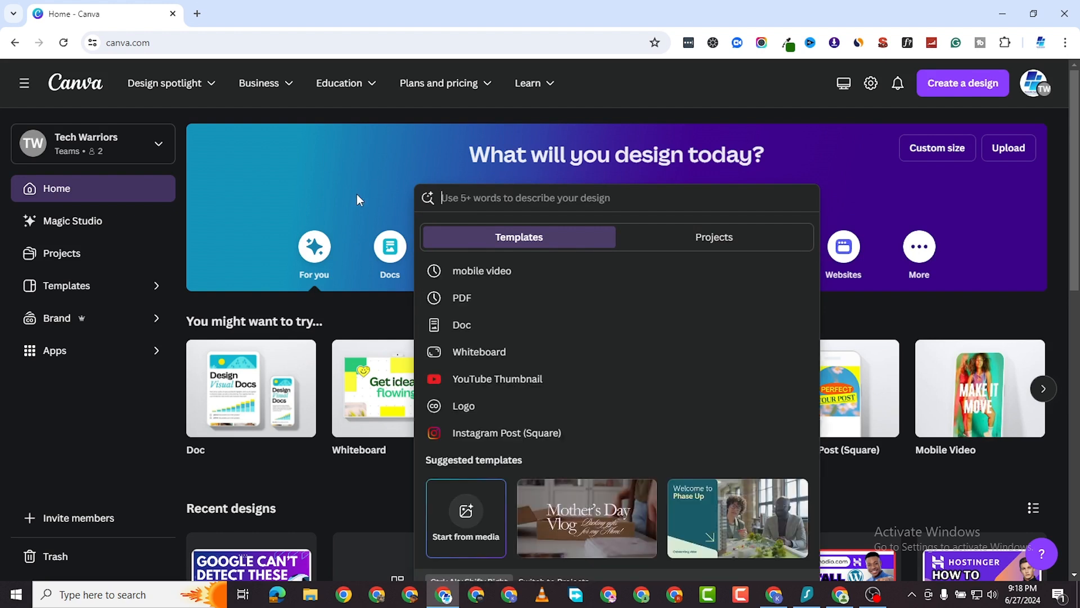
left_click(363, 305)
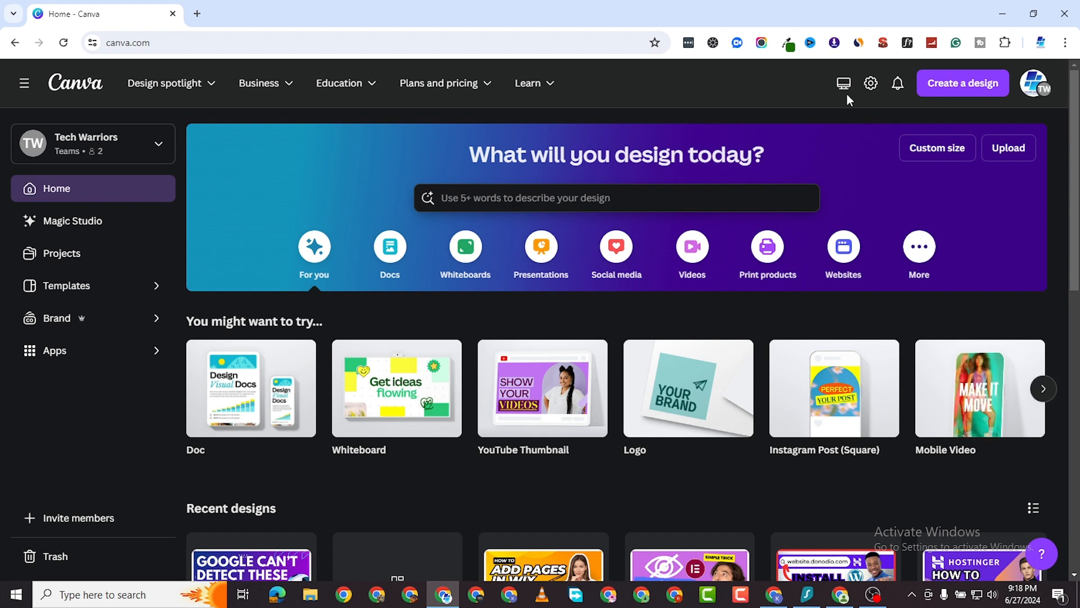
left_click(534, 195)
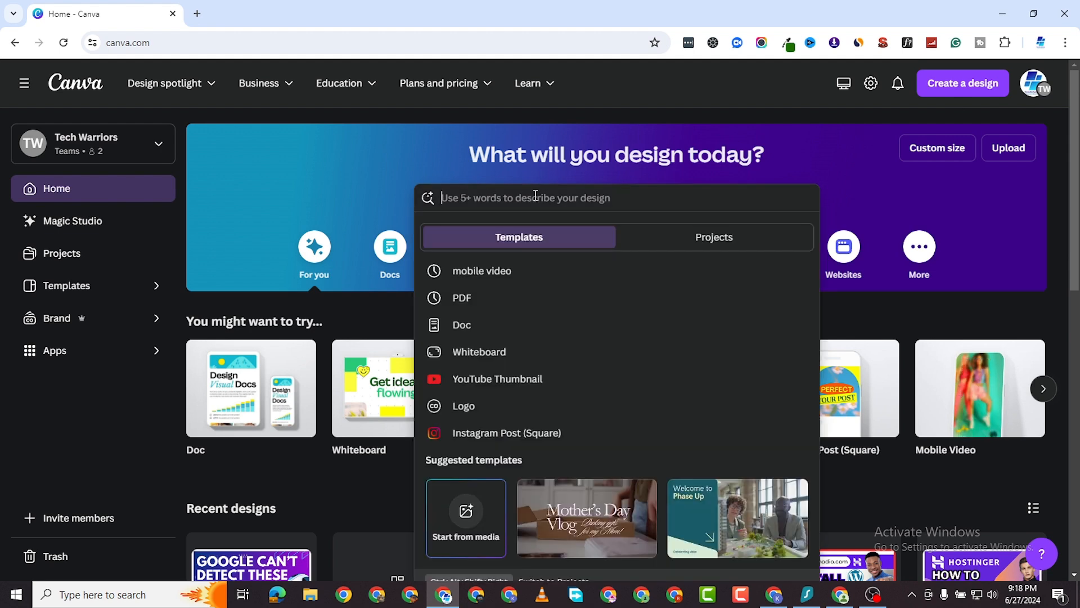
type("t")
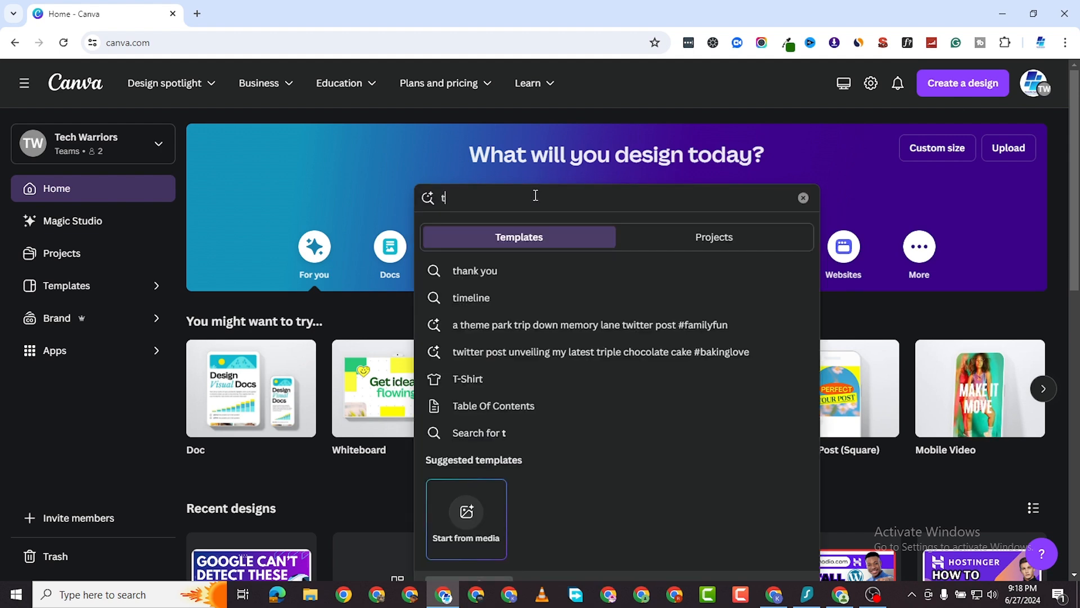
type("-sh")
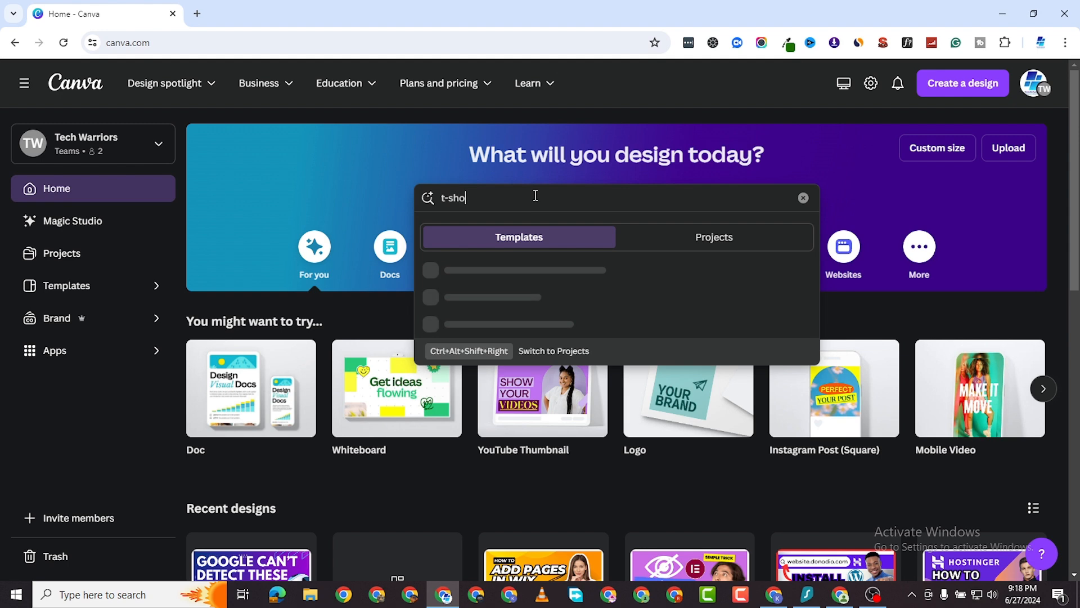
type("irt")
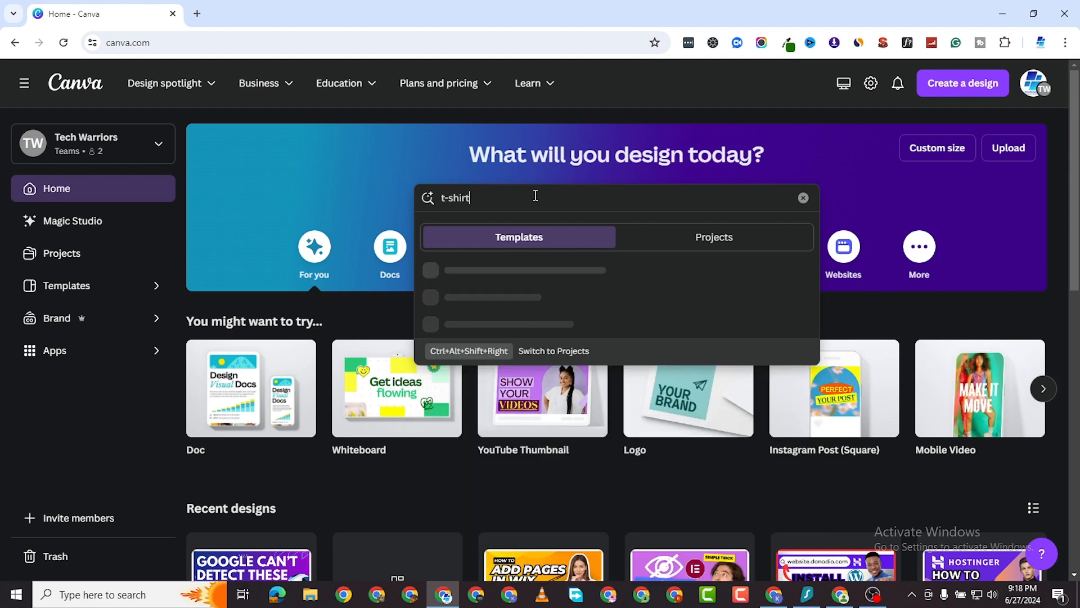
key("Return")
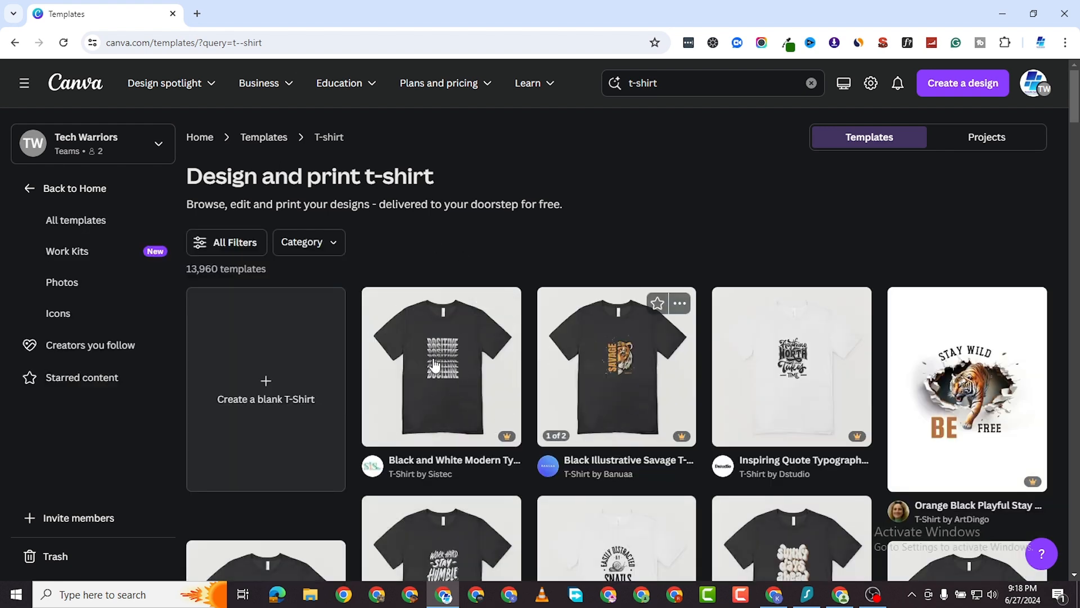
Start a new blank T-shirt design from the t-shirt template results.
scroll(270, 379, "down", 2)
scroll(655, 296, "down", 1)
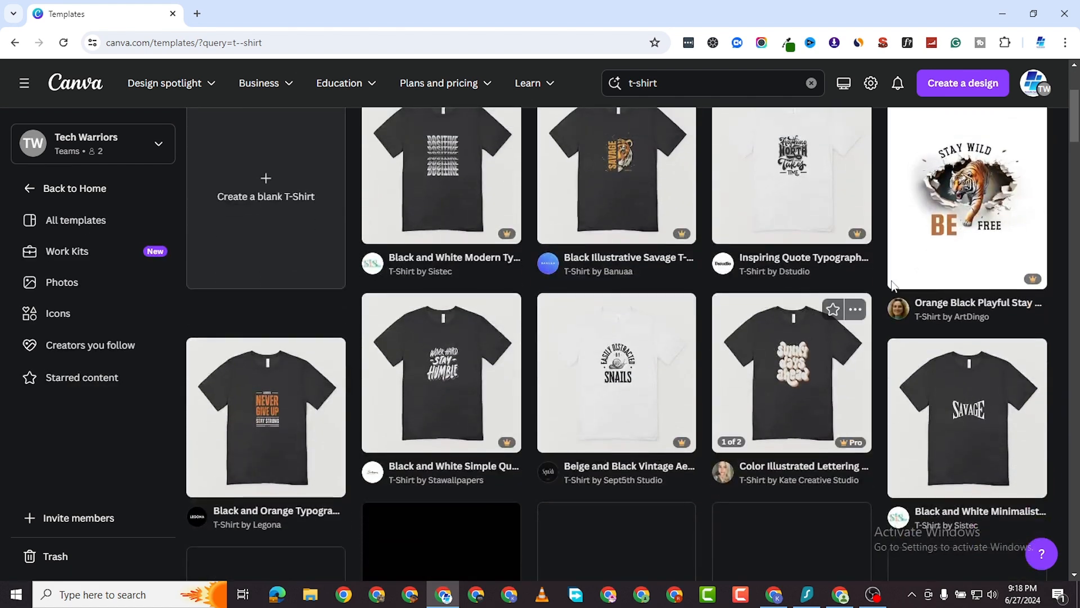
scroll(906, 293, "up", 1)
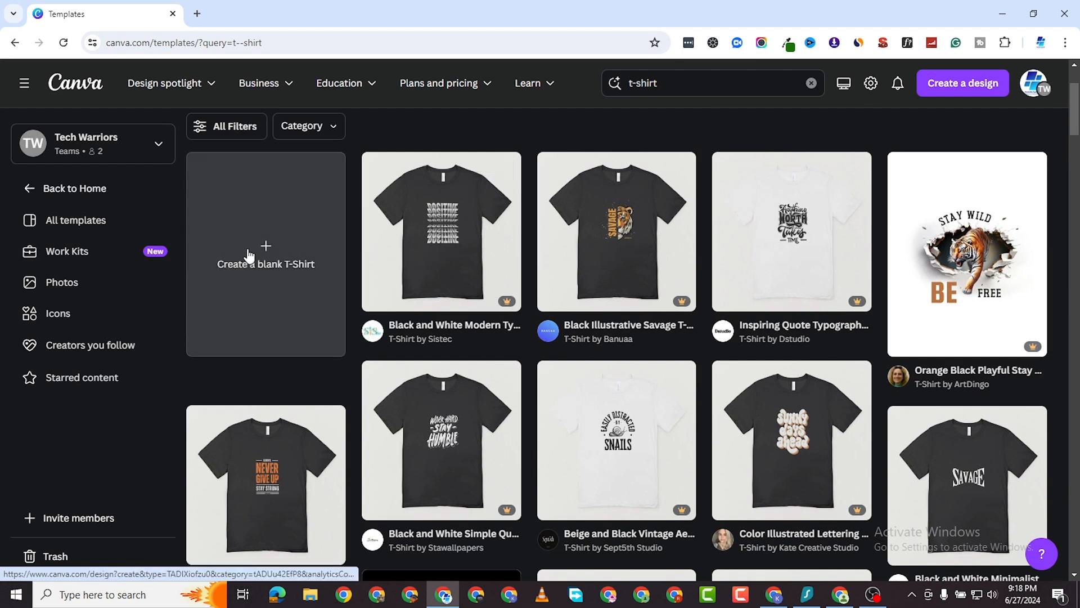
left_click(264, 260)
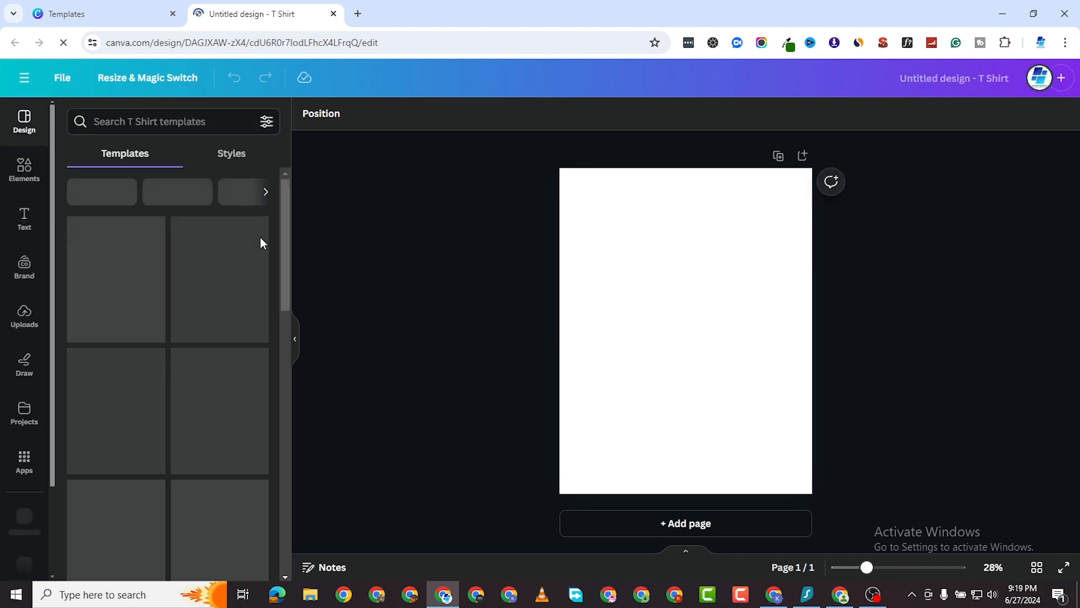
Search Elements for 'hope', filter to free items, and add the dove with olive branch graphic.
left_click(26, 173)
left_click(147, 118)
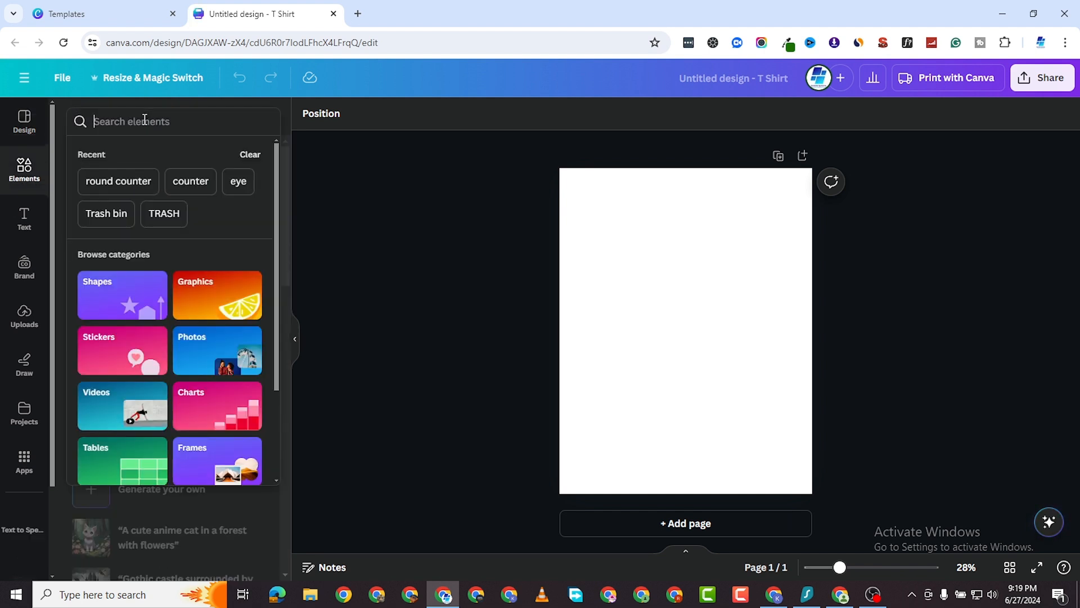
type("hop")
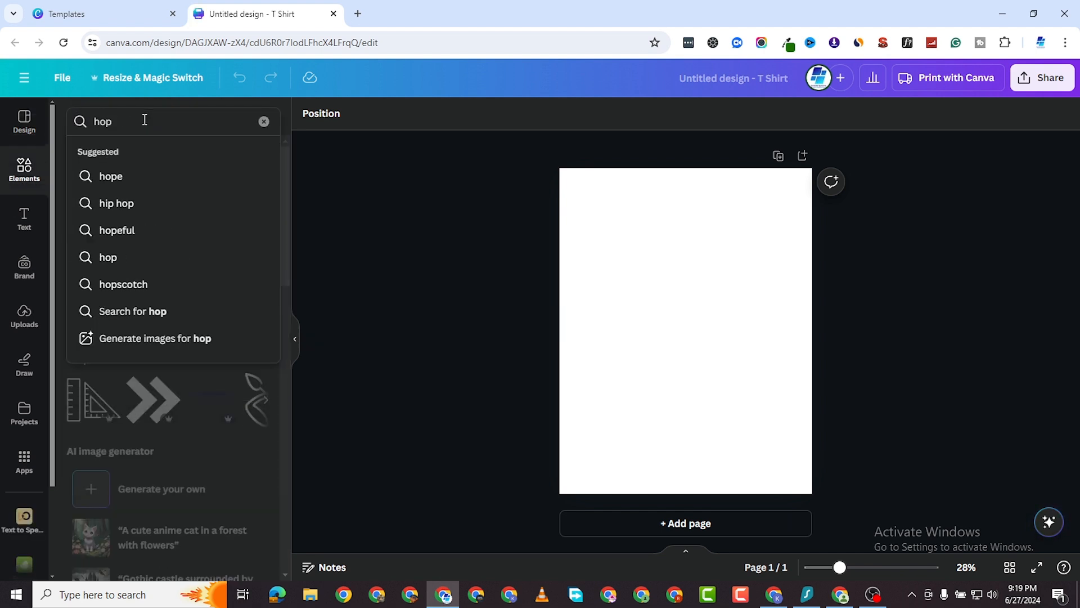
type("e")
key("Return")
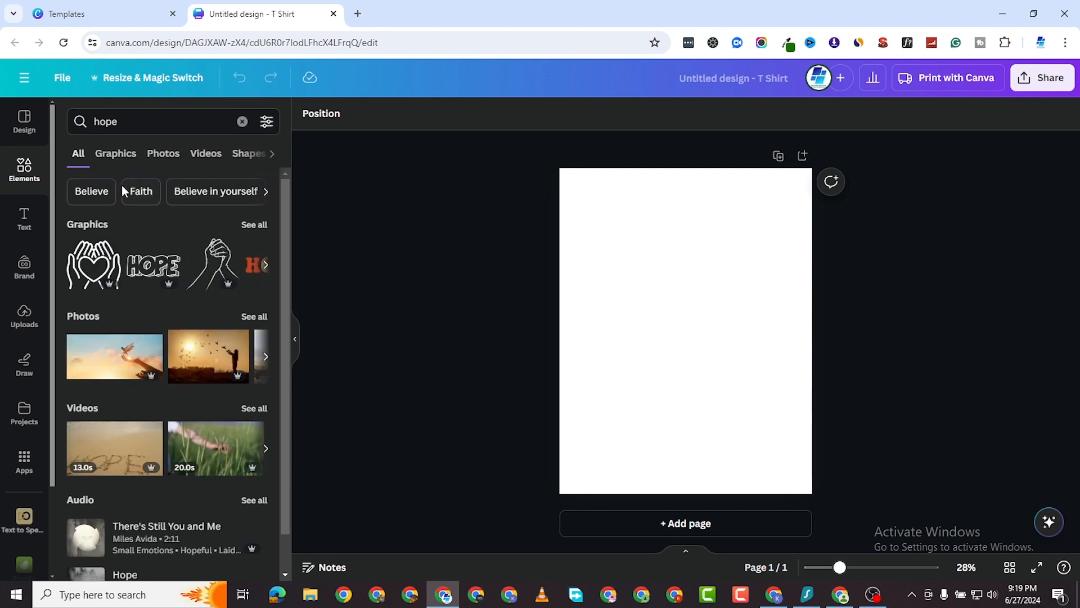
left_click(266, 123)
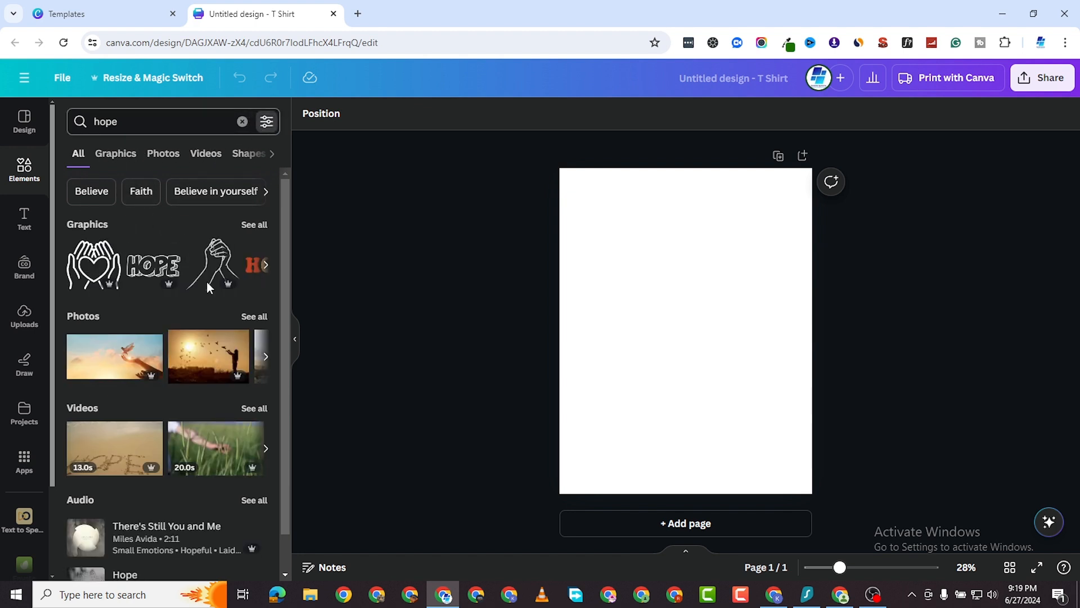
scroll(112, 420, "down", 2)
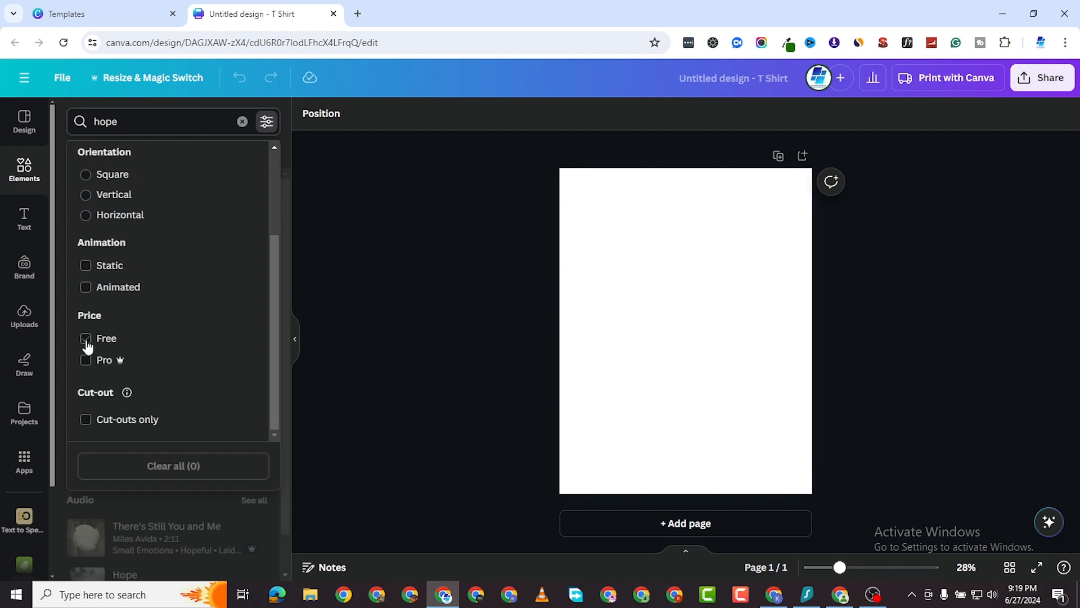
left_click(85, 338)
left_click(58, 333)
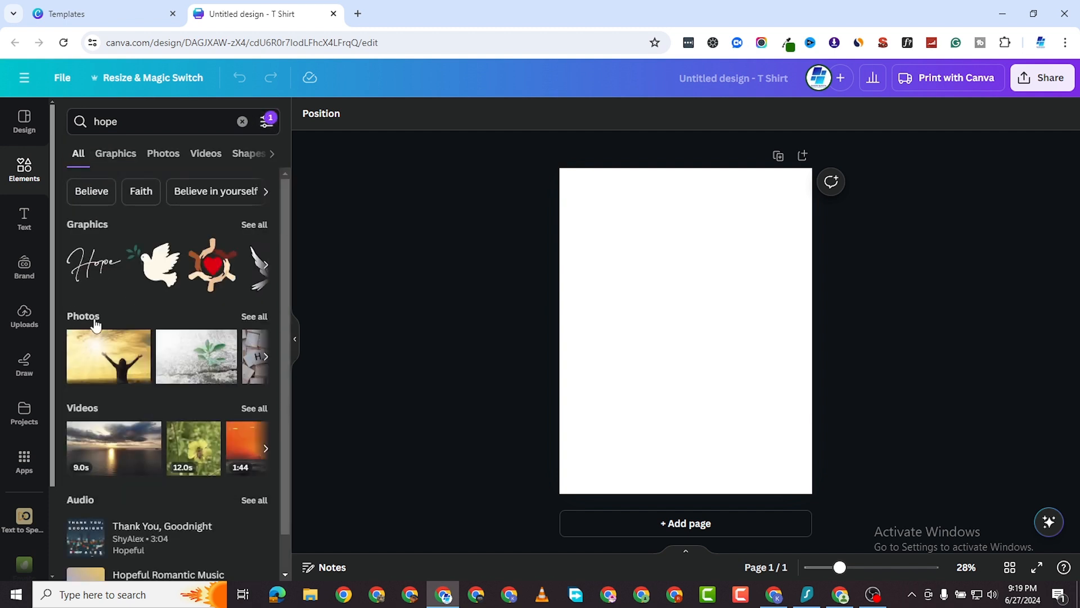
left_click(156, 272)
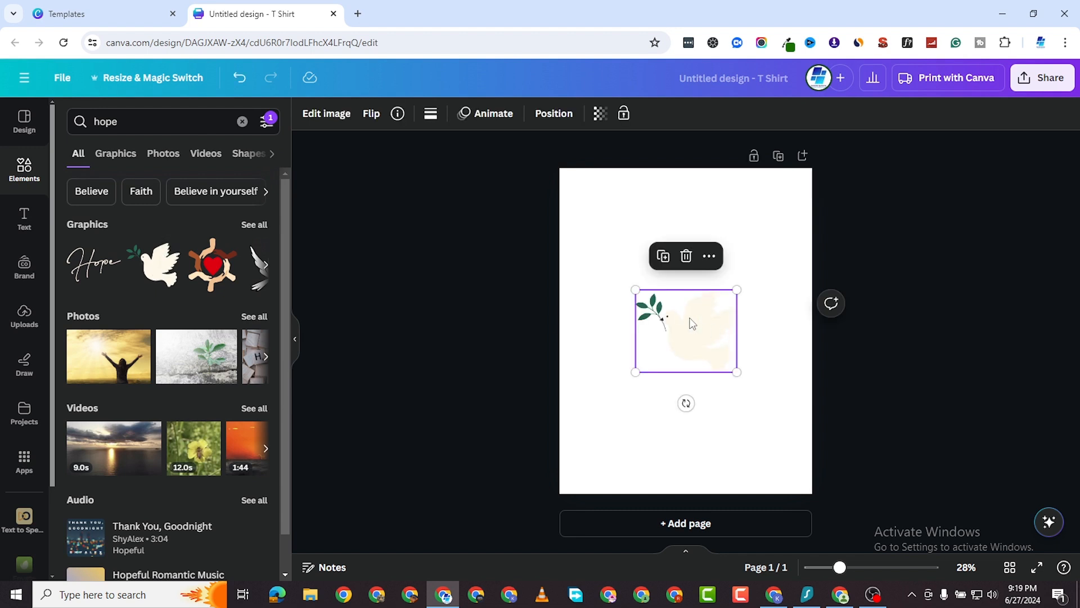
Make the T-shirt page background black.
left_click(607, 194)
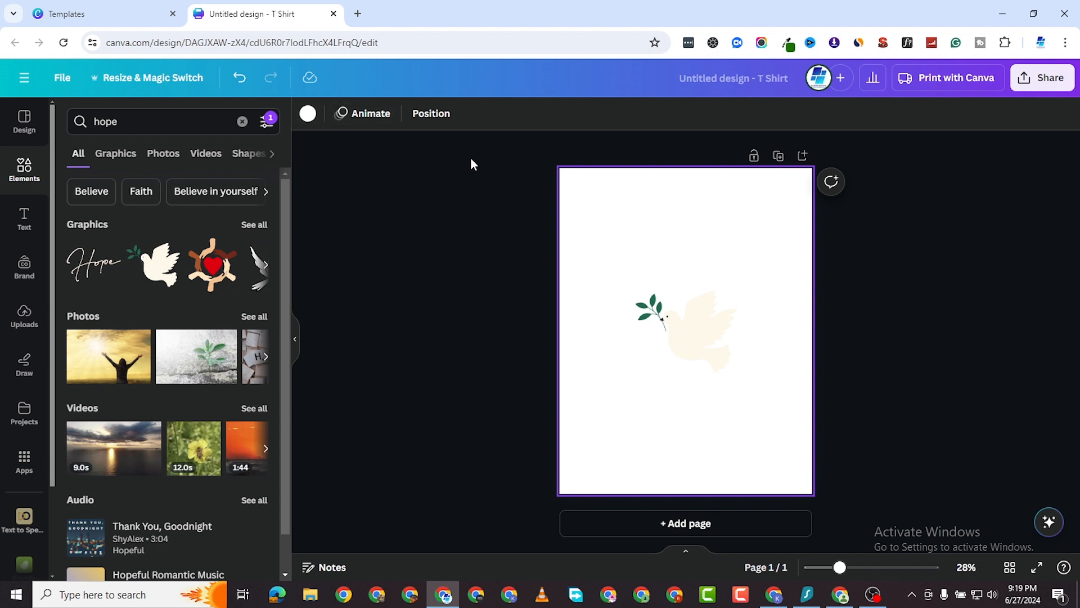
left_click(308, 113)
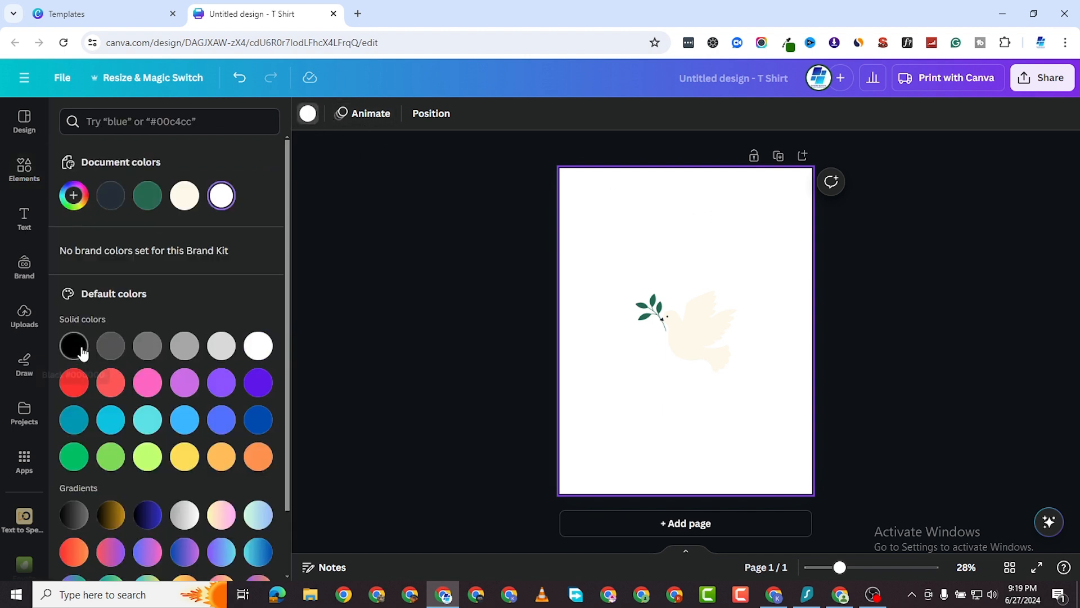
left_click(82, 352)
Enlarge the dove graphic and centre it on the page.
left_click(670, 323)
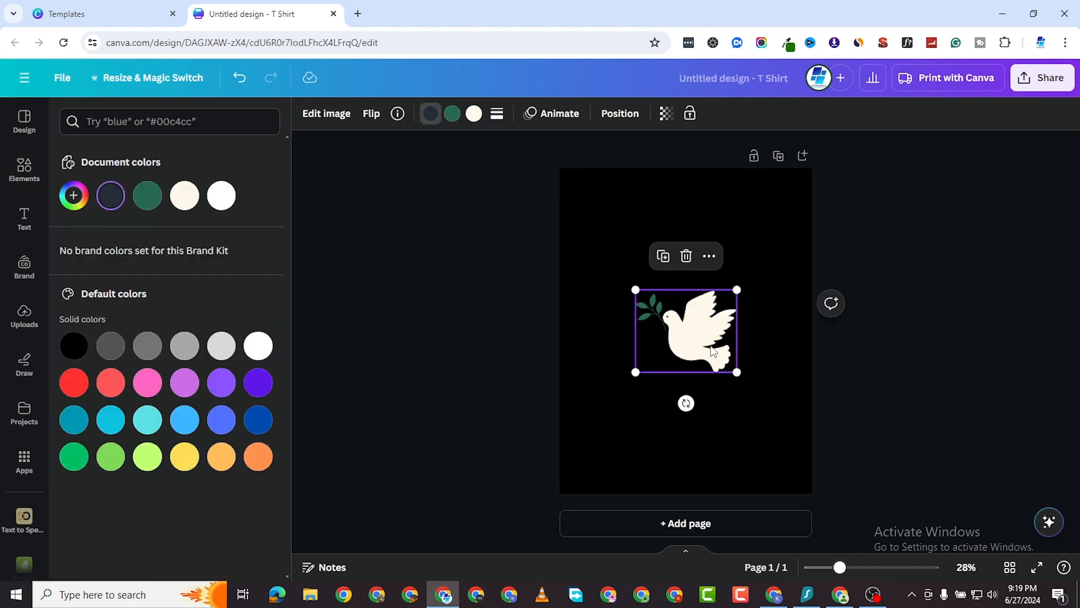
left_click_drag(713, 351, 809, 411)
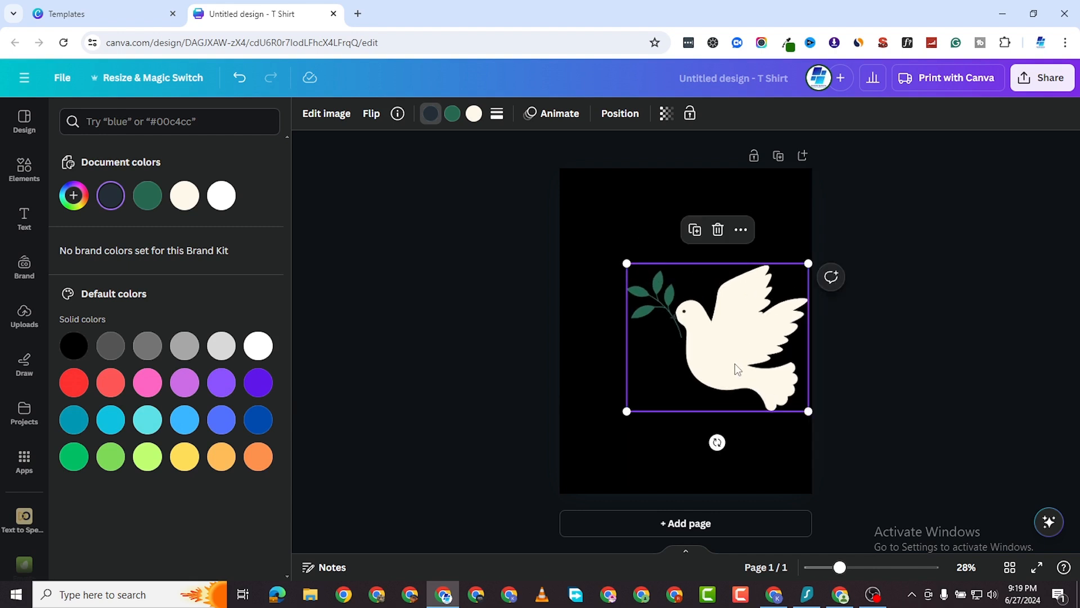
left_click_drag(735, 364, 703, 366)
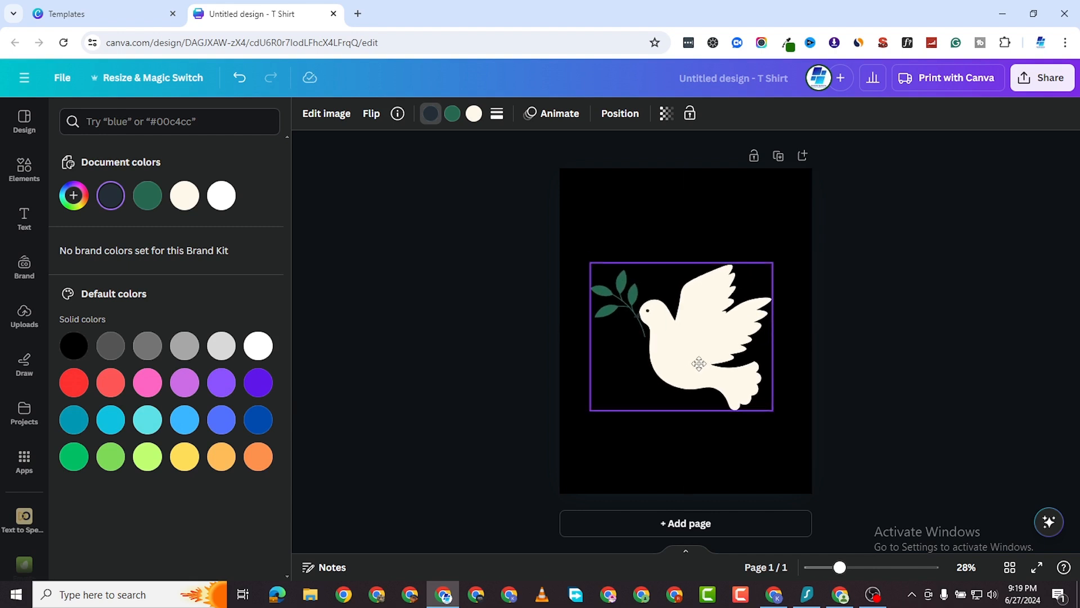
left_click(23, 222)
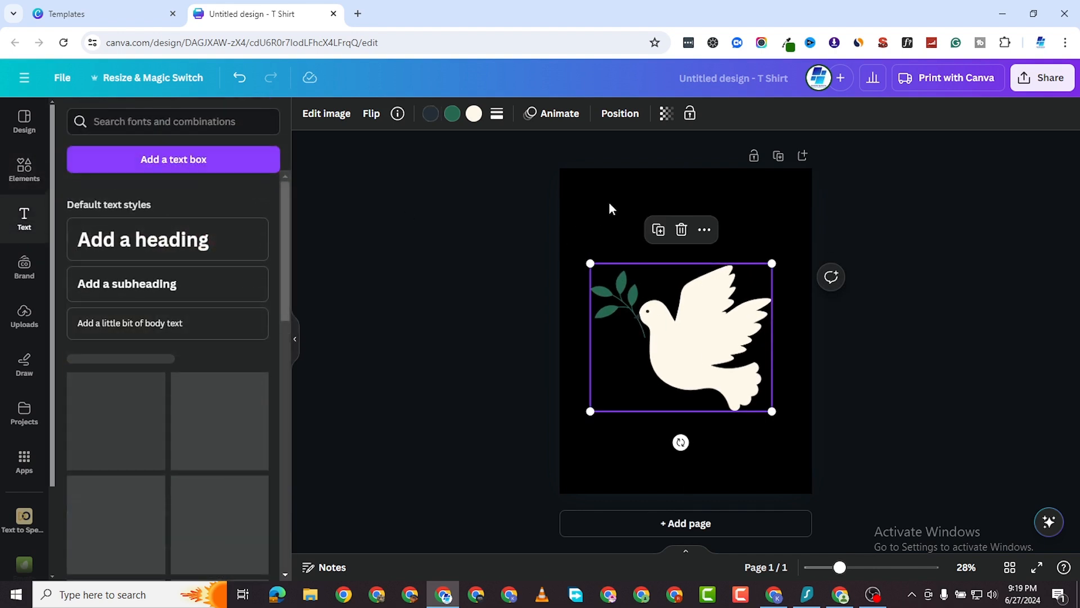
Add a heading reading 'THERE IS' centred near the top, above the dove.
left_click(137, 239)
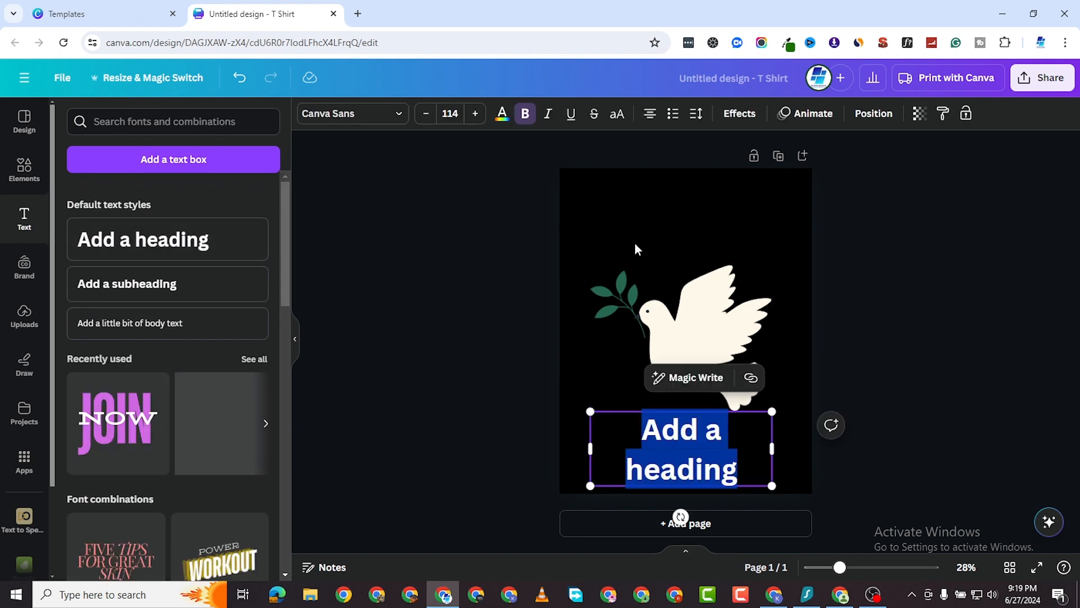
left_click_drag(713, 477, 734, 252)
double_click(707, 226)
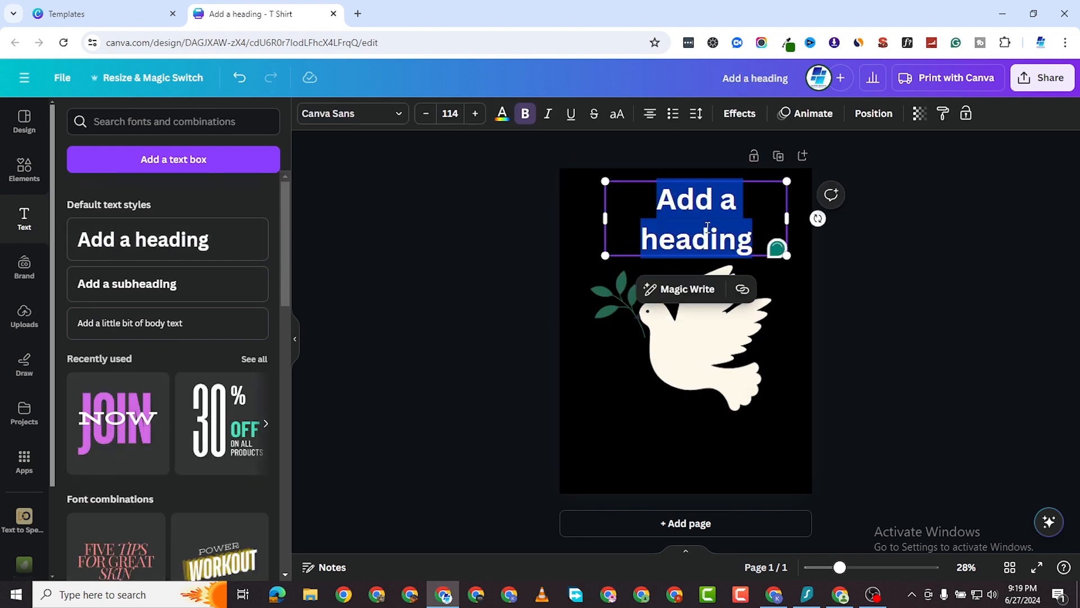
type("THERE IS")
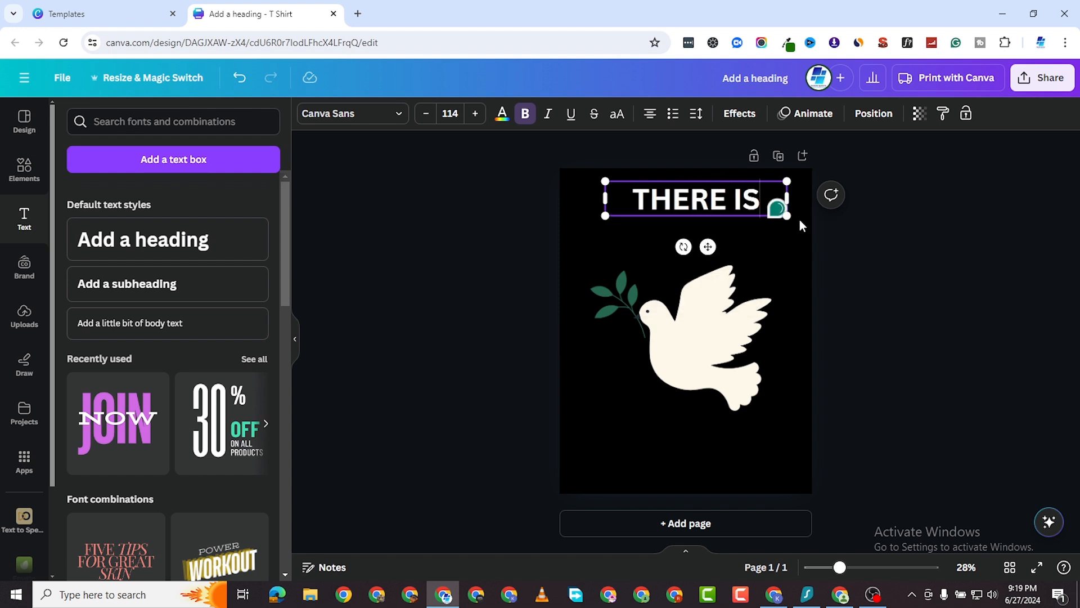
left_click_drag(717, 197, 706, 230)
double_click(705, 230)
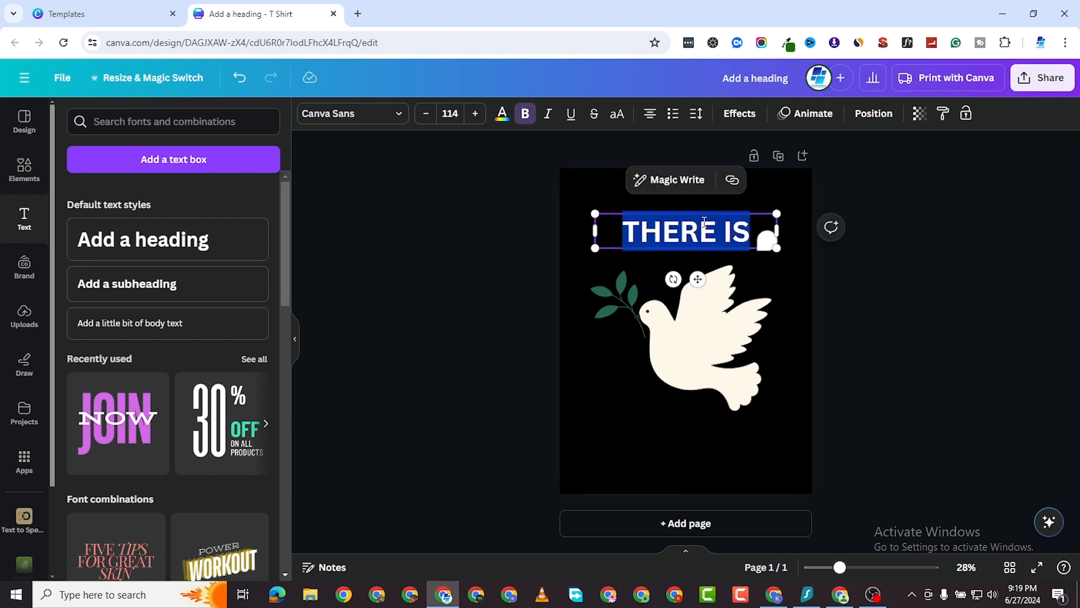
left_click(392, 119)
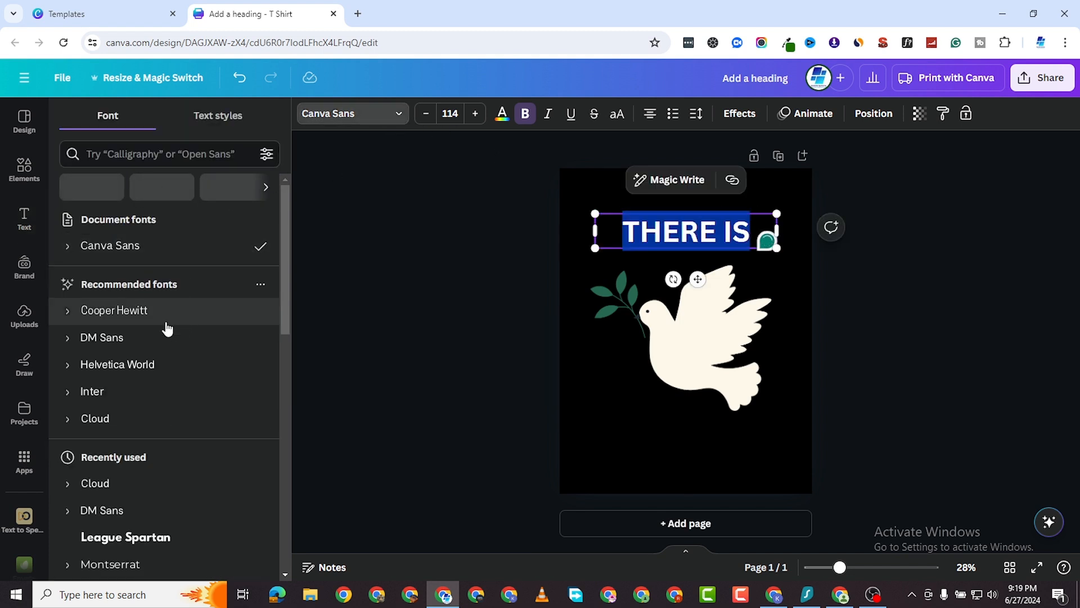
Set 'THERE IS' to Big Shoulders Display Bold, enlarge it to 226 and centre it.
left_click(143, 155)
type("sHO")
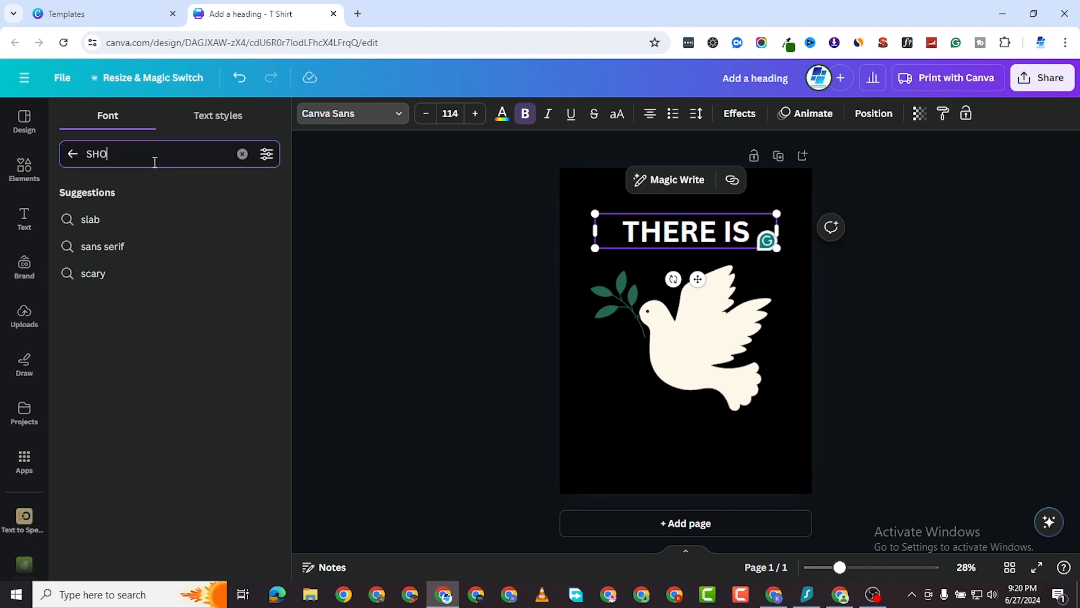
type("ULDER")
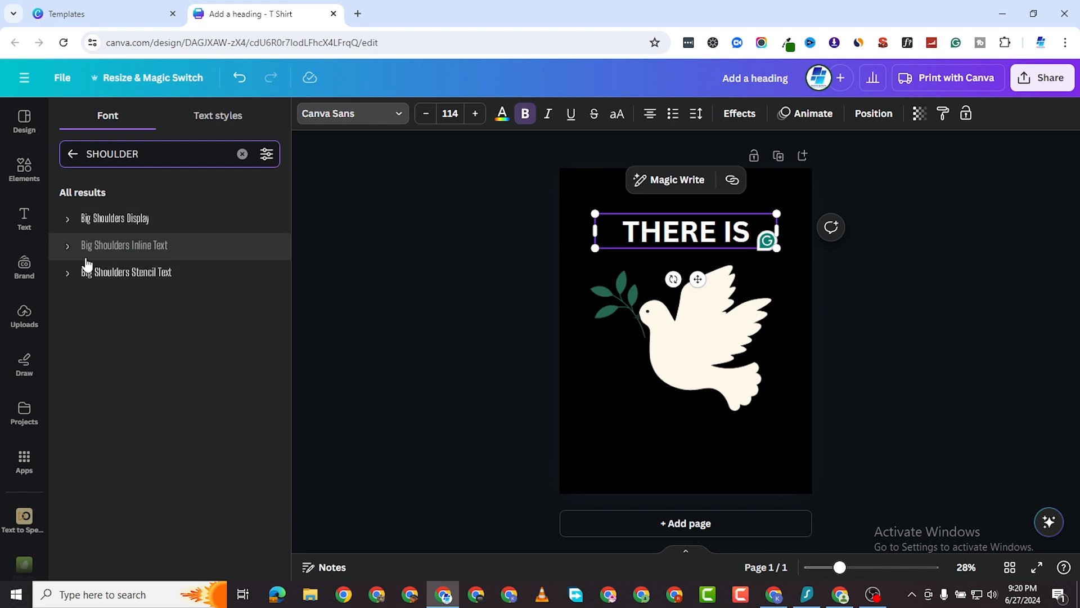
left_click(69, 228)
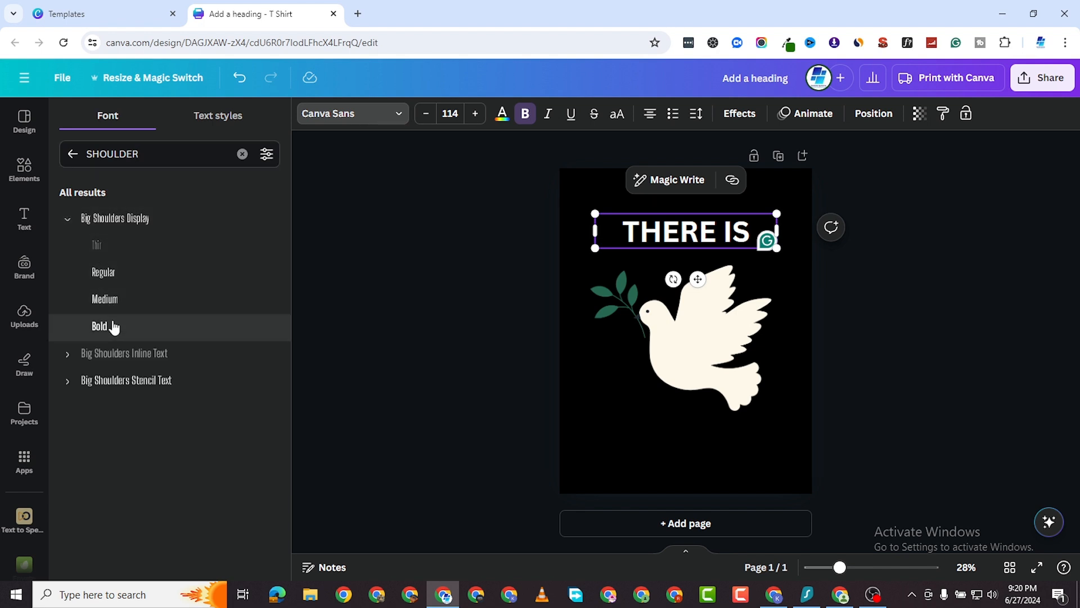
left_click(110, 324)
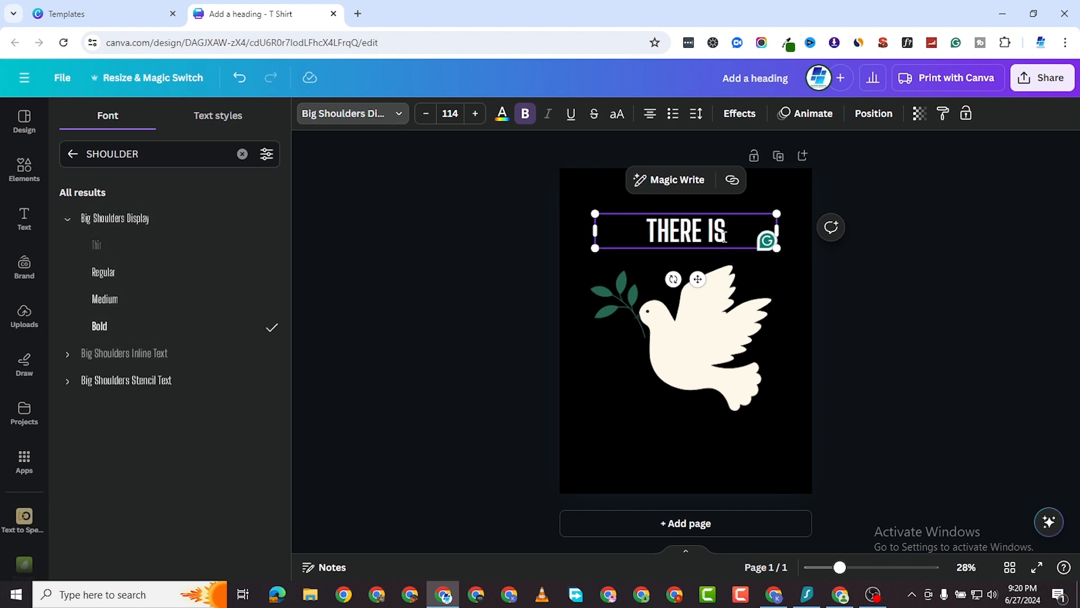
left_click_drag(776, 248, 765, 193)
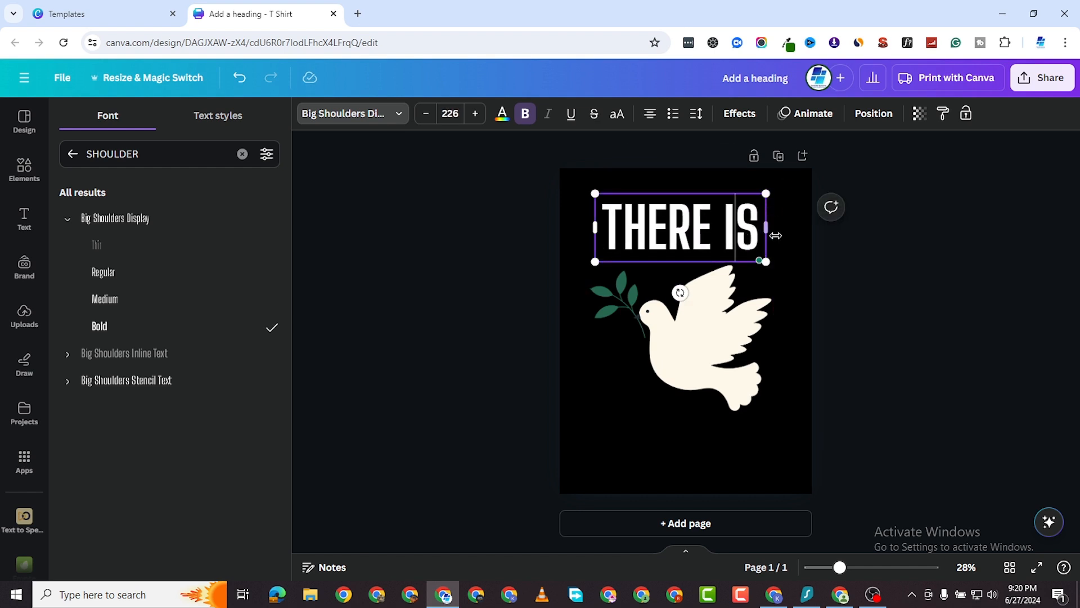
left_click_drag(759, 241, 745, 245)
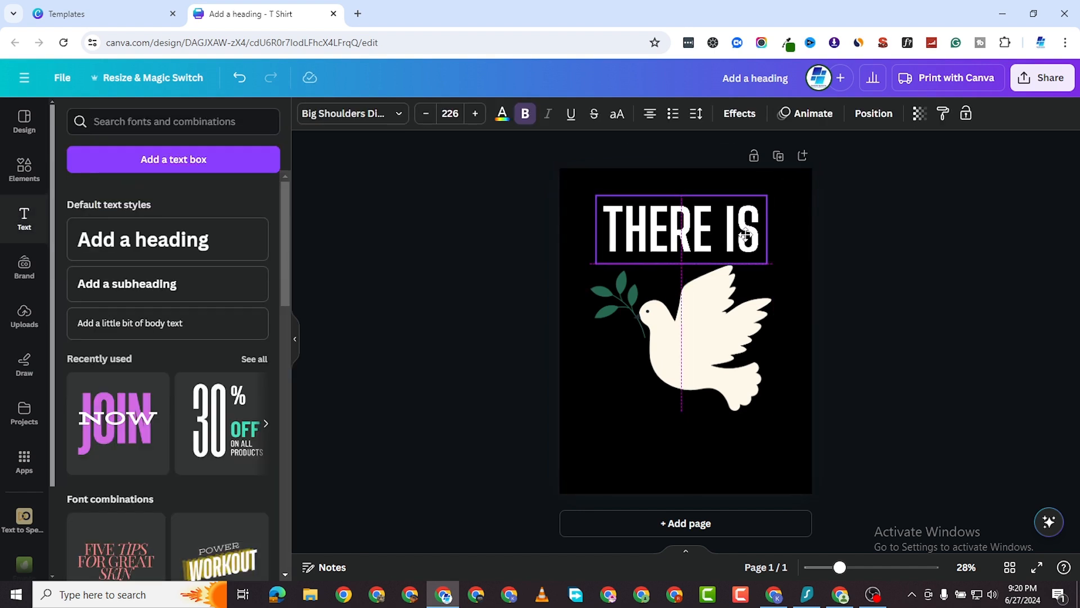
Duplicate the heading below the dove, then shrink the dove and re-centre it.
right_click(705, 242)
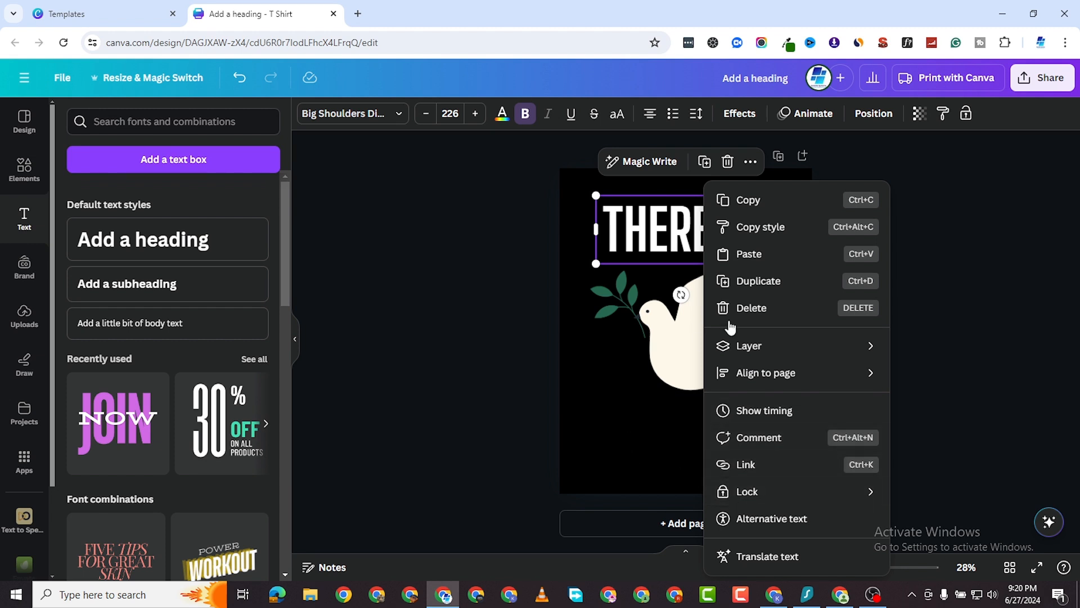
left_click(748, 281)
left_click_drag(683, 328, 664, 448)
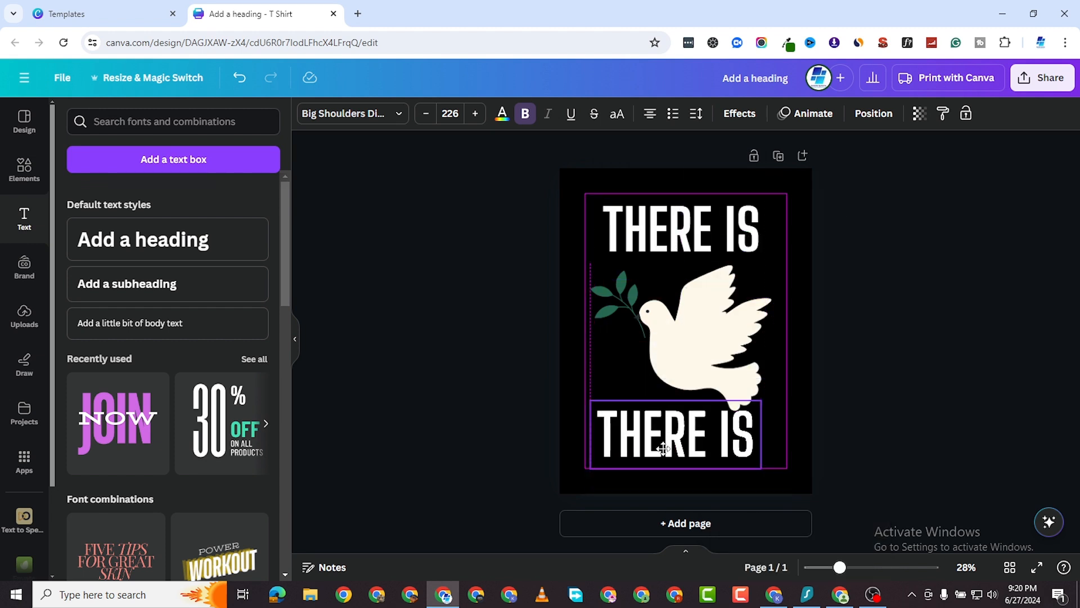
left_click(665, 338)
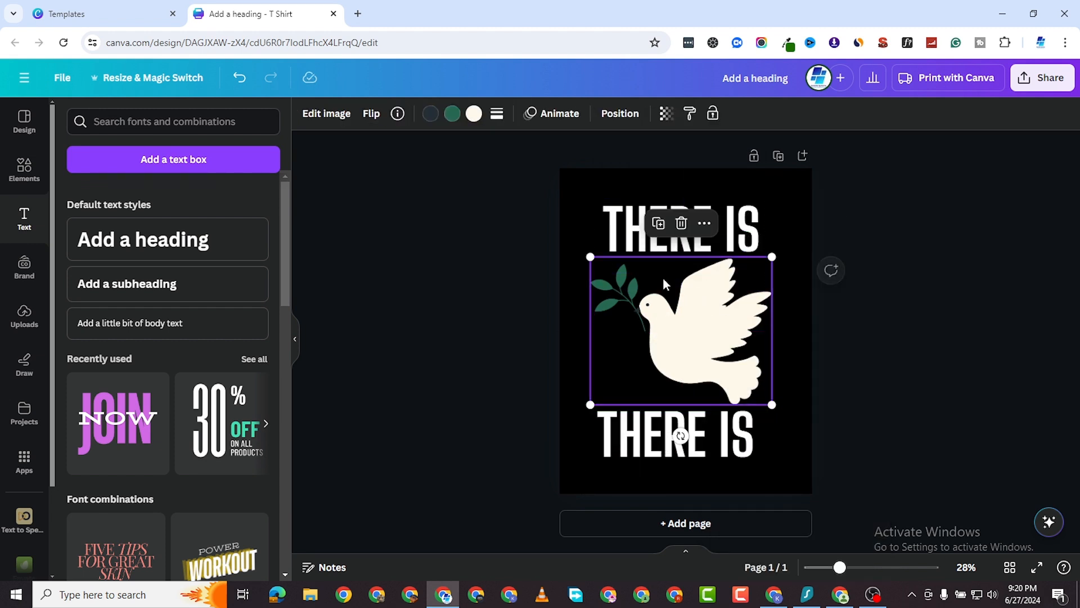
left_click_drag(590, 257, 608, 271)
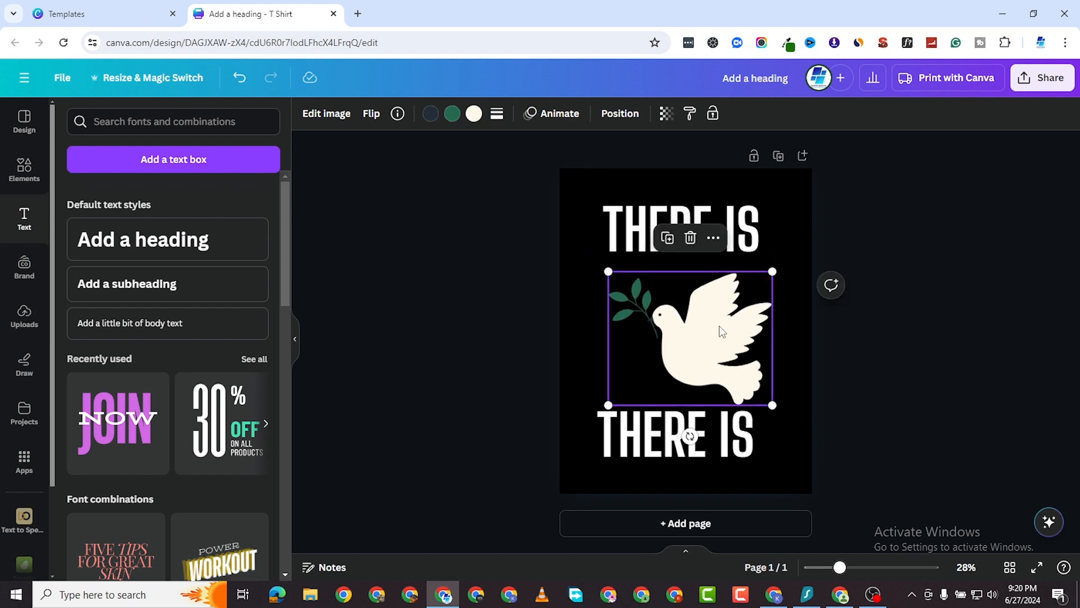
left_click_drag(722, 332, 716, 320)
Change the copied heading's text to 'HOPE' and enlarge it.
left_click(720, 436)
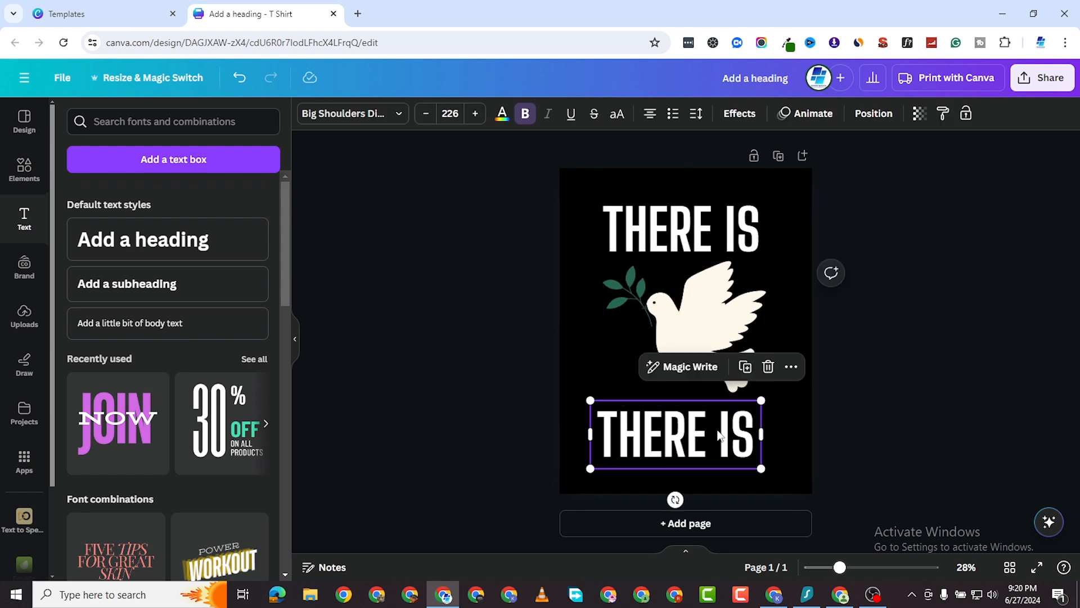
left_click(718, 432)
type("hop")
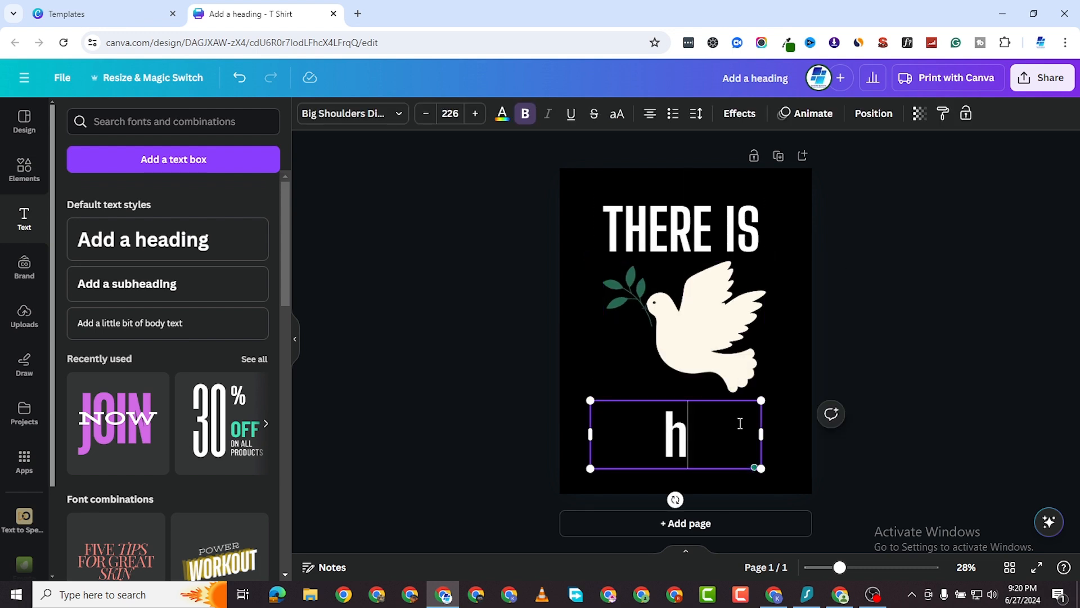
key("BackSpace")
key("BackSpace")
key("BackSpace")
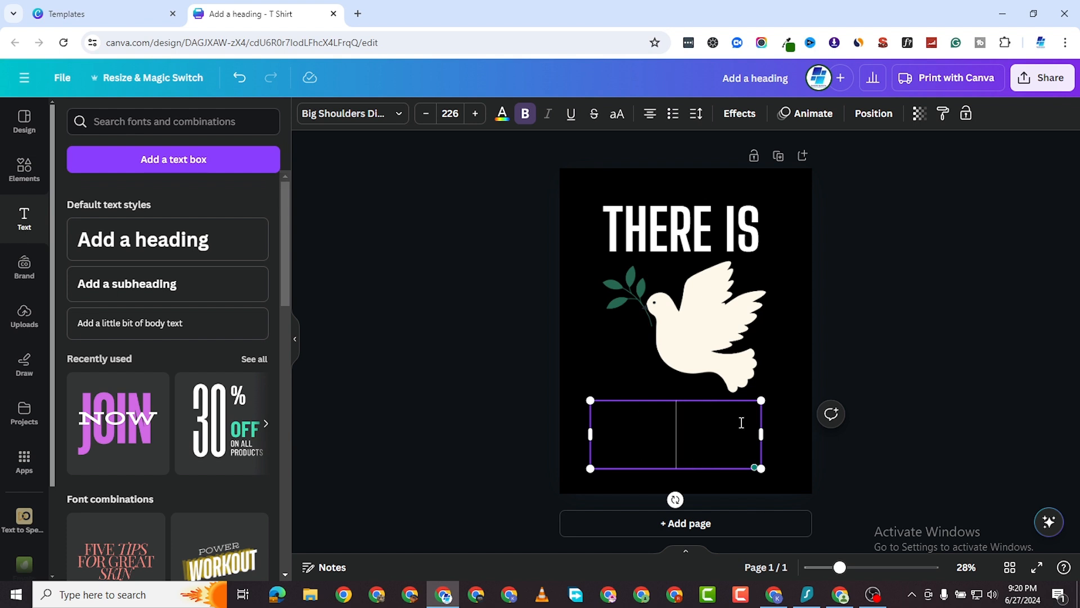
type("HOPE")
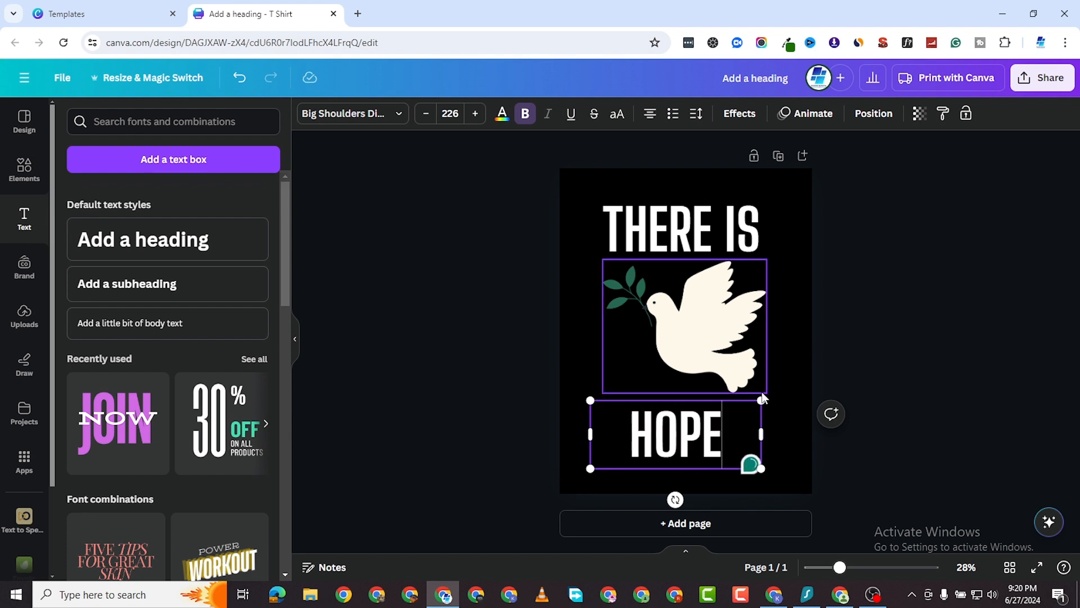
left_click_drag(761, 400, 801, 337)
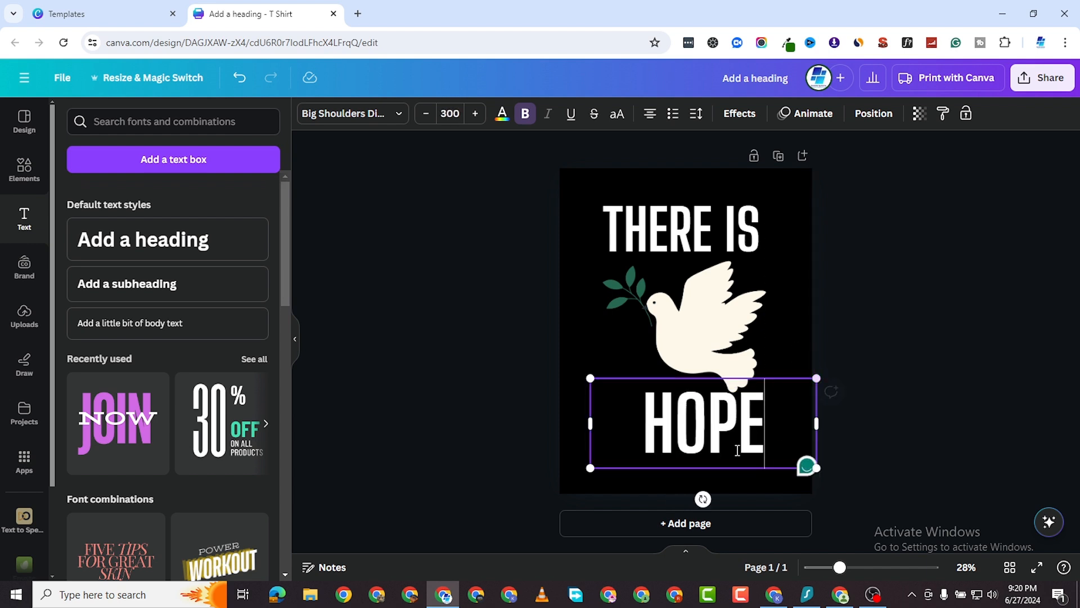
Enlarge 'HOPE' to about 424 and centre it along the bottom of the page.
left_click(807, 317)
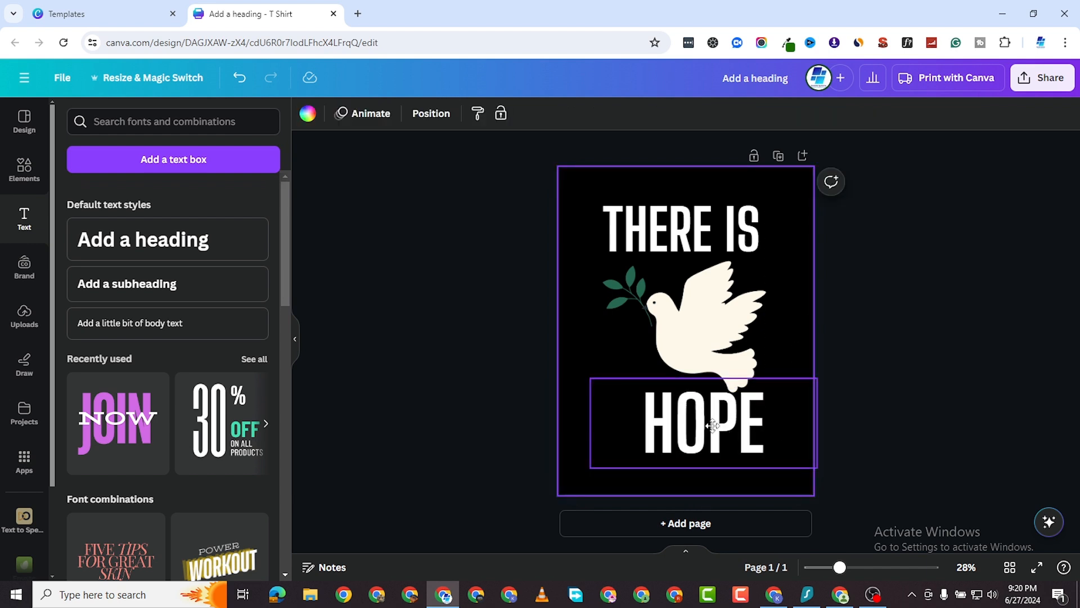
left_click_drag(760, 400, 911, 325)
left_click(580, 260)
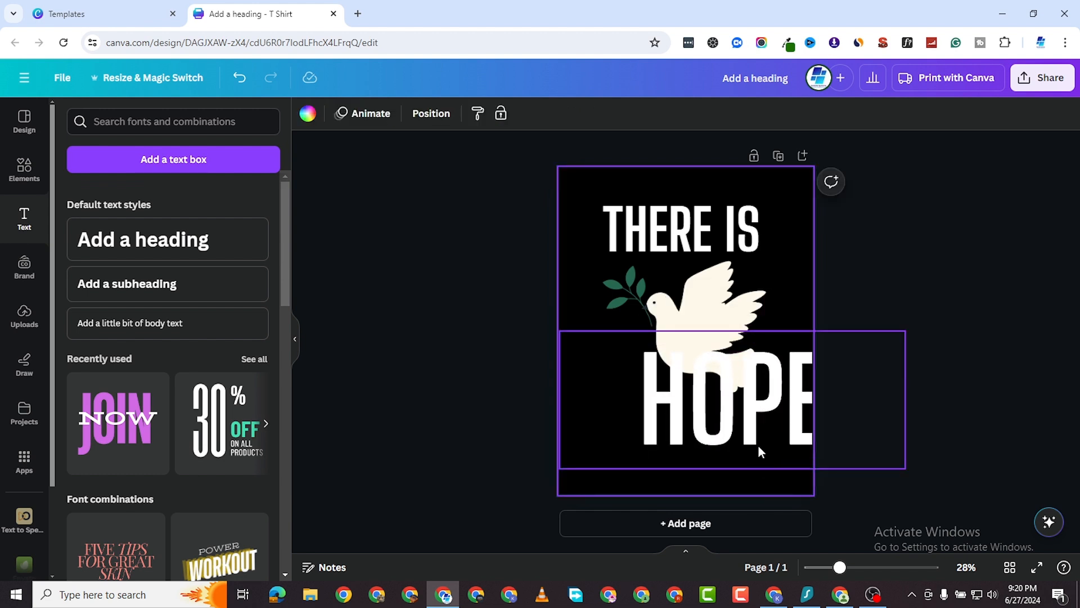
left_click_drag(759, 449, 707, 437)
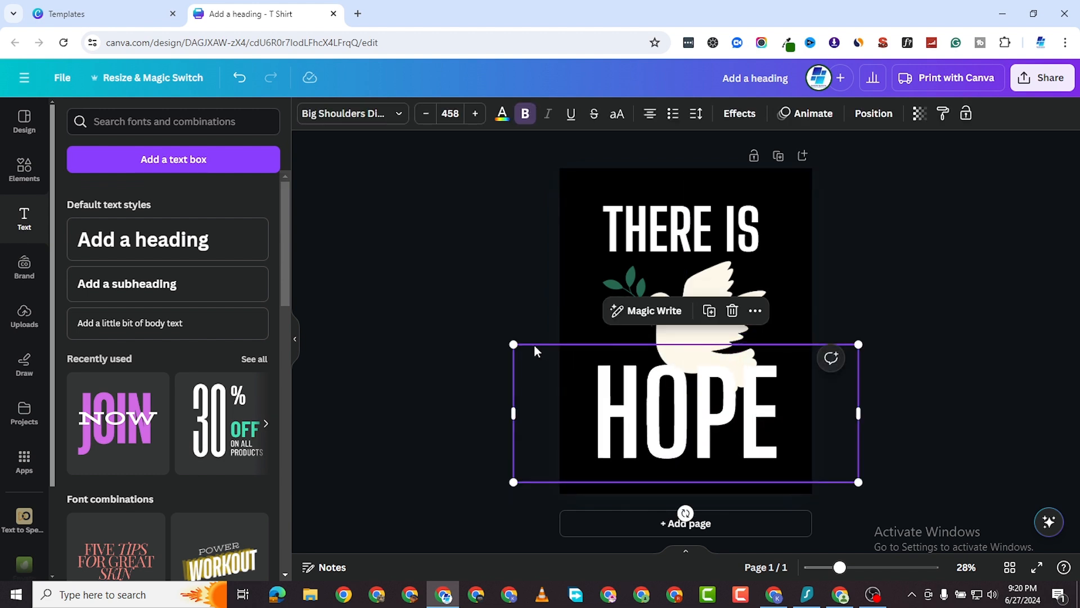
left_click_drag(513, 345, 538, 354)
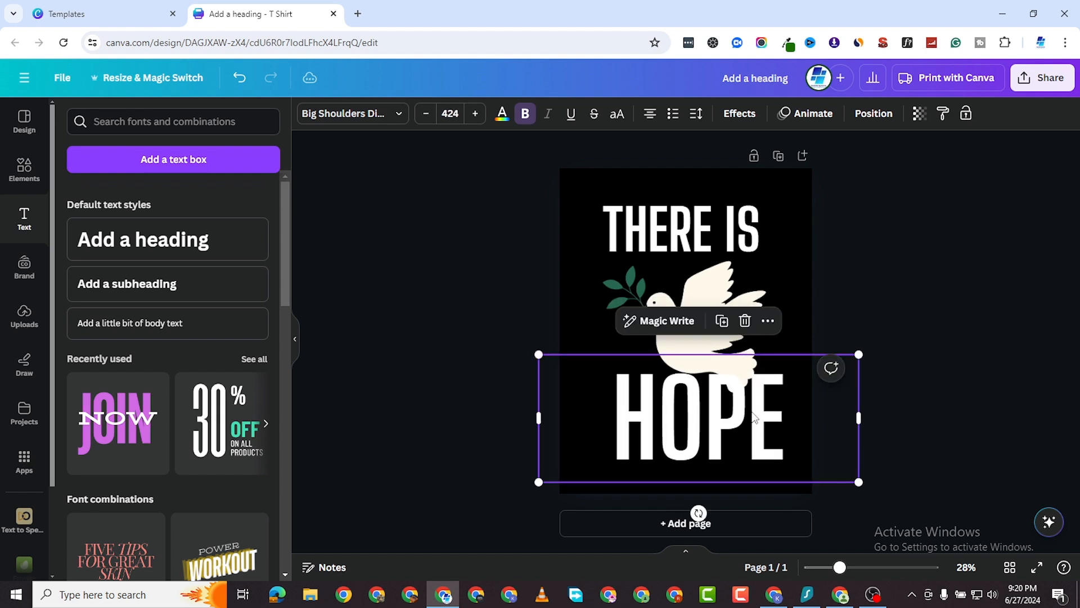
mouse_move(757, 412)
left_mouse_down()
mouse_move(741, 412)
mouse_move(741, 423)
left_mouse_up()
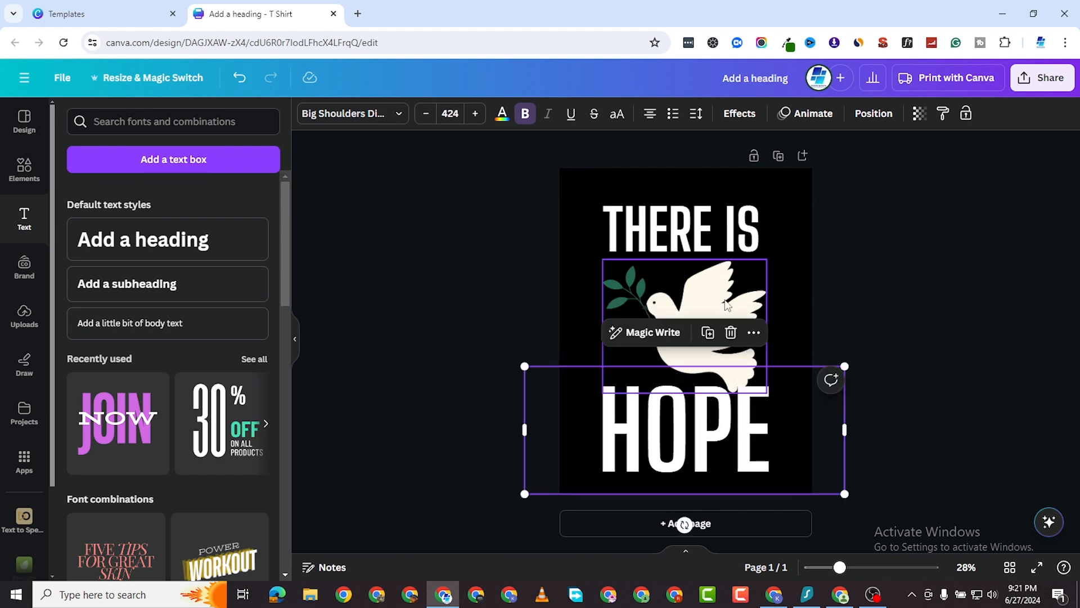
Nudge the dove slightly upward above 'HOPE'.
left_click(712, 237)
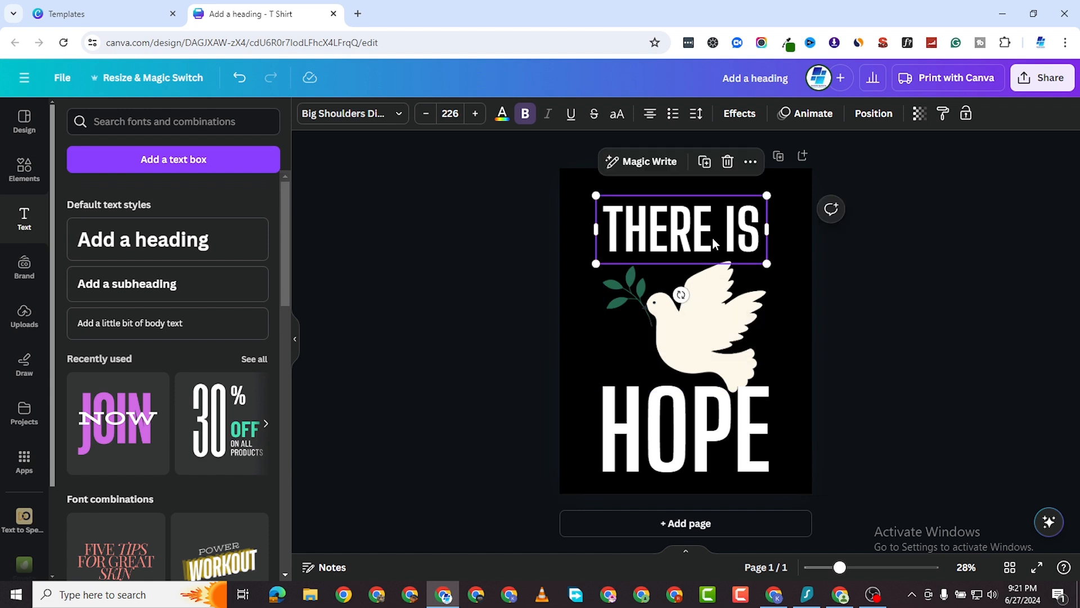
left_click(726, 345)
left_click_drag(726, 345, 726, 339)
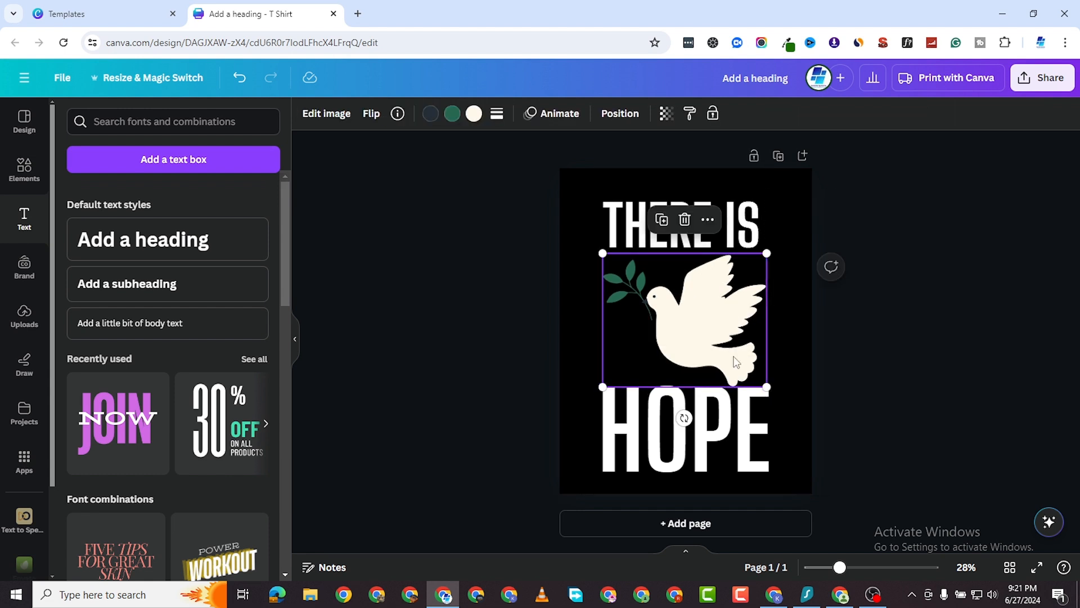
left_click(746, 423)
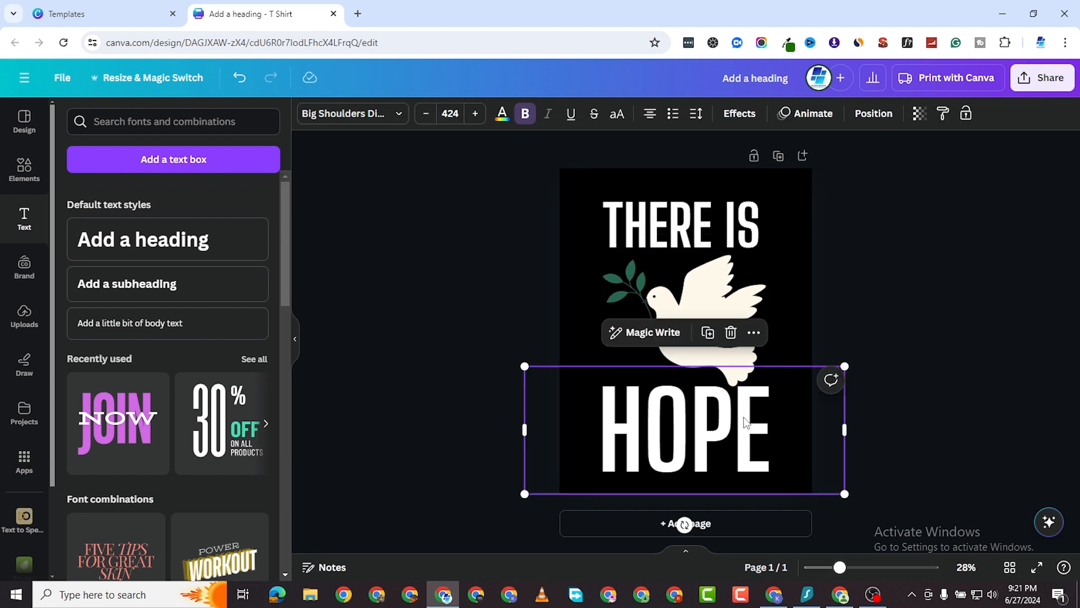
left_click(804, 247)
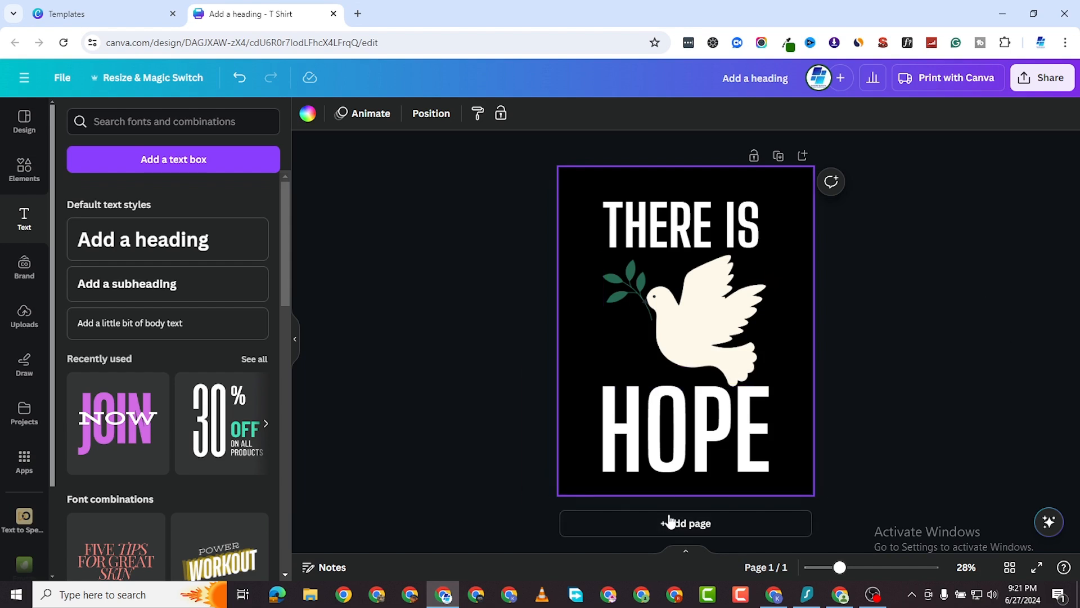
Add a second page with a white background.
left_click(698, 519)
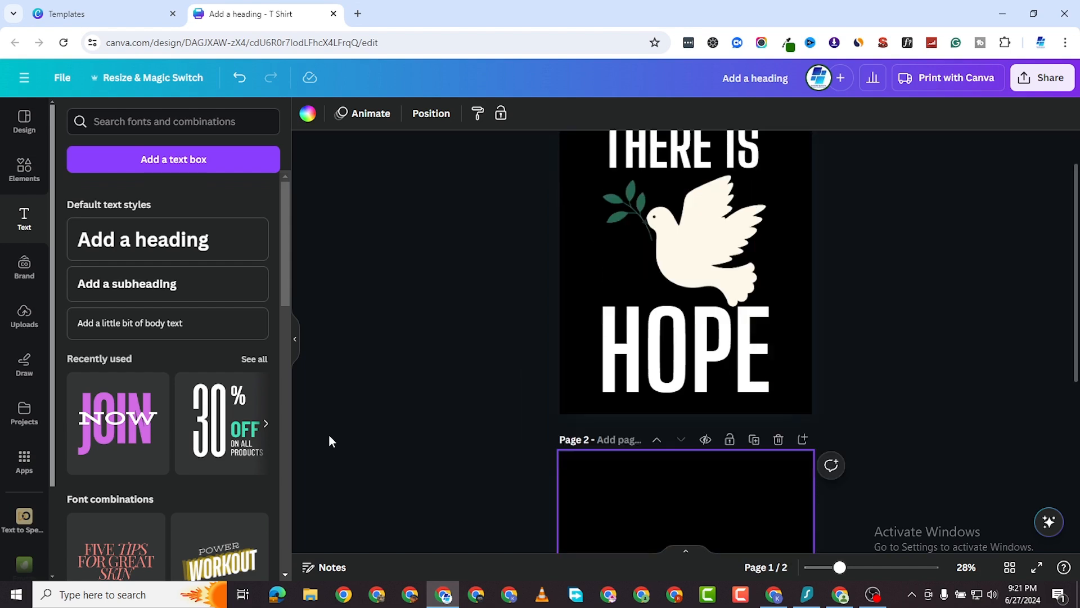
left_click(306, 114)
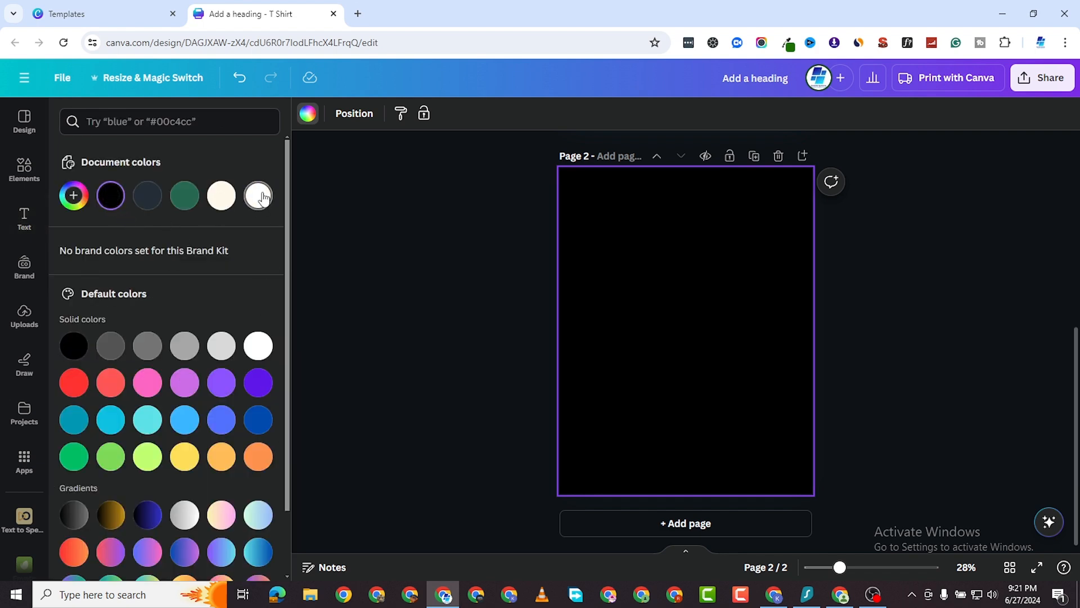
left_click(259, 197)
Search Elements for 'LOVE' and show only graphics results.
left_click(127, 122)
type("hope")
key("Return")
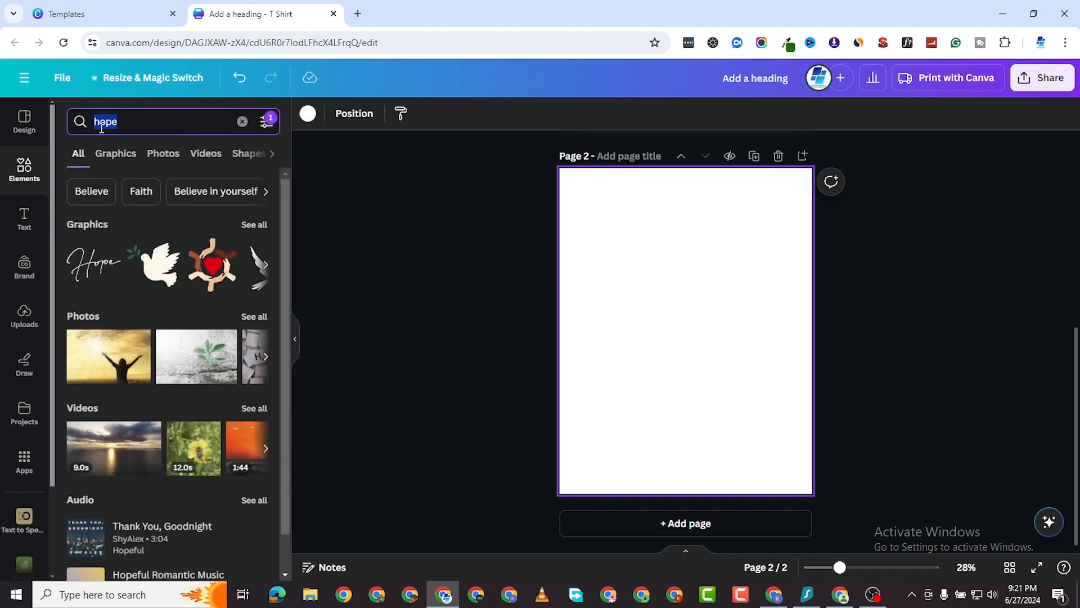
type("LOVE")
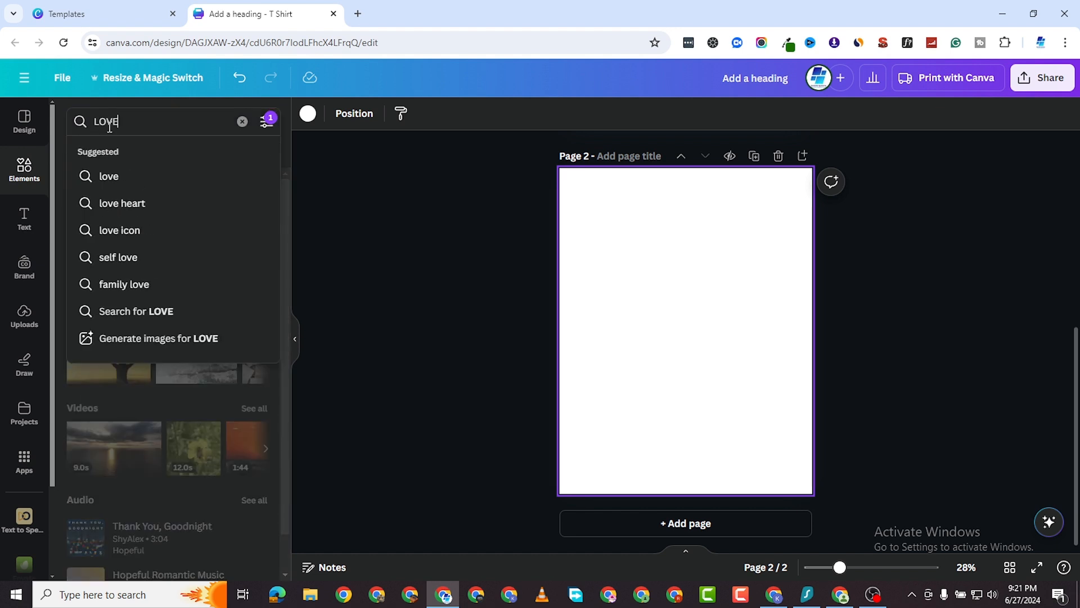
key("Return")
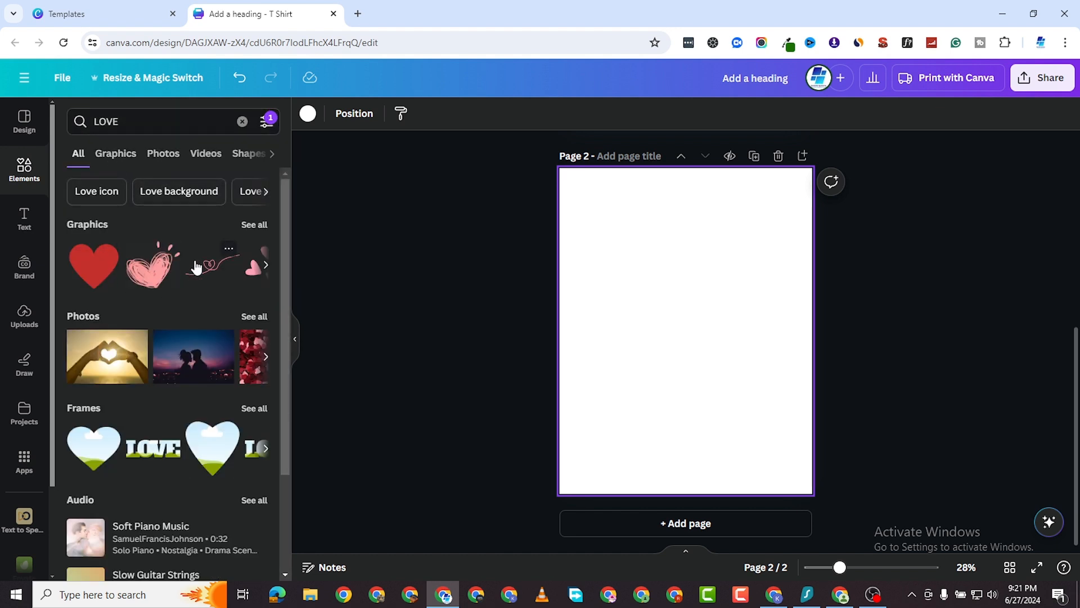
left_click(108, 163)
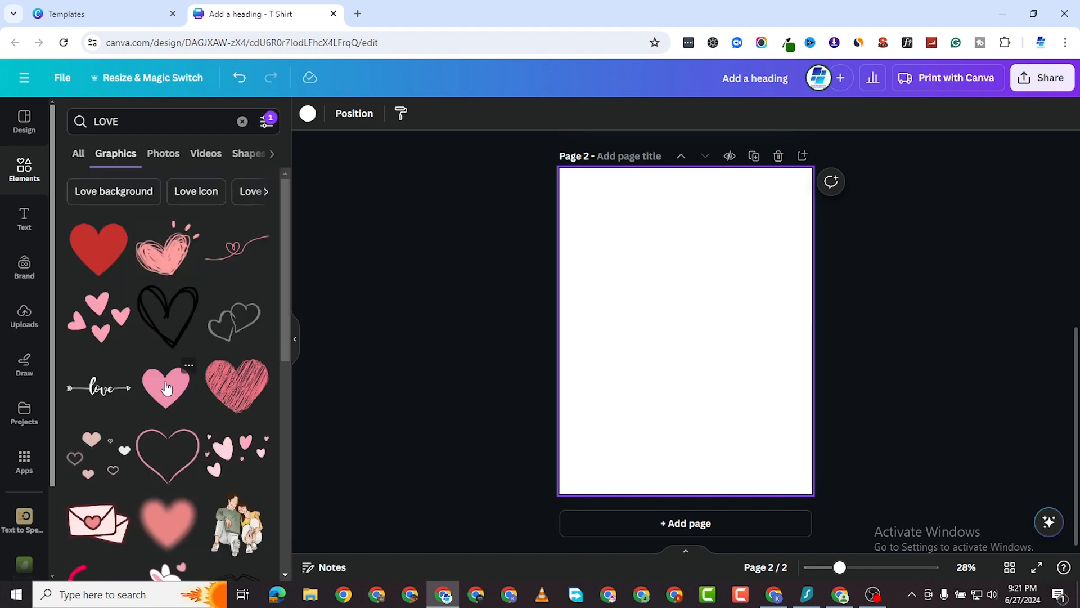
Add the black scribble heart to page 2 and enlarge it.
left_click(166, 315)
left_click_drag(687, 346, 670, 353)
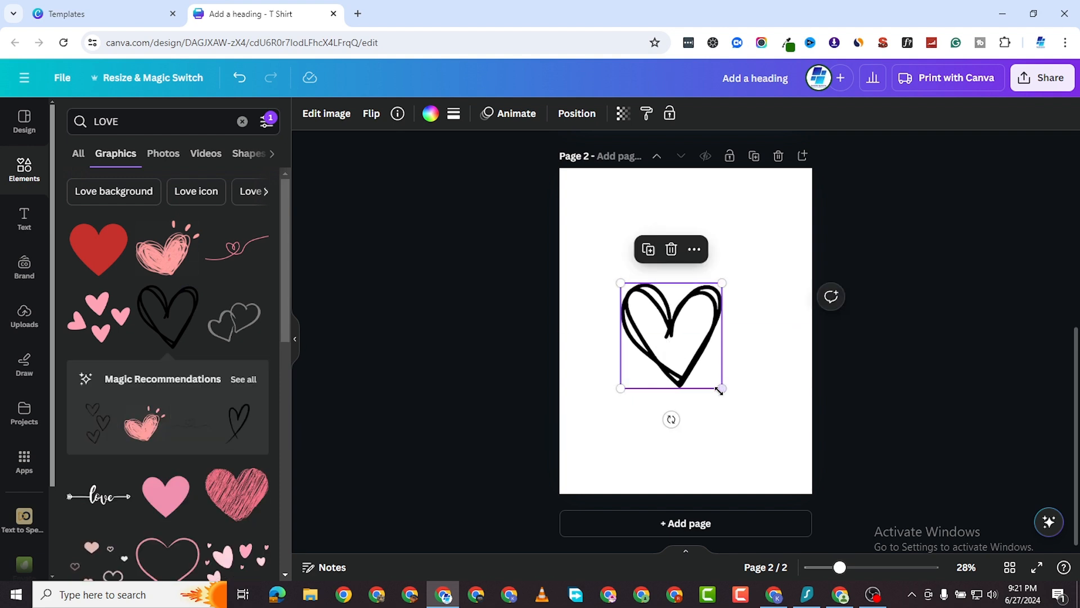
left_click_drag(720, 386, 718, 358)
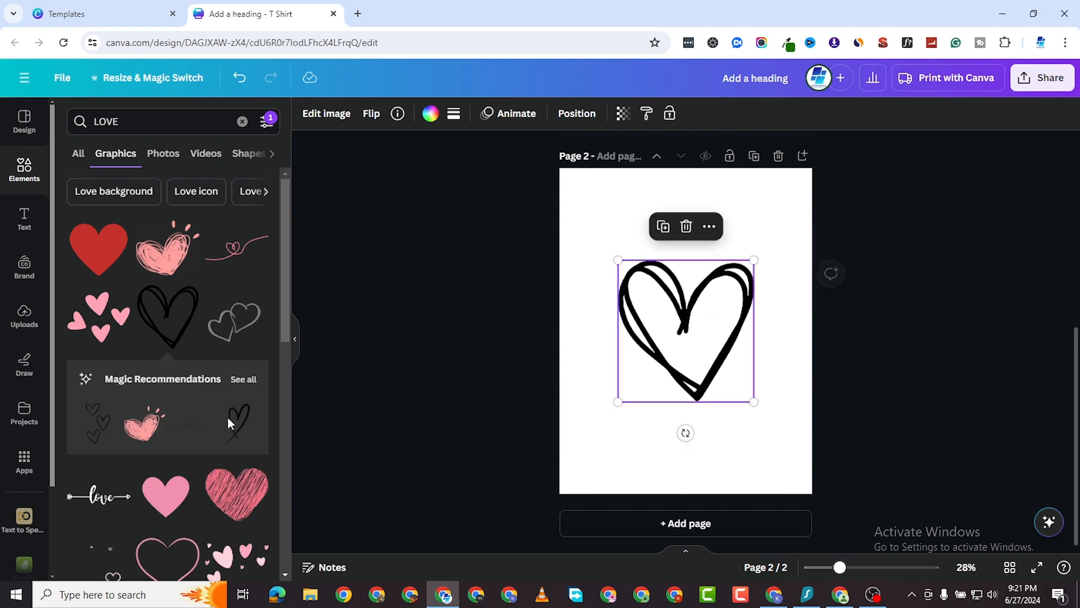
Add the love arrow graphic, colour it red, and enlarge it centred across the heart.
left_click(97, 497)
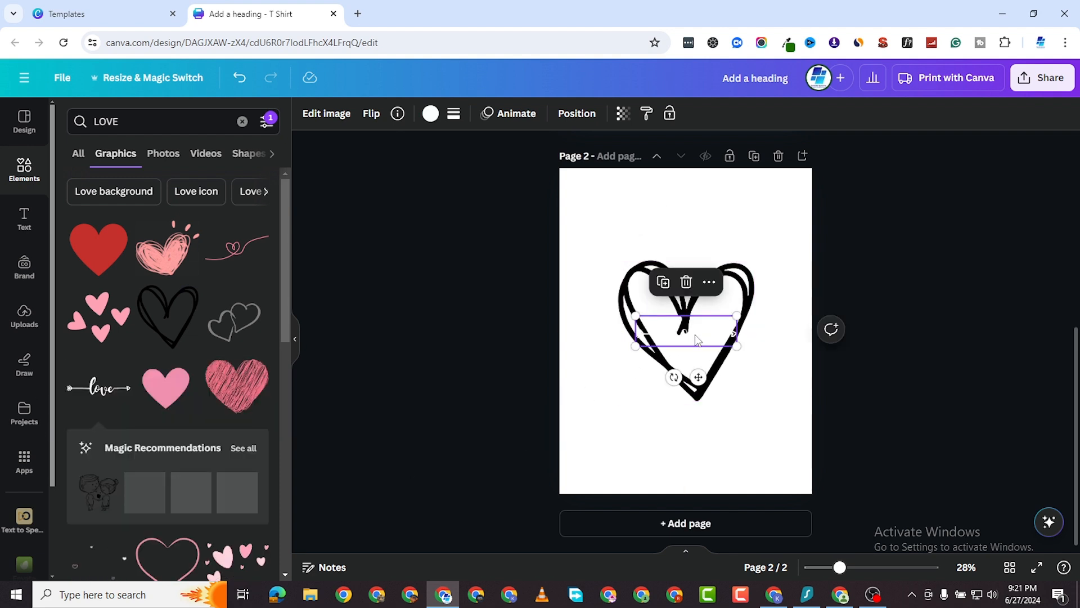
left_click_drag(695, 334, 692, 206)
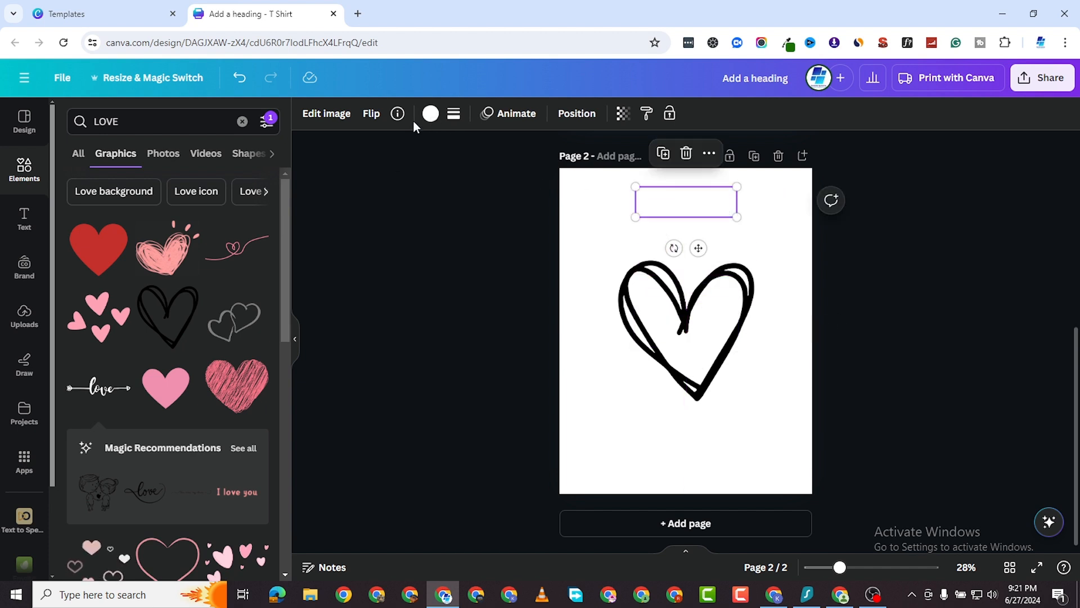
left_click(431, 113)
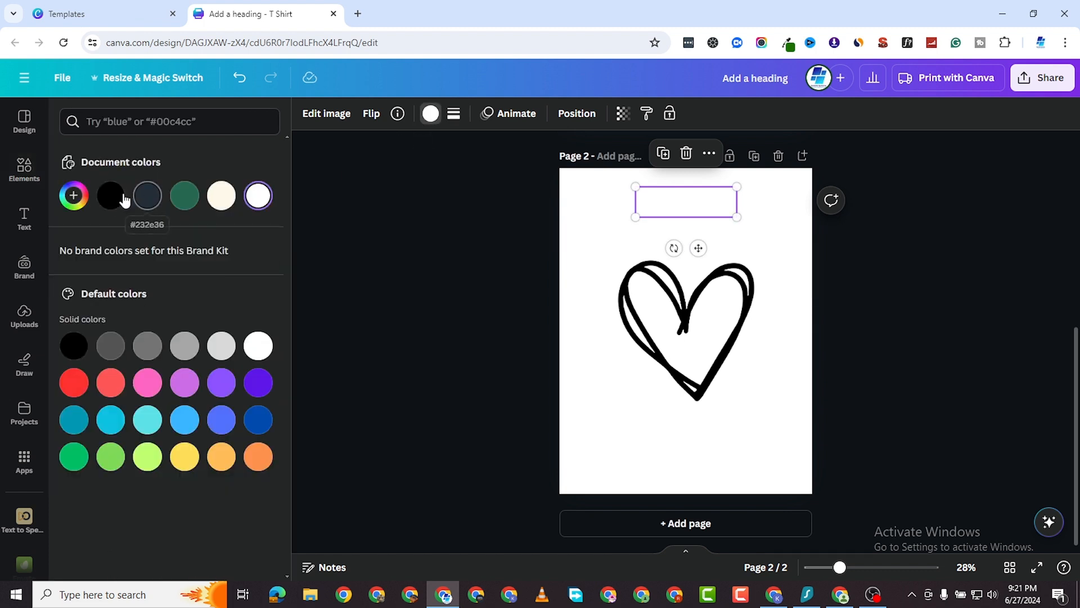
left_click(74, 383)
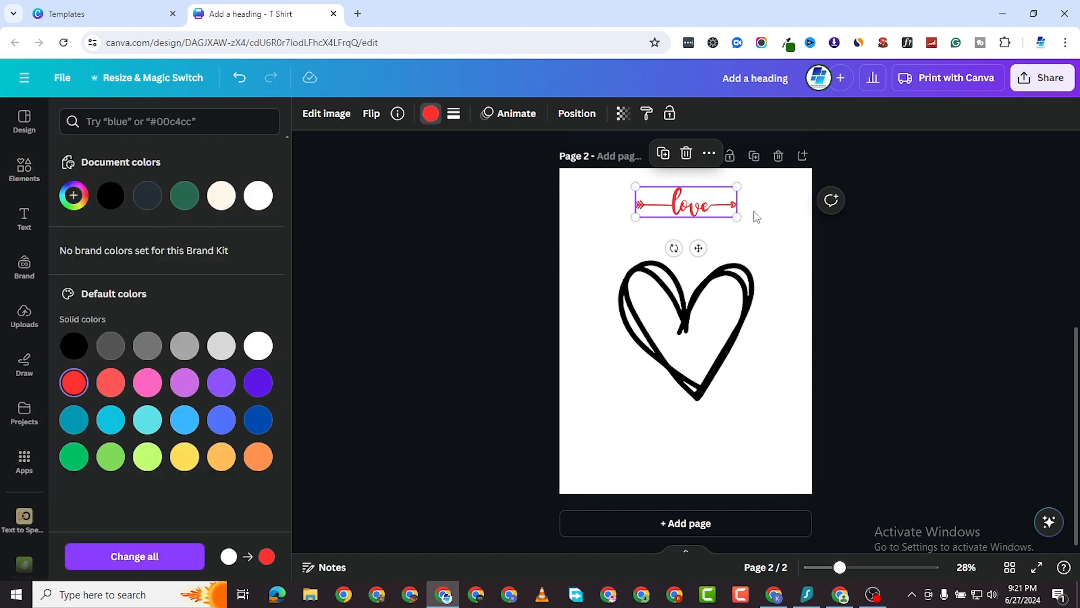
left_click_drag(695, 200, 788, 355)
left_click_drag(720, 346, 711, 336)
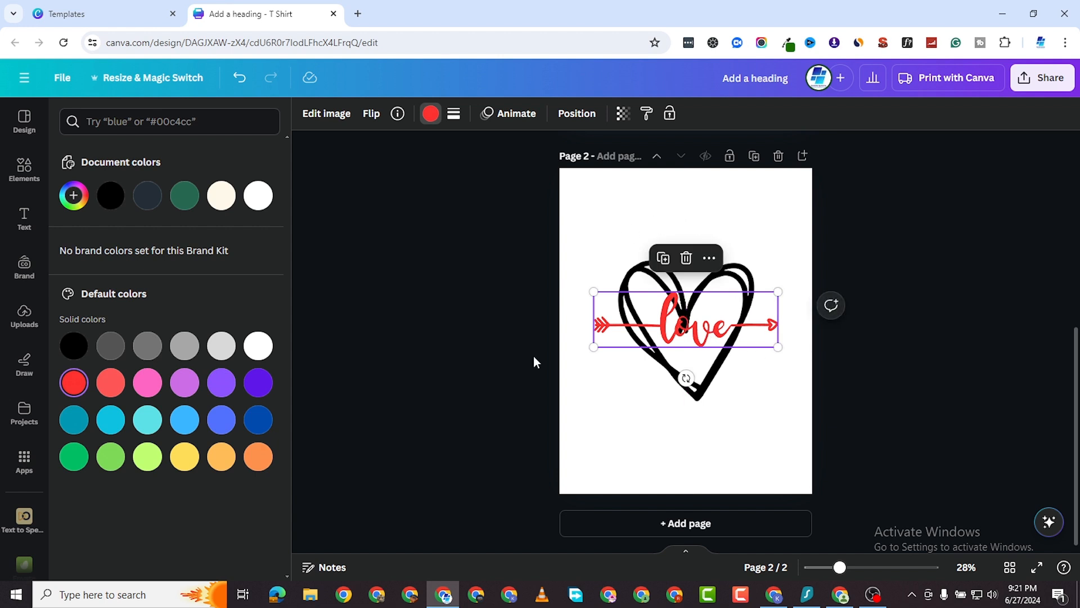
left_click(613, 434)
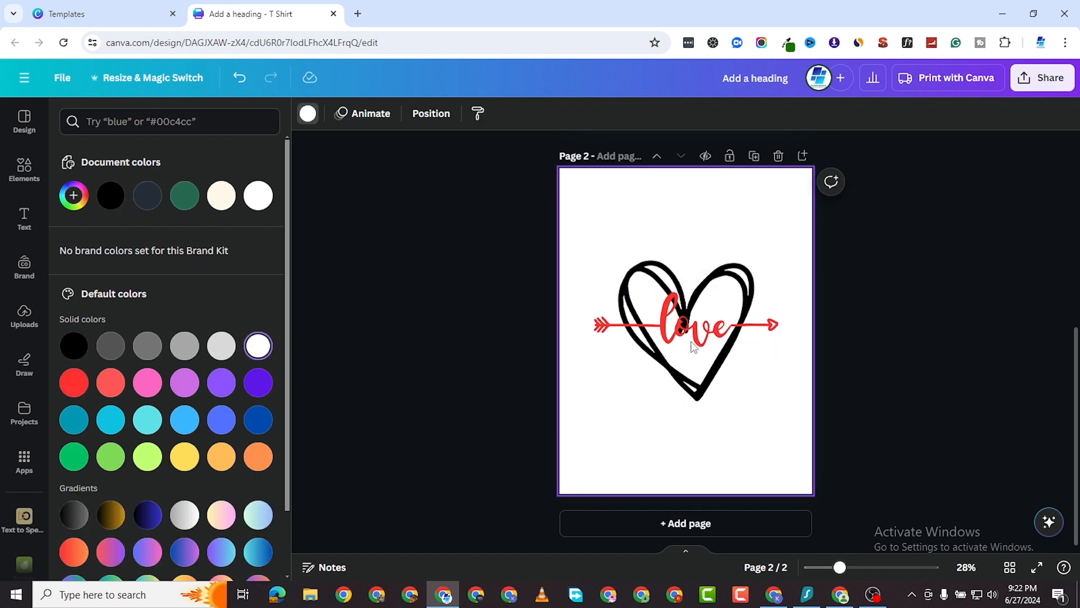
Download all pages of the T-shirt design as PNG at size 1.5× (2,333 × 3,000 px).
scroll(752, 247, "up", 5)
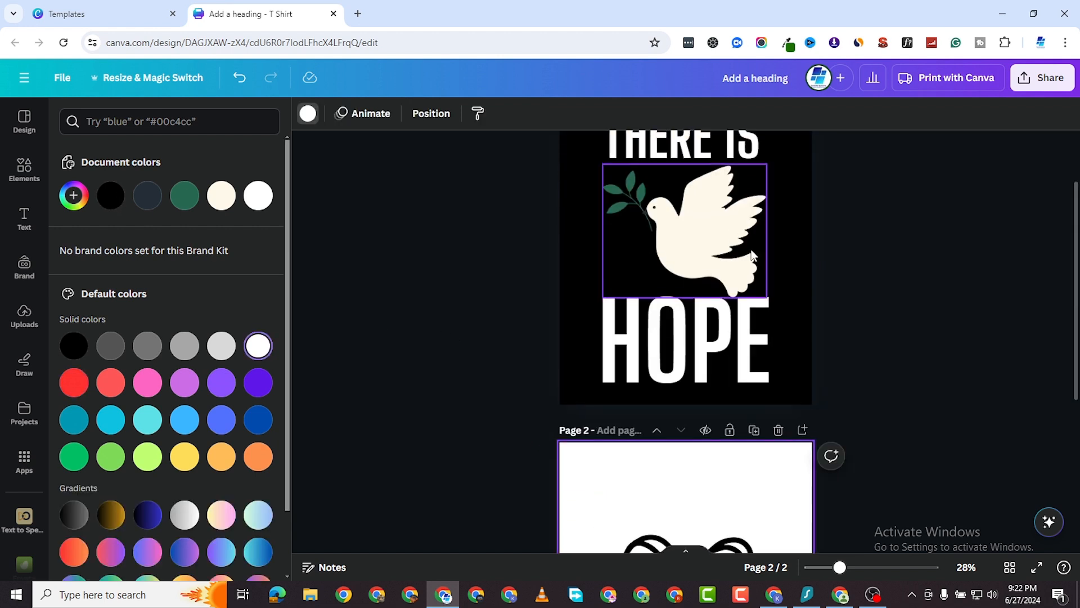
scroll(752, 252, "down", 5)
scroll(765, 264, "up", 5)
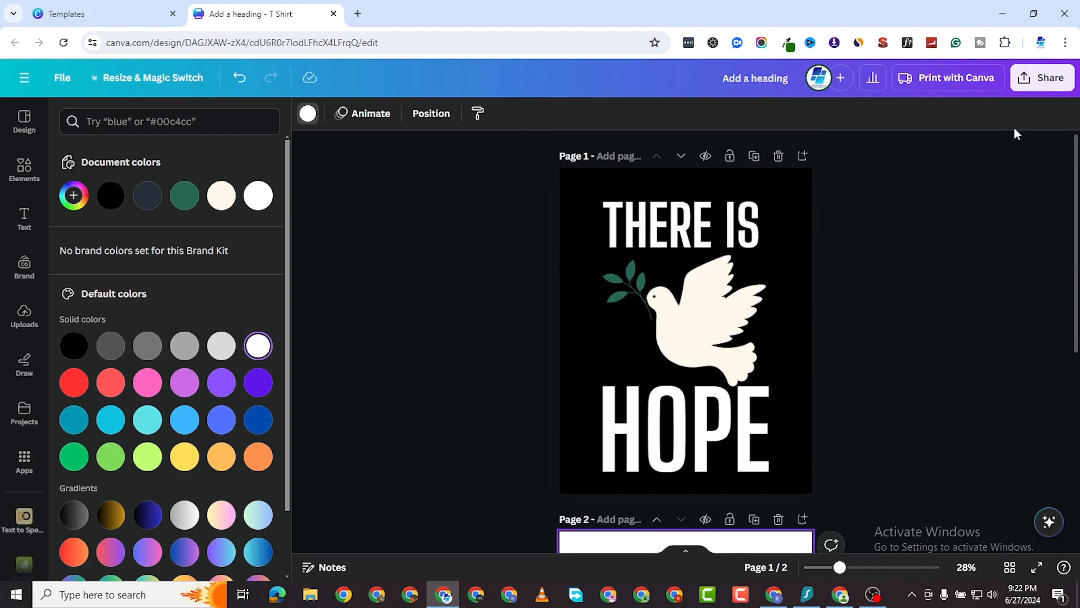
left_click(1044, 79)
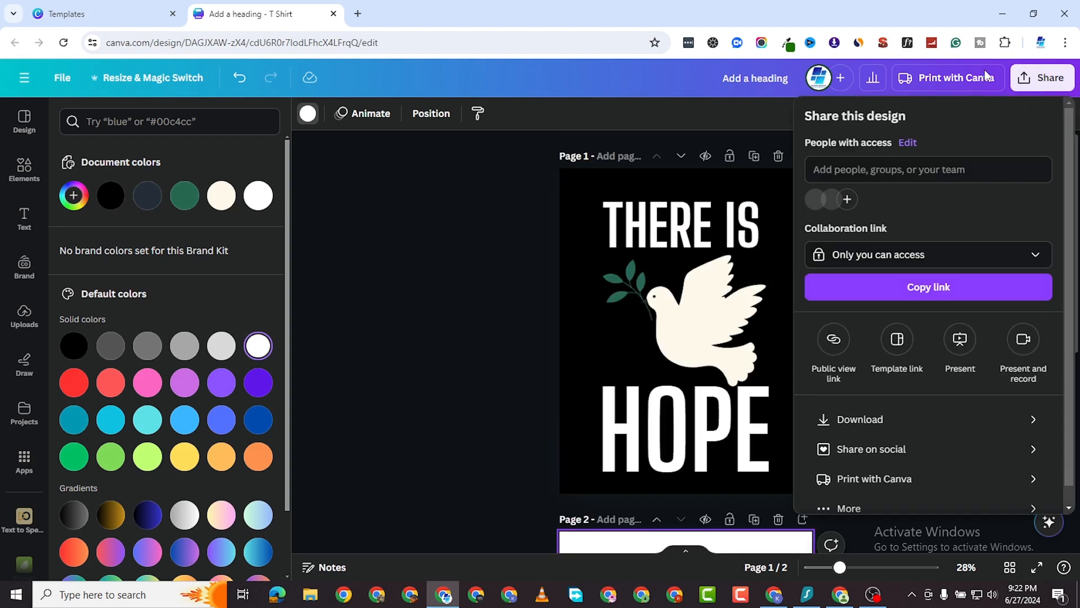
left_click(941, 426)
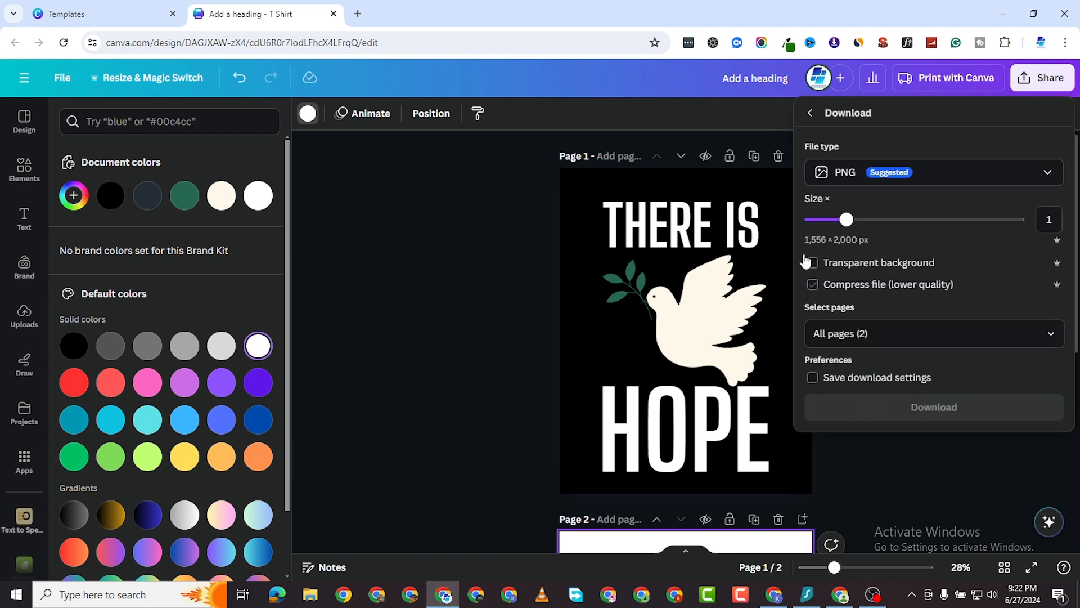
left_click_drag(847, 220, 889, 229)
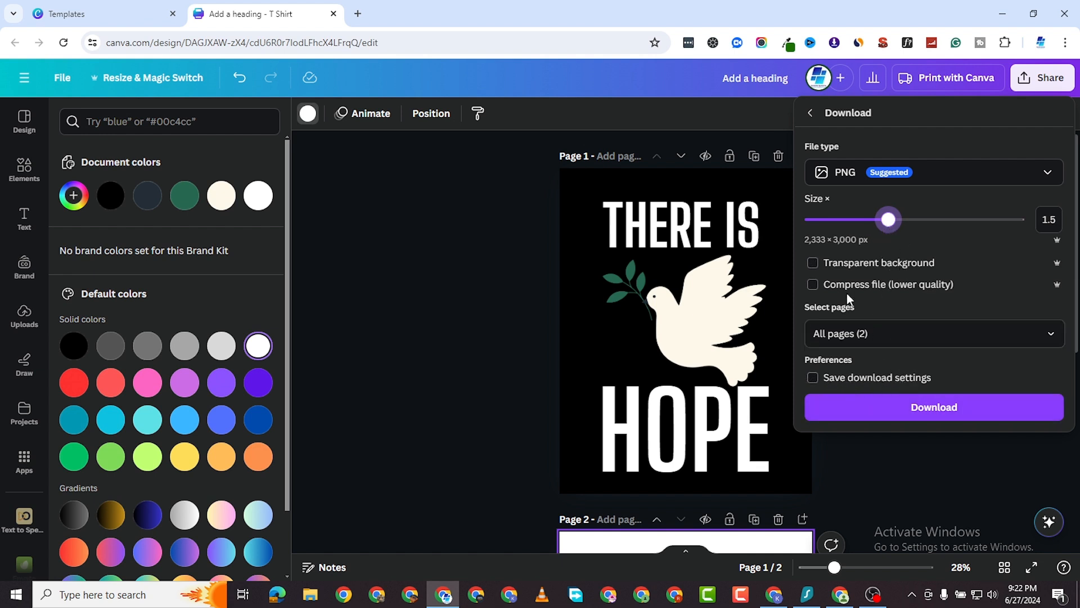
left_click(950, 333)
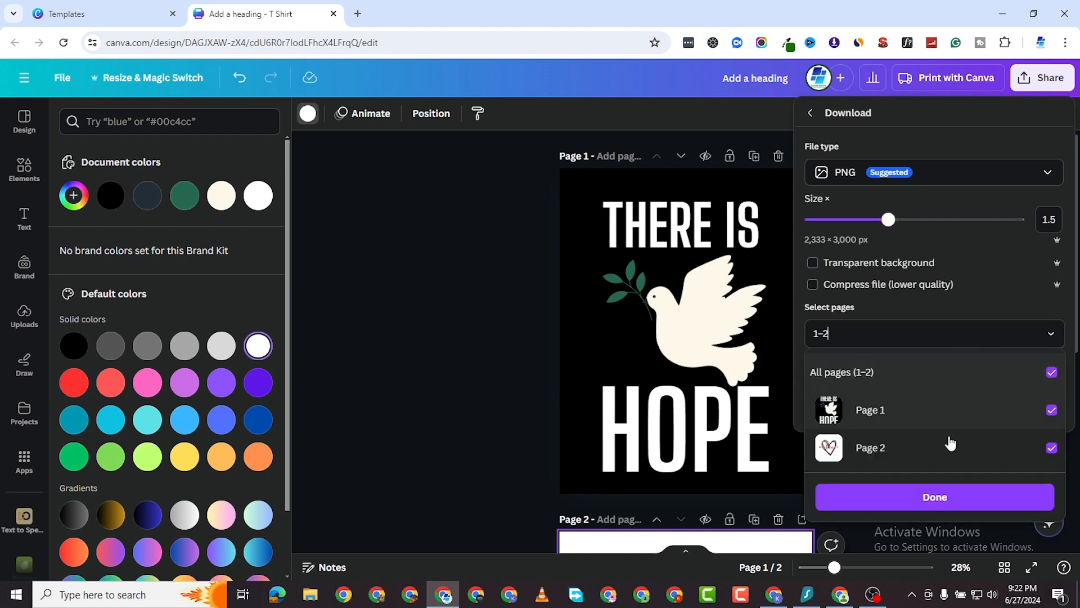
left_click(955, 497)
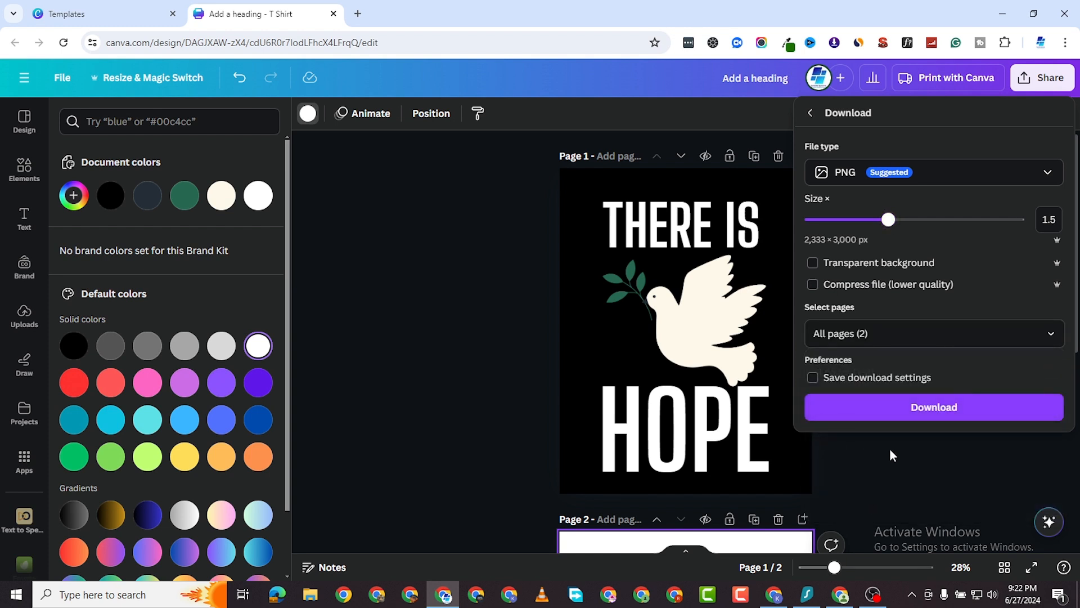
left_click(936, 421)
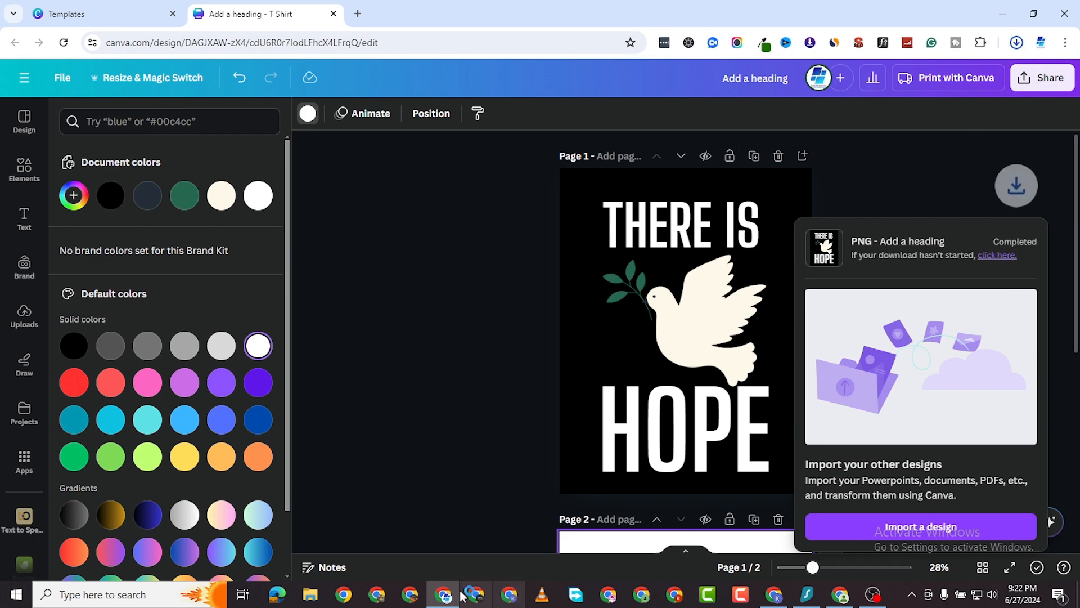
Extract the downloaded 'Add a heading' archive in the Downloads folder.
left_click(317, 595)
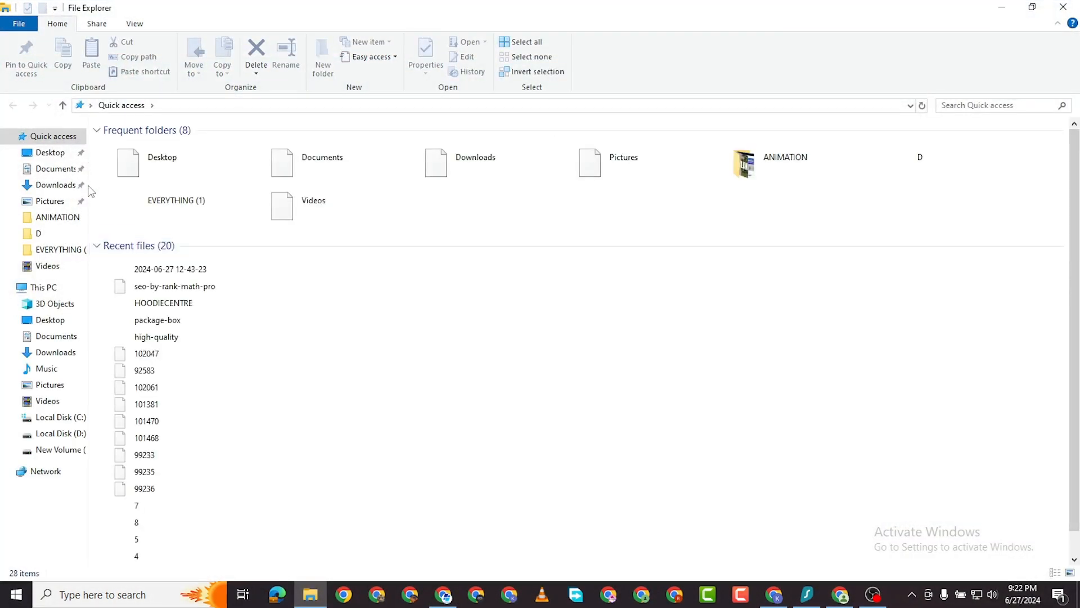
left_click(52, 169)
left_click(47, 185)
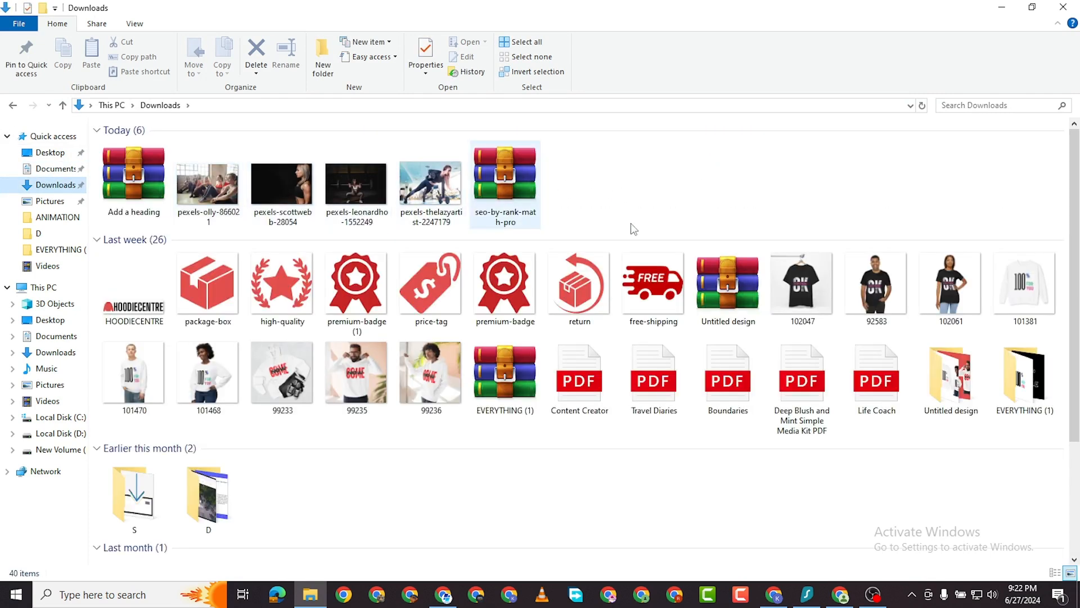
right_click(134, 169)
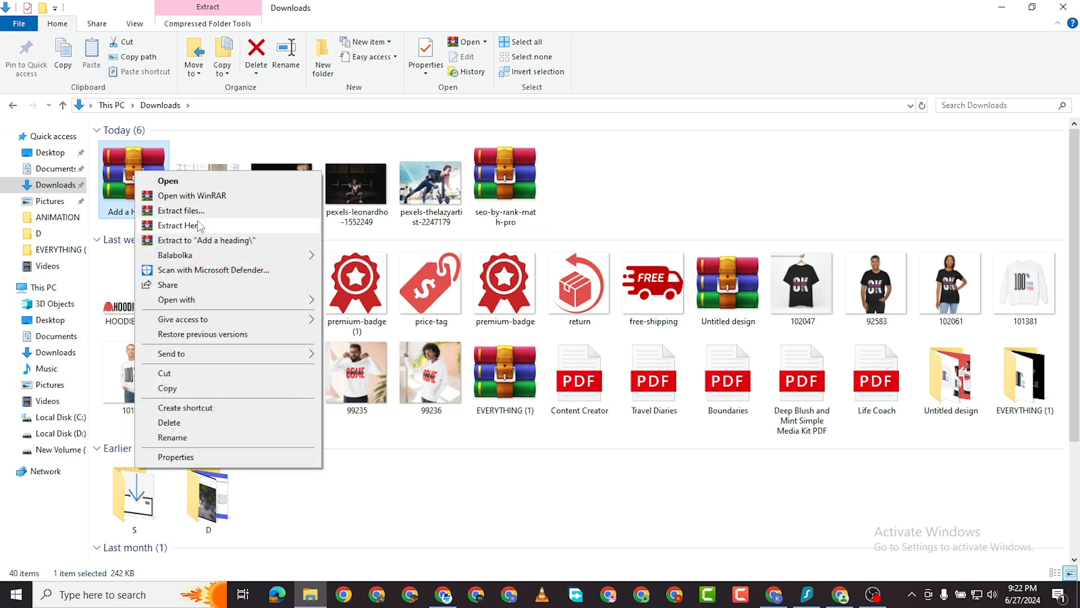
left_click(202, 210)
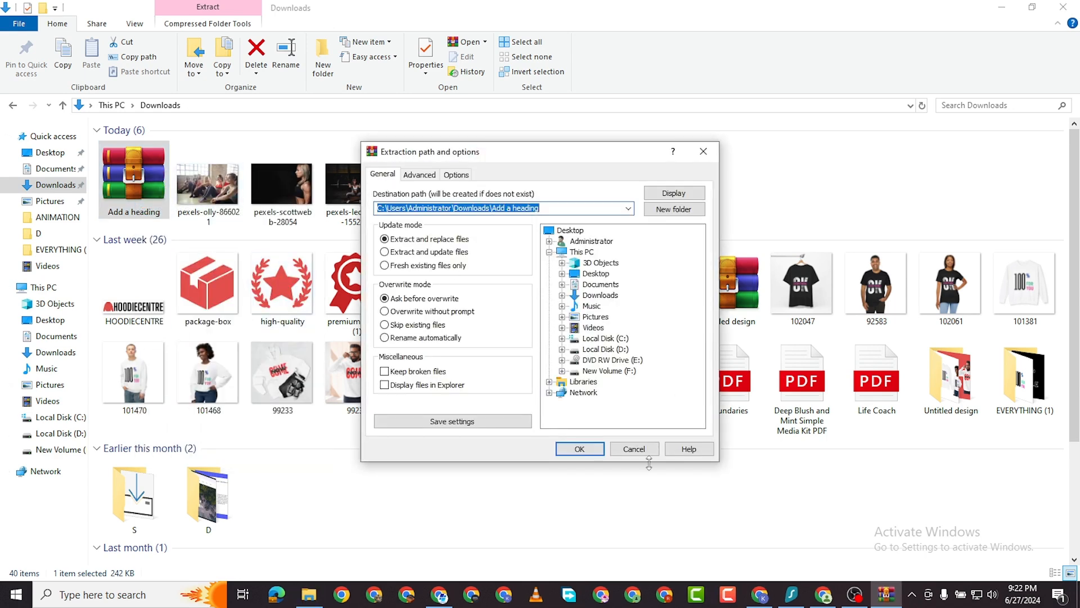
left_click(580, 449)
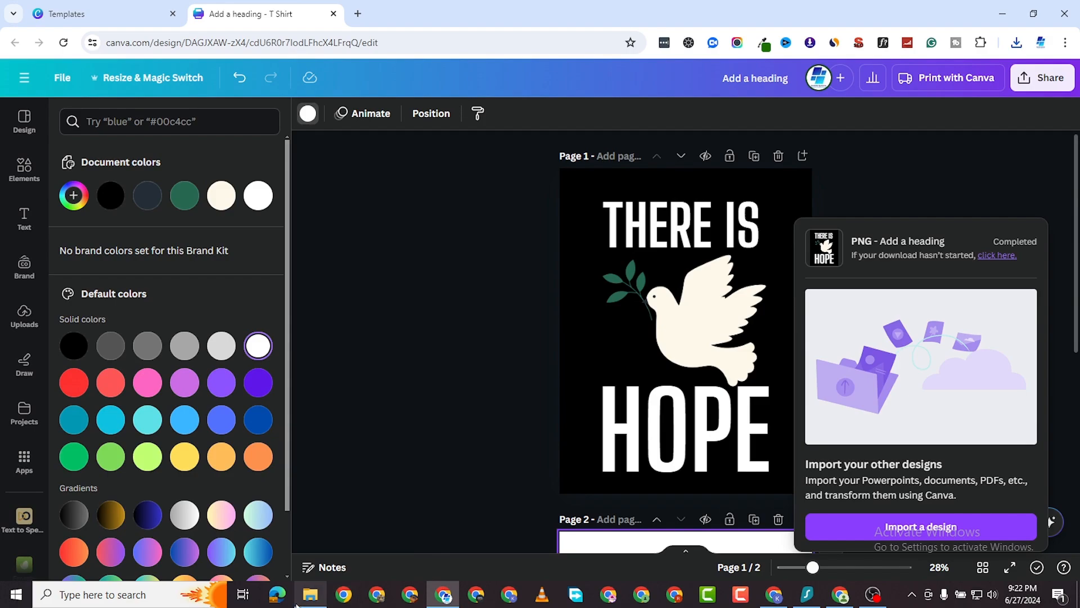
Open the extracted 'Add a heading' folder containing PNG images 1 and 2.
left_click(309, 593)
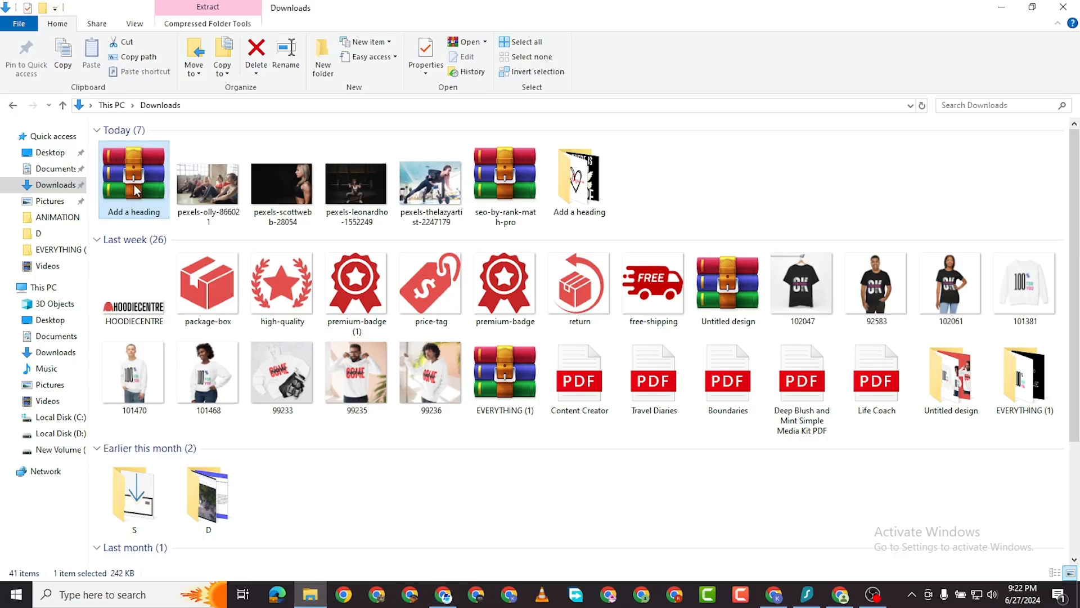
double_click(578, 180)
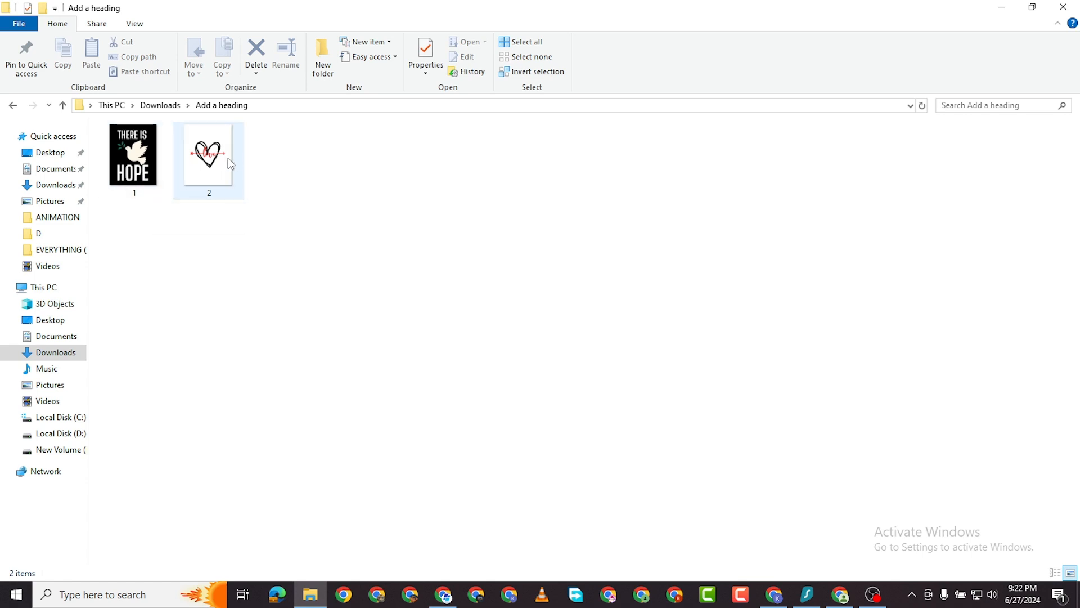
mouse_move(156, 170)
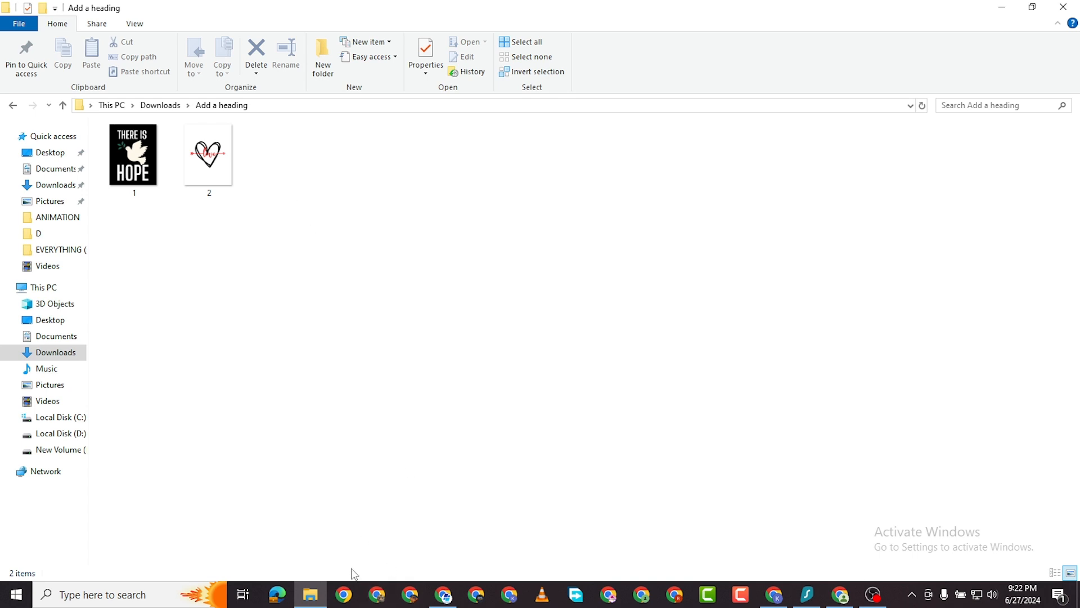
Search Google for 'PRINTFUL' from the new Chrome tab.
left_click(443, 594)
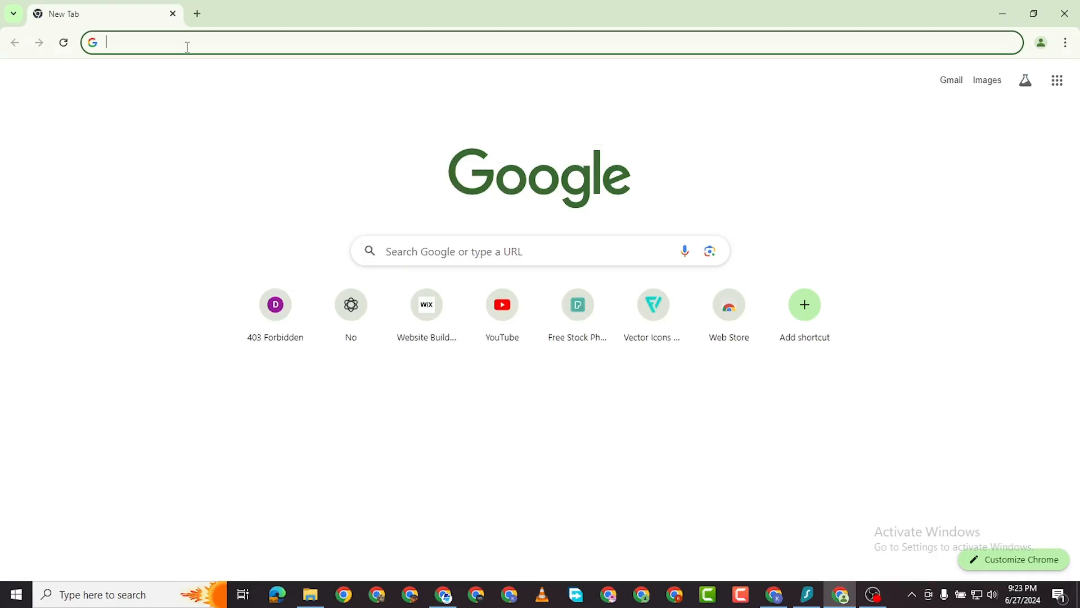
type("PRIN")
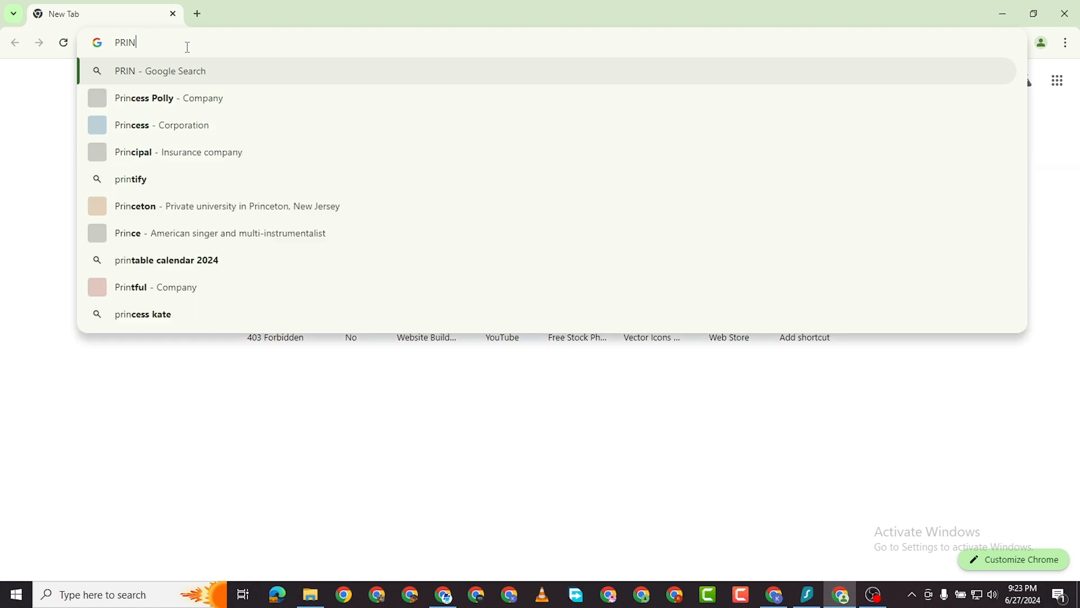
type("TFUL")
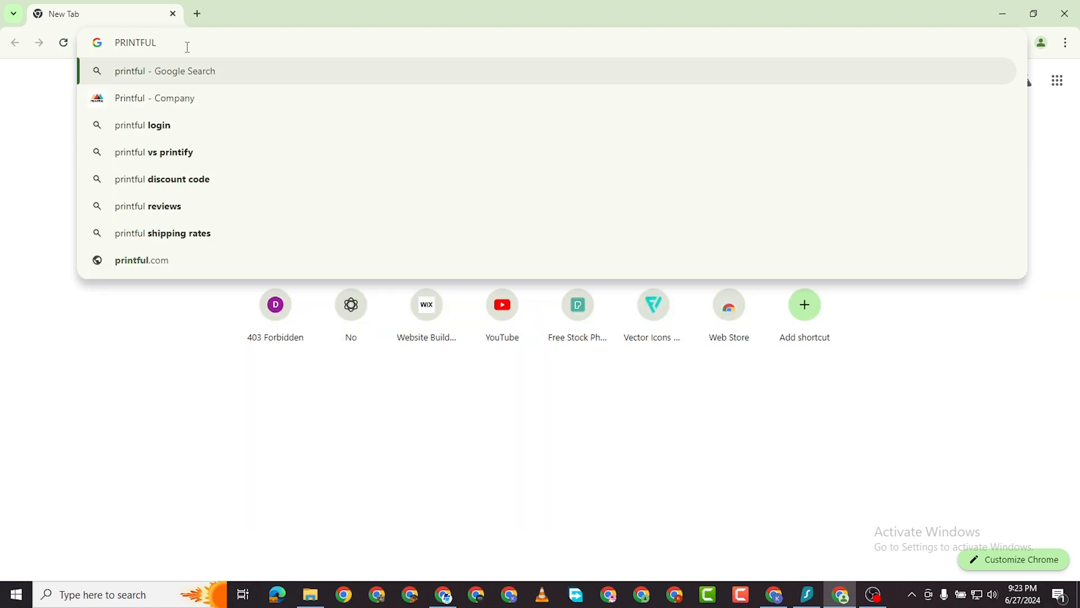
key("Return")
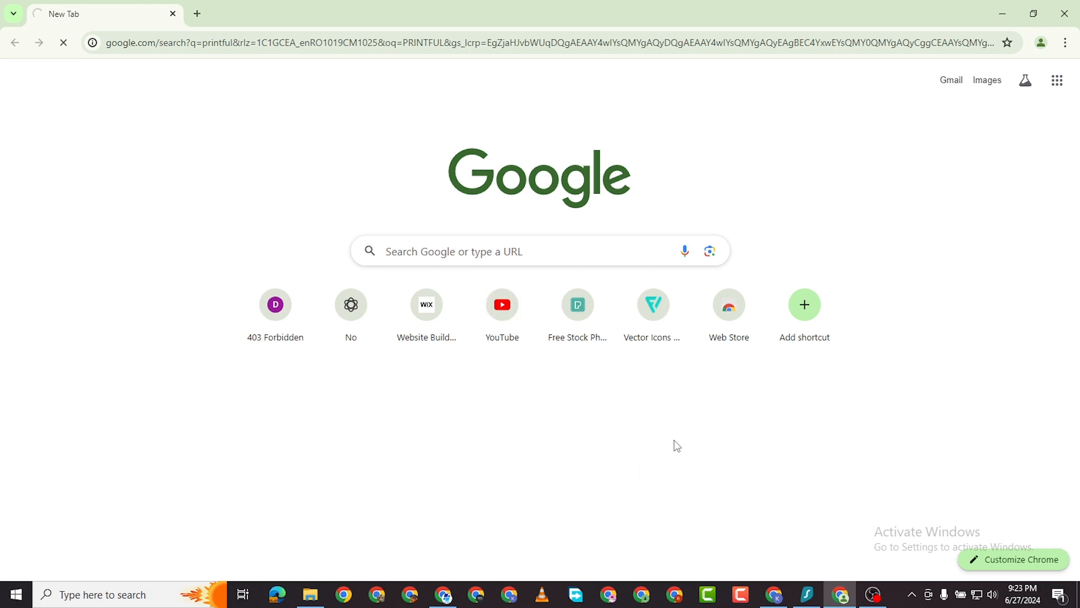
Scroll through the printful search results to find the printful.com result.
scroll(170, 220, "down", 1)
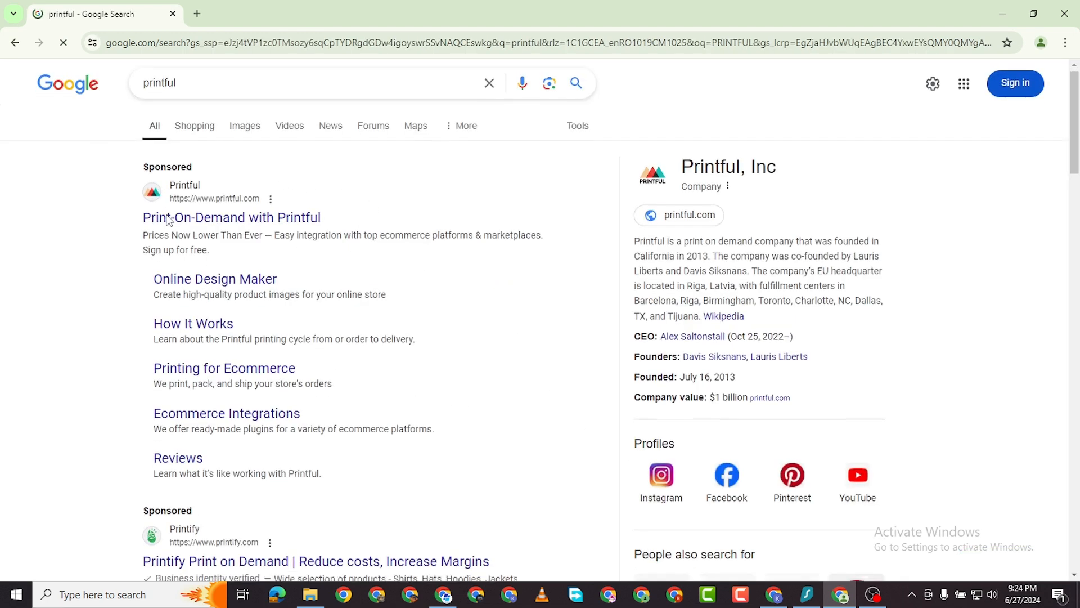
scroll(183, 175, "up", 1)
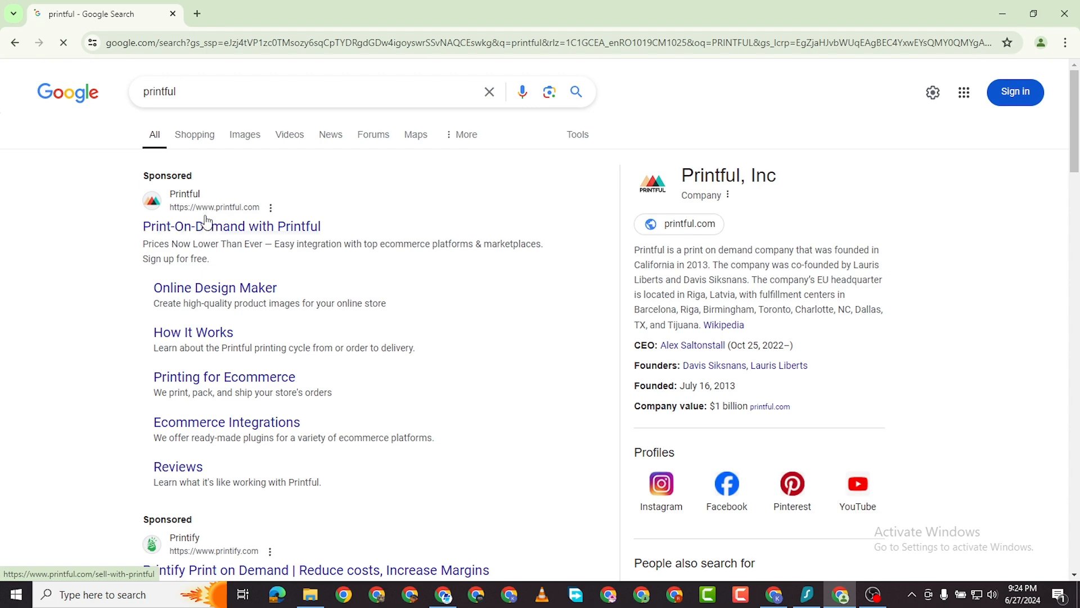
scroll(211, 225, "down", 1)
scroll(216, 214, "down", 5)
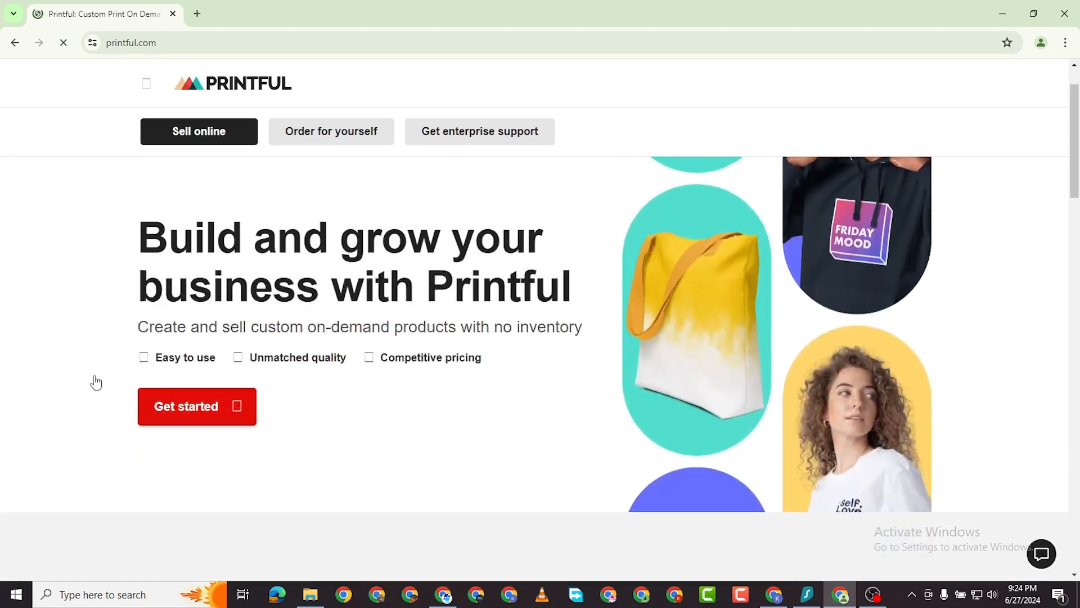
Scroll the Printful page on the way to the dashboard's Product catalogue.
scroll(310, 380, "down", 2)
scroll(311, 374, "up", 1)
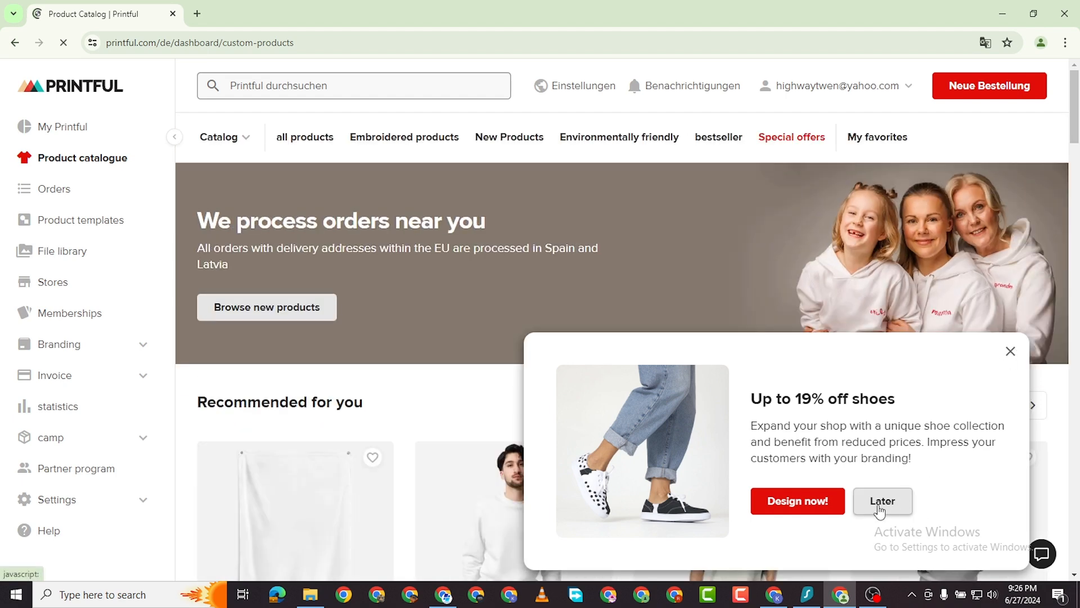
Dismiss the shoe discount promotion and open the Unisex organic sweater product page.
left_click(1010, 351)
scroll(494, 422, "down", 3)
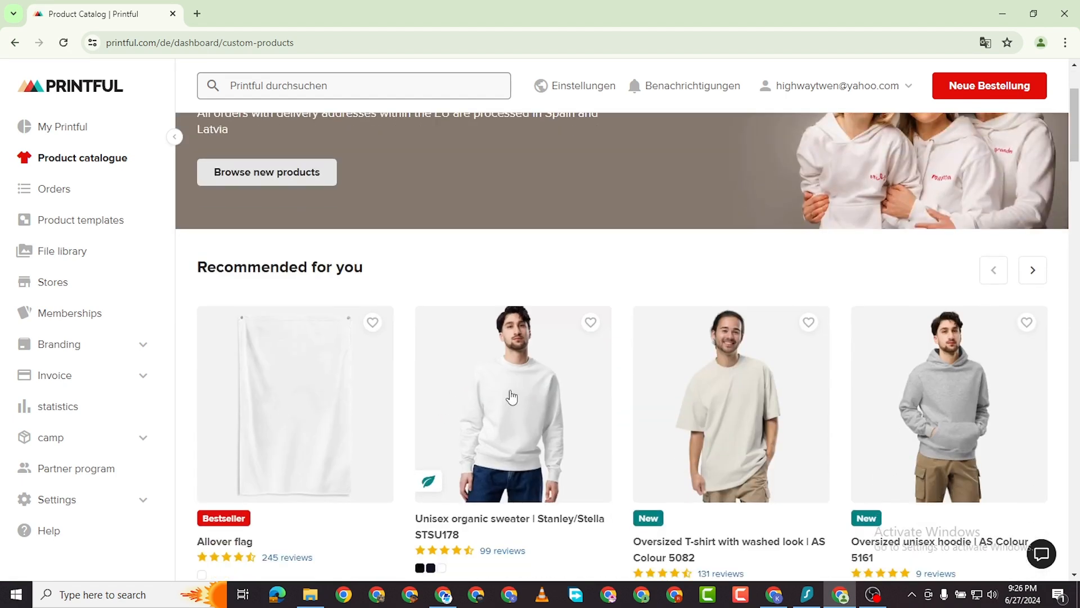
scroll(512, 400, "down", 1)
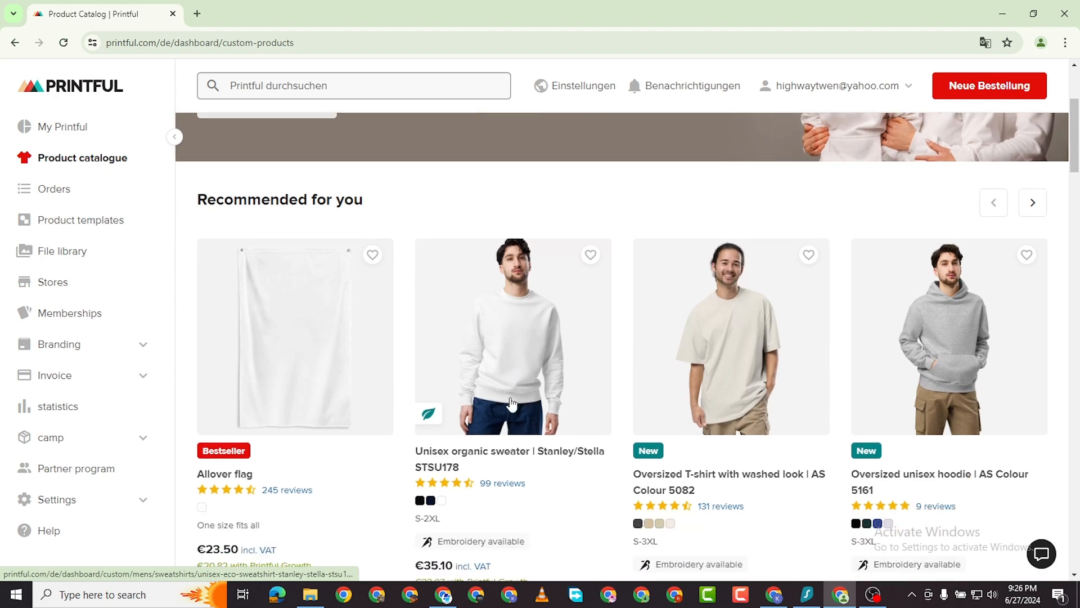
left_click(504, 352)
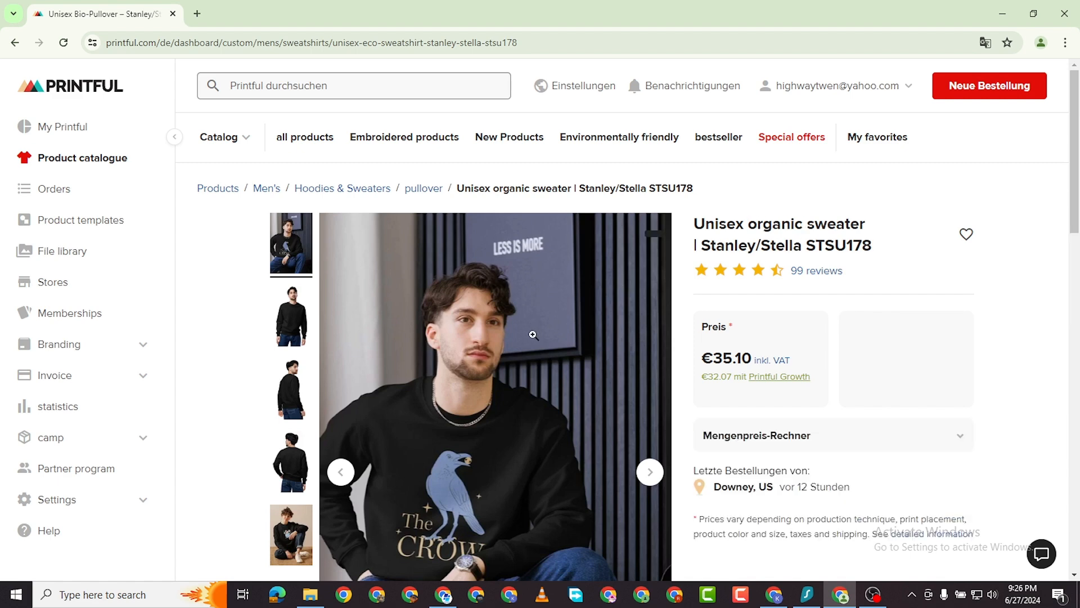
Review the Stanley/Stella STSU178 sweater page and start a product template for it.
scroll(530, 343, "down", 1)
scroll(530, 346, "down", 1)
scroll(541, 339, "down", 1)
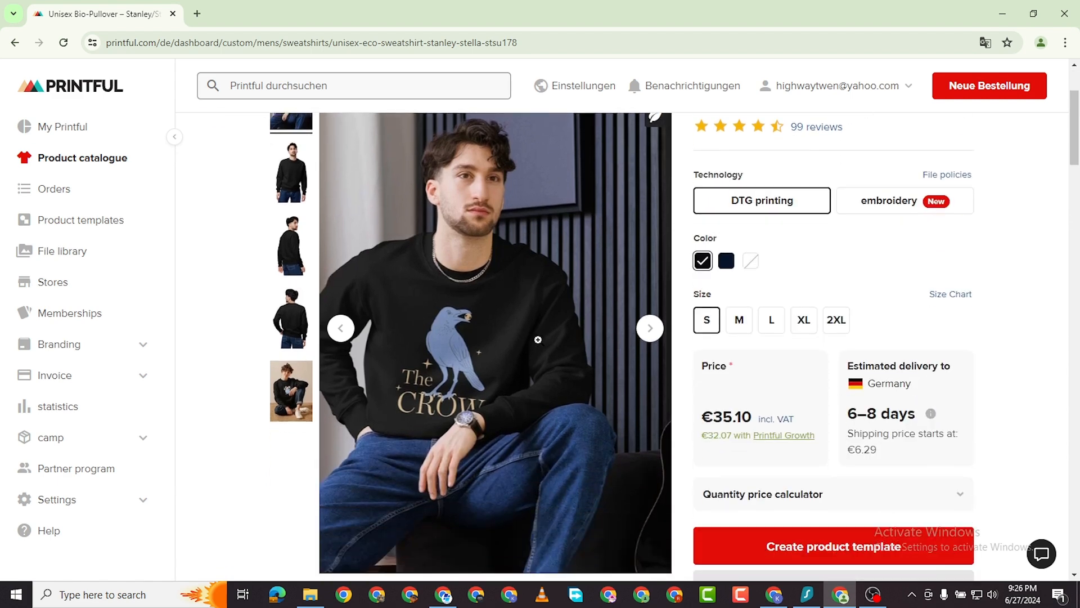
scroll(541, 339, "up", 2)
scroll(506, 341, "down", 2)
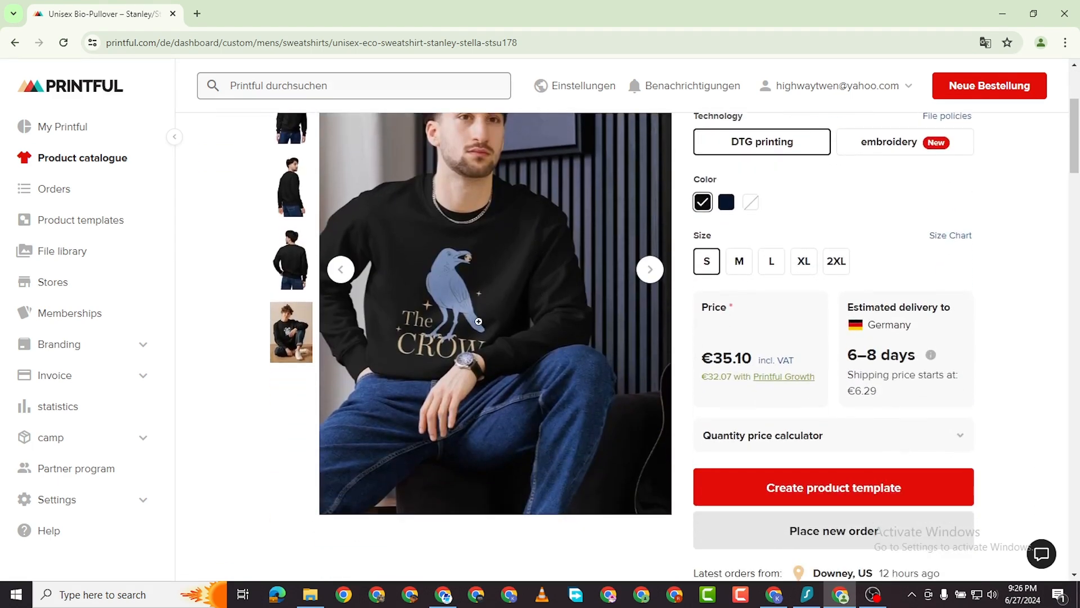
scroll(484, 343, "up", 1)
scroll(549, 358, "up", 2)
scroll(535, 373, "down", 3)
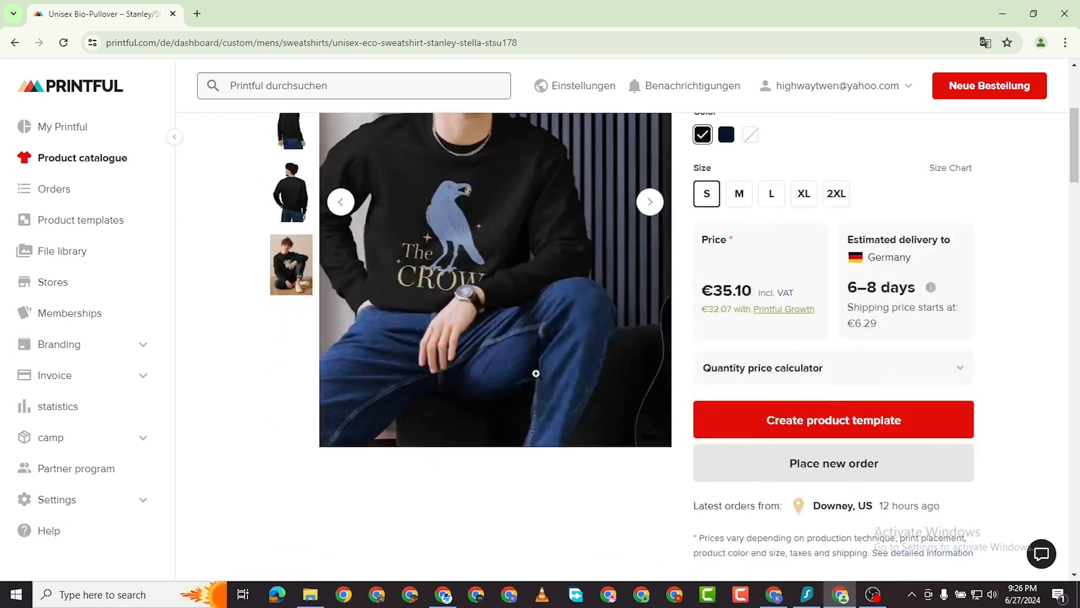
scroll(566, 388, "up", 3)
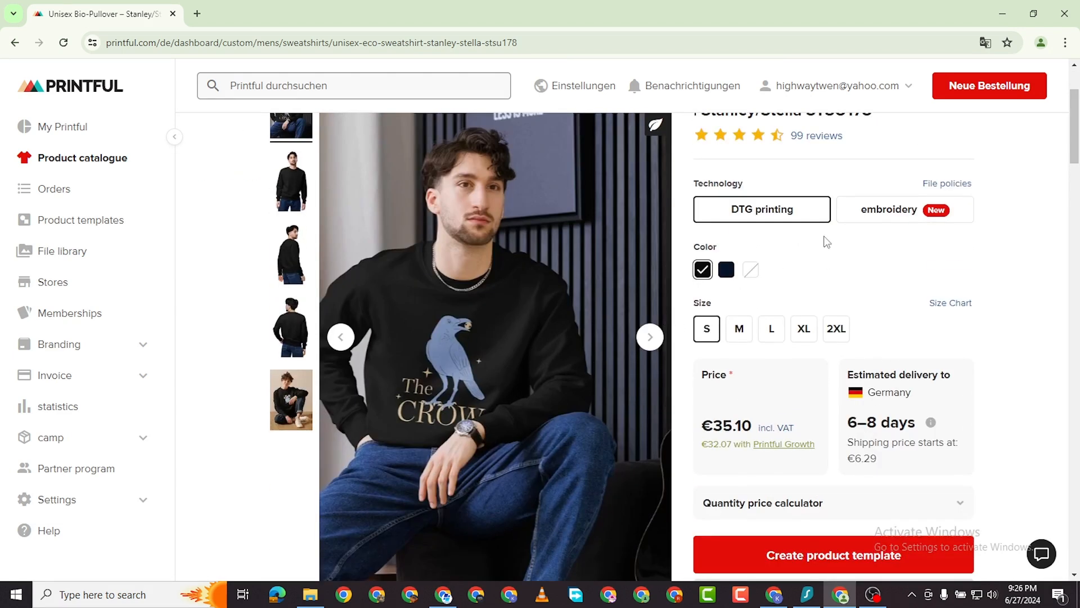
scroll(527, 291, "up", 2)
scroll(584, 434, "down", 6)
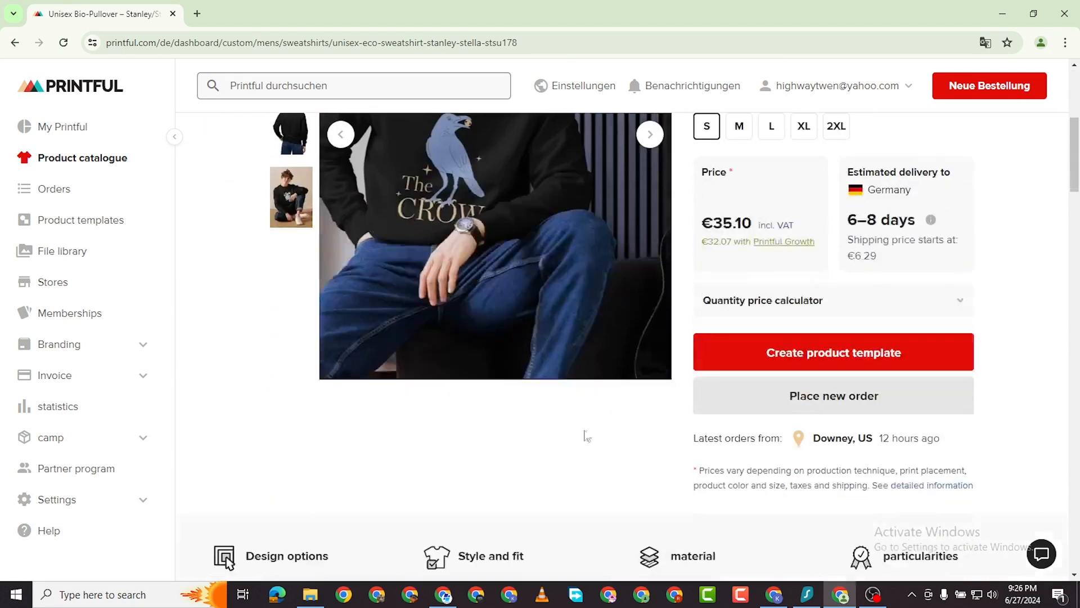
left_click(816, 359)
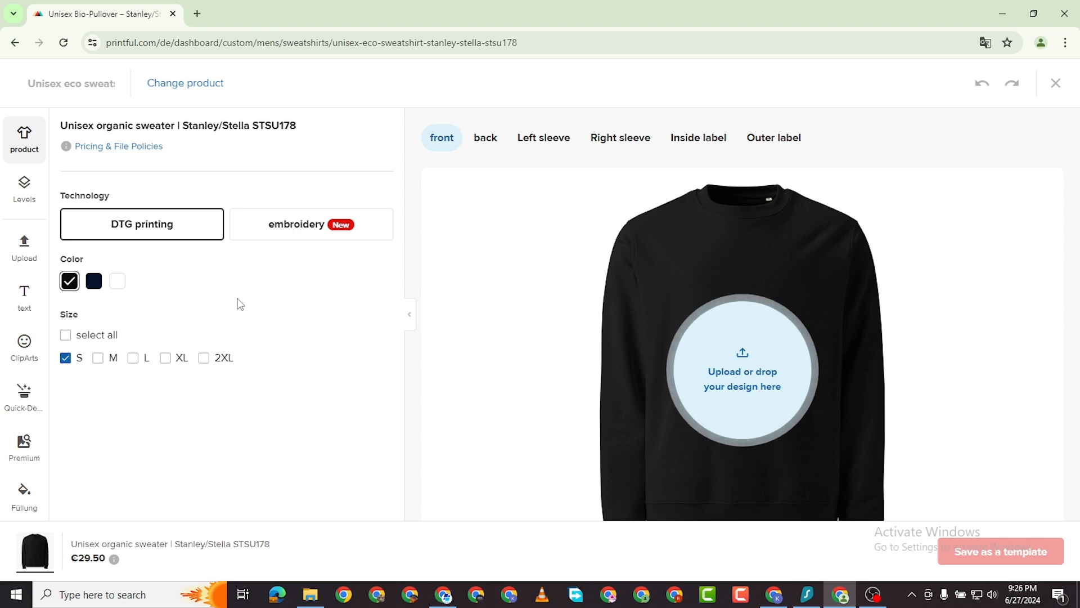
Upload 1.png and 2.png from the 'Add a heading' folder into the Printful file library.
left_click(22, 259)
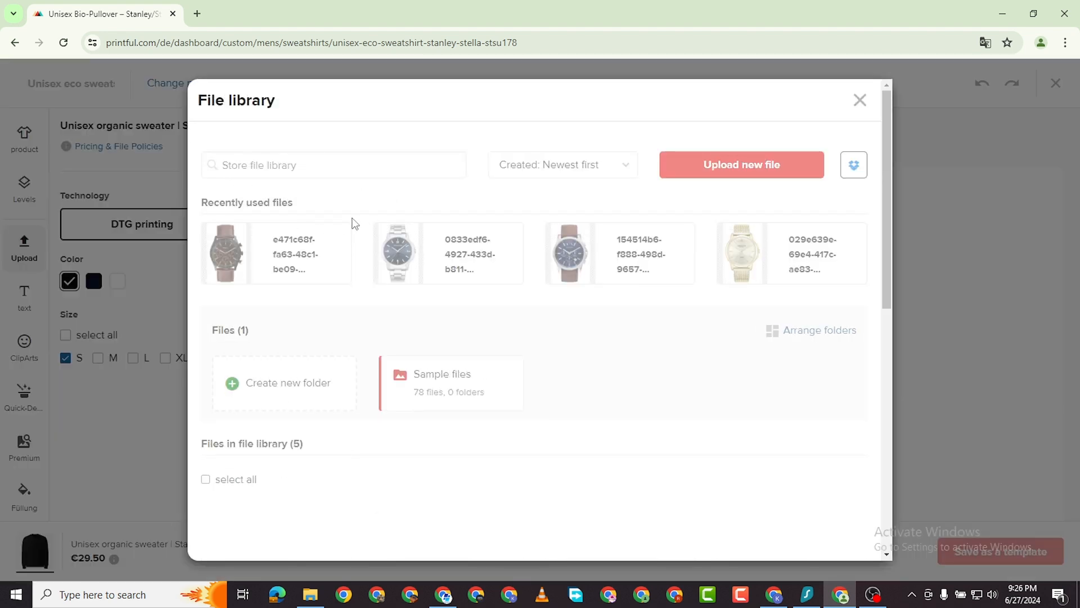
left_click(724, 168)
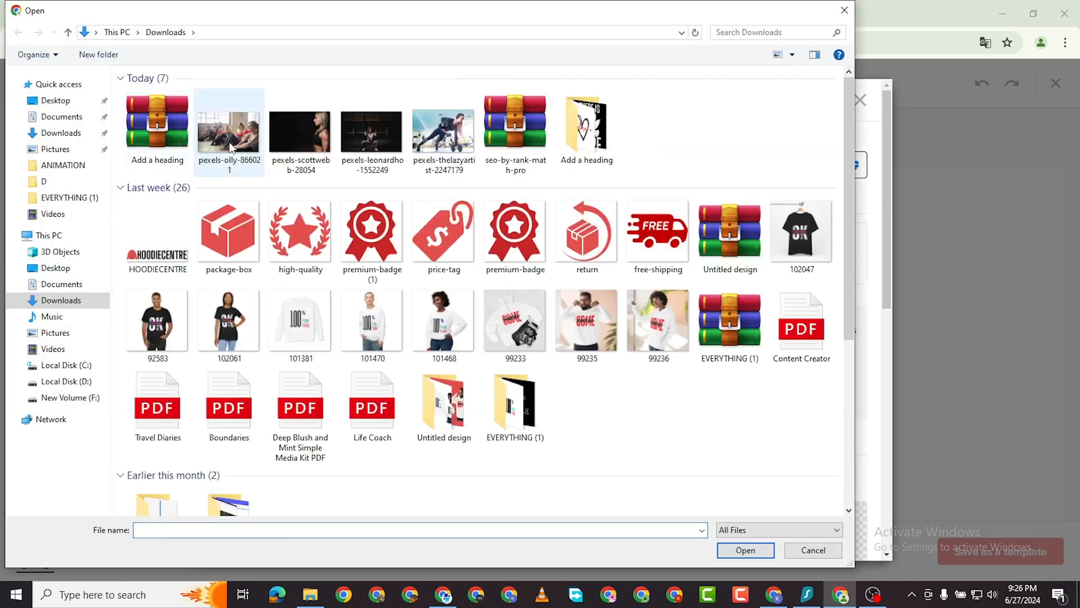
double_click(588, 133)
left_click_drag(299, 164, 183, 135)
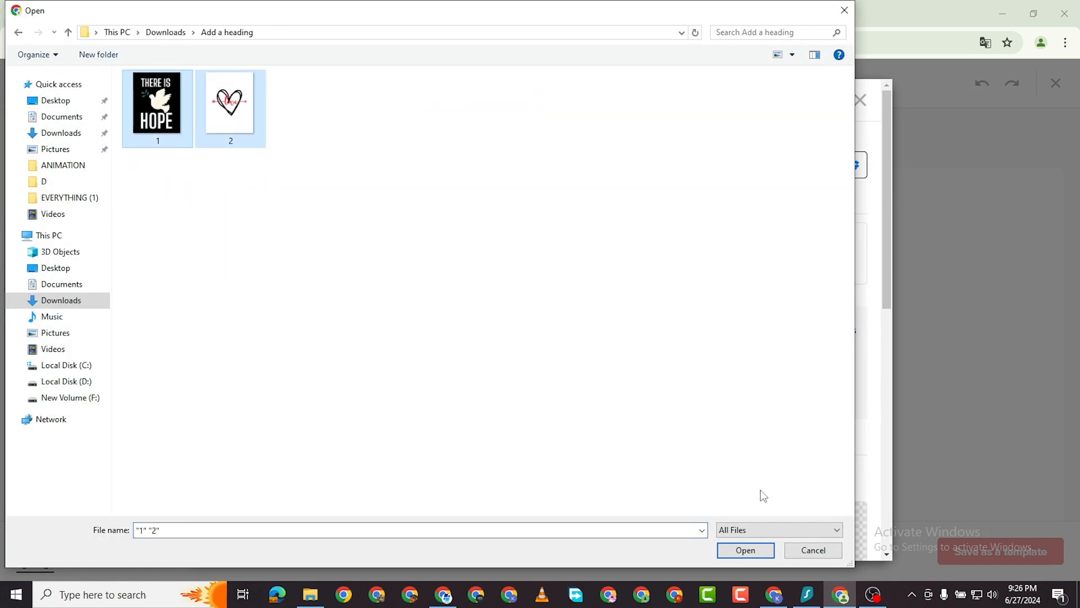
left_click(746, 550)
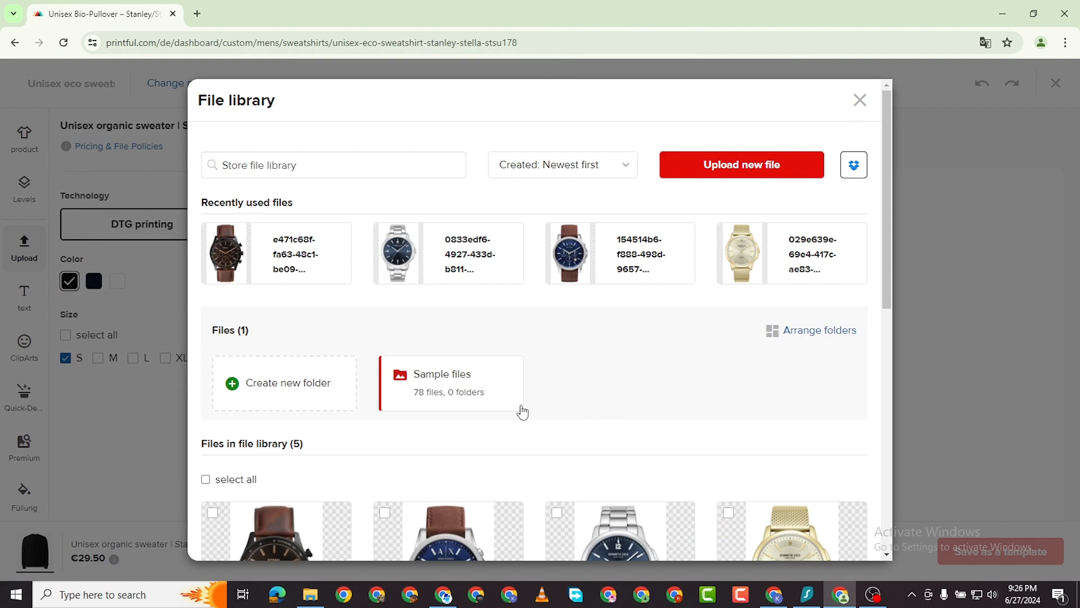
scroll(442, 356, "down", 4)
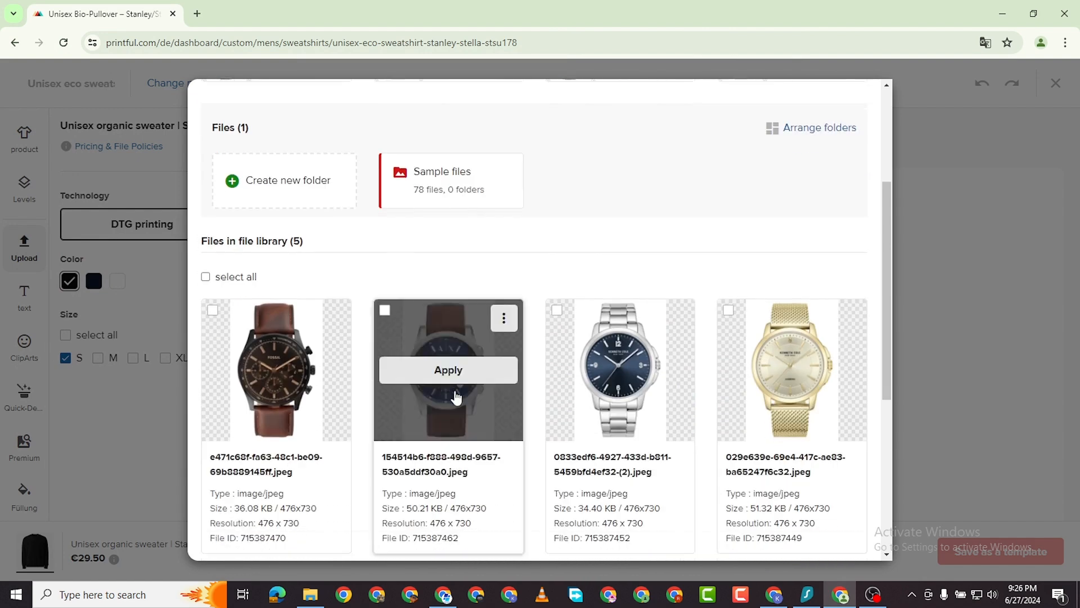
scroll(455, 363, "up", 4)
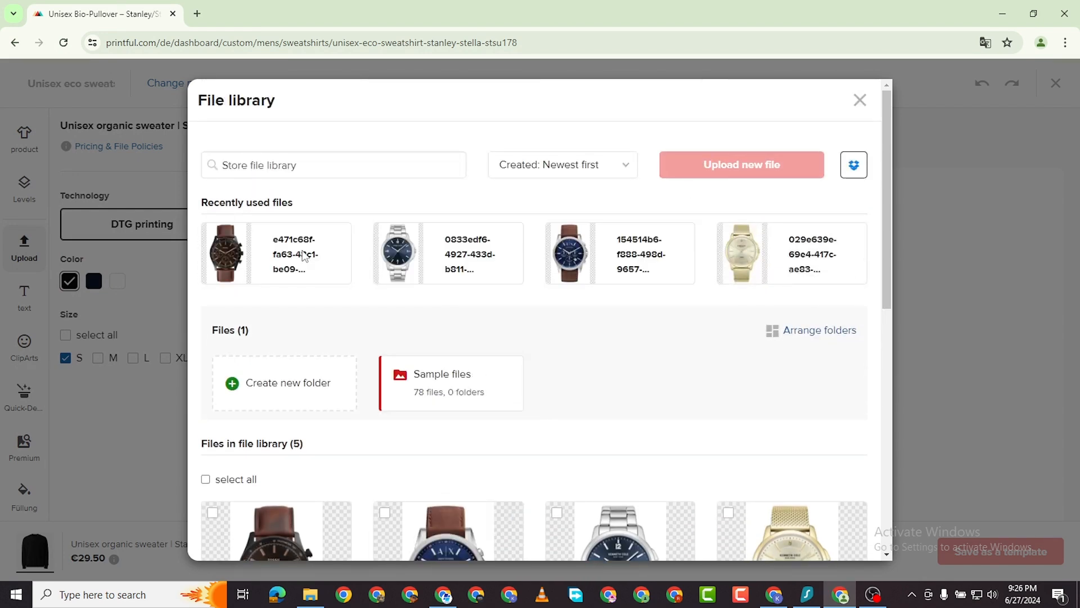
scroll(557, 393, "down", 5)
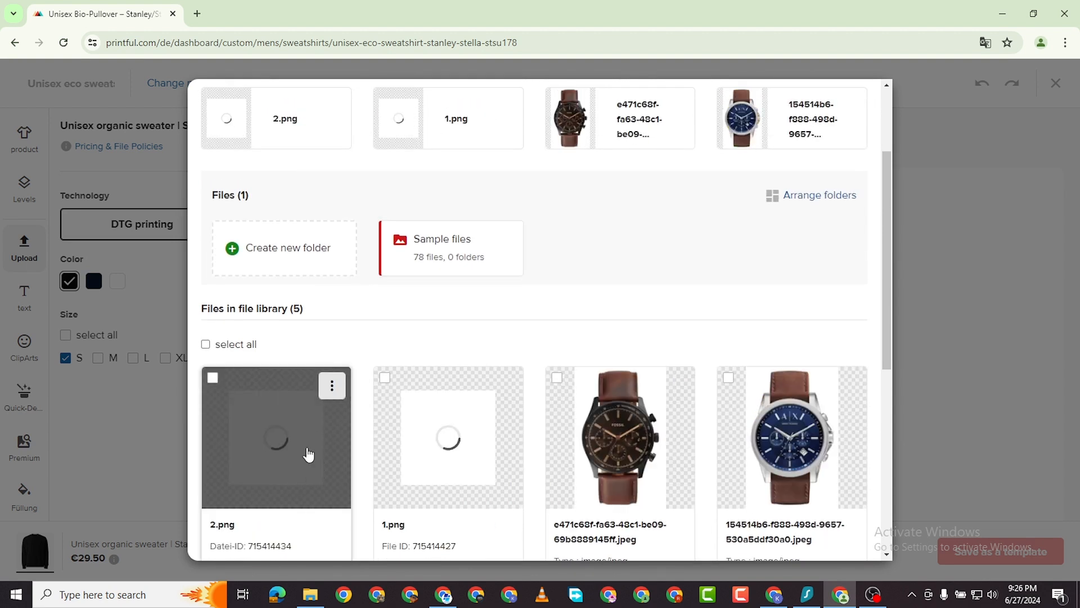
scroll(463, 397, "down", 1)
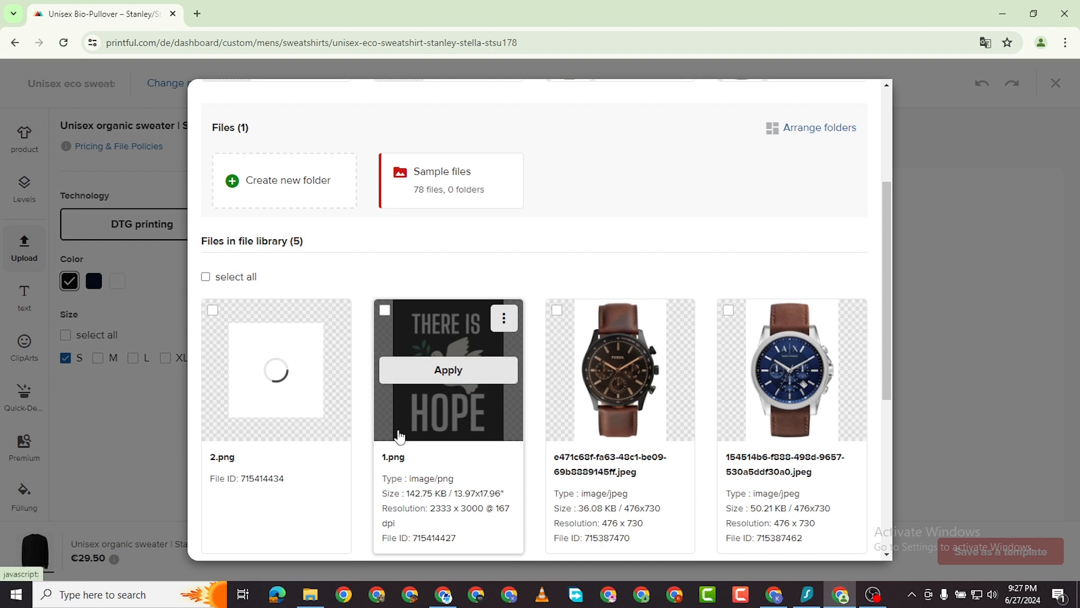
Apply 1.png (THERE IS HOPE) to the sweater front and nudge it into position.
left_click(448, 372)
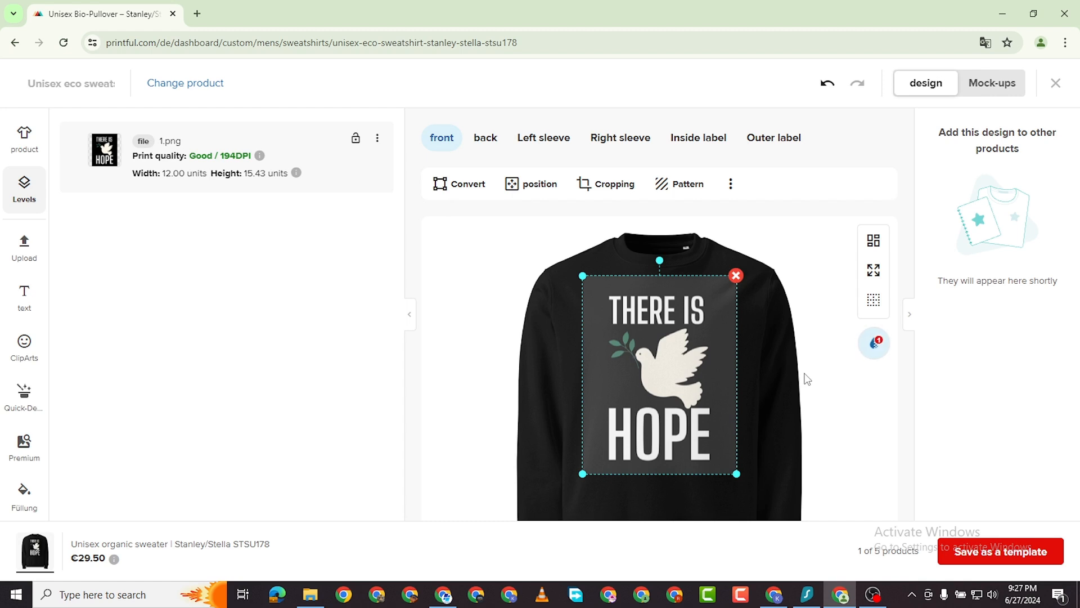
scroll(806, 378, "down", 2)
mouse_move(667, 292)
left_mouse_down()
mouse_move(669, 339)
mouse_move(670, 302)
left_mouse_up()
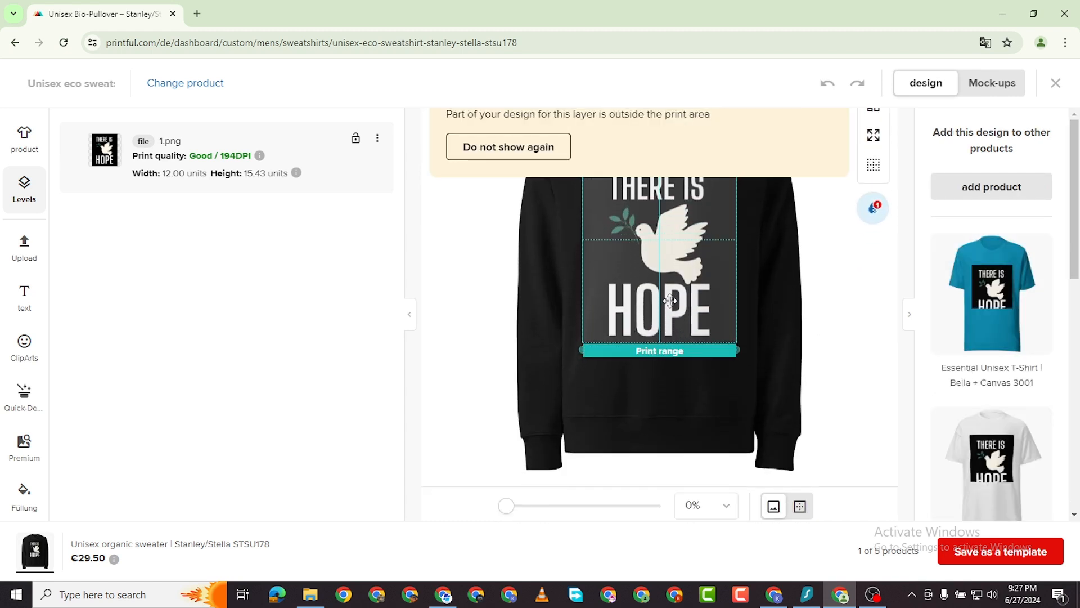
left_click(800, 288)
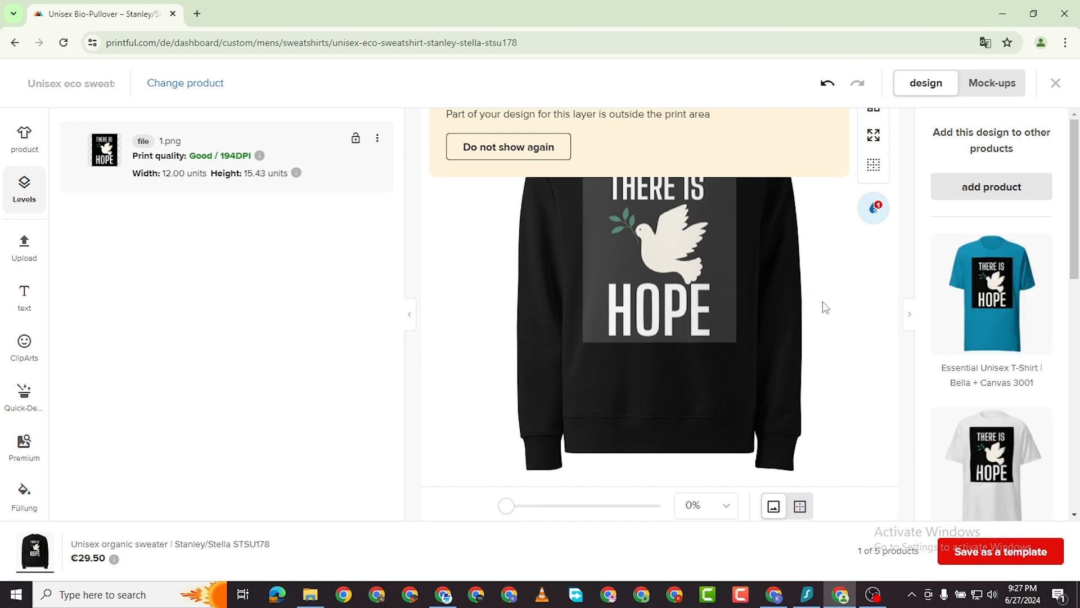
scroll(810, 270, "up", 2)
scroll(808, 281, "down", 1)
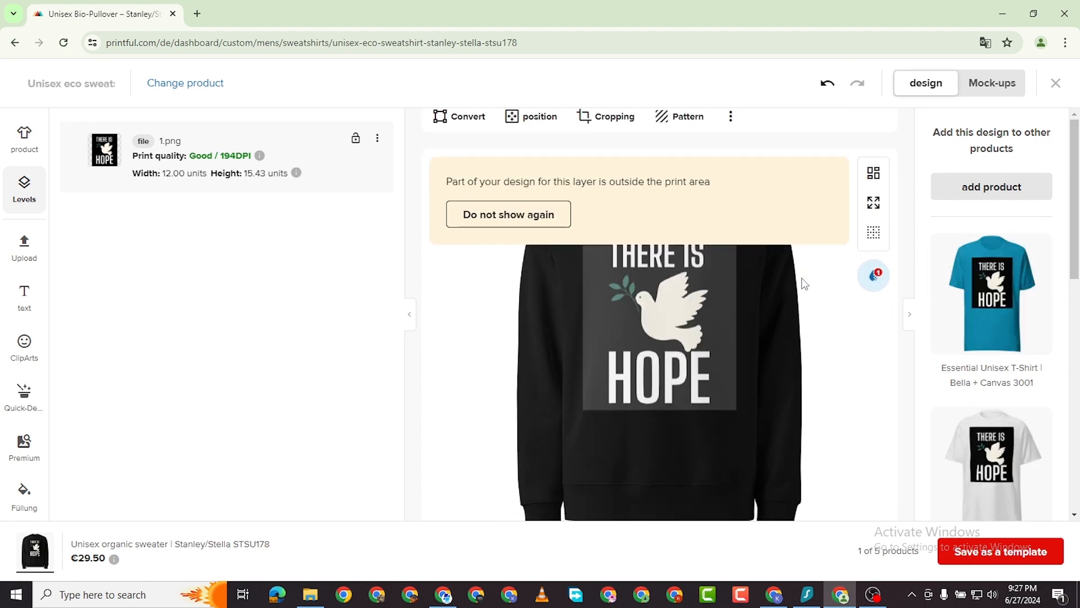
Permanently dismiss the outside-print-area warning and save the design as a product template.
left_click(522, 219)
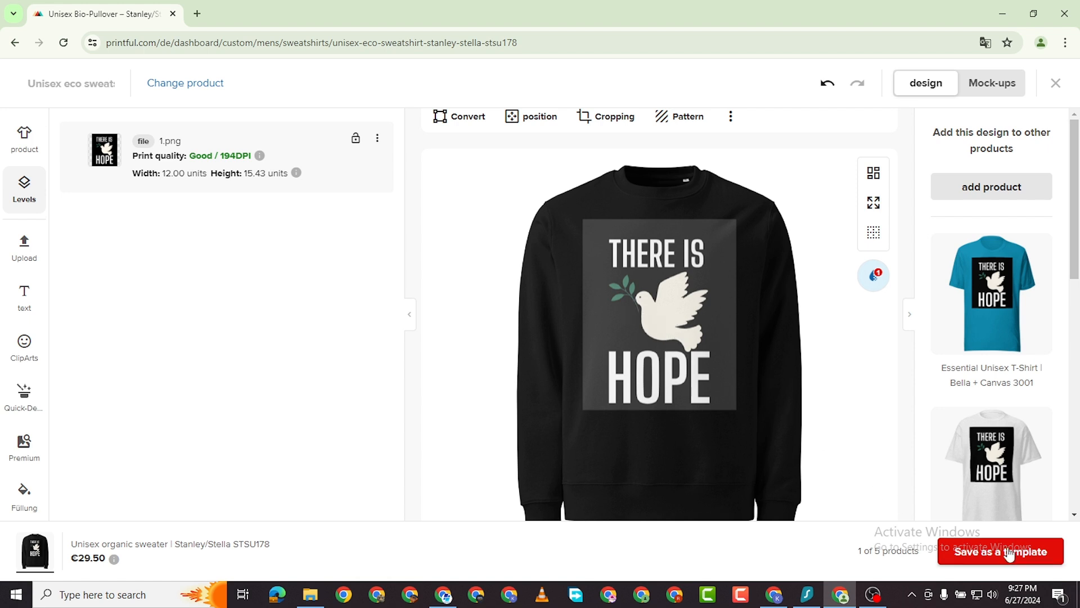
scroll(788, 397, "down", 2)
scroll(826, 288, "up", 3)
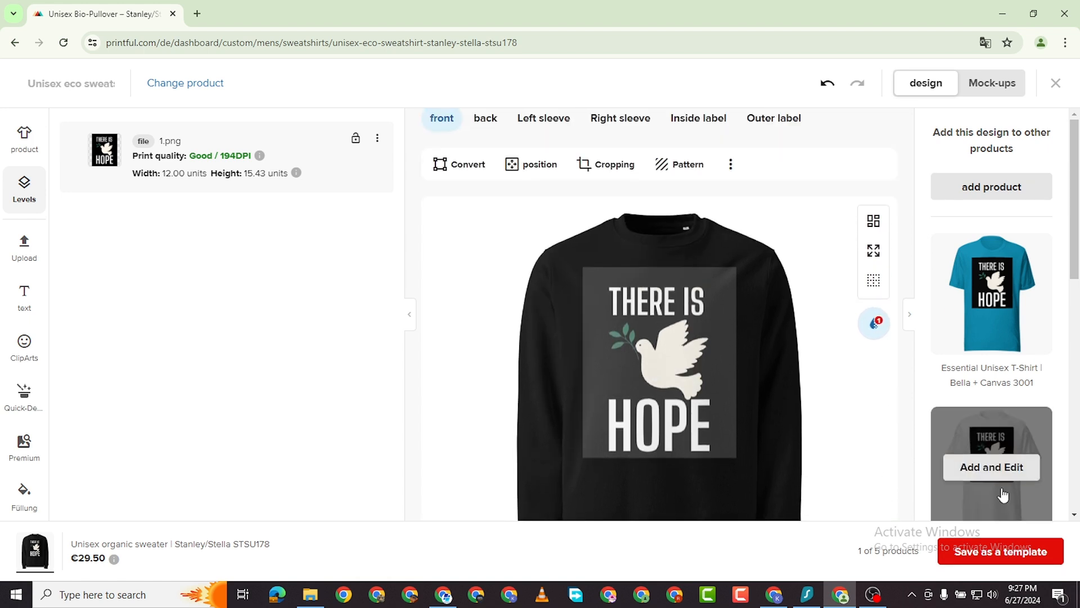
left_click(982, 557)
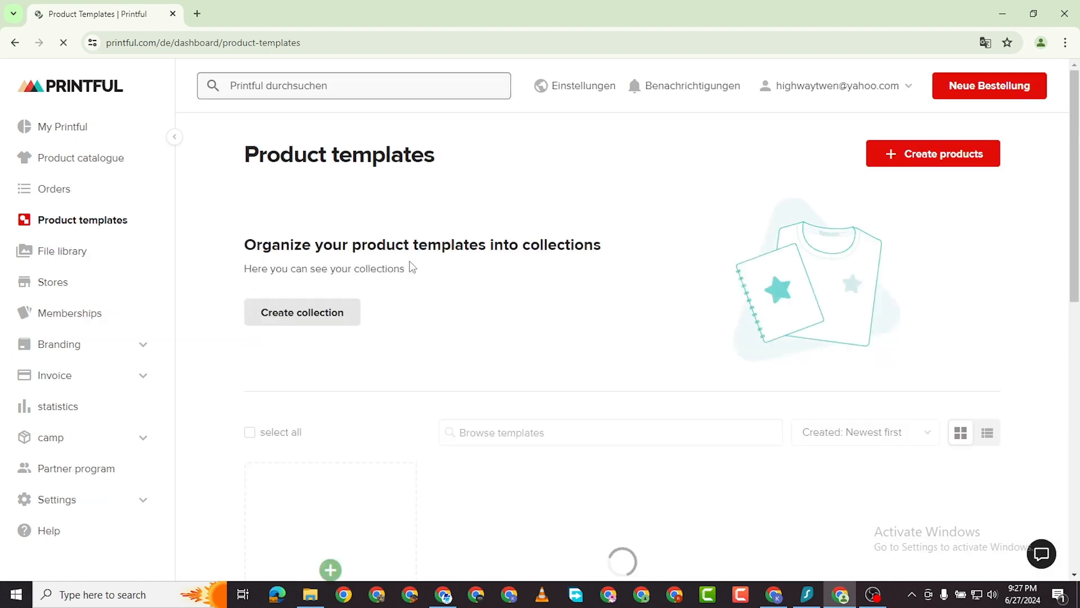
Open the black Unisex sweatshirt template with the THERE IS HOPE design for editing.
scroll(506, 402, "down", 2)
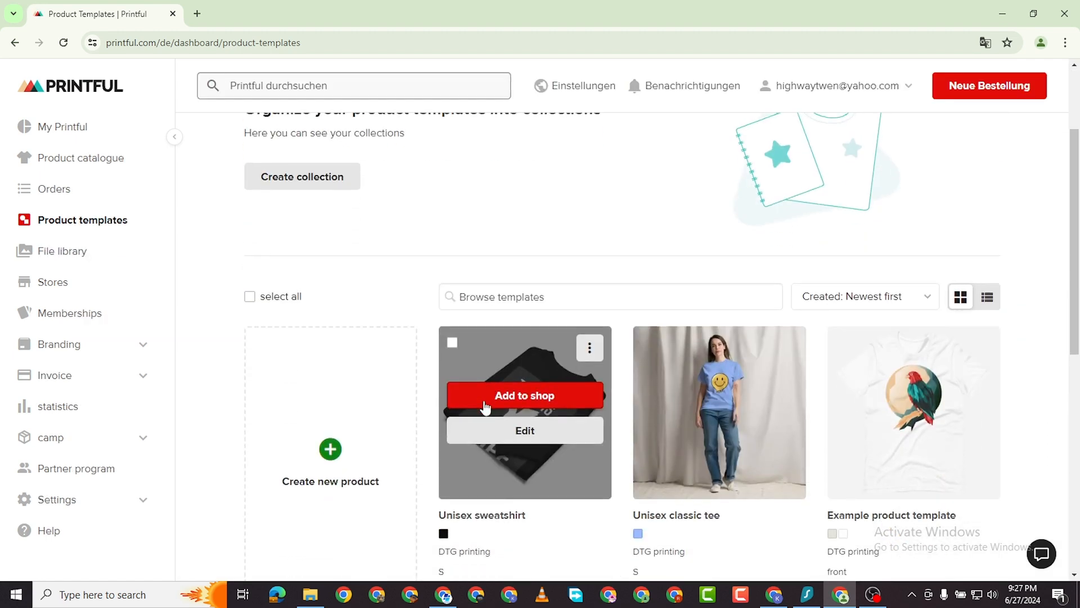
scroll(461, 394, "down", 2)
scroll(593, 329, "up", 2)
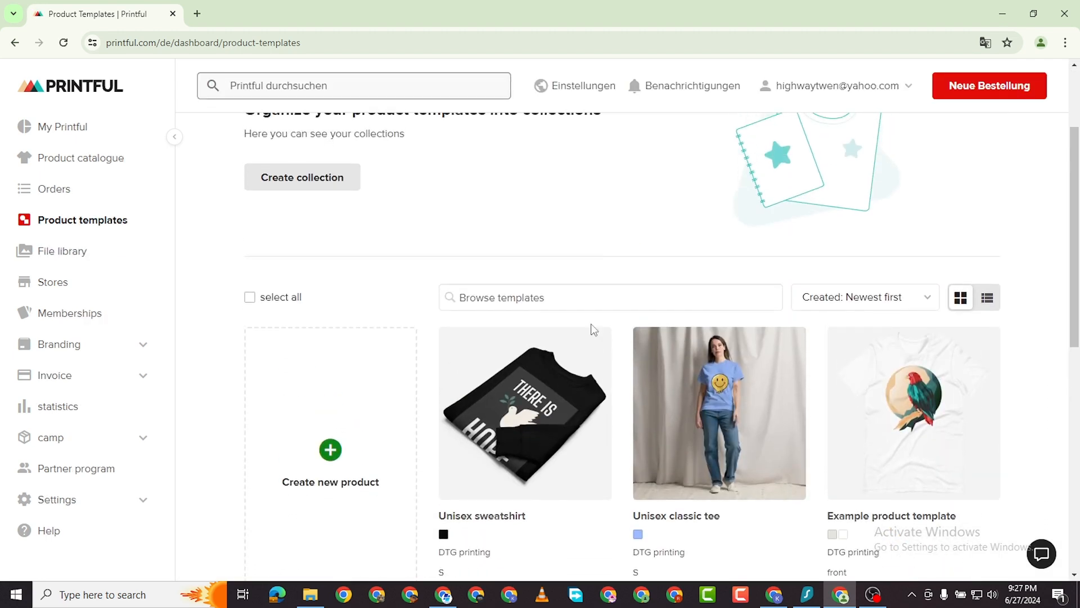
mouse_move(585, 431)
scroll(523, 408, "down", 1)
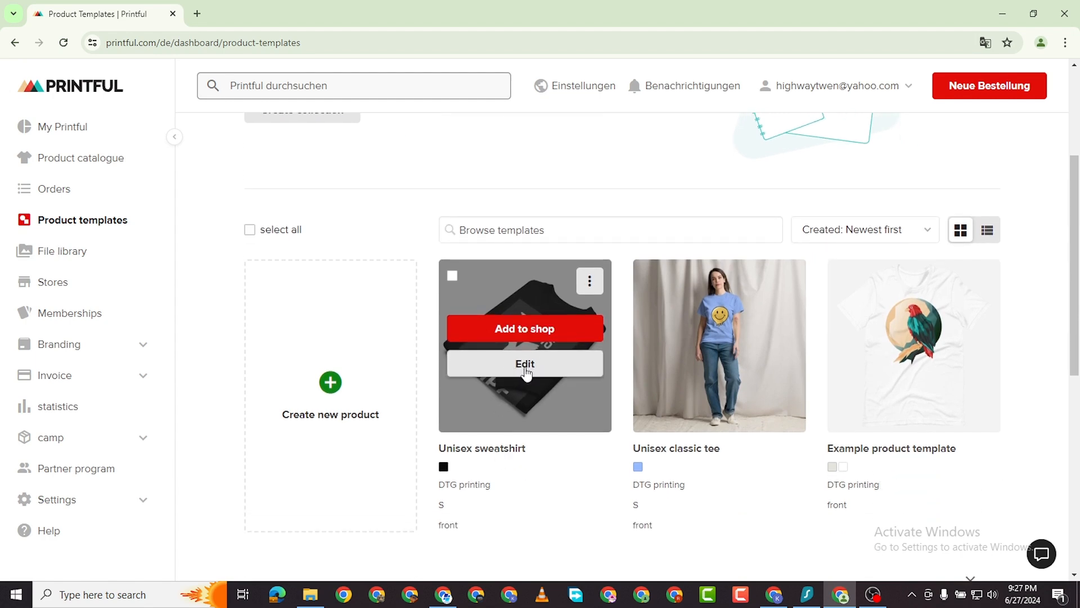
left_click(525, 367)
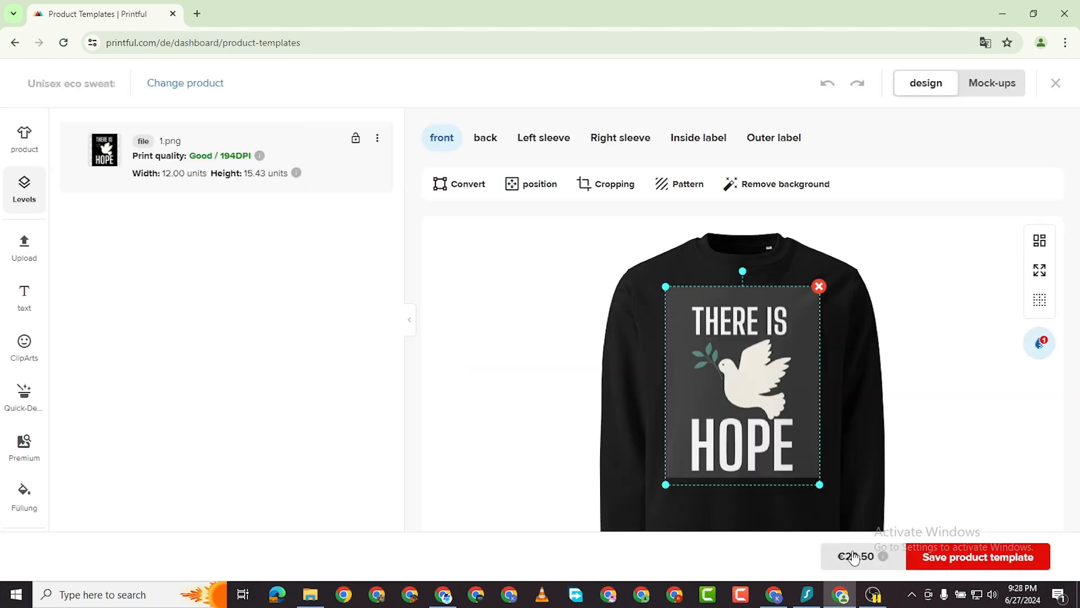
Check the back, left and right sleeve, inside and outer label areas, confirm €29.50, and save.
scroll(547, 256, "down", 3)
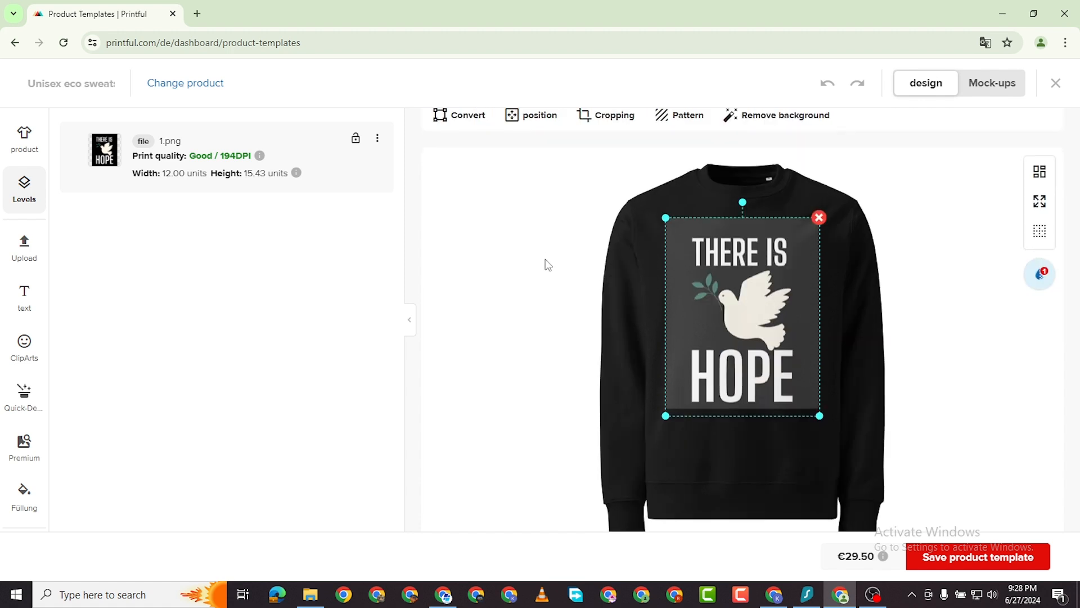
scroll(967, 258, "up", 3)
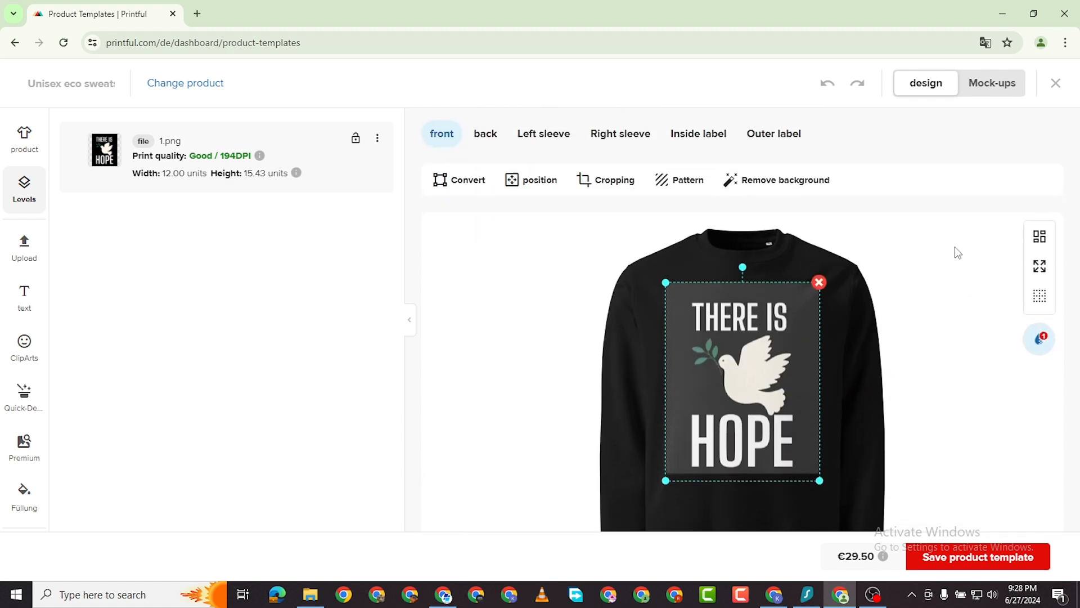
left_click(485, 138)
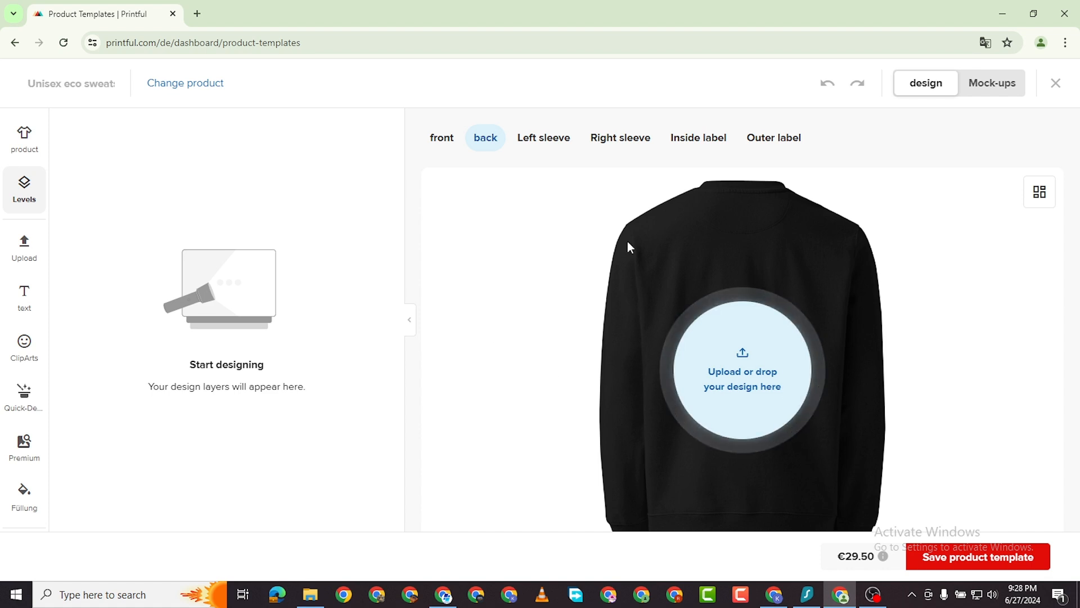
left_click(559, 145)
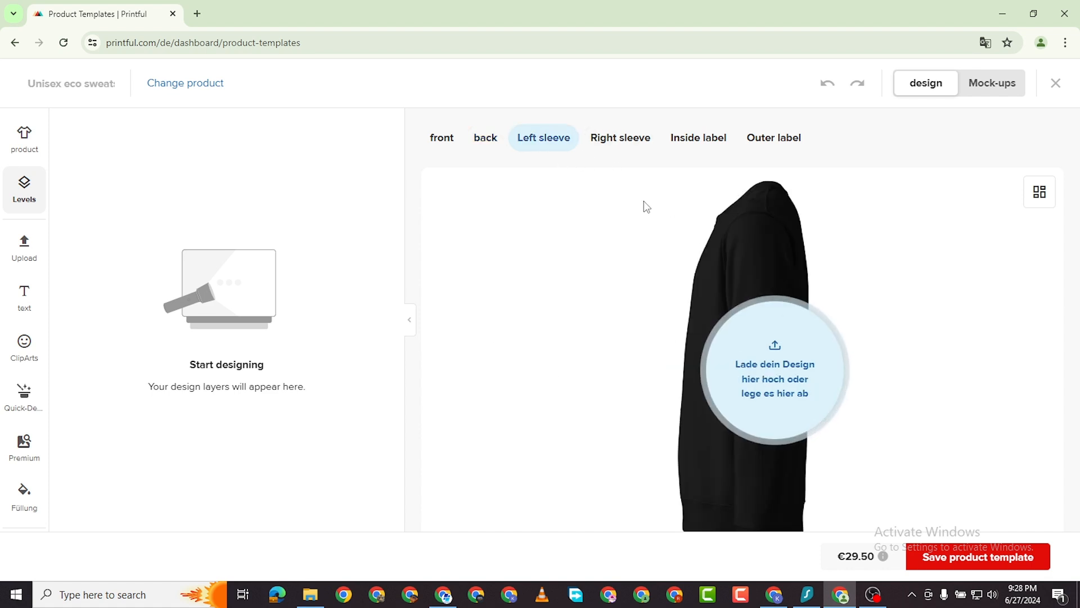
left_click(619, 140)
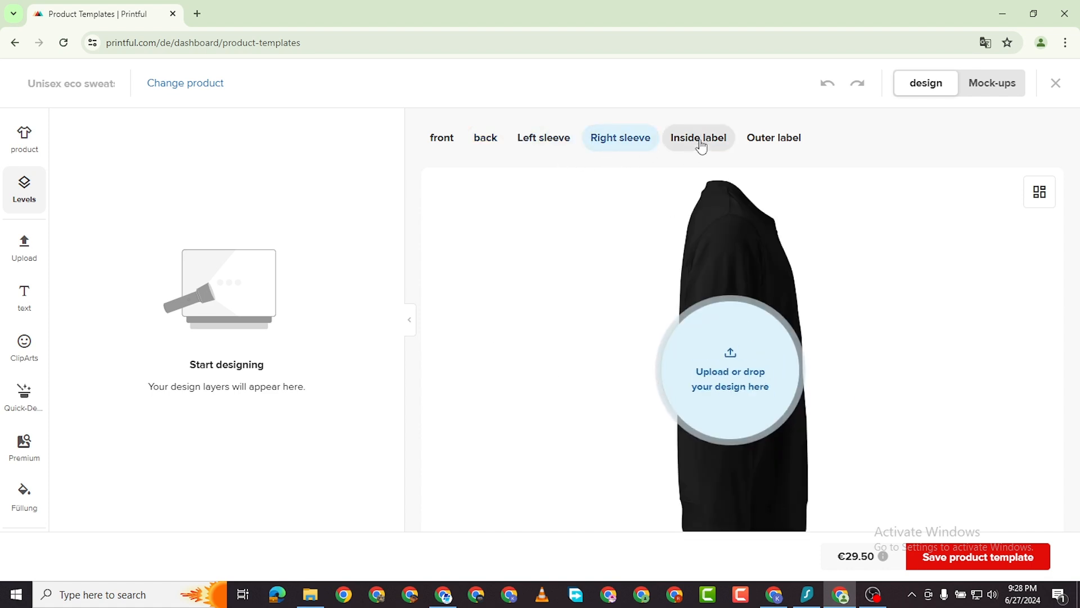
left_click(699, 141)
mouse_move(214, 286)
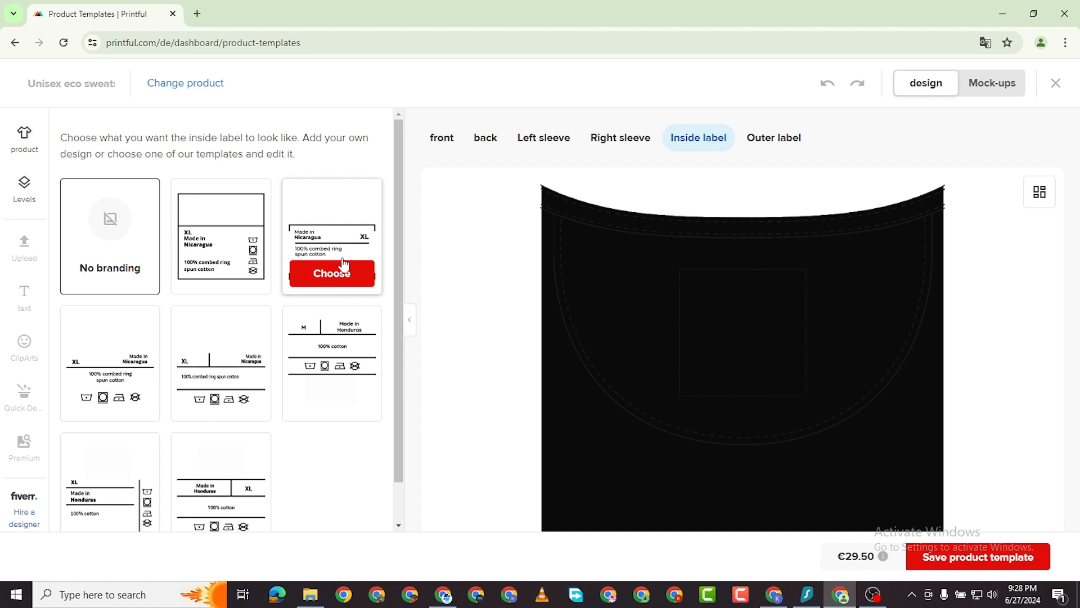
mouse_move(324, 379)
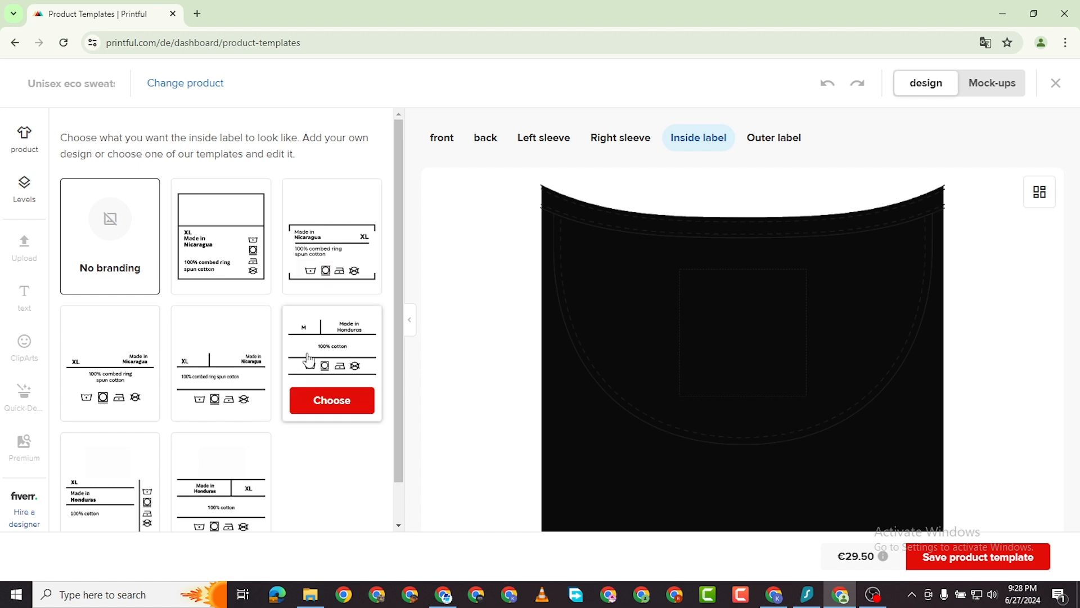
left_click(752, 137)
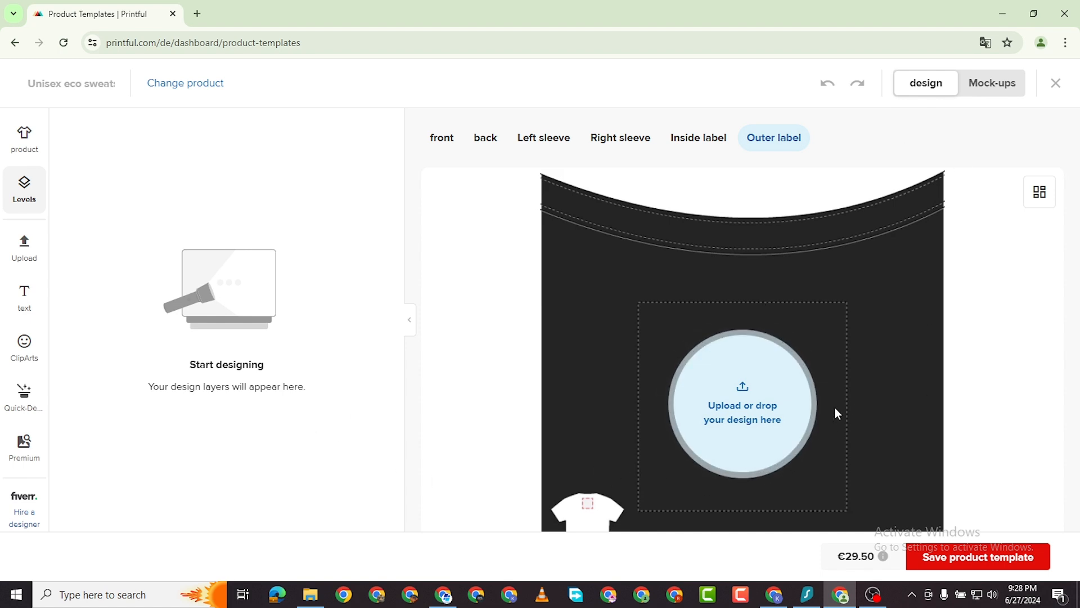
left_click(854, 558)
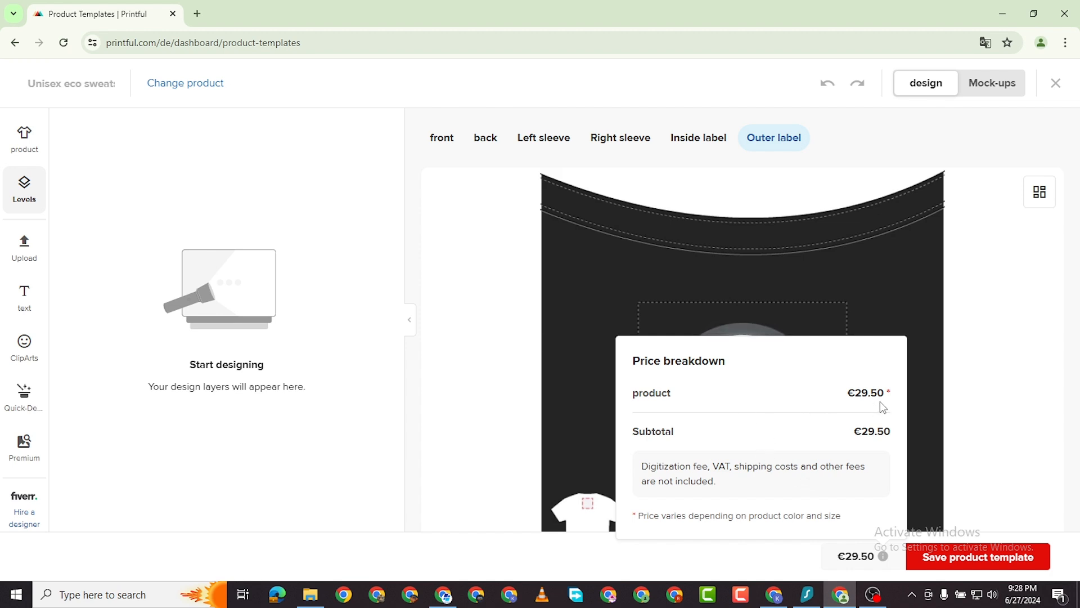
left_click(961, 559)
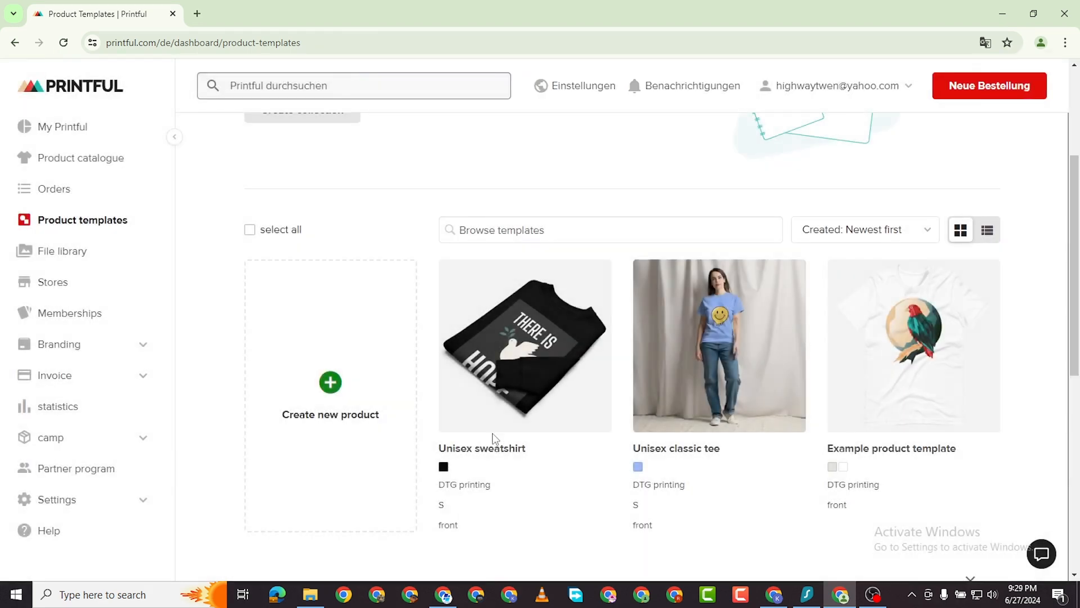
Start another product template, browse Men's clothing > All Shirts, then leave the template creator.
left_click(350, 395)
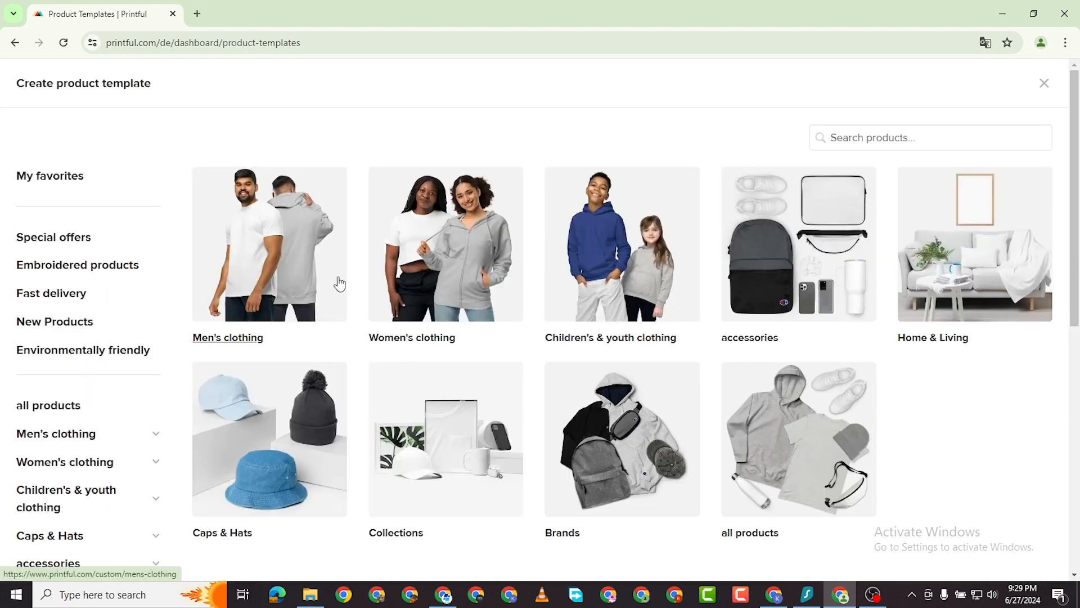
left_click(271, 252)
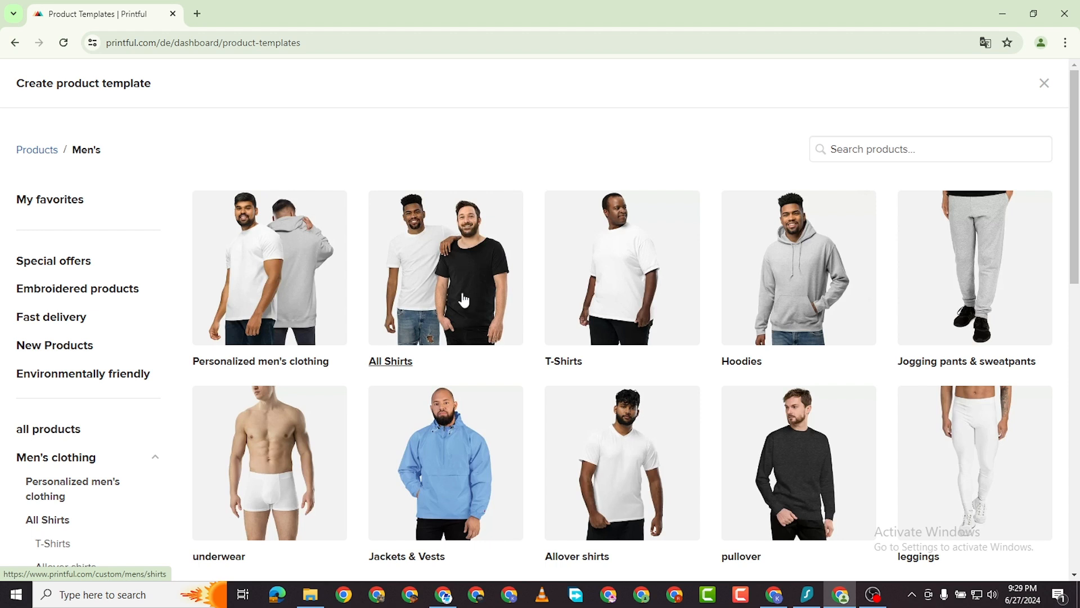
left_click(419, 286)
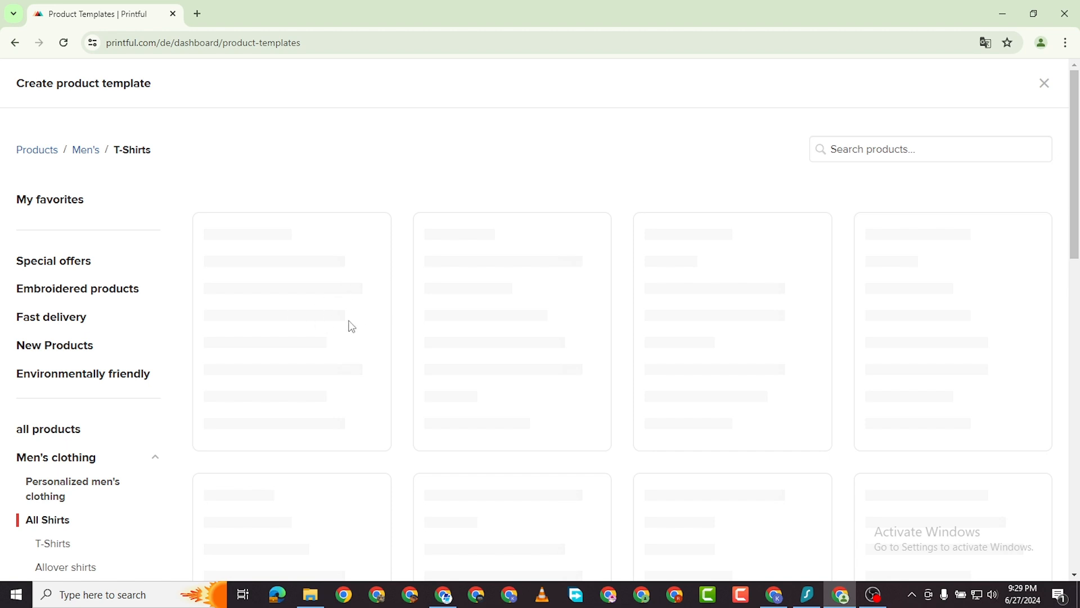
left_click(15, 45)
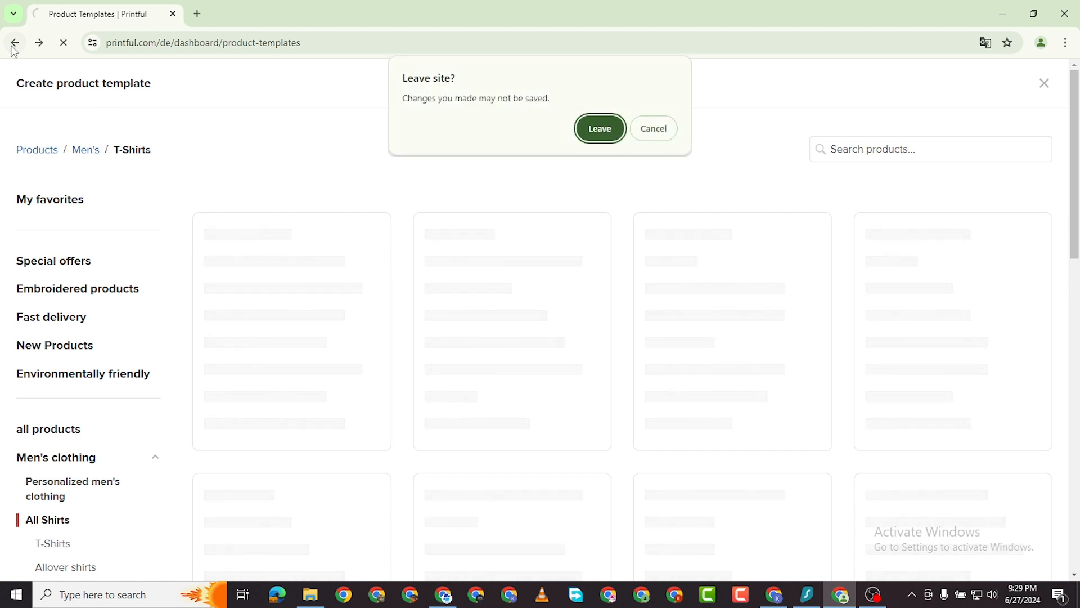
left_click(618, 128)
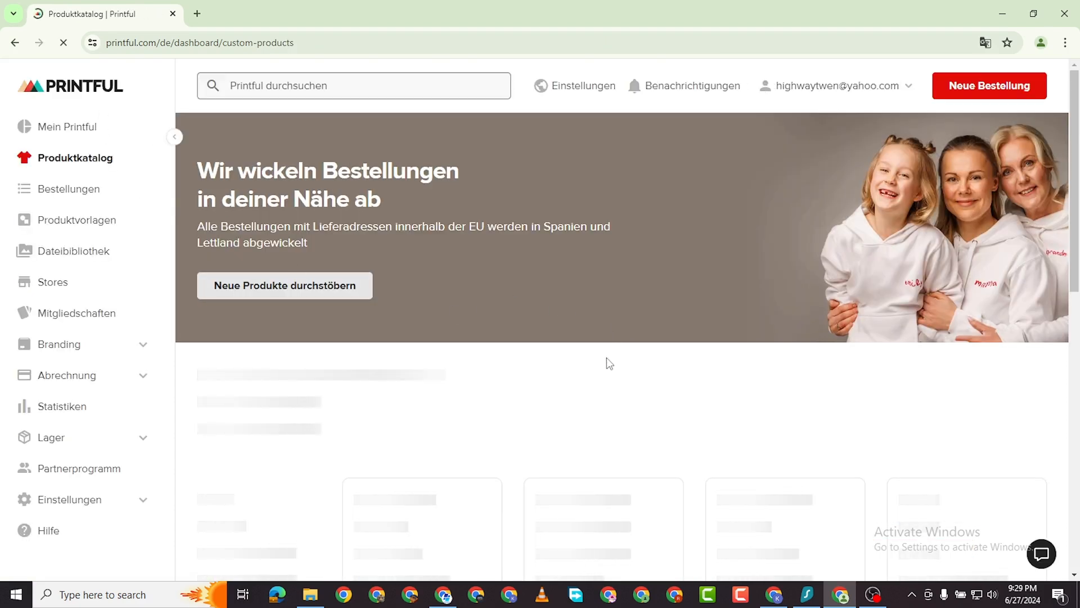
Open the Women's clothing category in the product catalogue.
scroll(600, 373, "down", 3)
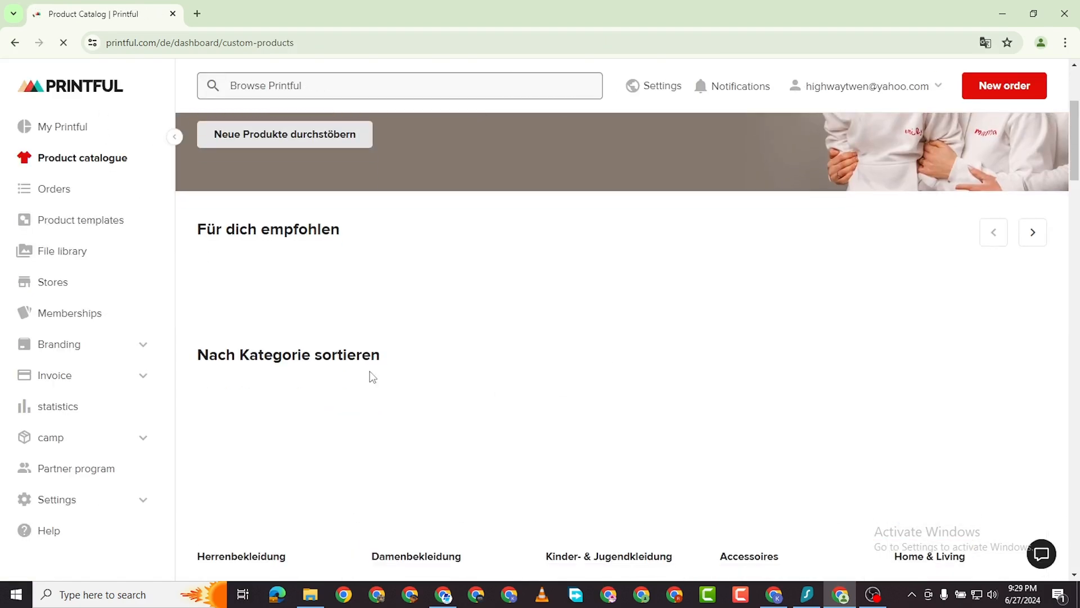
scroll(543, 160, "down", 1)
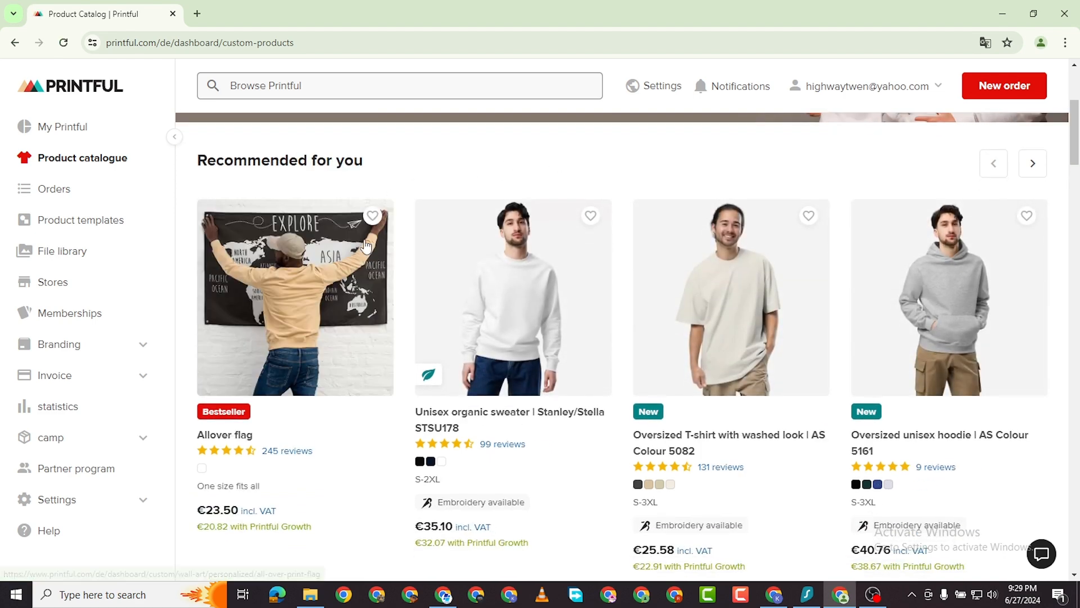
scroll(606, 388, "down", 5)
scroll(605, 388, "down", 3)
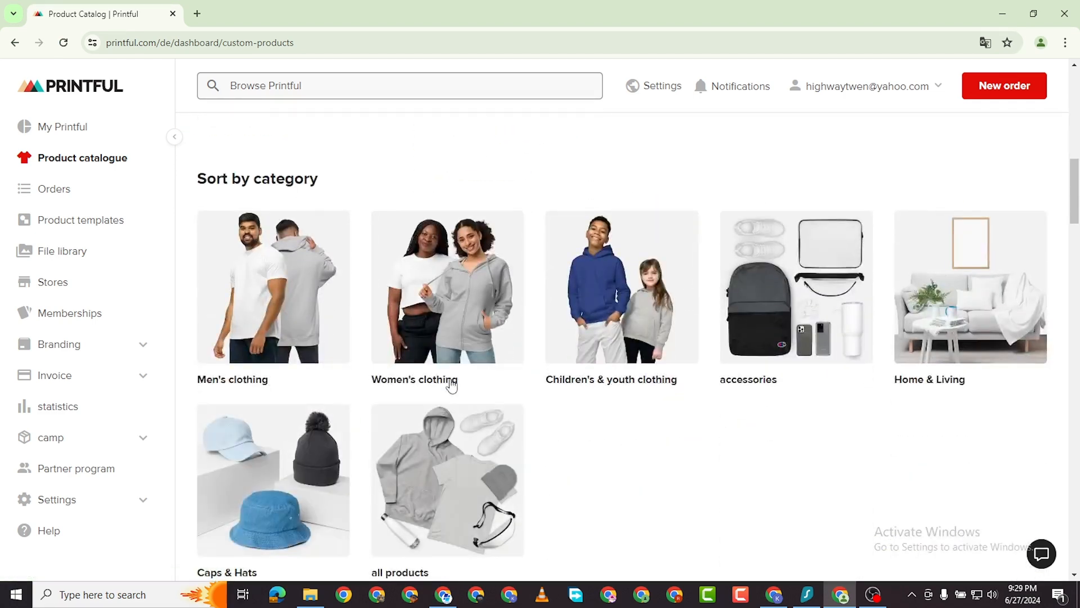
left_click(438, 305)
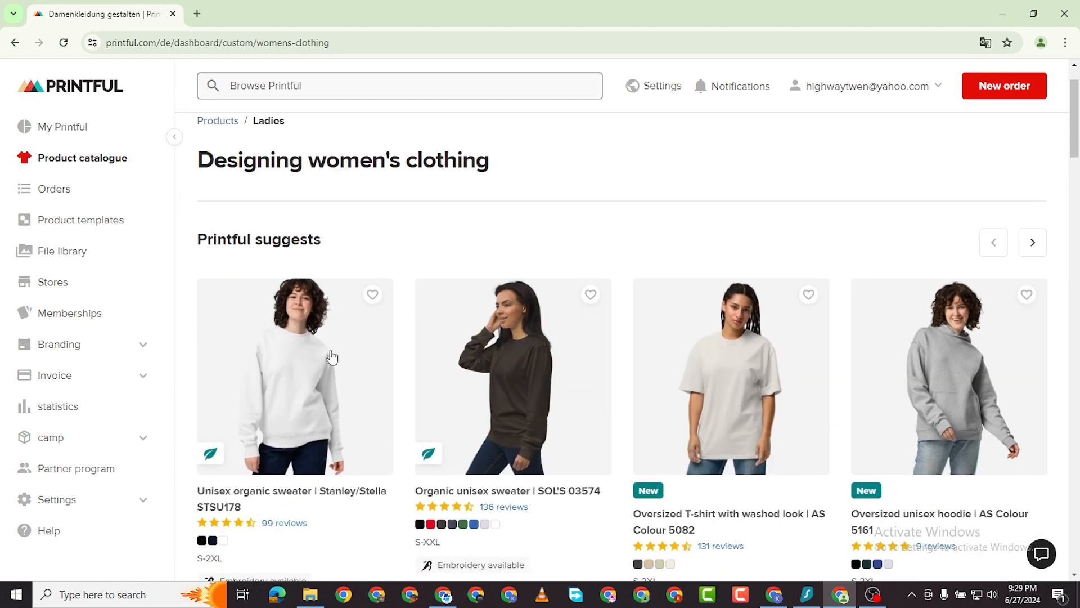
Open the Oversized T-shirt with washed look (AS Colour 5082) and start a template for it.
left_click(286, 364)
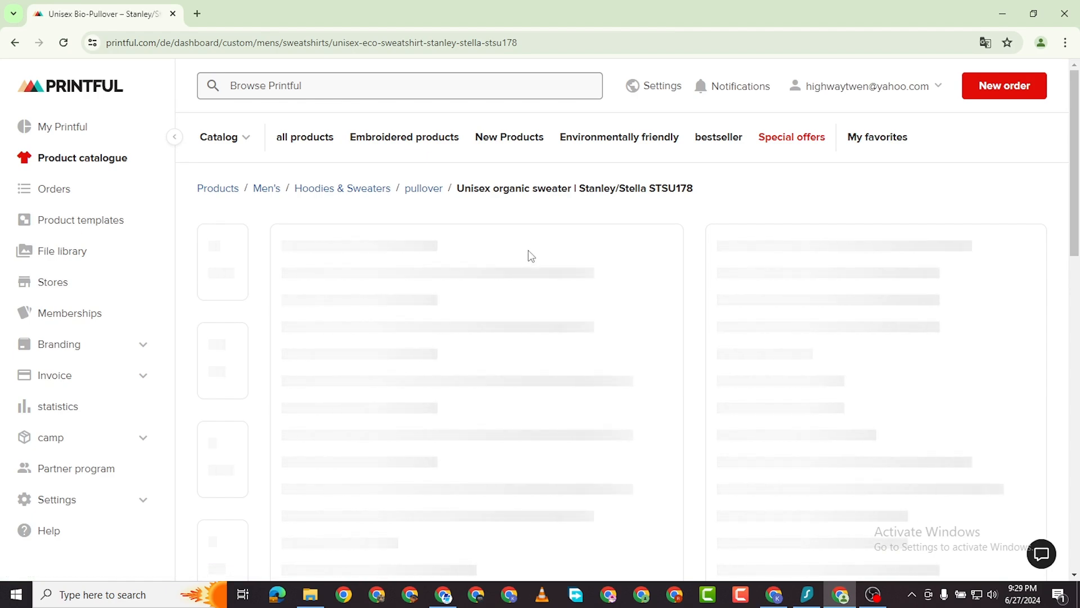
scroll(461, 335, "down", 5)
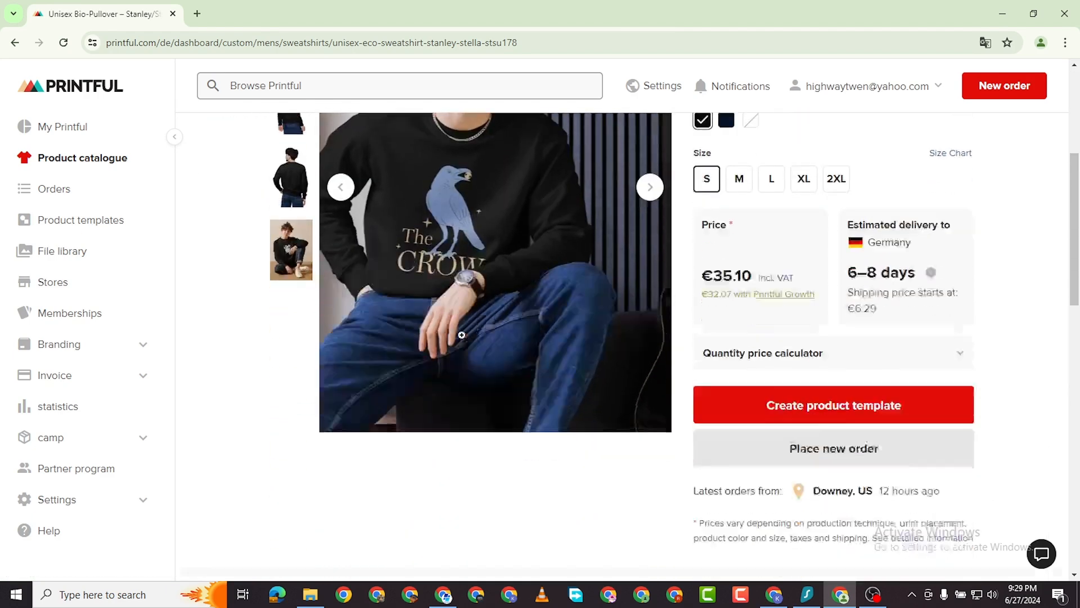
scroll(461, 335, "down", 3)
scroll(470, 335, "up", 8)
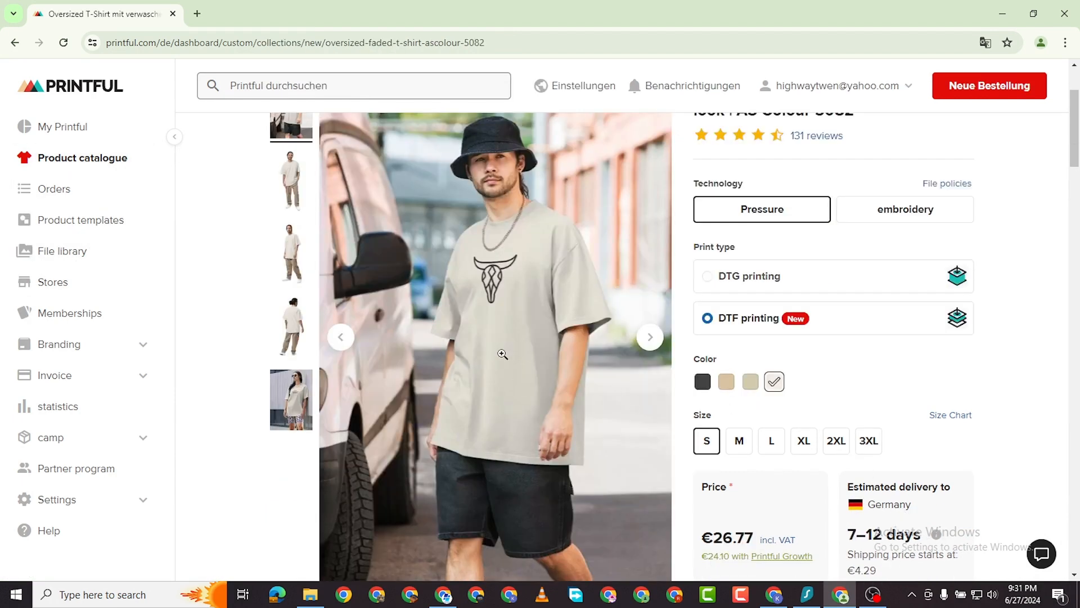
scroll(502, 354, "down", 2)
scroll(509, 351, "up", 4)
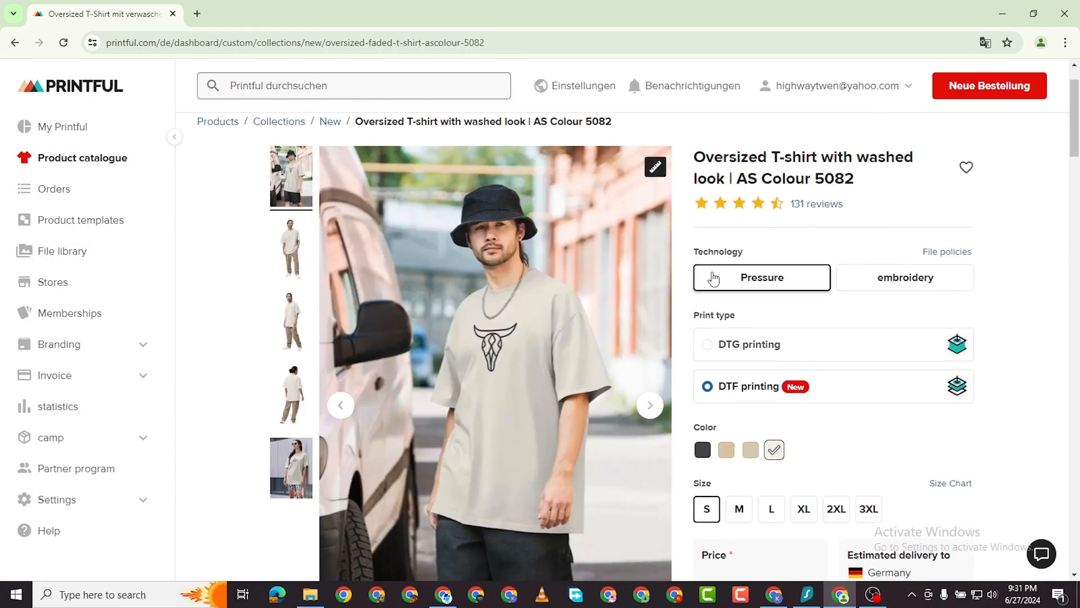
scroll(732, 293, "down", 5)
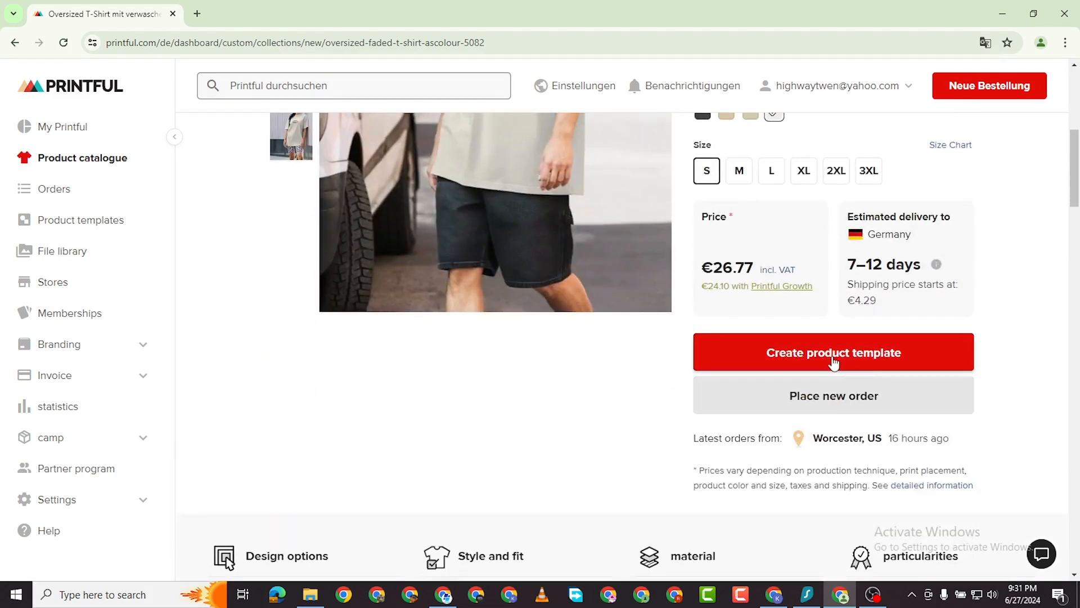
left_click(834, 355)
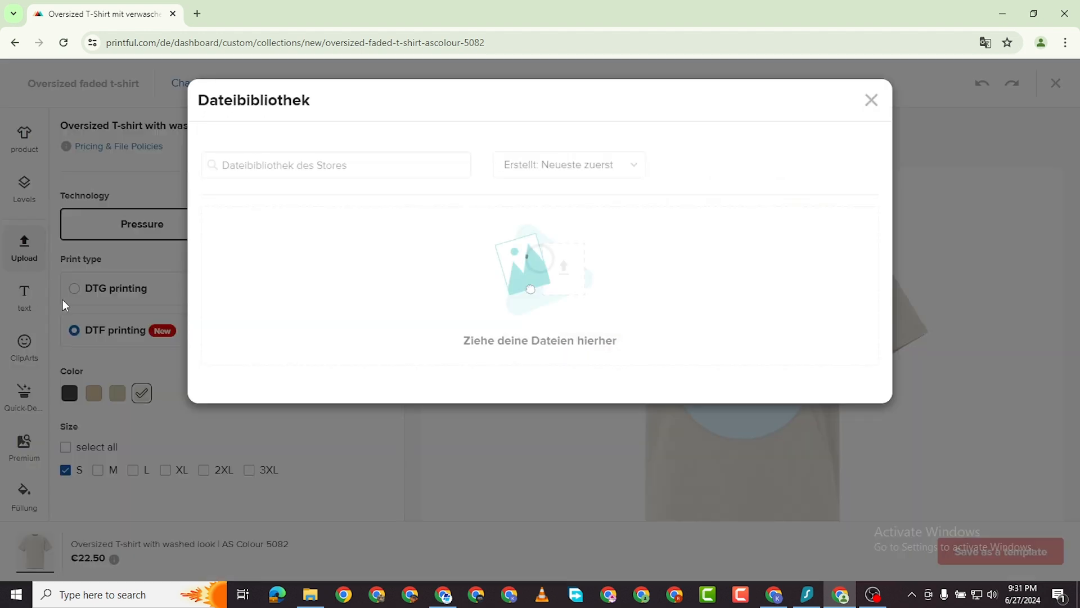
Apply the 2.png heart design to the shirt front and nudge it slightly down.
scroll(450, 388, "down", 3)
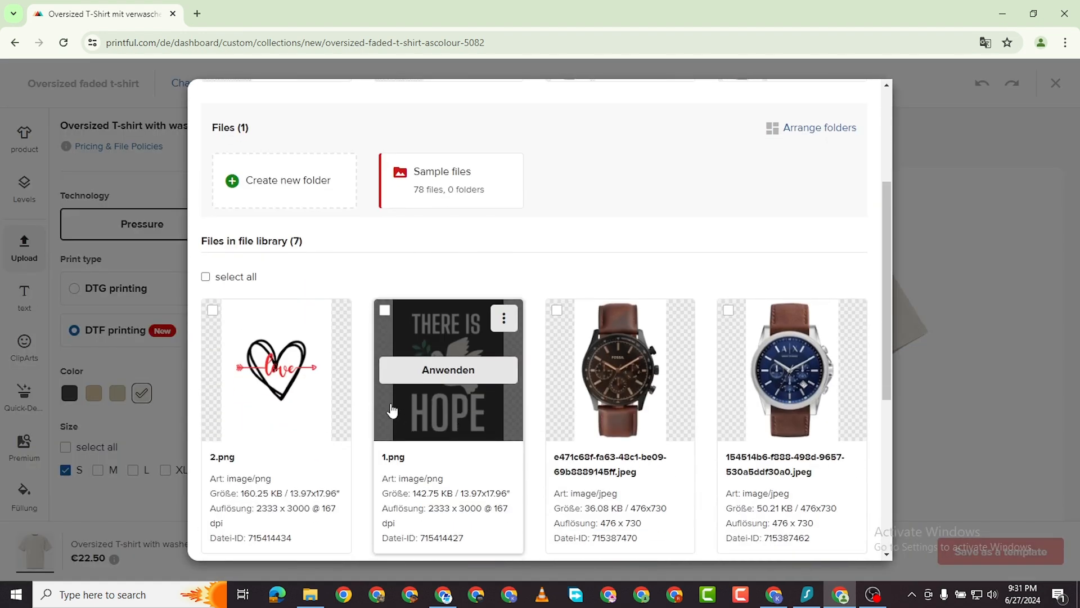
left_click(276, 372)
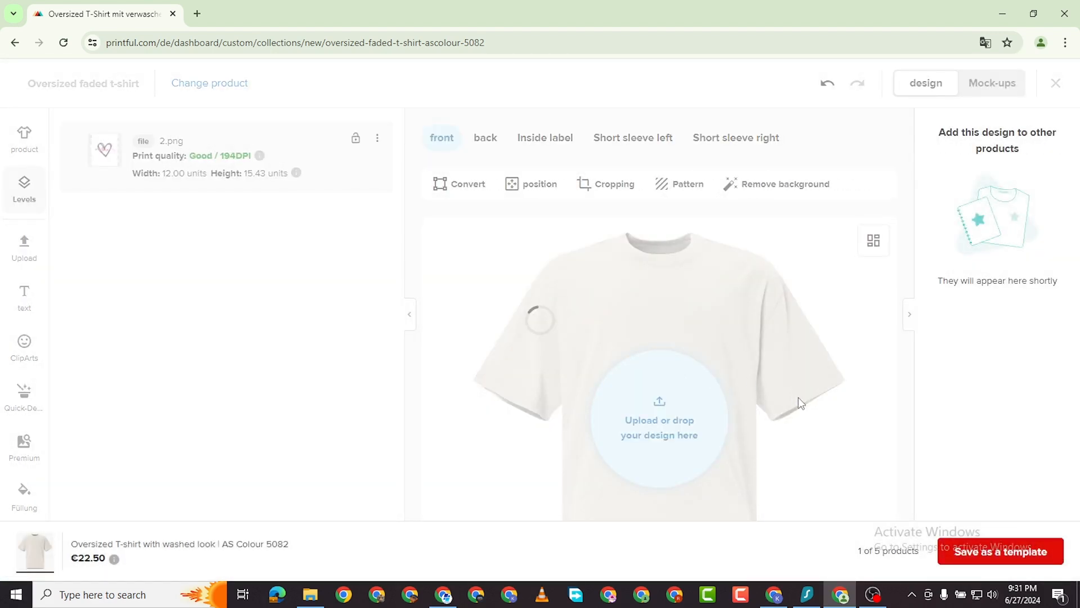
scroll(787, 394, "down", 1)
left_click_drag(684, 325, 685, 354)
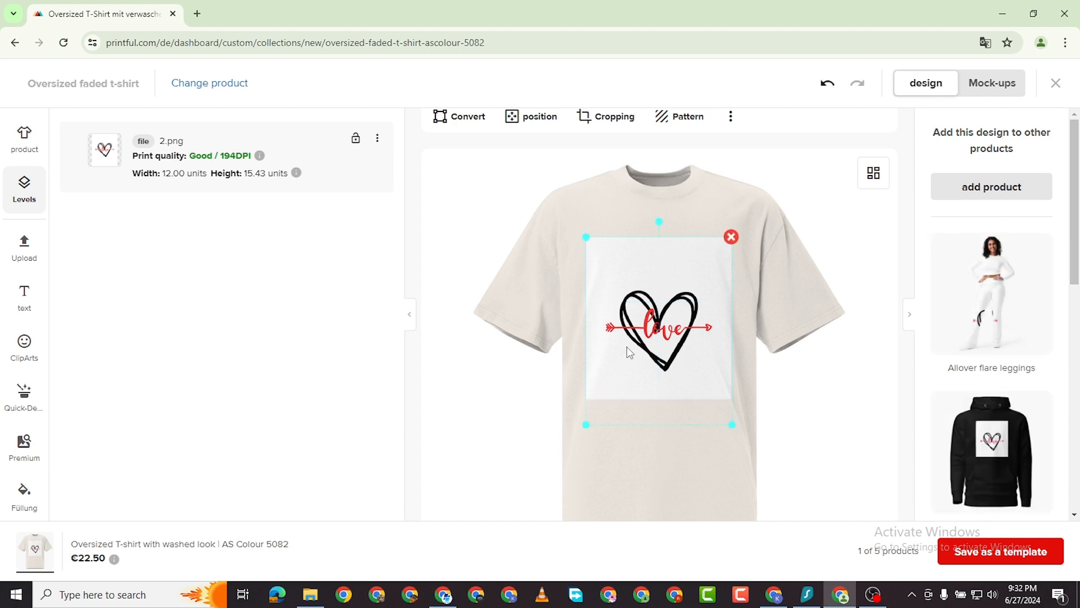
scroll(794, 245, "up", 1)
scroll(795, 244, "down", 2)
scroll(794, 243, "up", 2)
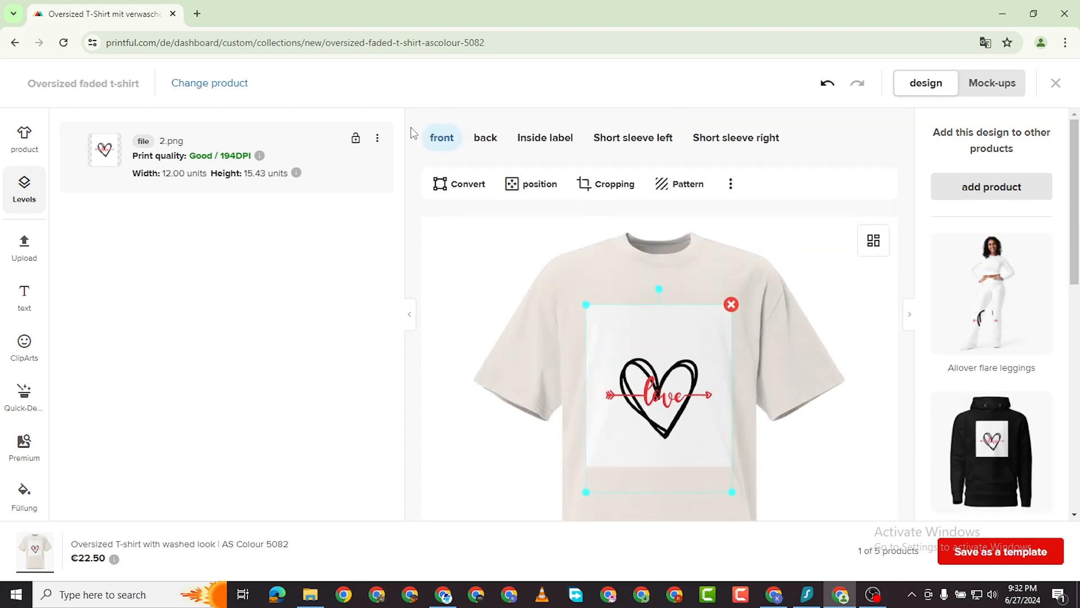
Review the back, inside label and both sleeve print areas, then save as a template.
left_click(479, 148)
left_click(545, 143)
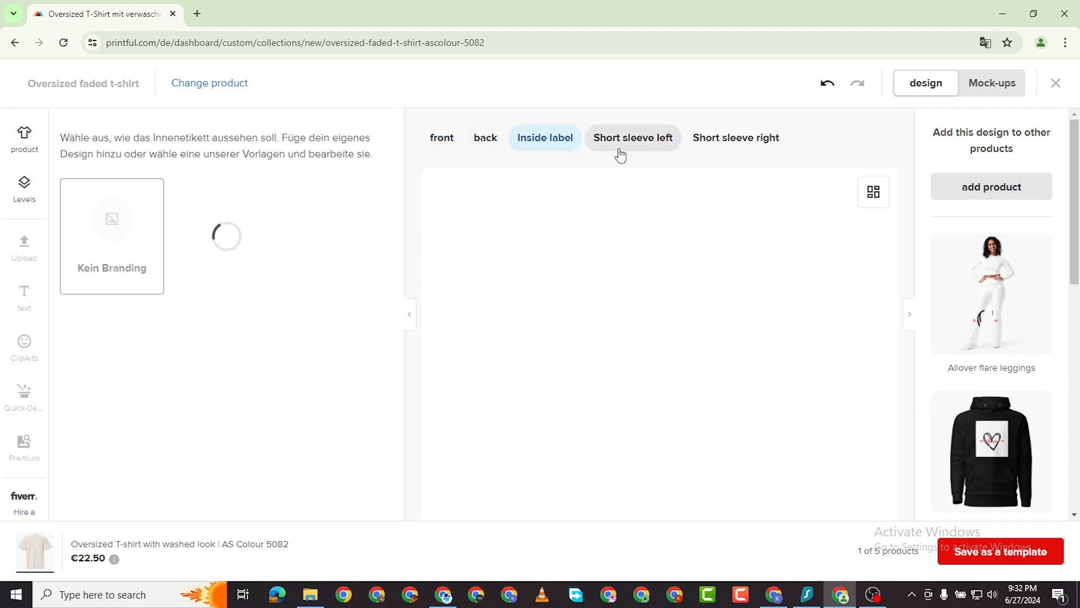
left_click(620, 151)
left_click(749, 140)
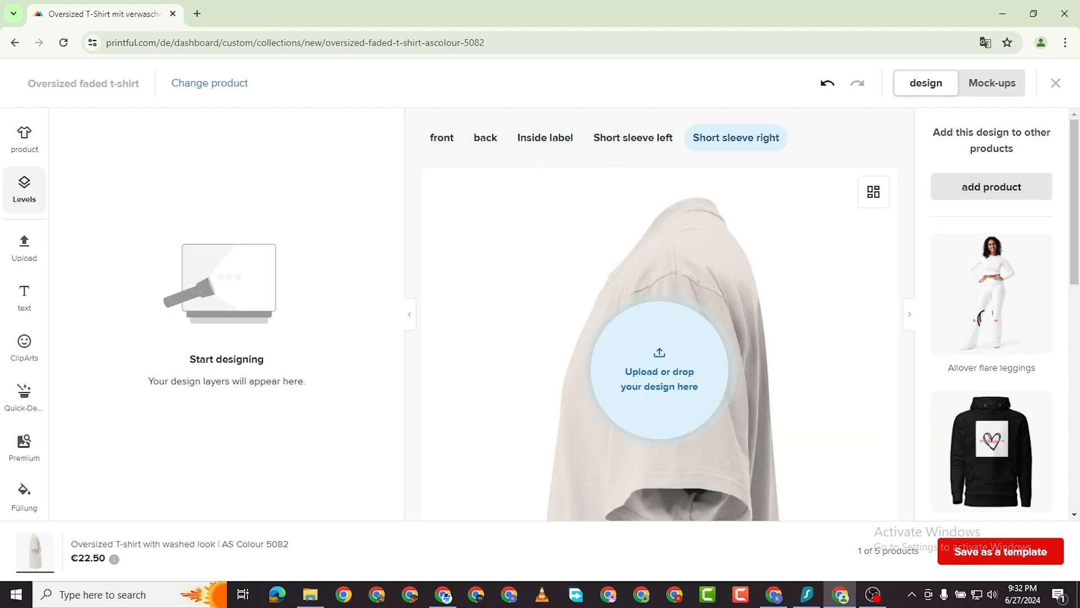
scroll(895, 508, "down", 2)
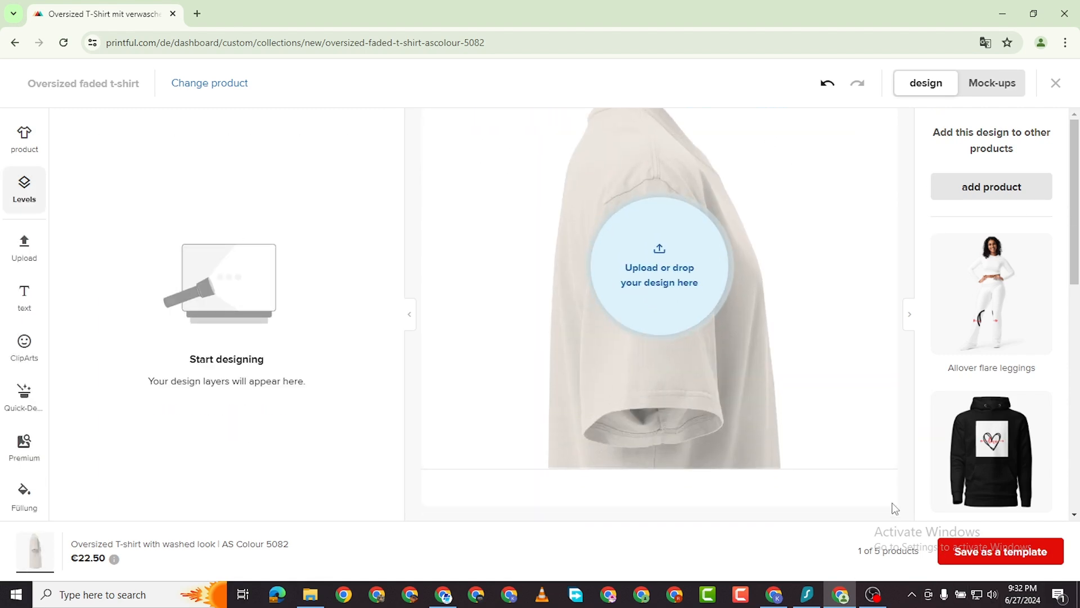
scroll(788, 477, "down", 4)
scroll(789, 478, "up", 1)
scroll(788, 478, "down", 1)
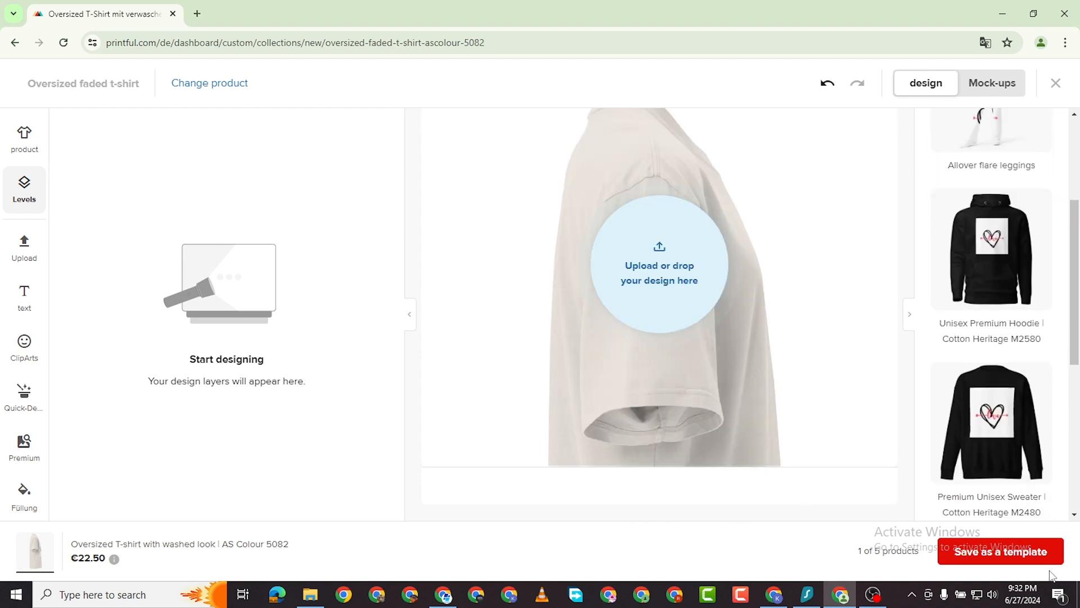
left_click(1000, 556)
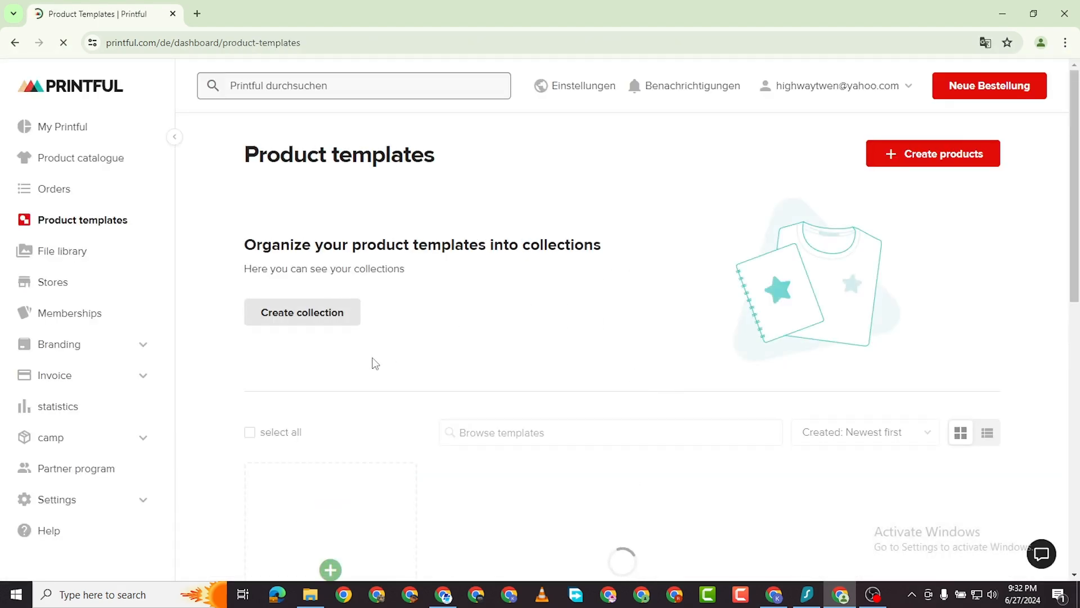
Try adding the Oversized faded t-shirt template to a shop and dismiss the 'No store connected' notice.
scroll(354, 343, "down", 3)
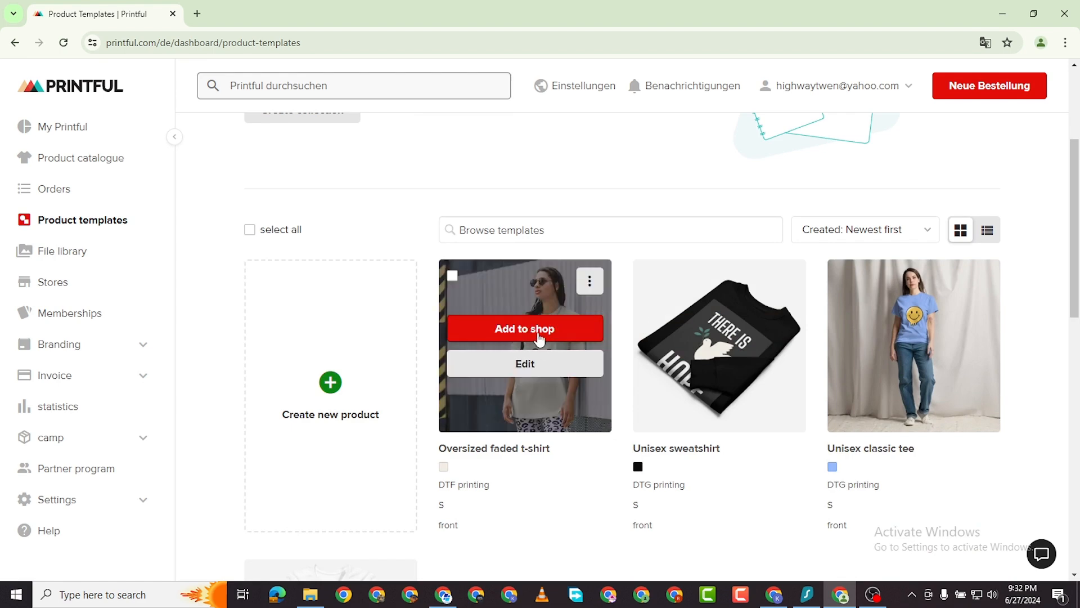
left_click(534, 331)
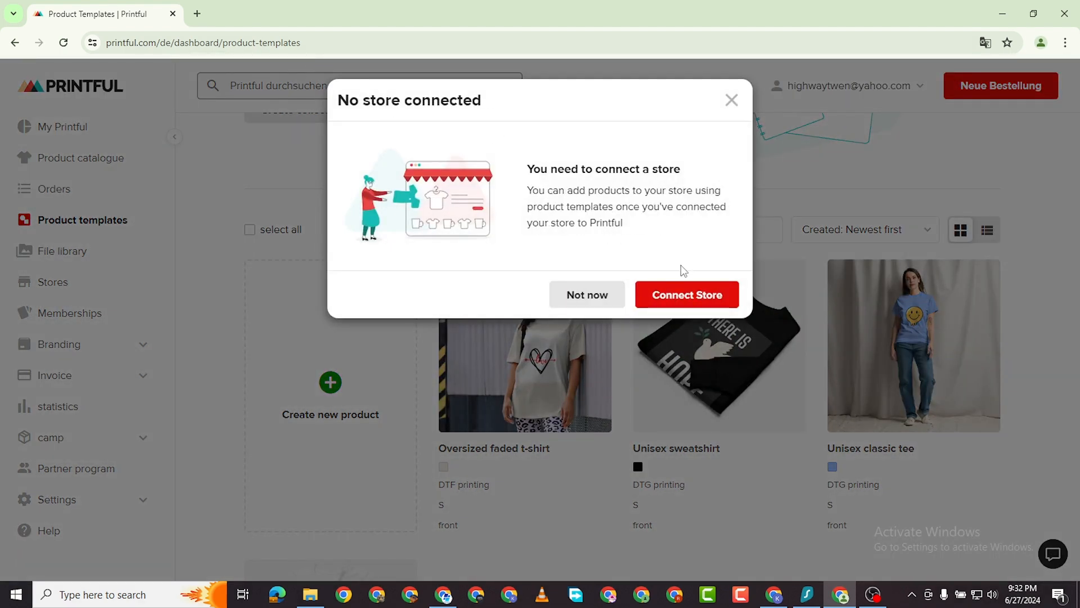
left_click(731, 100)
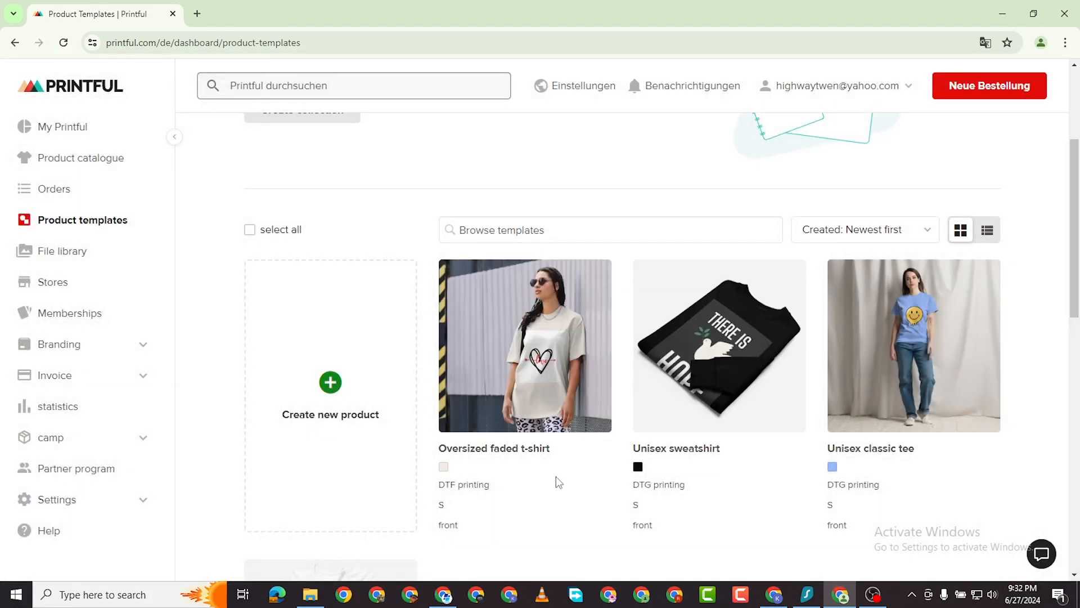
scroll(482, 434, "down", 6)
scroll(441, 405, "up", 5)
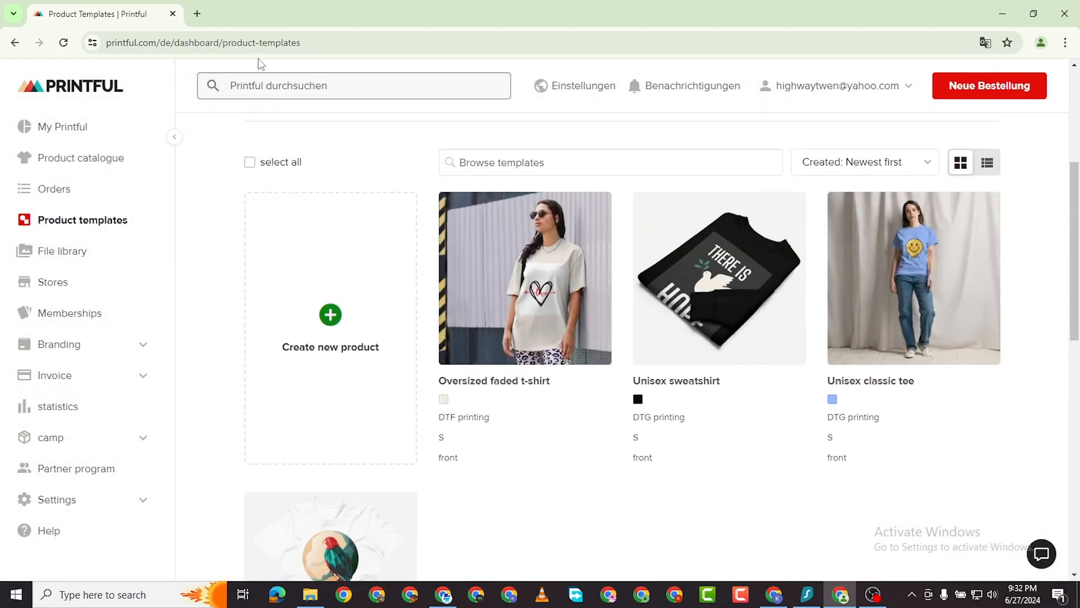
left_click(200, 16)
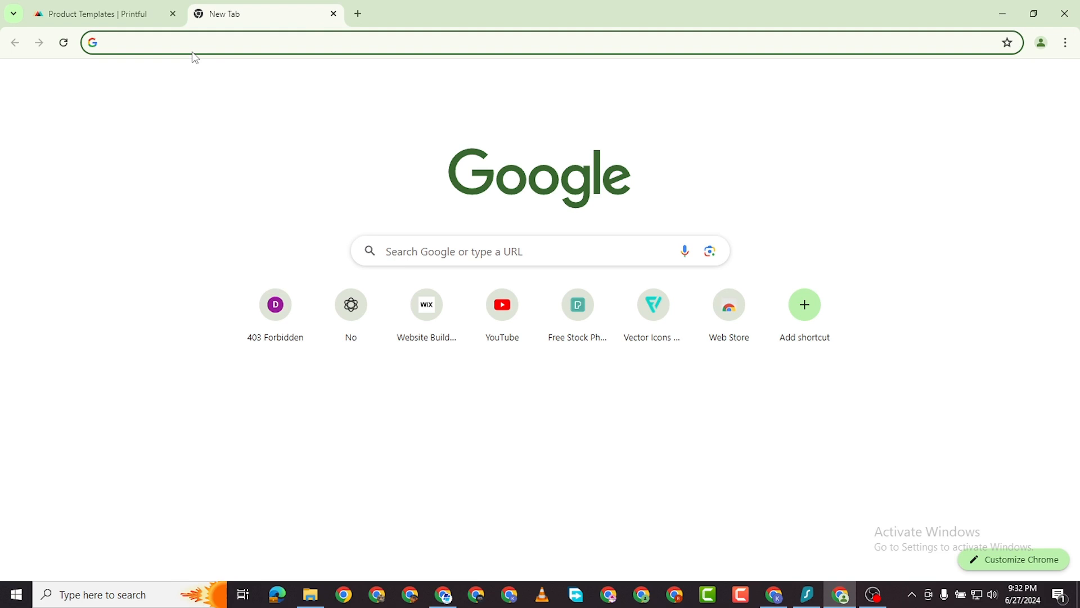
Load ecwid.com in the new tab.
type("wecw")
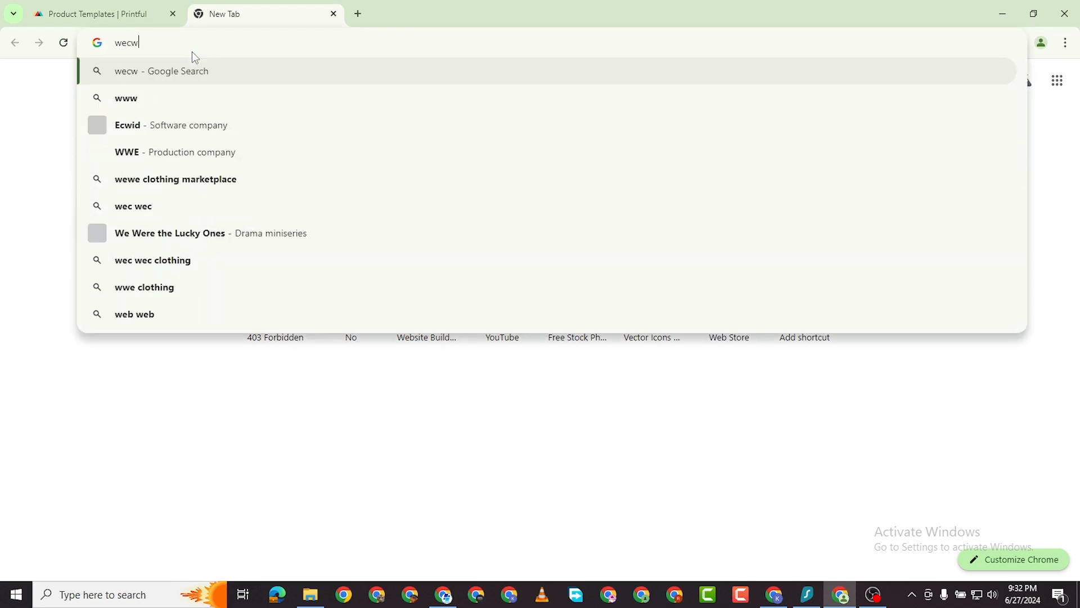
type("id")
key("BackSpace")
key("BackSpace")
key("BackSpace")
key("BackSpace")
key("BackSpace")
key("BackSpace")
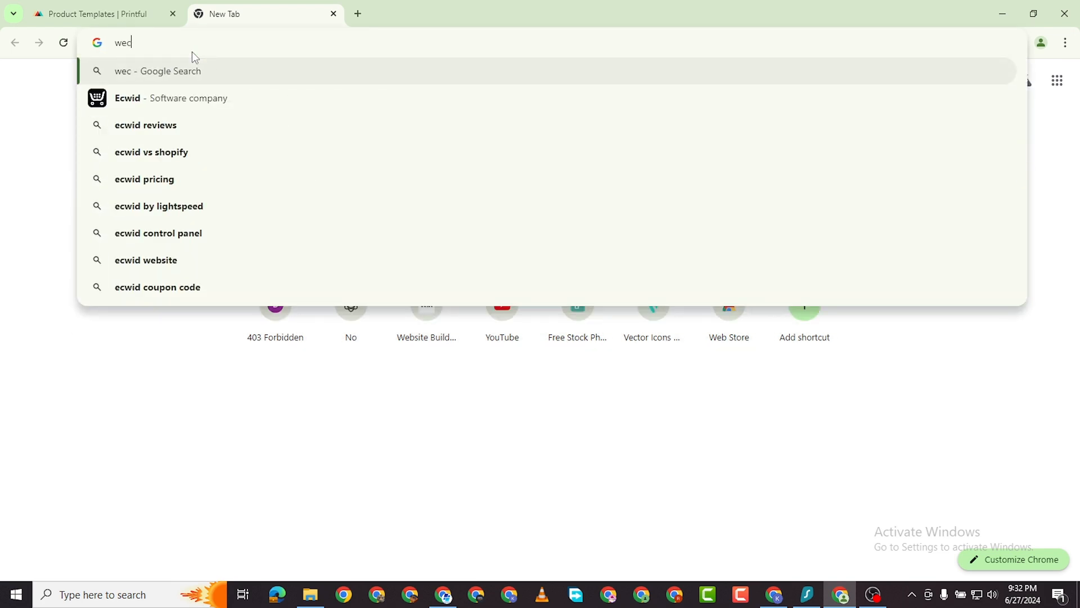
type("ecwi")
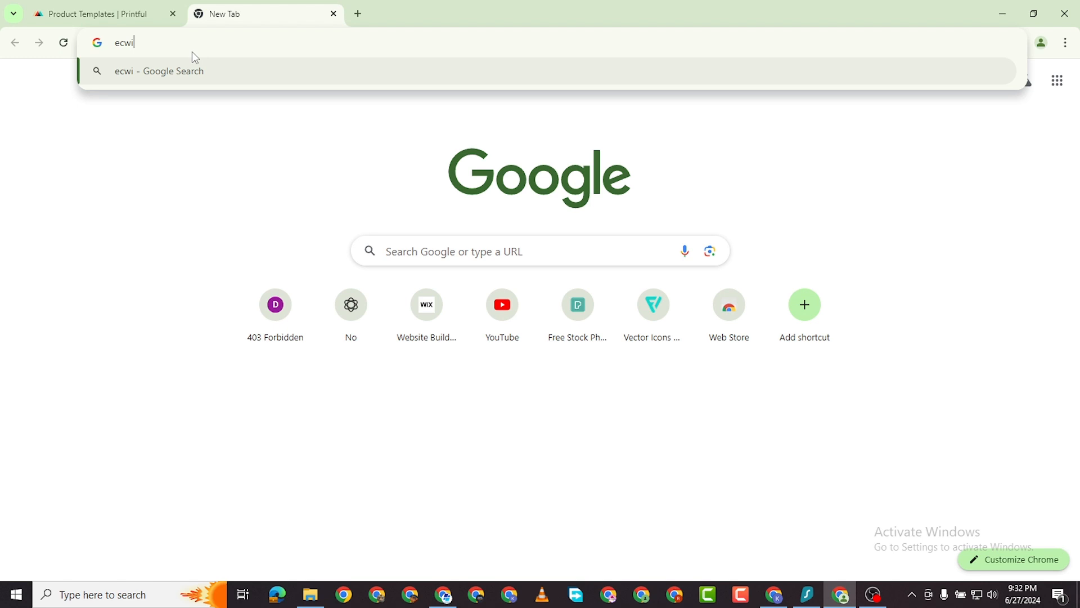
type("d.com")
key("Return")
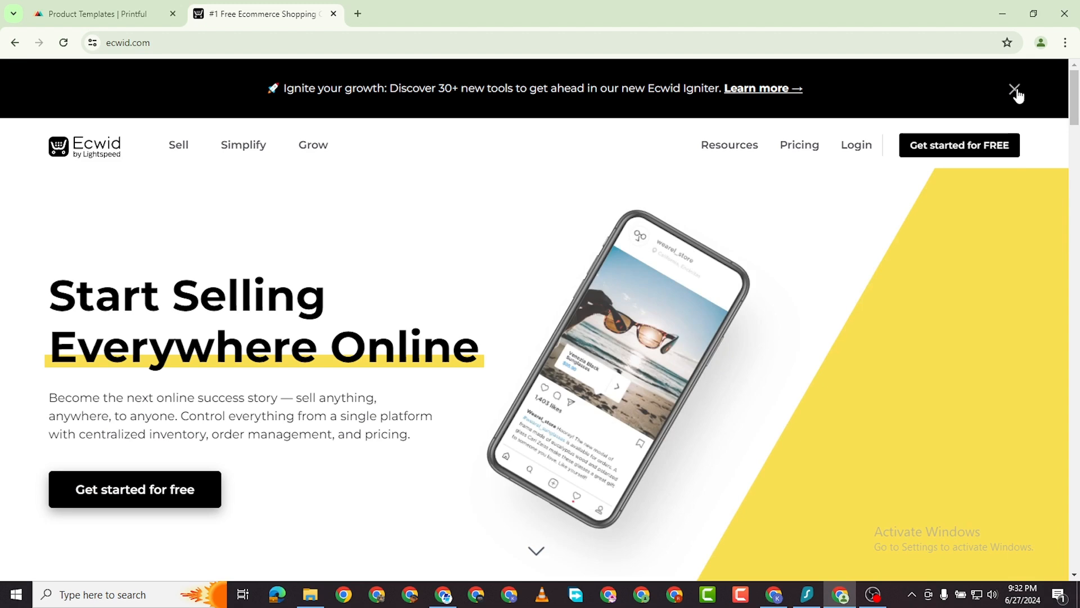
Close the Igniter banner, go to Pricing, and start a store on the Free plan.
left_click(1014, 90)
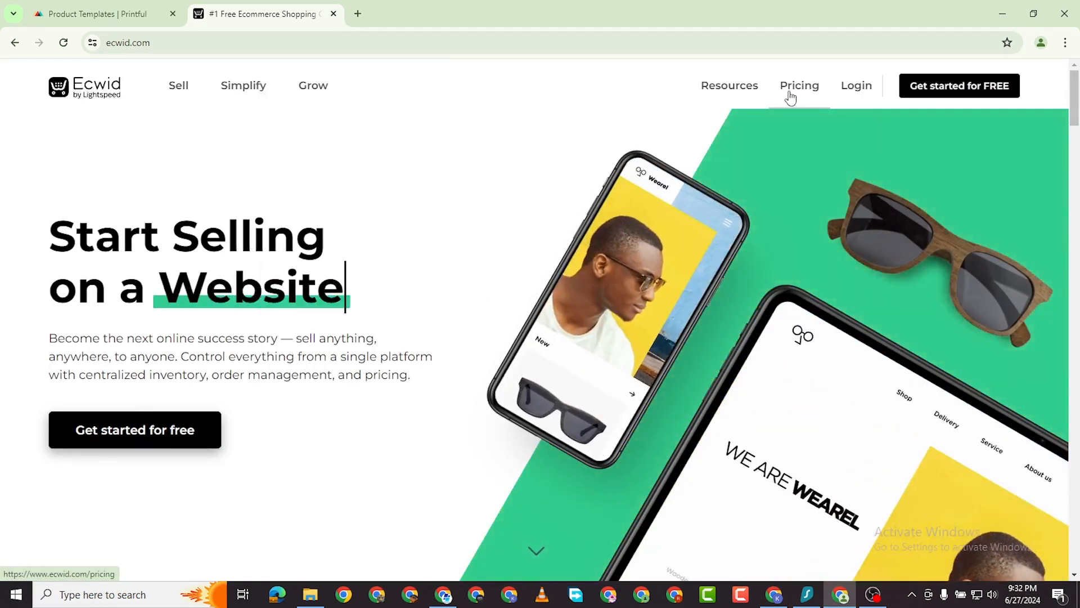
left_click(790, 95)
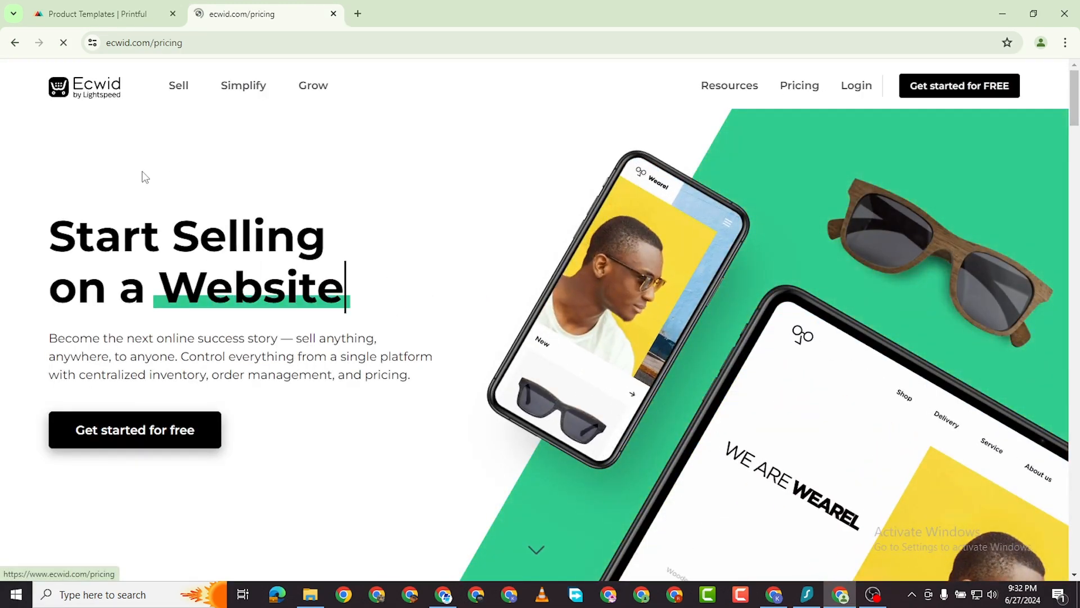
scroll(68, 337, "down", 2)
scroll(112, 307, "down", 2)
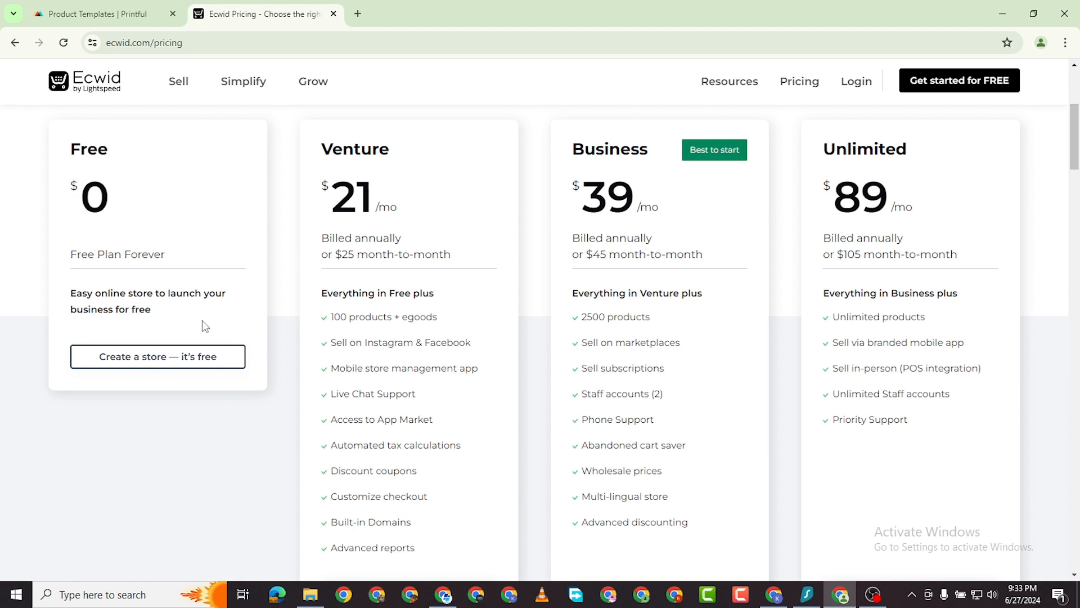
left_click(162, 355)
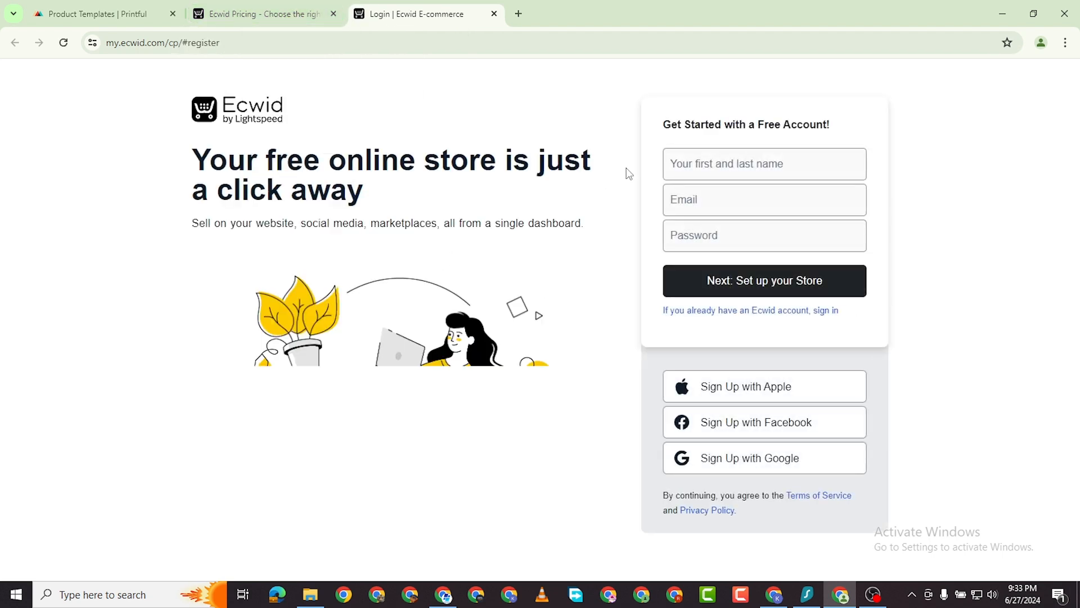
Enter the account holder's name and pick the suggested e-mail address in the sign-up form.
left_click(672, 161)
type("T")
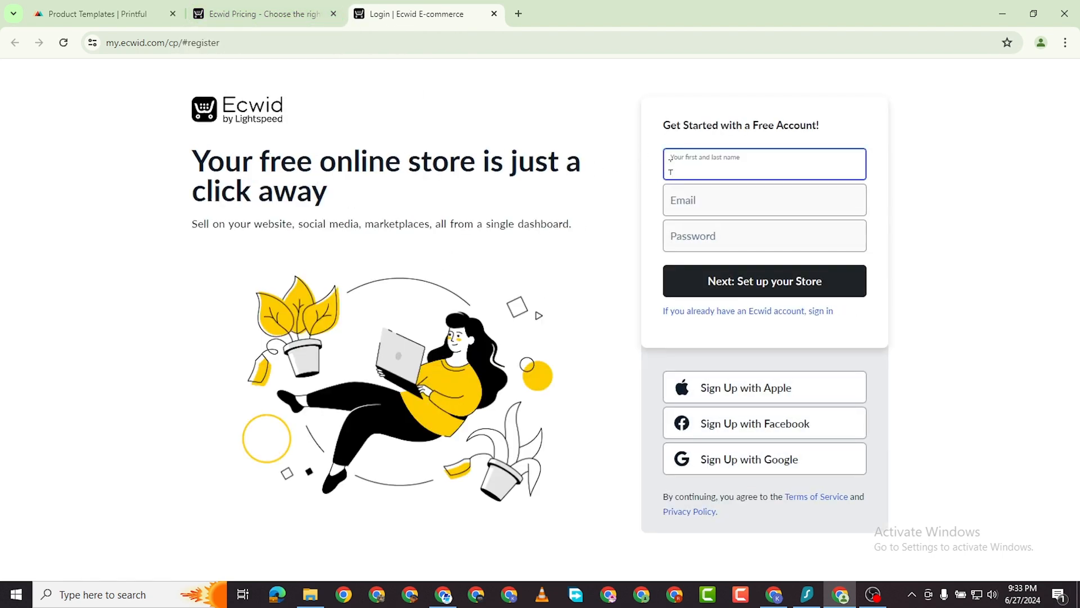
left_click(696, 201)
left_click(535, 221)
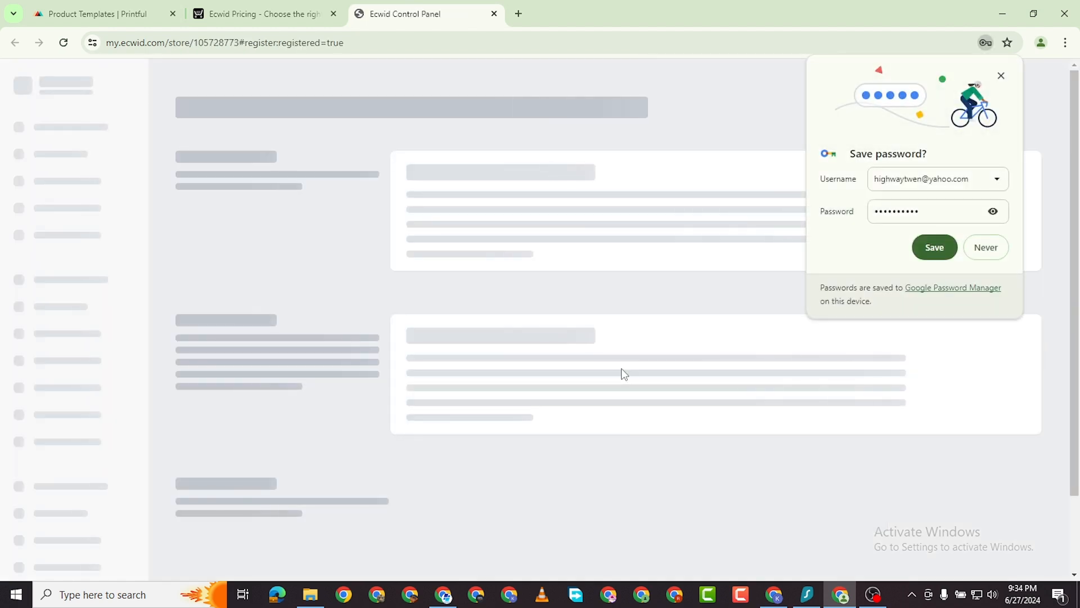
Confirm store name, country and currency, then submit the company address with state Virginia, zip 22193.
left_click(986, 247)
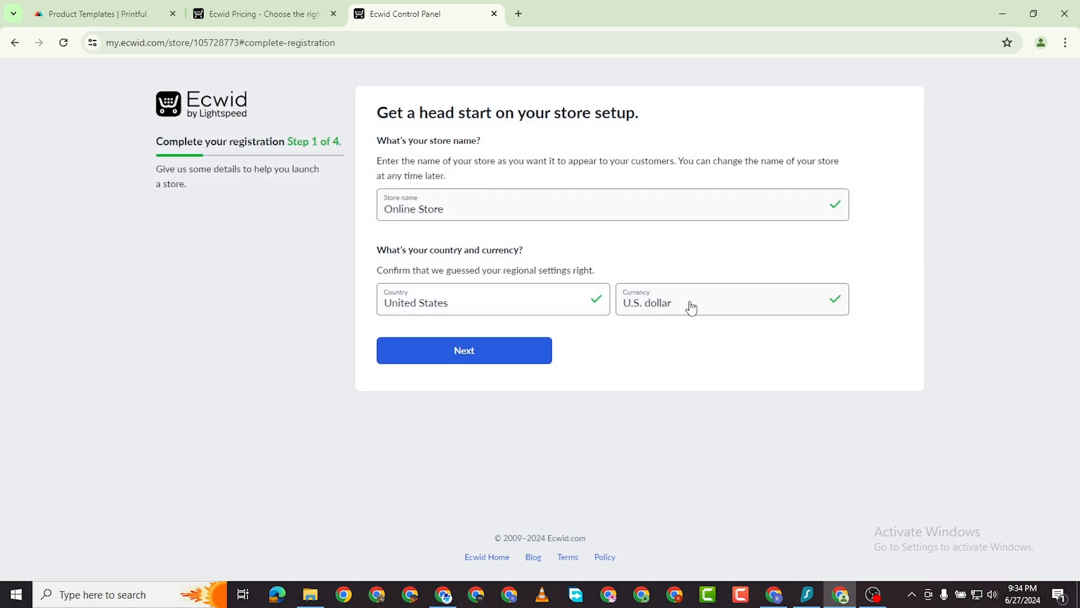
left_click(467, 362)
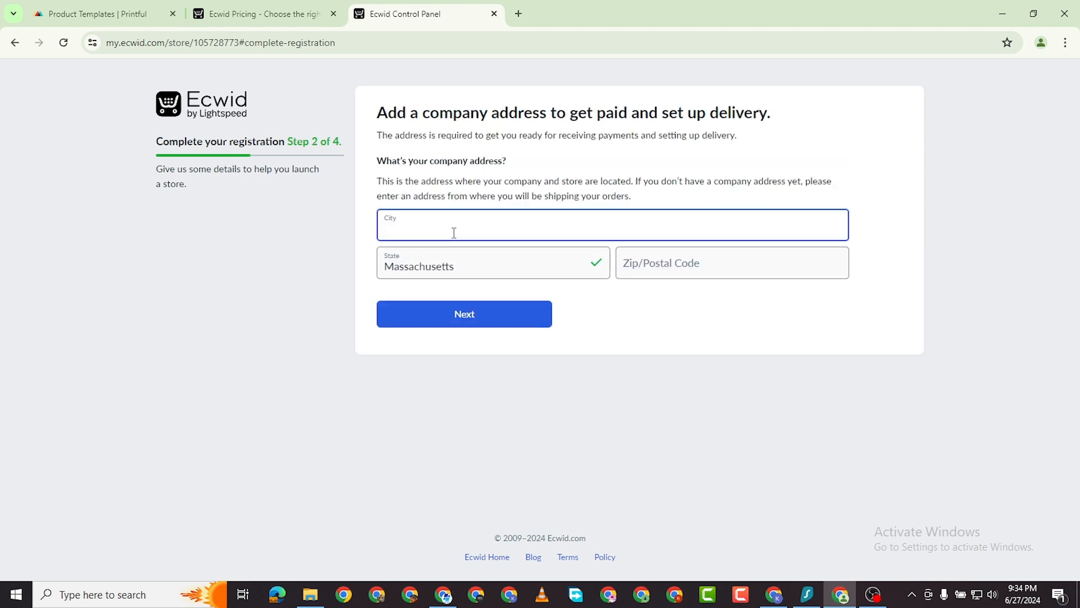
type("Dumfries")
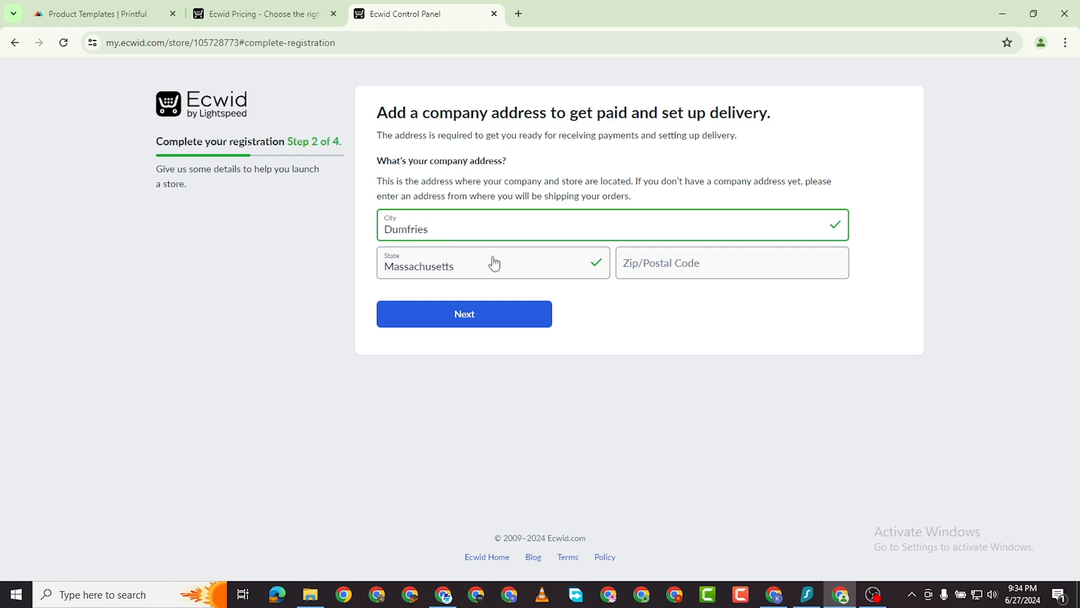
left_click(494, 263)
scroll(496, 427, "down", 5)
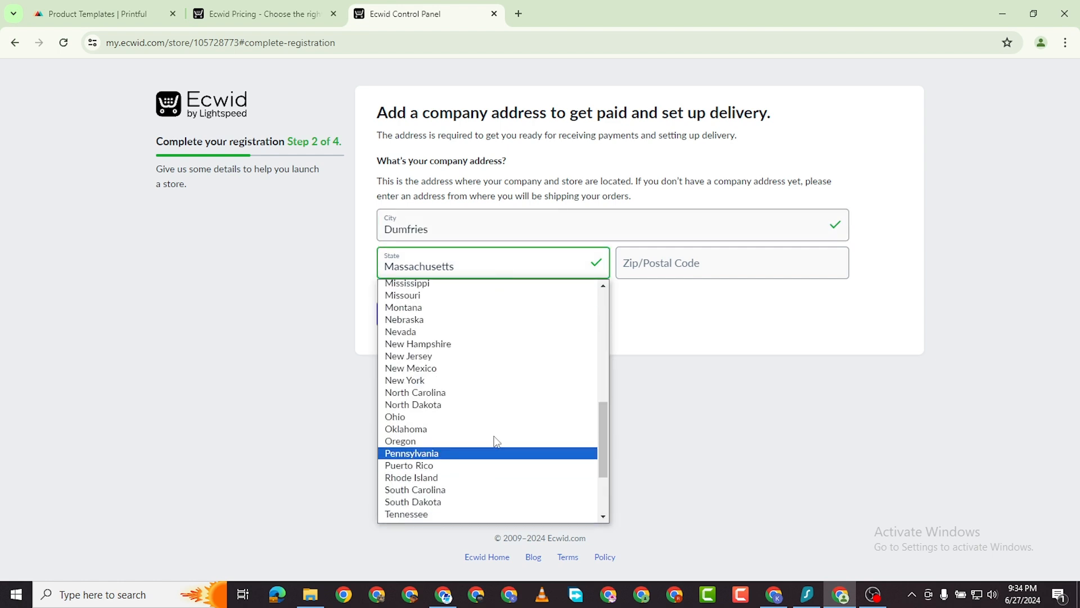
scroll(494, 442, "down", 3)
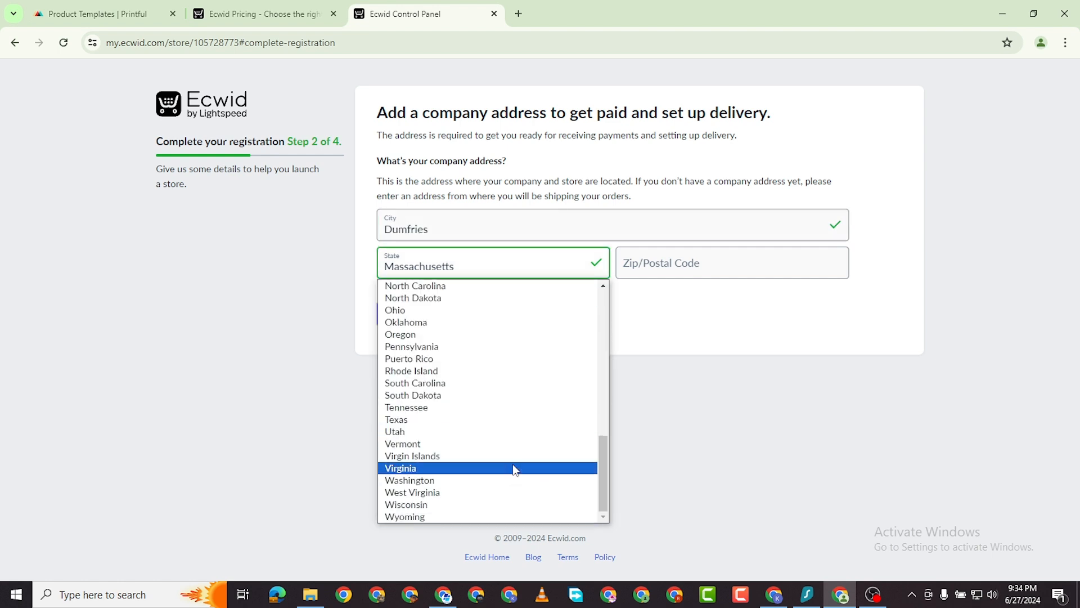
left_click(479, 473)
left_click(687, 271)
type("22")
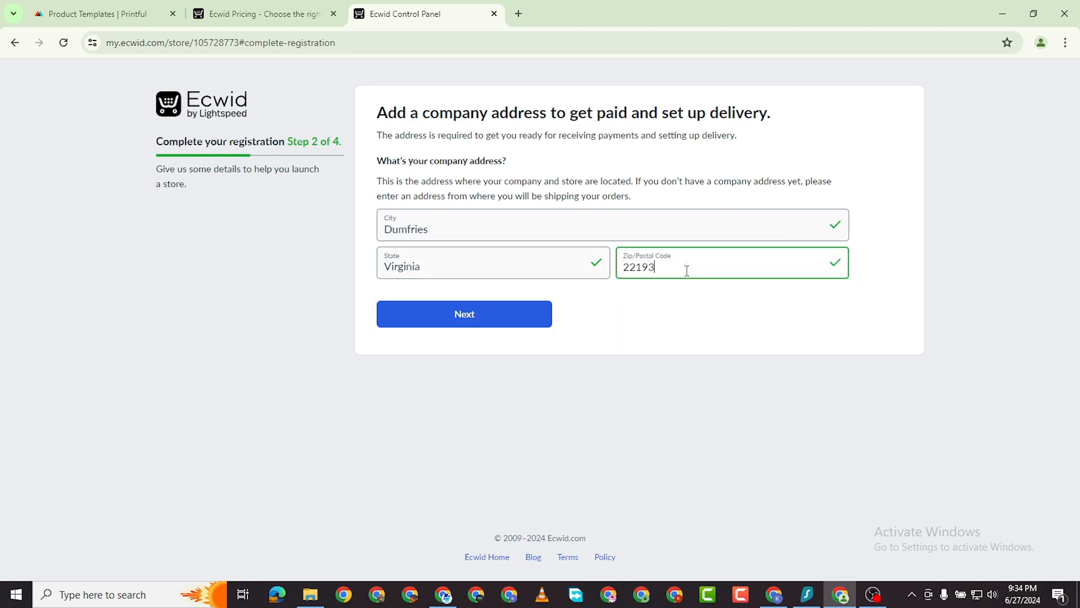
type("193")
left_click(518, 314)
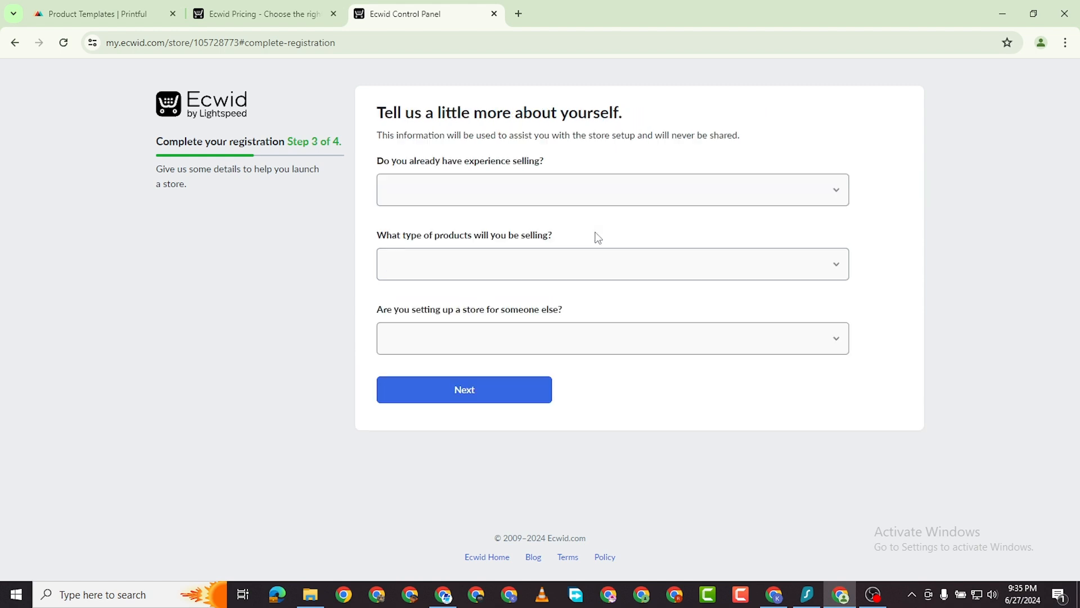
Submit the selling-experience answers and create the store on the free plan.
left_click(493, 395)
left_click(309, 313)
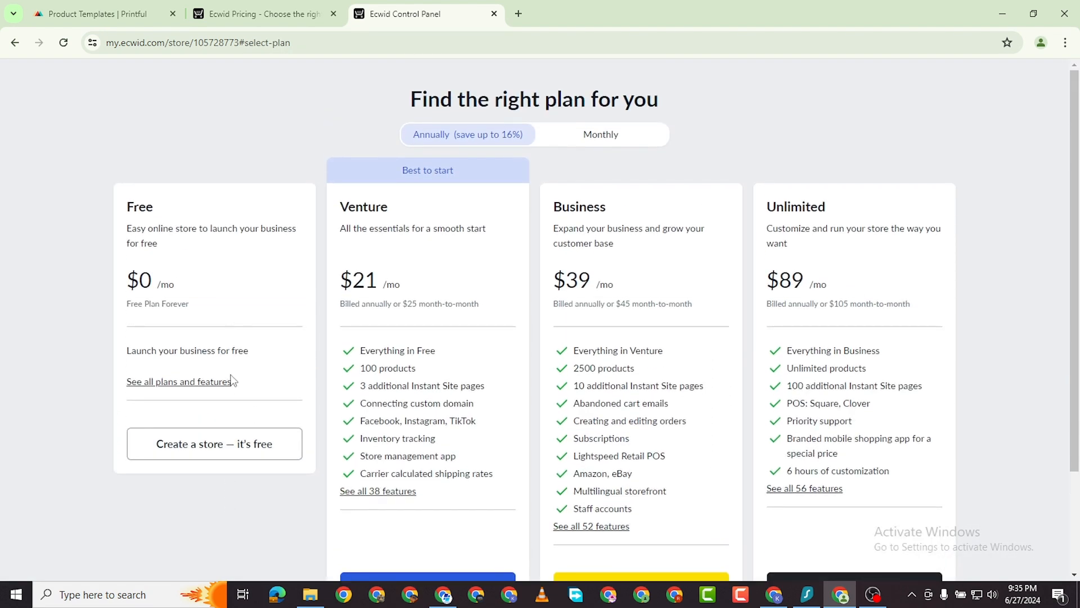
left_click(231, 443)
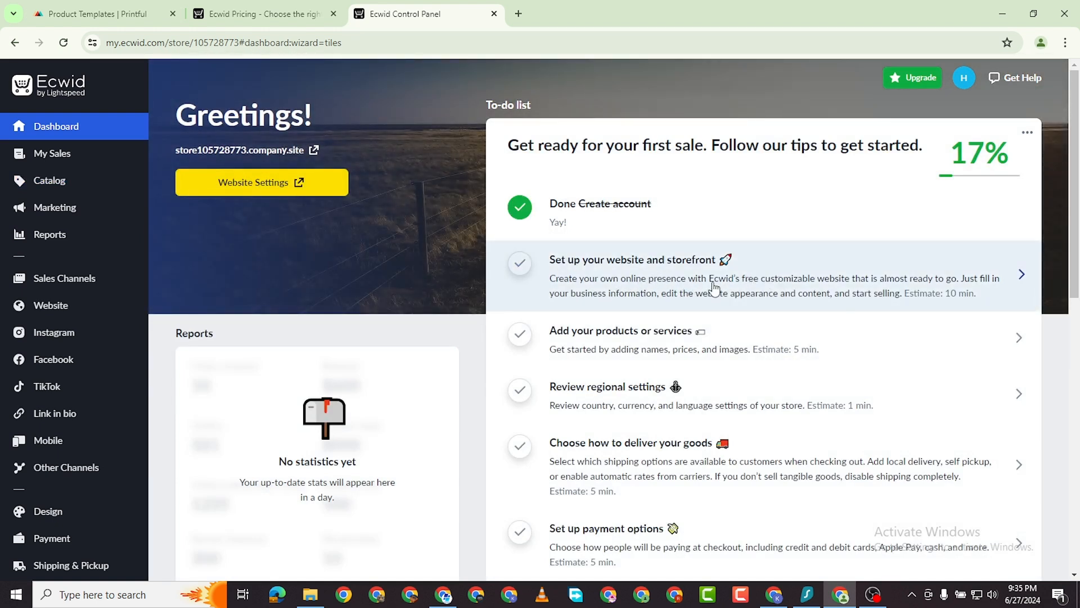
Start website and storefront setup, close the old Ecwid Pricing tab, and switch to the site editor.
left_click(810, 286)
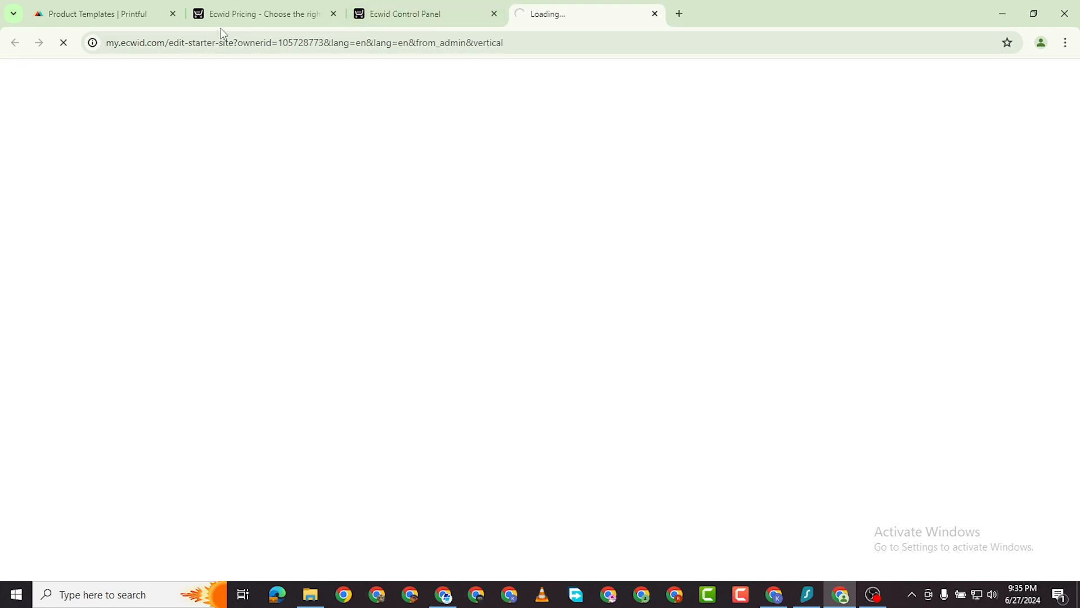
left_click(296, 21)
left_click(335, 16)
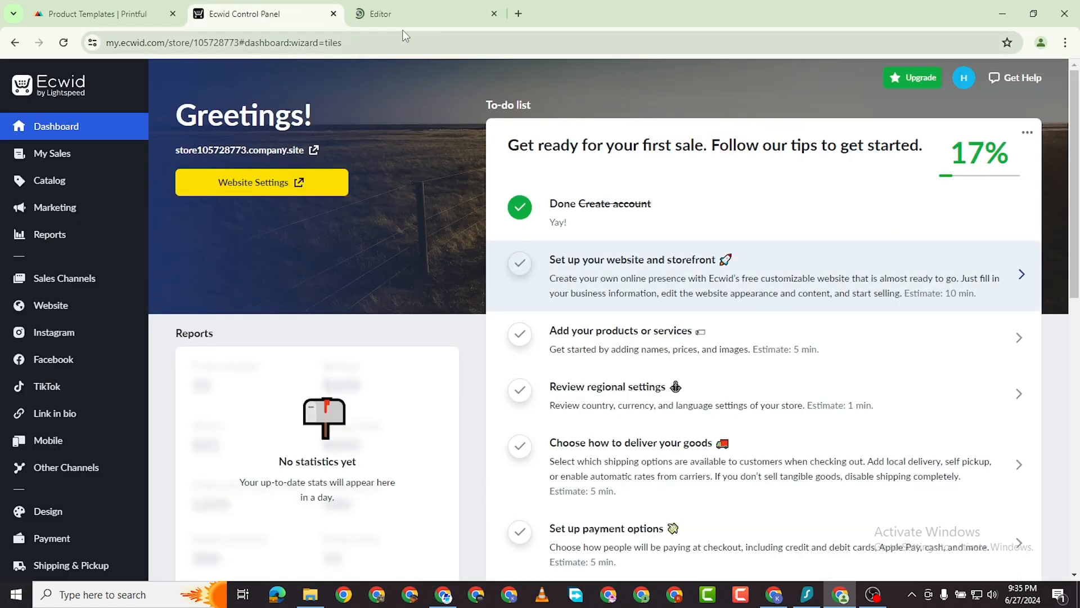
left_click(400, 18)
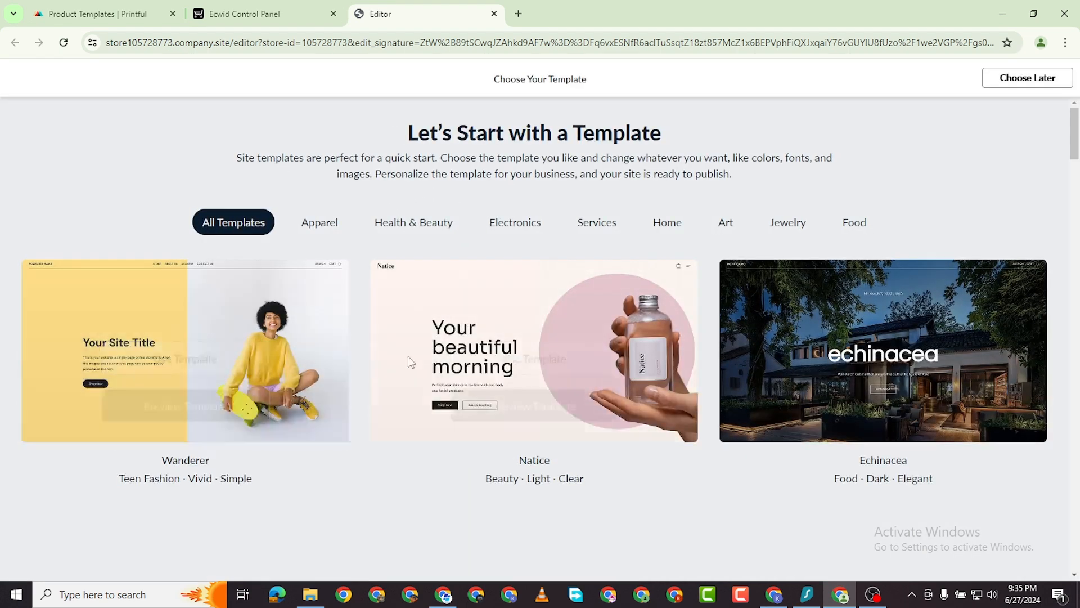
Browse the site templates and apply Wanderer.
scroll(552, 360, "down", 6)
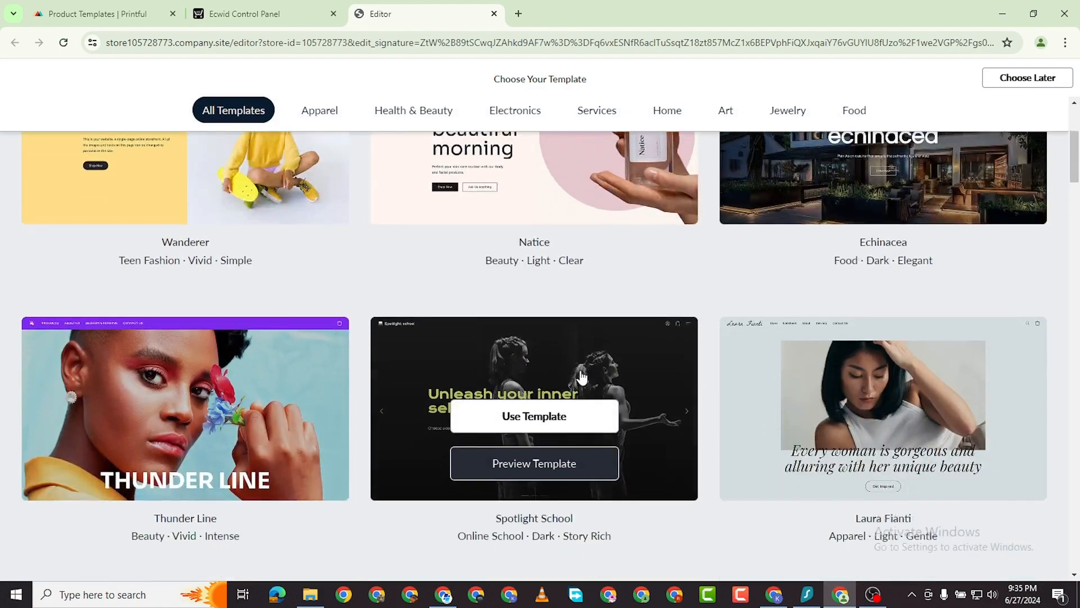
scroll(547, 407, "down", 5)
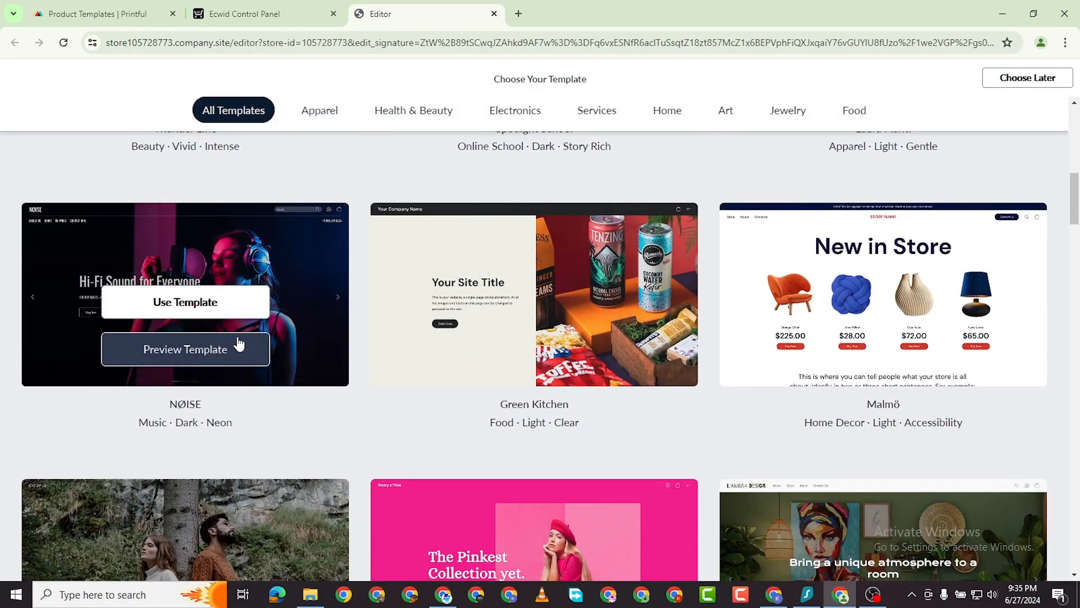
scroll(239, 343, "down", 7)
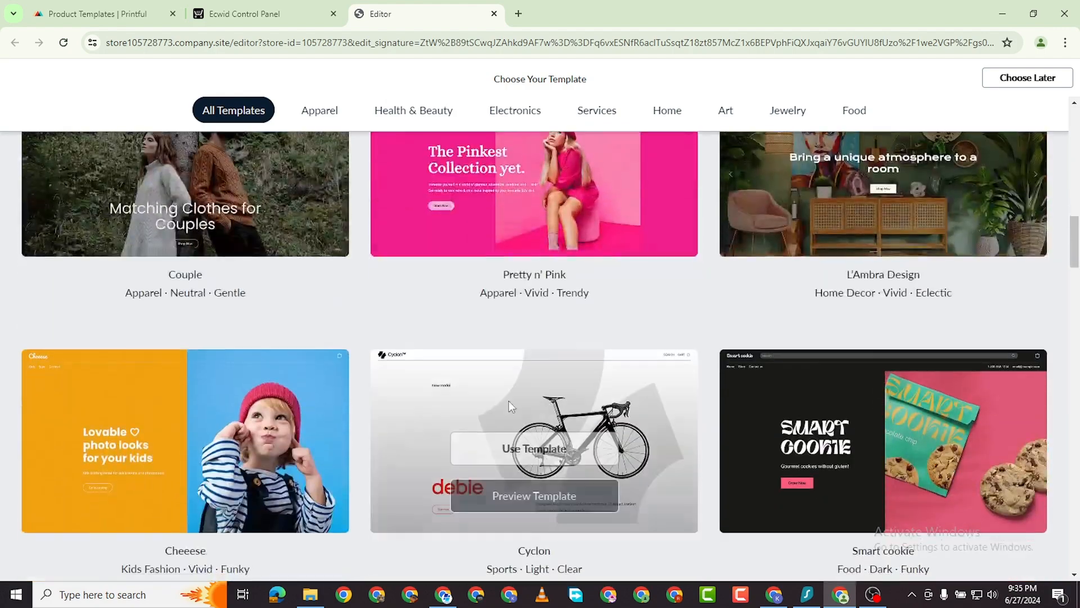
scroll(510, 407, "down", 2)
scroll(675, 374, "down", 5)
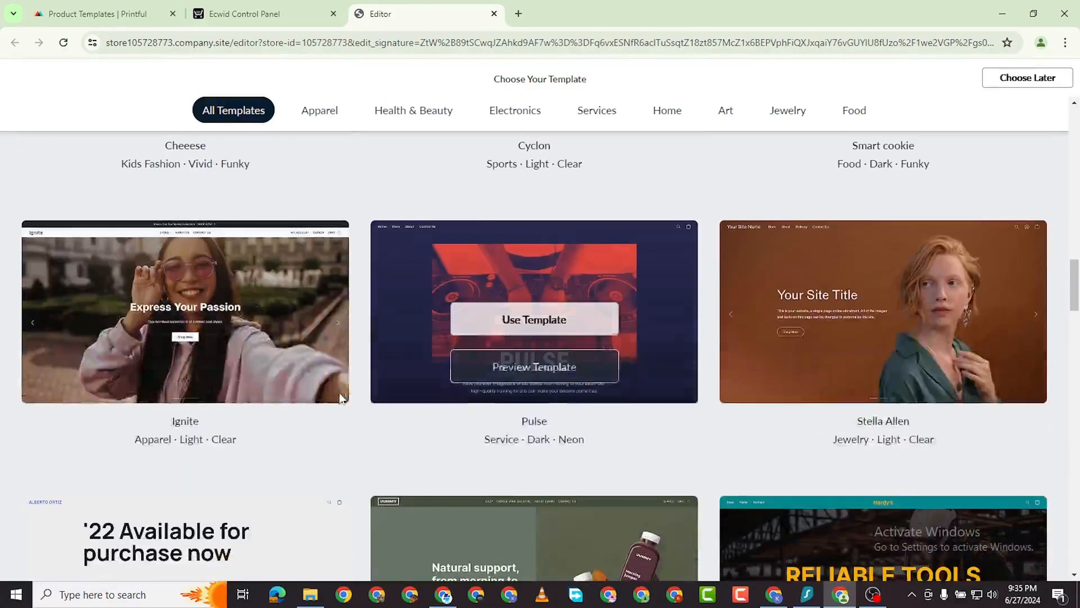
scroll(340, 398, "down", 8)
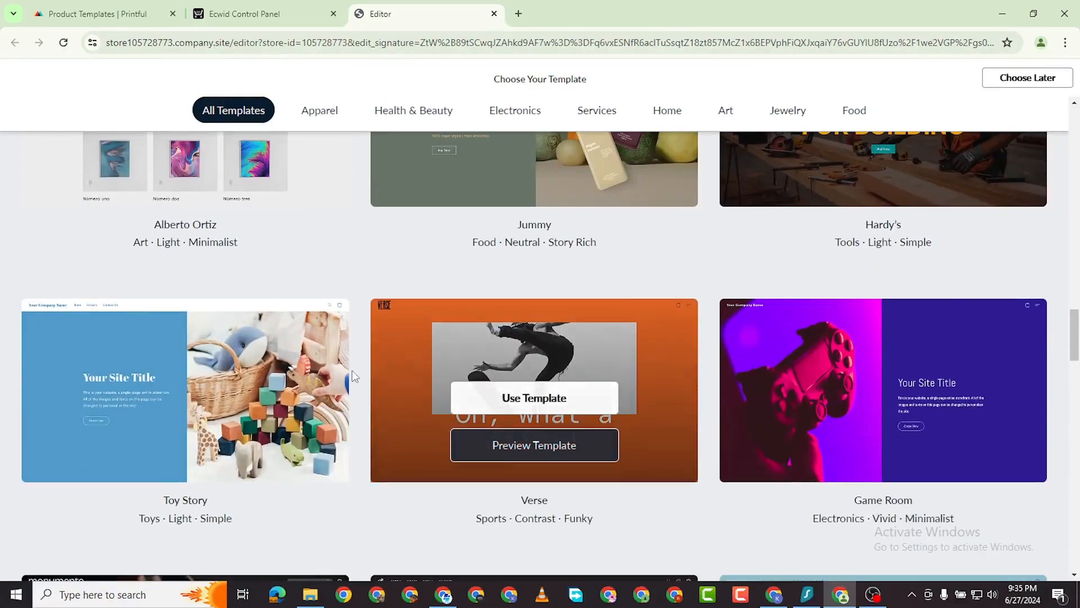
scroll(841, 315, "down", 8)
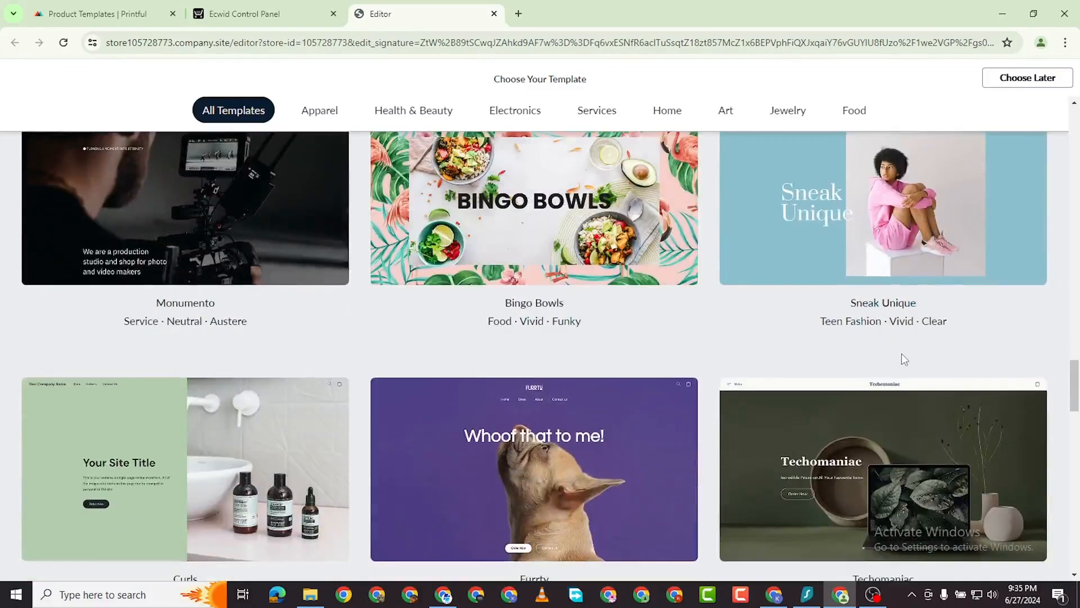
scroll(901, 357, "down", 11)
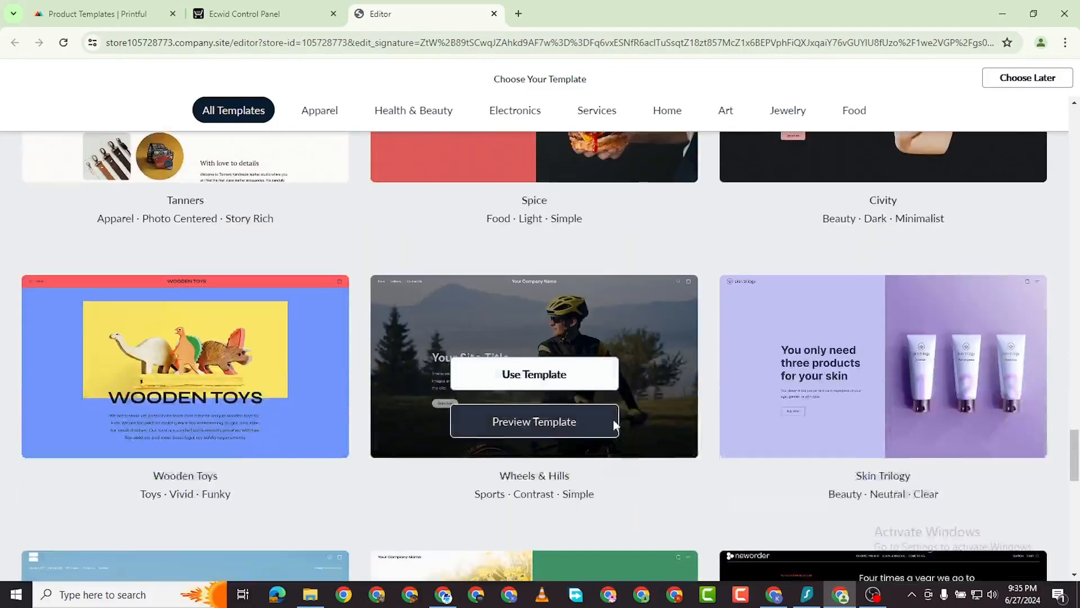
scroll(614, 426, "down", 4)
scroll(836, 296, "up", 10)
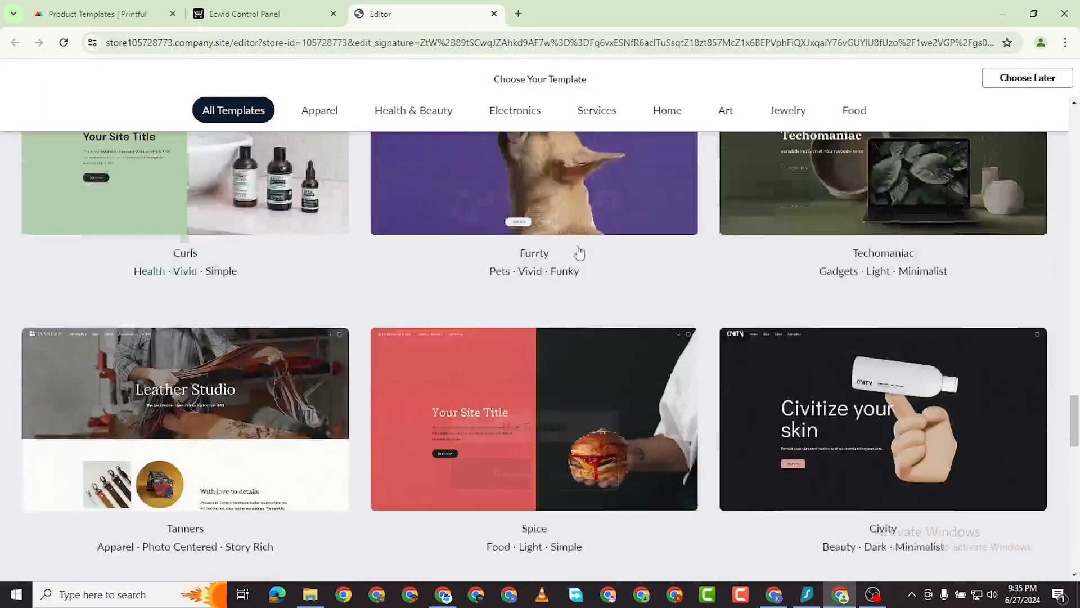
scroll(563, 264, "up", 20)
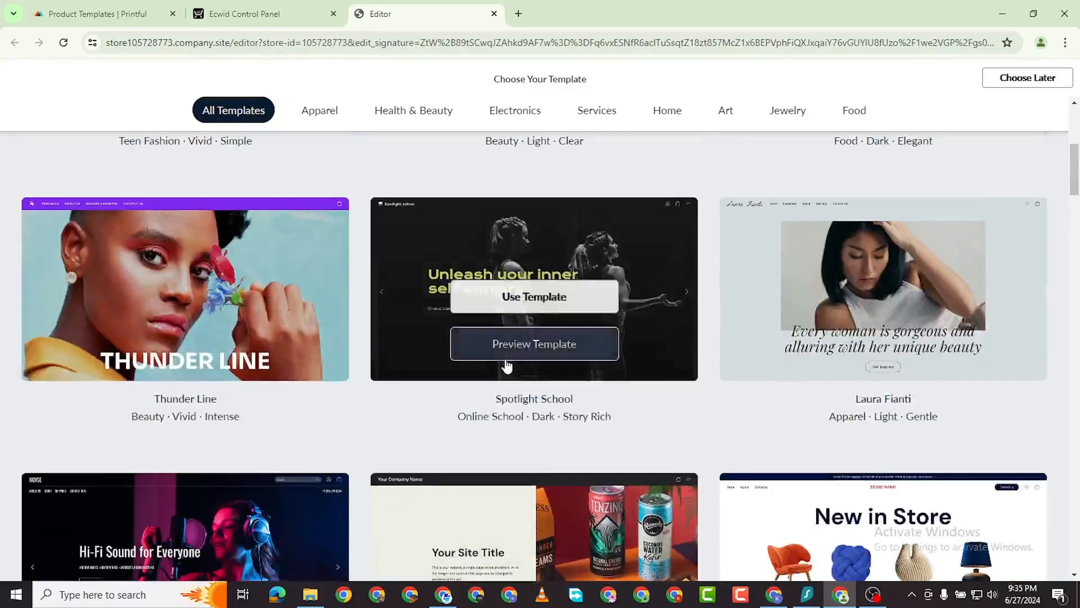
scroll(507, 366, "up", 6)
scroll(523, 360, "down", 1)
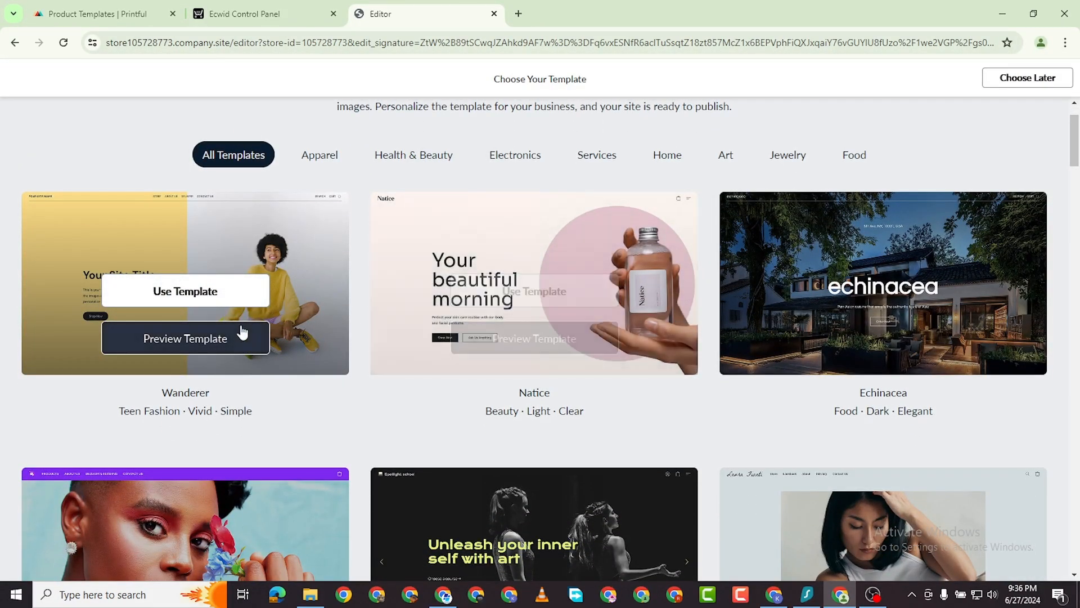
left_click(225, 290)
Set the Cover & Headline tagline to 'The Best Clothing Store'.
scroll(614, 201, "down", 1)
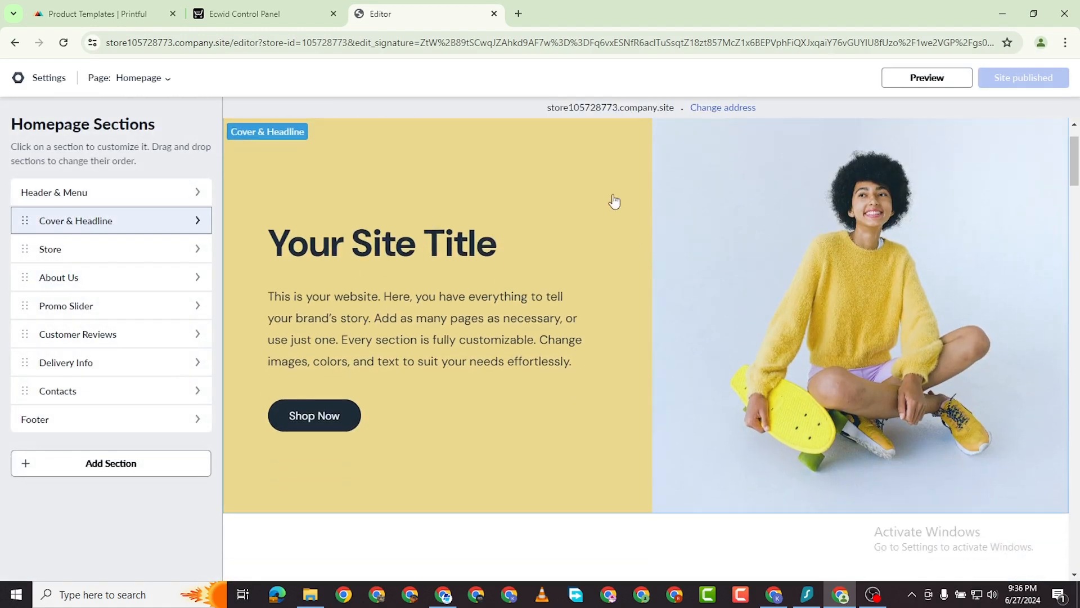
scroll(566, 289, "down", 10)
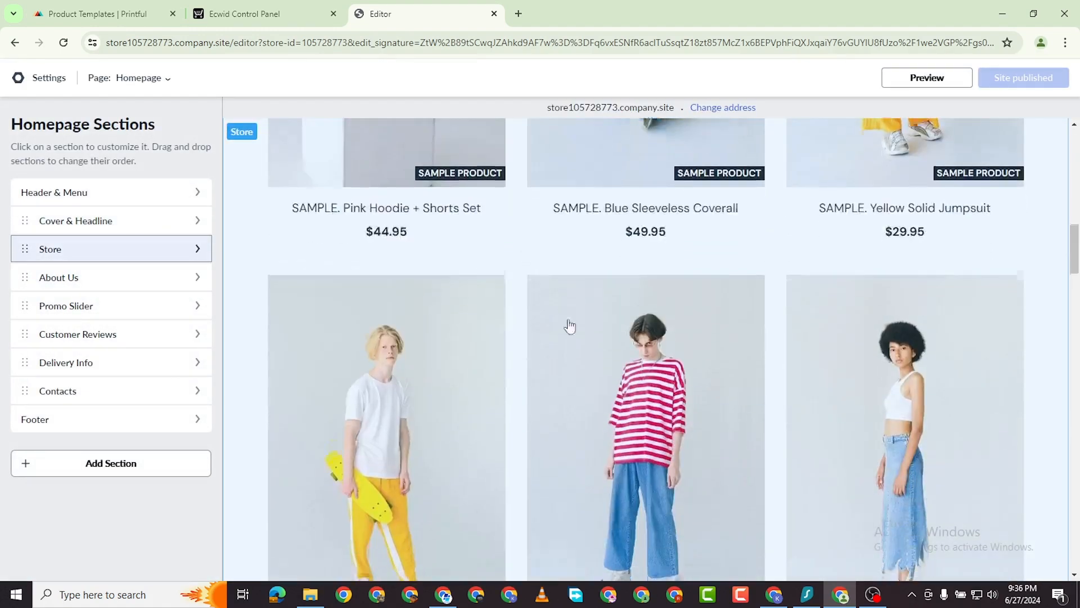
scroll(574, 306, "down", 6)
scroll(572, 297, "up", 5)
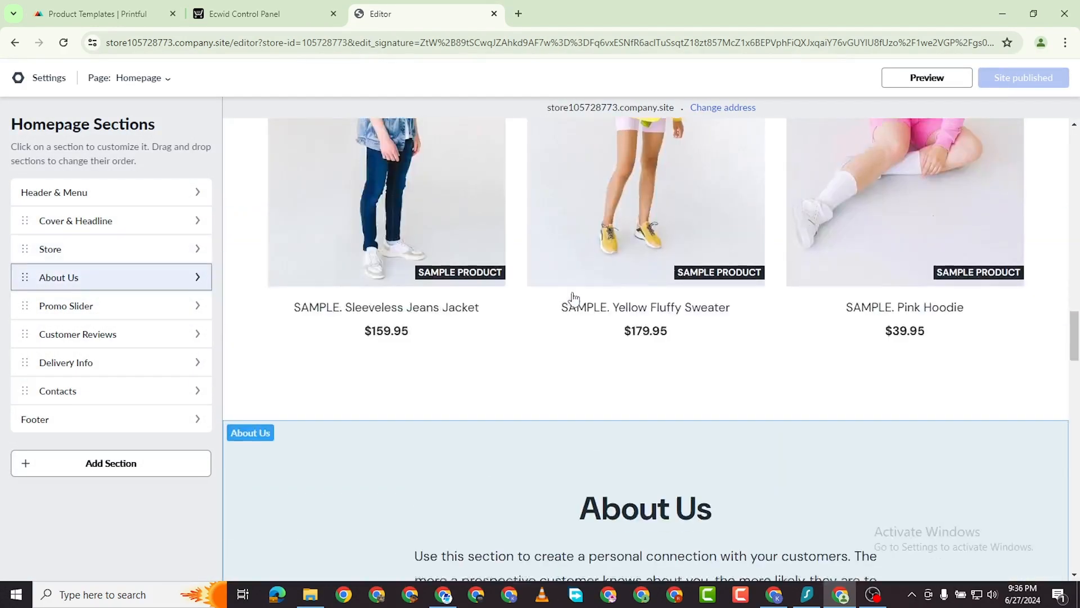
scroll(542, 320, "down", 10)
scroll(546, 315, "up", 12)
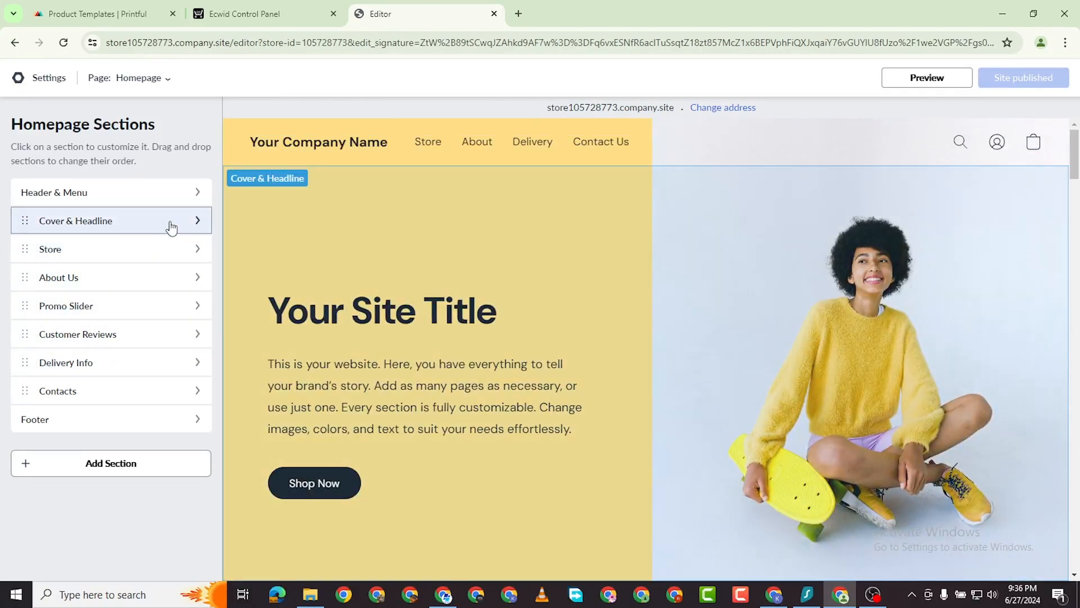
left_click(168, 224)
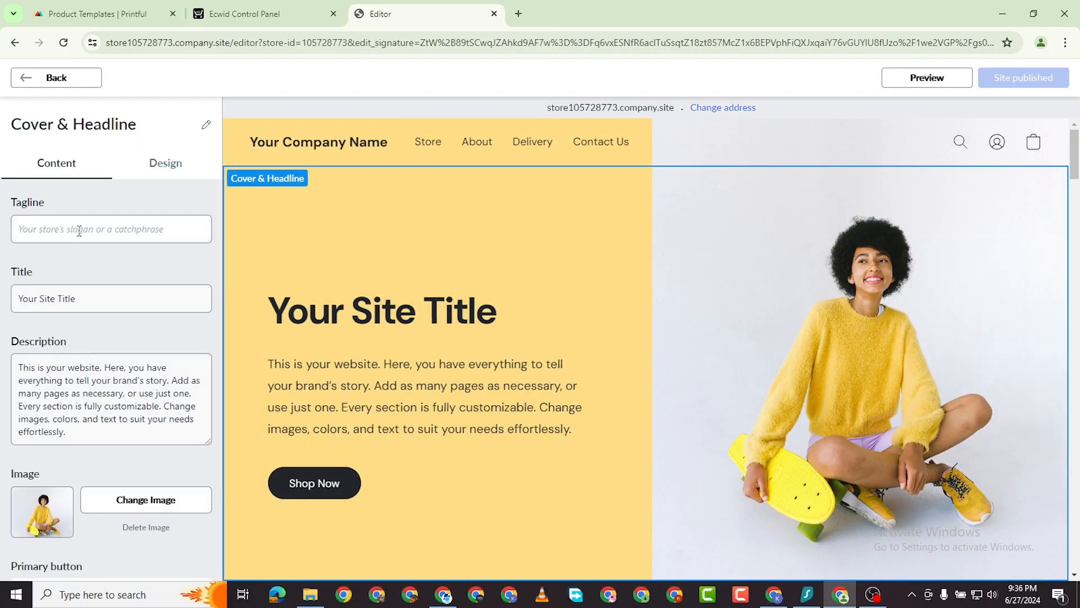
left_click(82, 230)
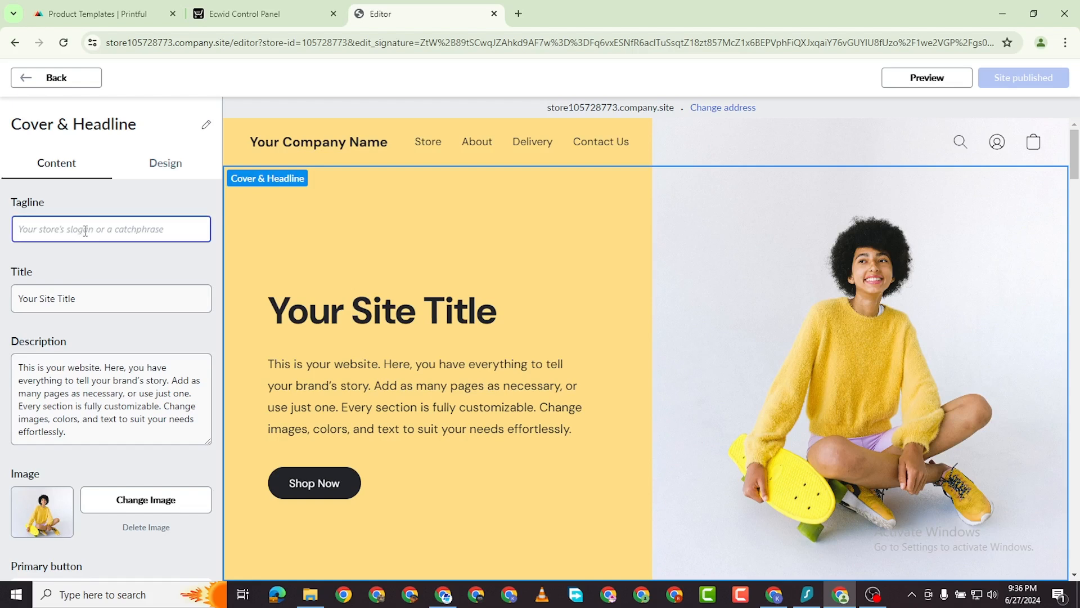
type("The Be")
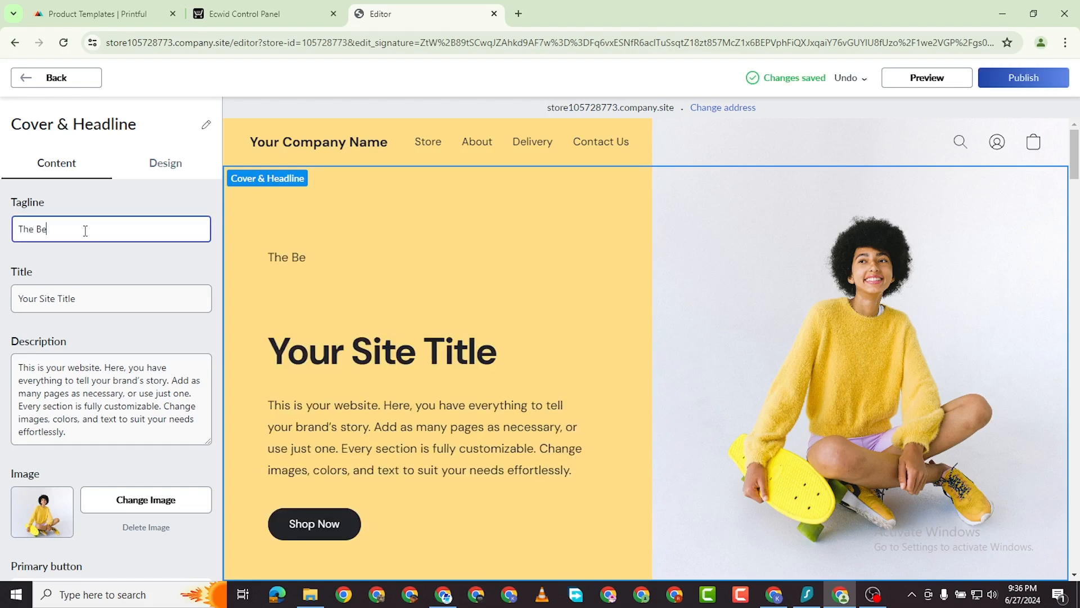
type("st Srti")
key("BackSpace")
type("Clothing Store")
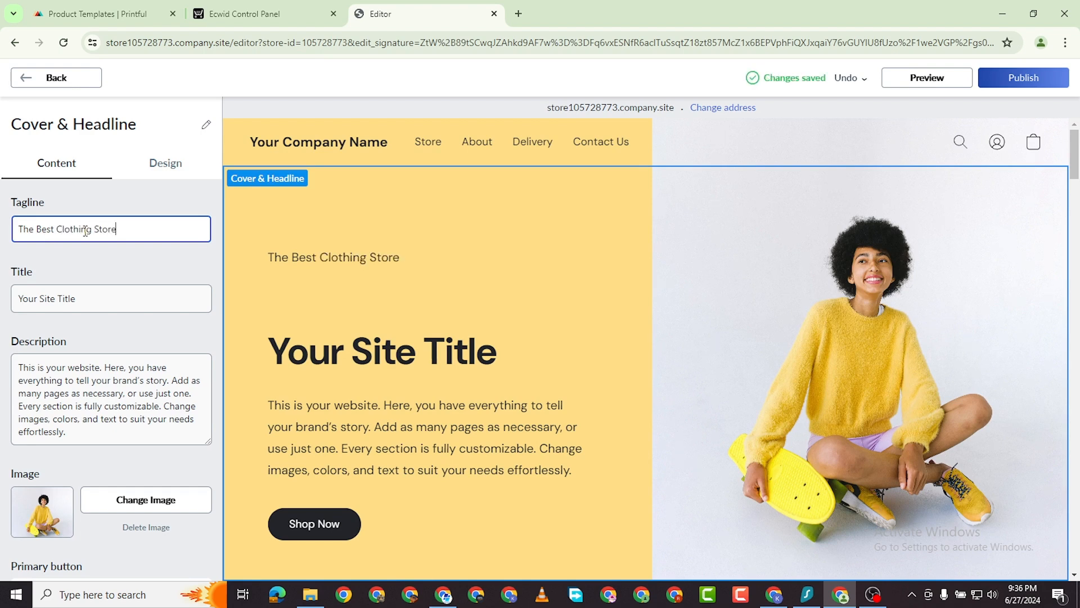
Replace the cover title 'Your Site Title' with 'SShop With Us'.
left_click(50, 300)
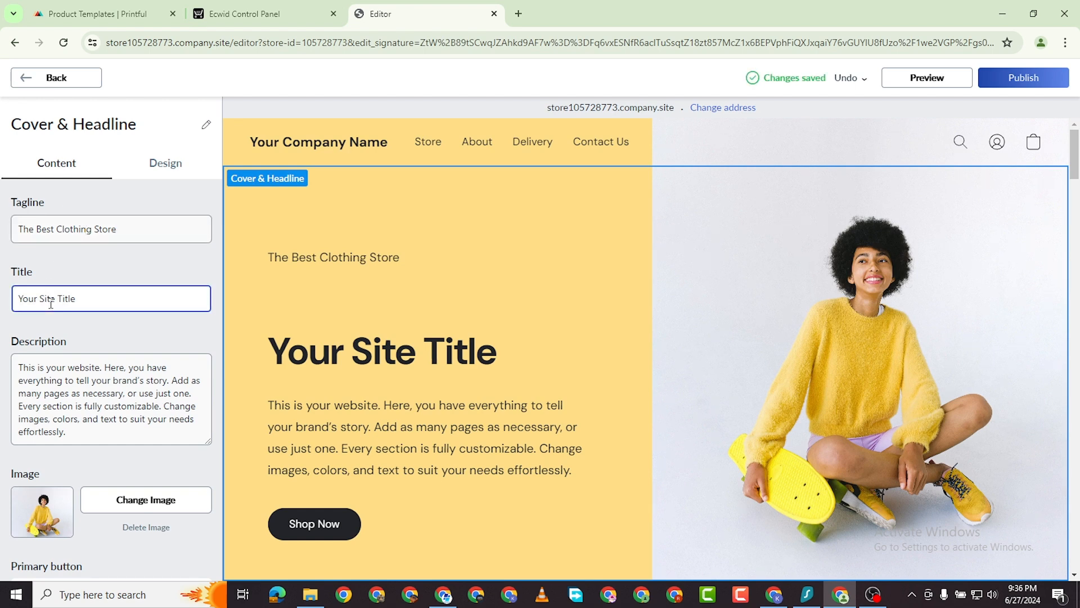
left_click(78, 323)
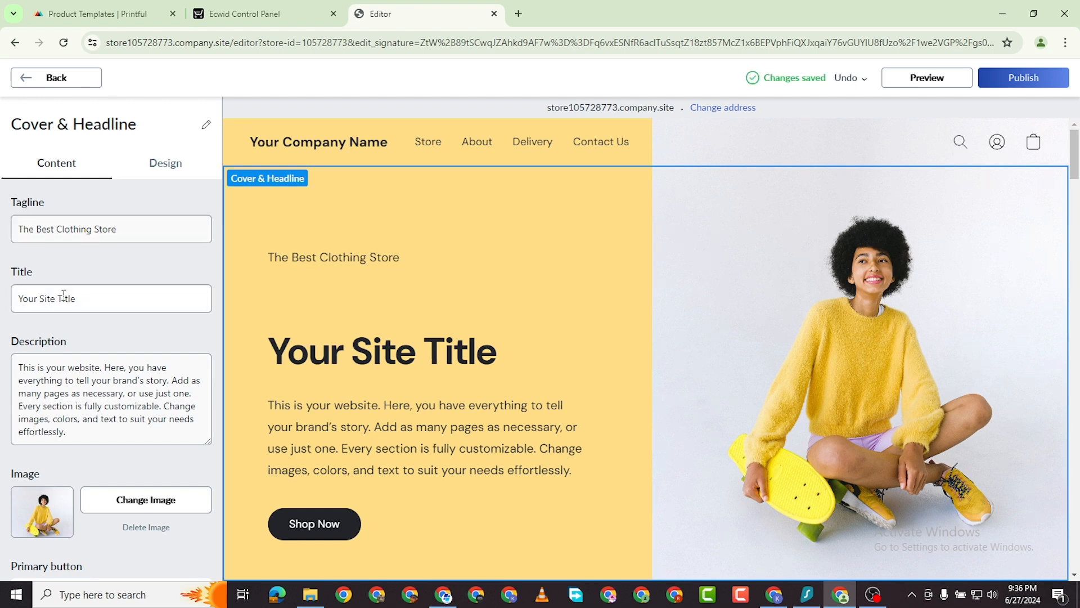
triple_click(64, 294)
type("SShopw")
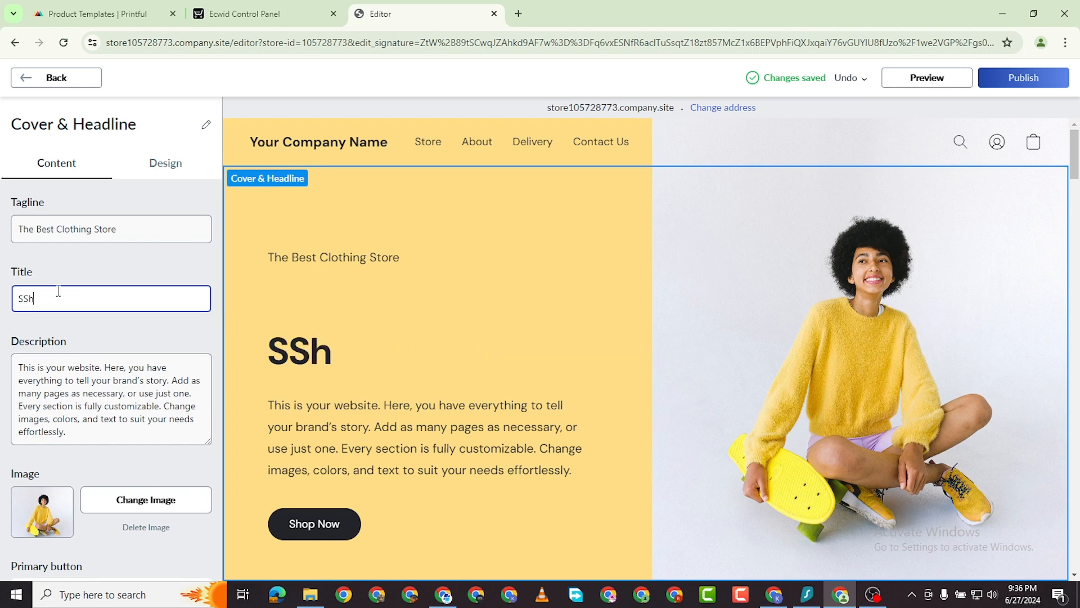
key("BackSpace")
key("BackSpace")
key("BackSpace")
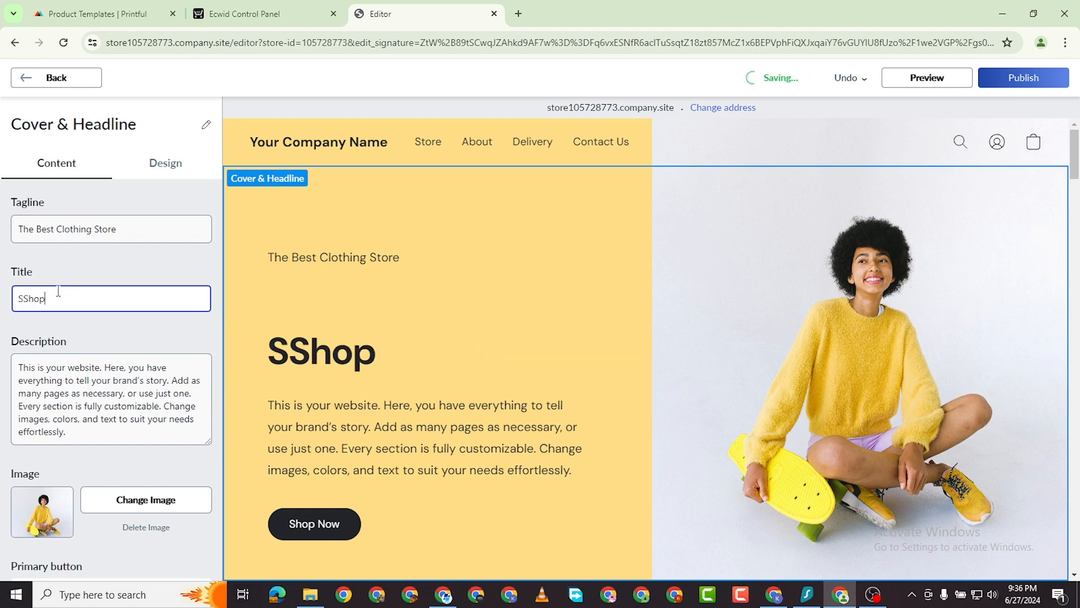
type("op With Us")
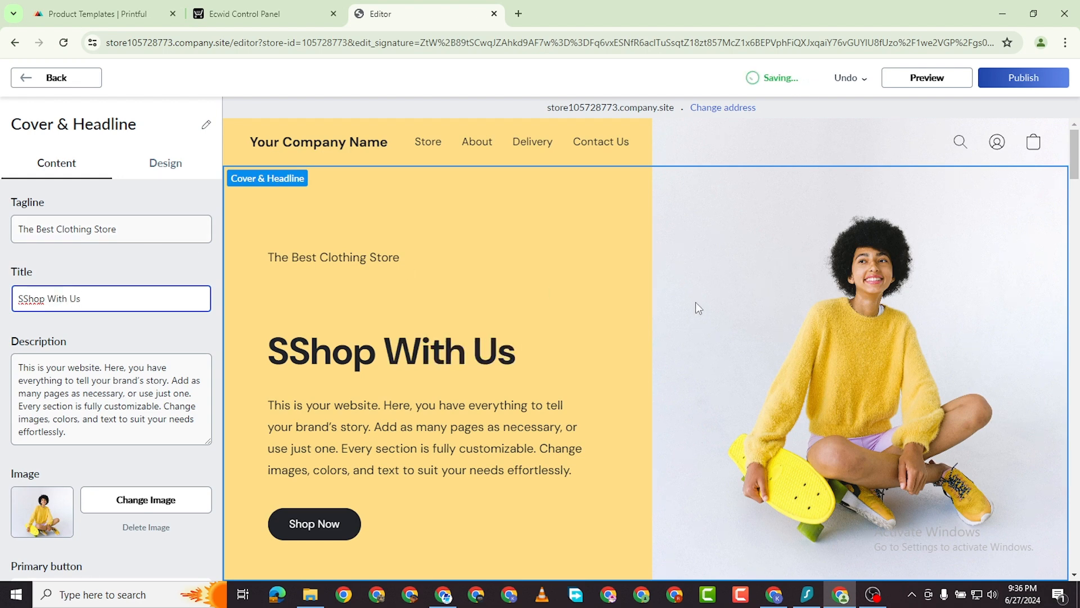
scroll(696, 301, "down", 5)
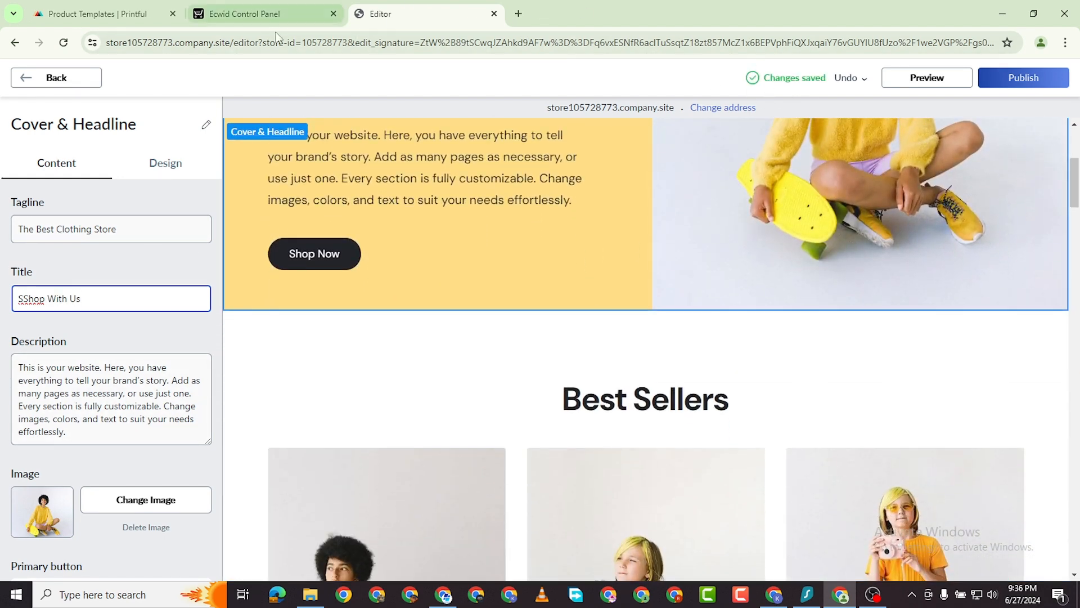
Open the Oversized faded t-shirt template's details on the Printful templates page.
left_click(113, 12)
mouse_move(535, 236)
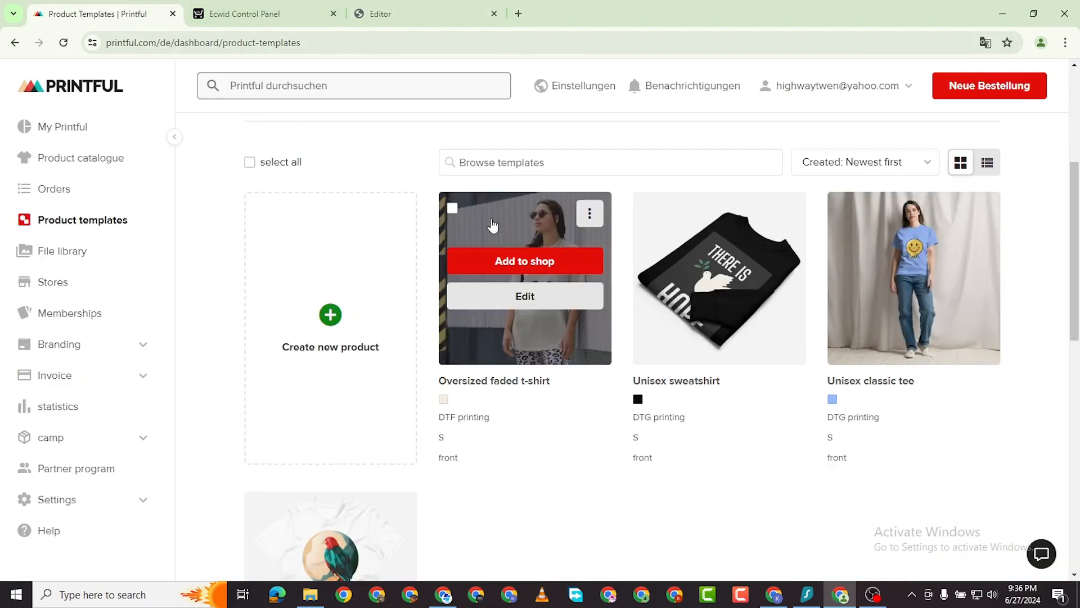
left_click(512, 225)
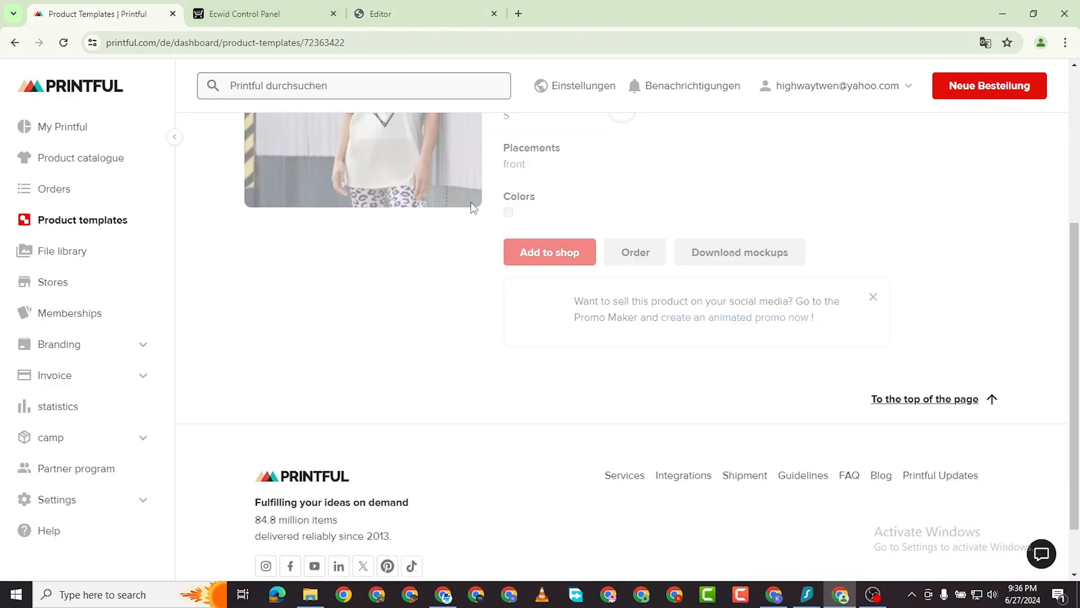
scroll(517, 236, "up", 5)
scroll(410, 280, "down", 6)
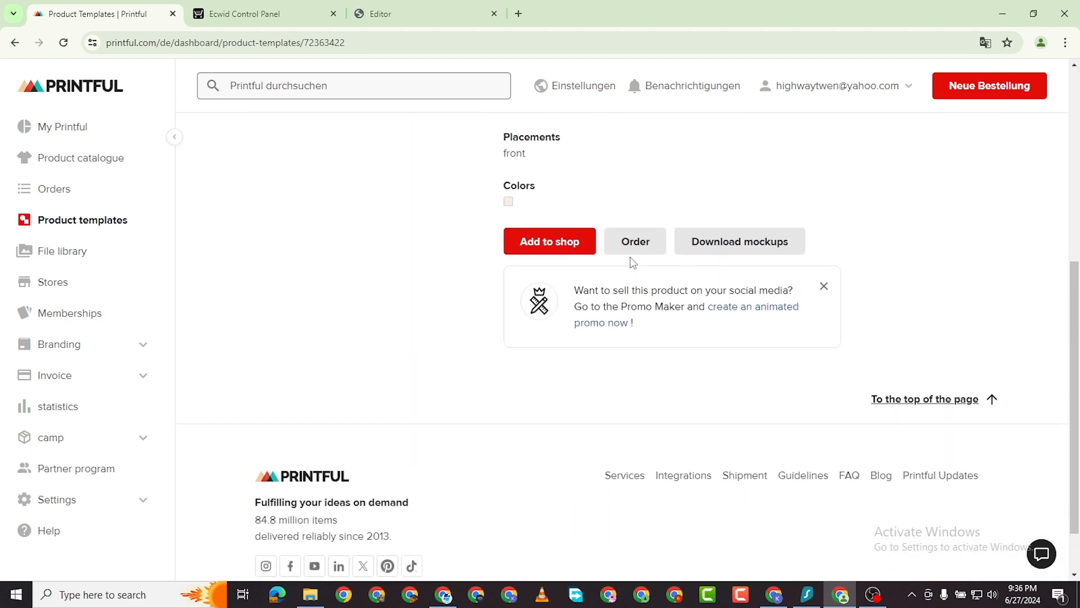
scroll(525, 260, "up", 5)
scroll(421, 277, "down", 9)
scroll(437, 232, "up", 3)
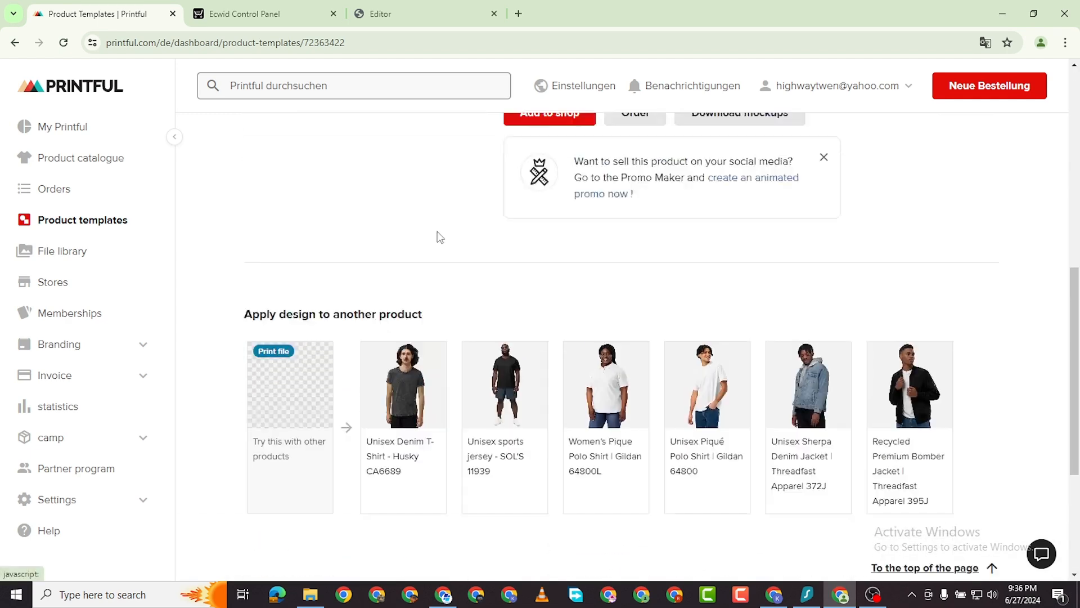
scroll(427, 240, "up", 8)
Begin saving the template page with Save as, then cancel the save.
right_click(350, 261)
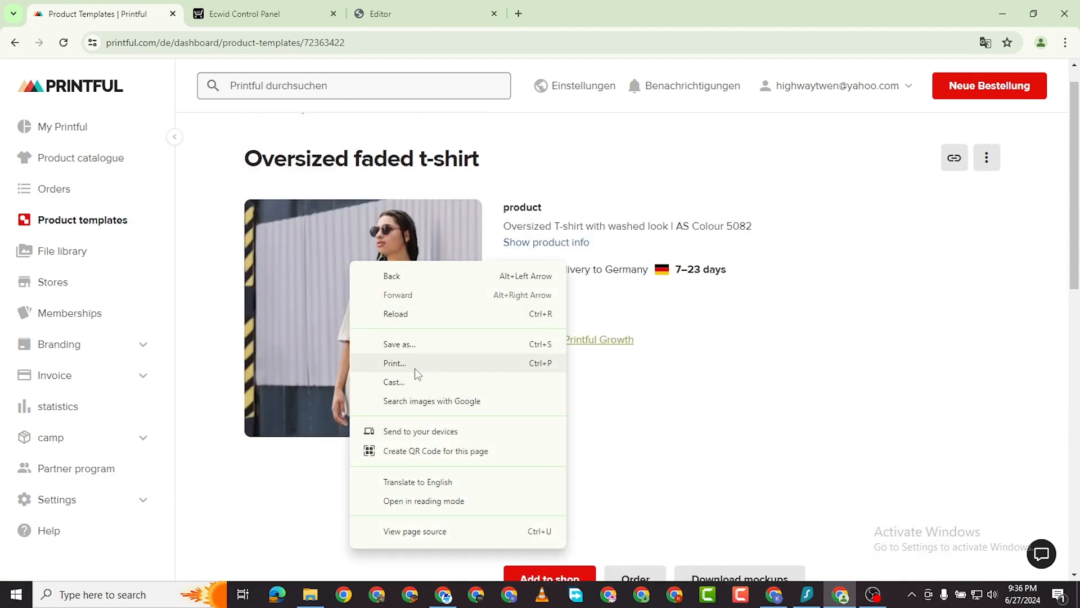
left_click(404, 348)
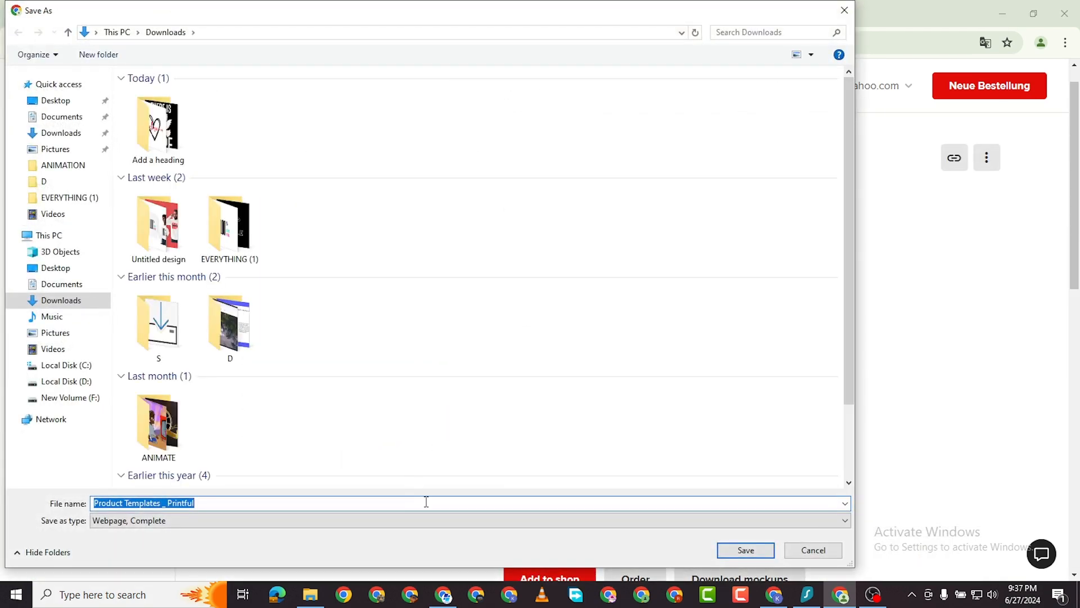
left_click(845, 10)
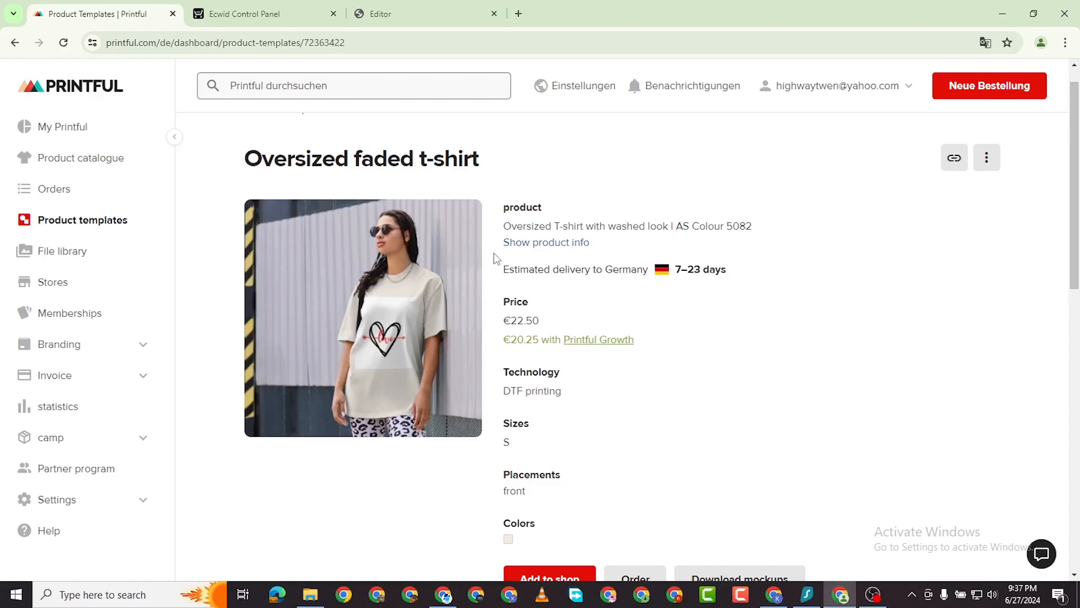
Show the full product info and review the template's Pricing details.
left_click(548, 242)
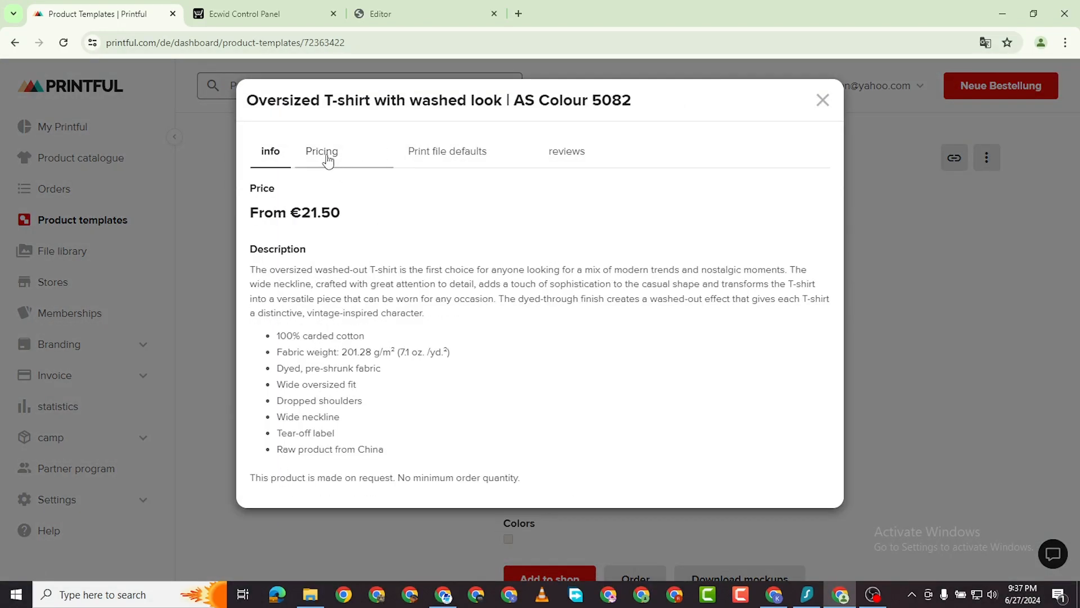
left_click(323, 153)
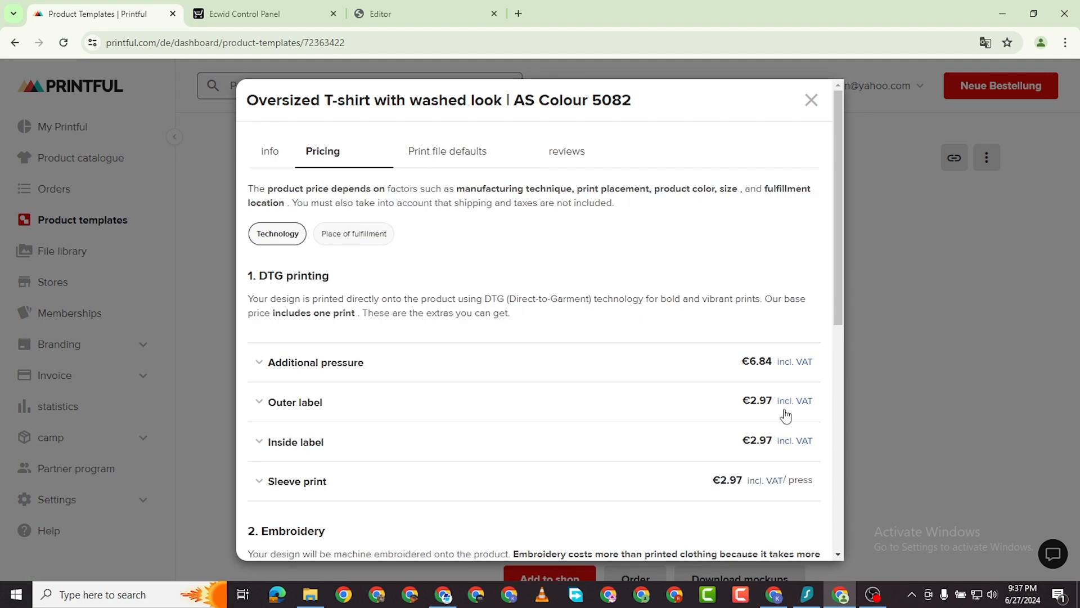
scroll(289, 379, "down", 8)
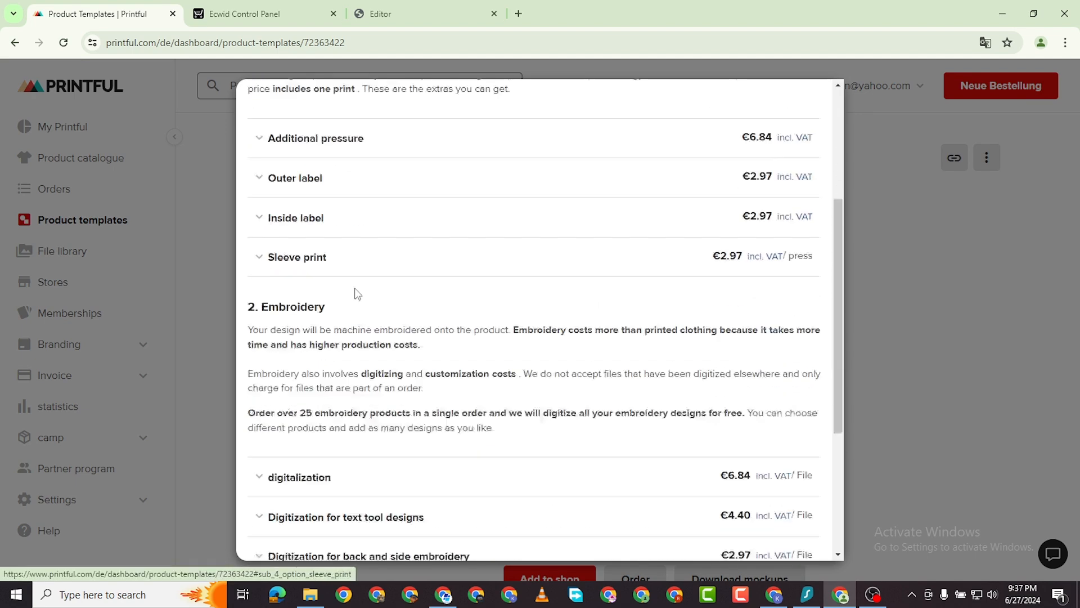
scroll(503, 257, "up", 10)
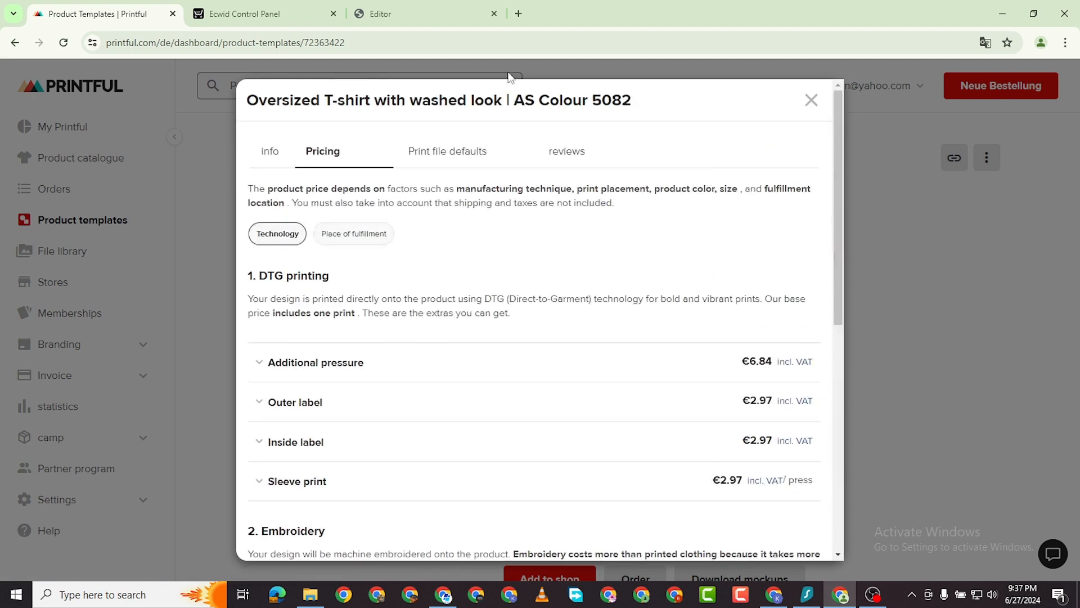
Return to the Ecwid store homepage editor.
left_click(282, 19)
left_click(397, 17)
scroll(800, 201, "up", 5)
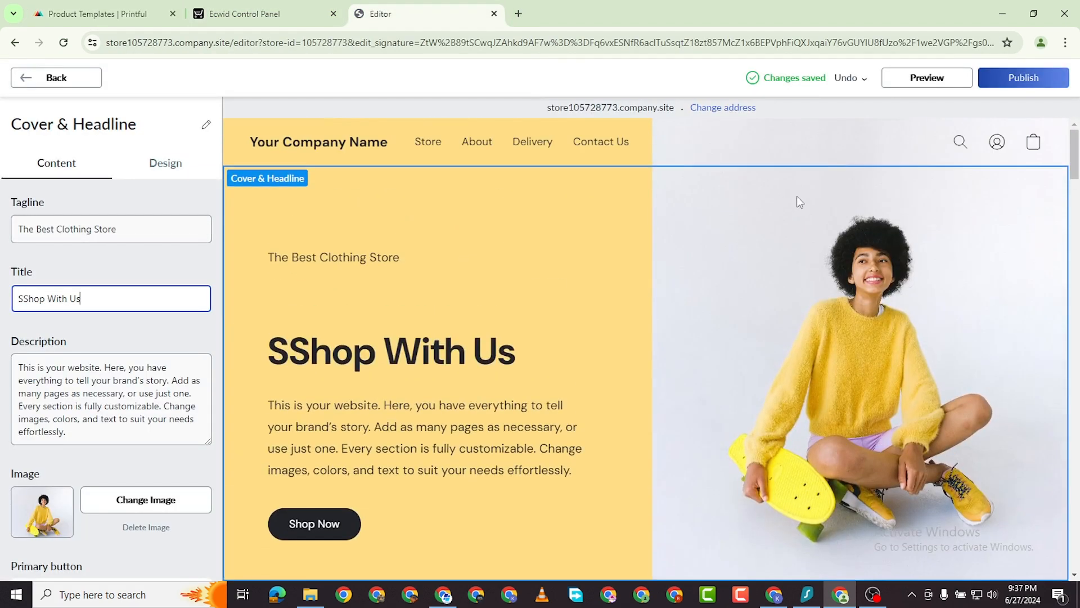
left_click(832, 272)
Publish the homepage with the 'SShop With Us' cover, then go back to Homepage Sections.
scroll(415, 345, "down", 10)
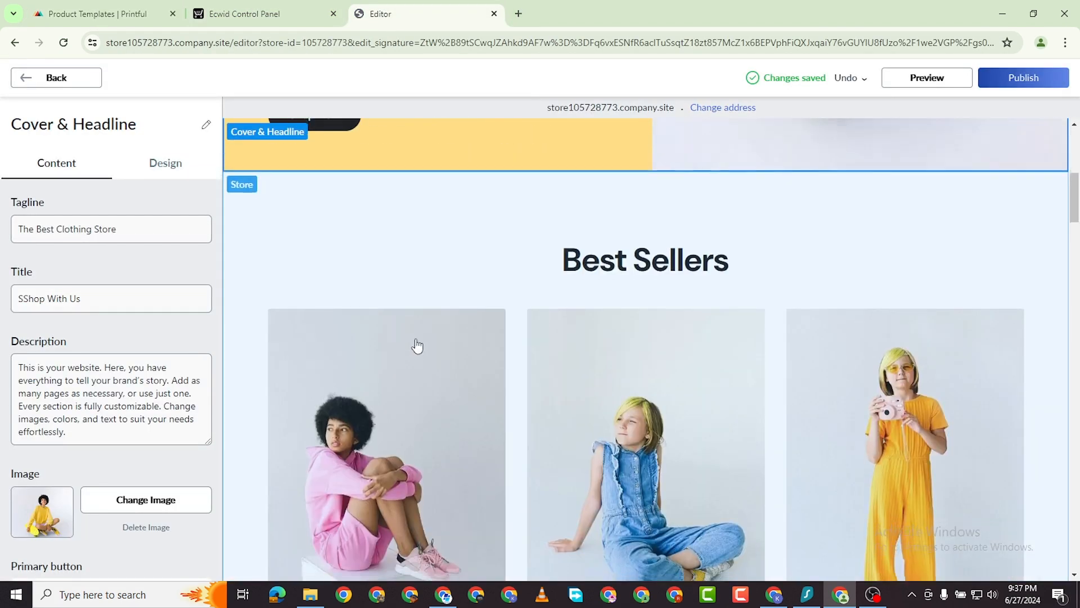
scroll(454, 328, "down", 4)
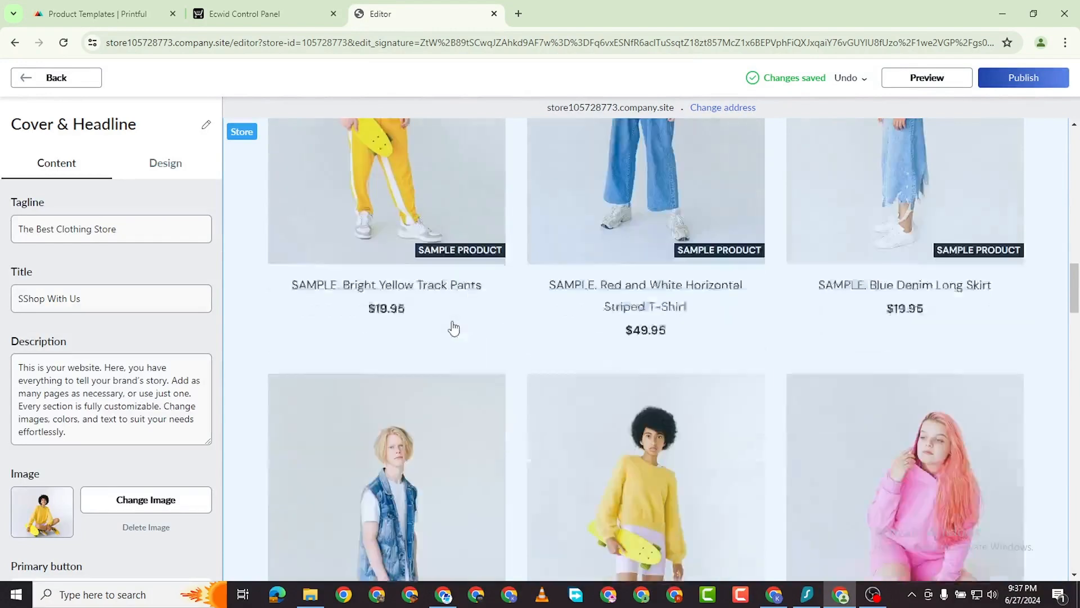
scroll(451, 326, "up", 2)
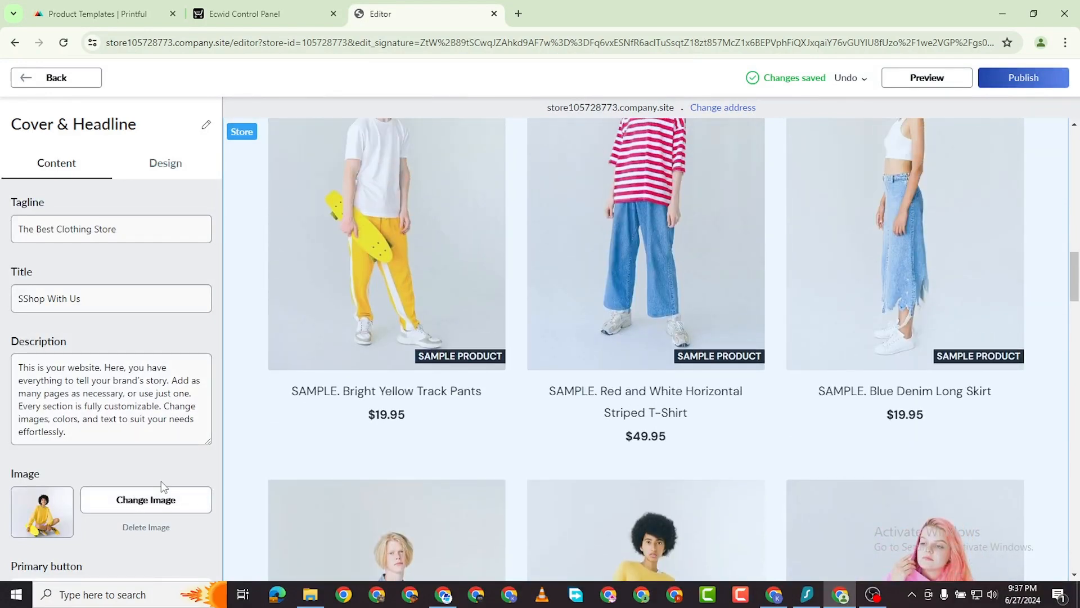
scroll(153, 504, "down", 1)
scroll(152, 504, "down", 3)
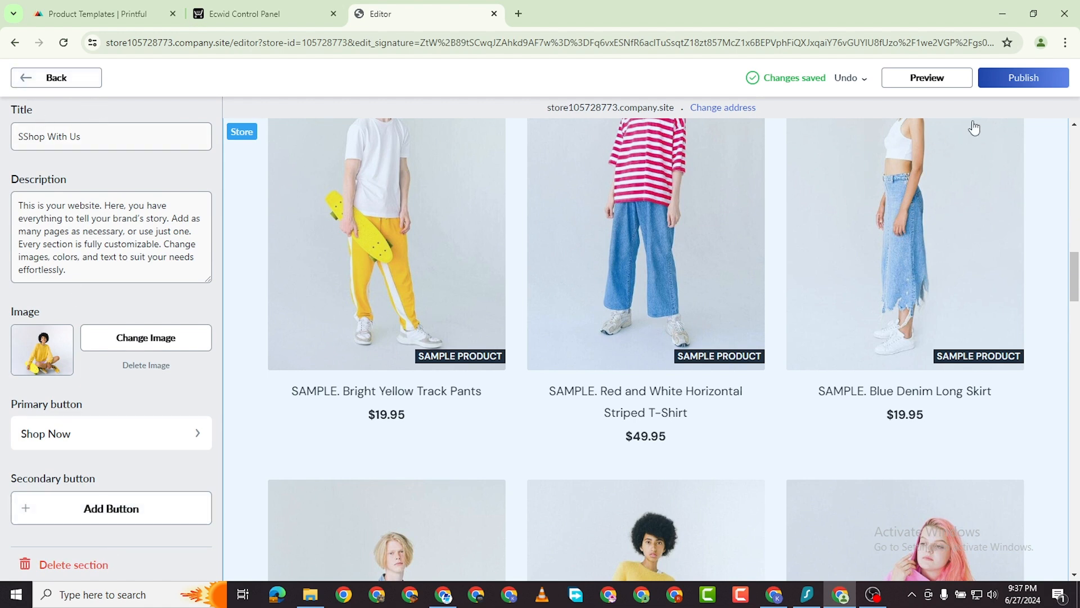
left_click(1009, 80)
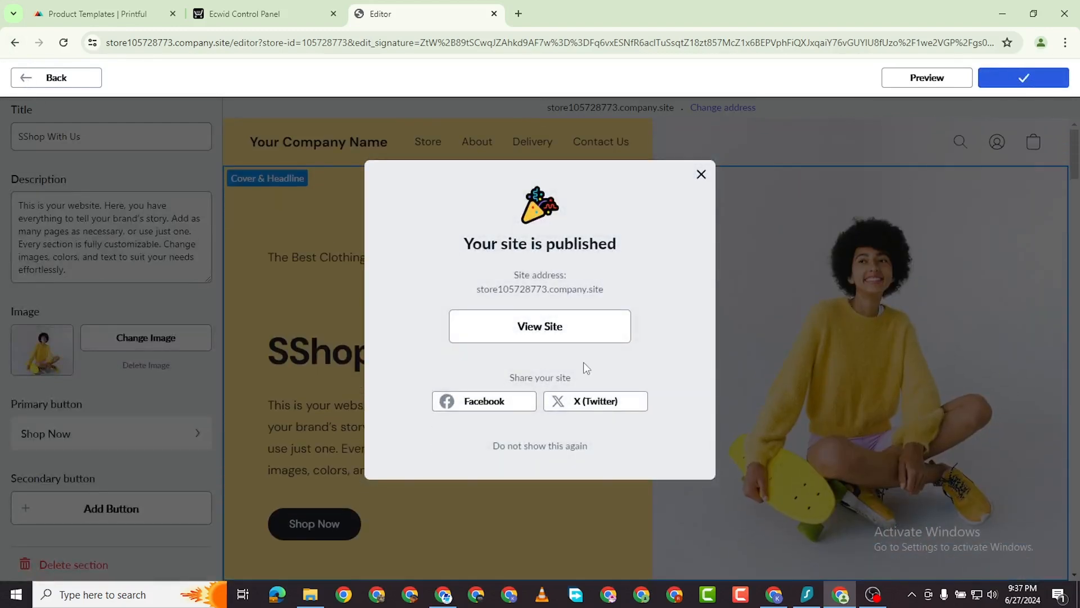
left_click(701, 174)
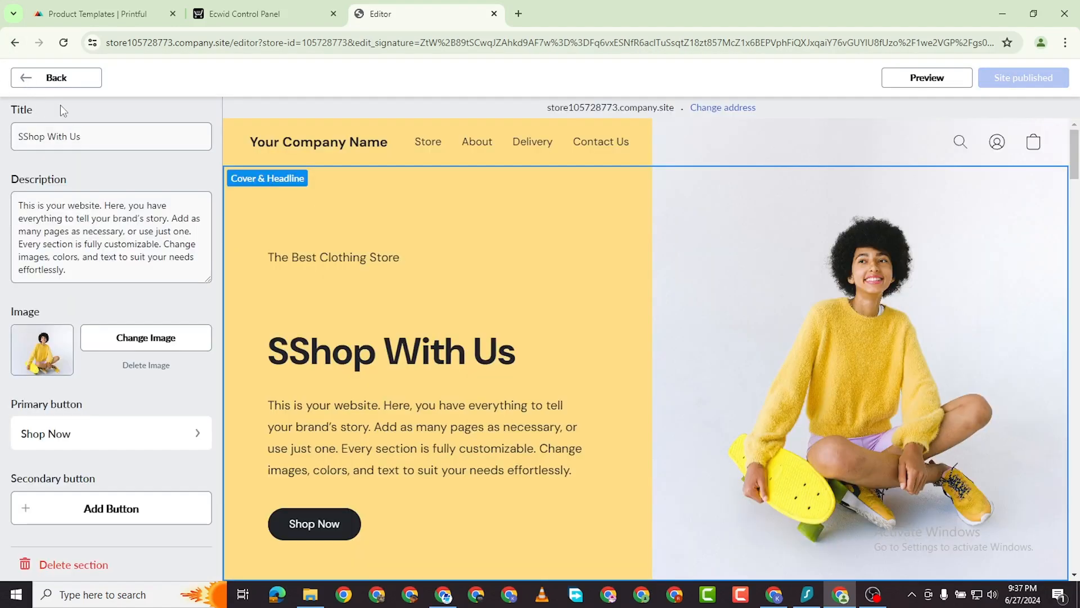
left_click(25, 82)
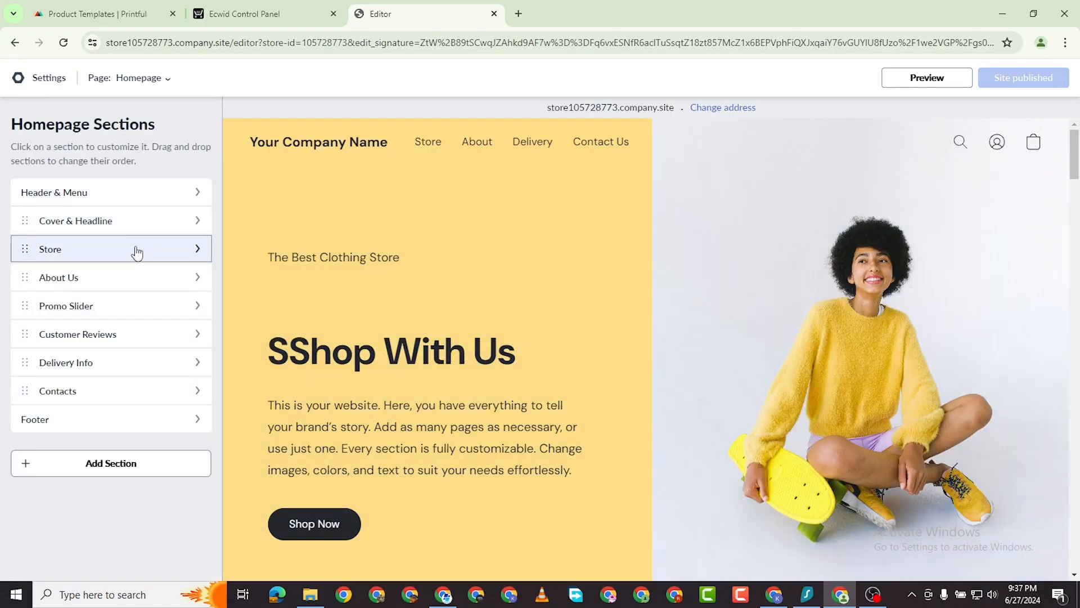
Look over the Store section settings and return to the sections list.
left_click(136, 252)
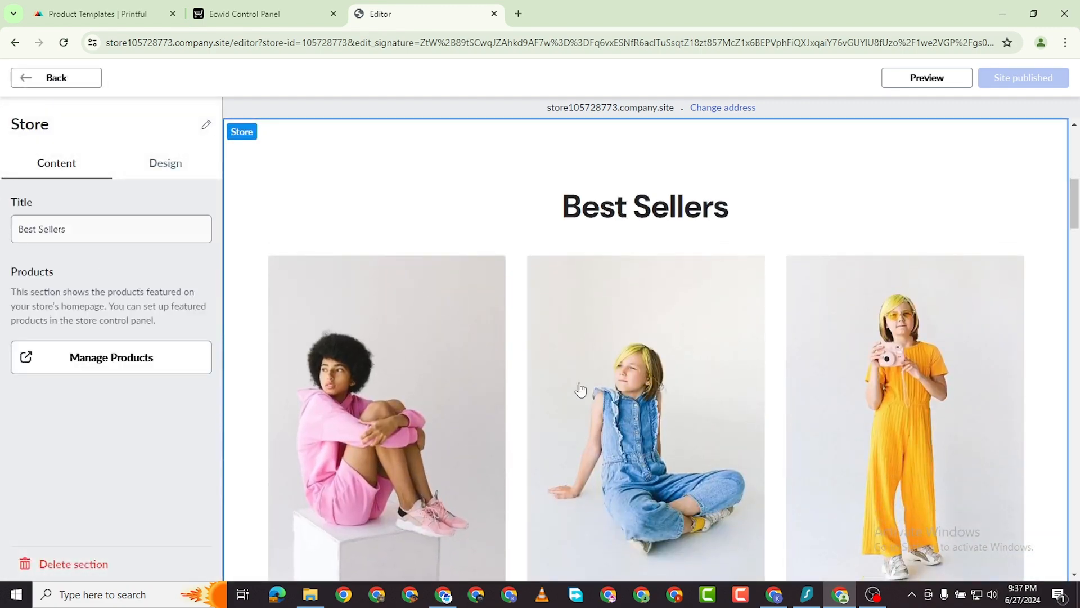
scroll(750, 381, "down", 20)
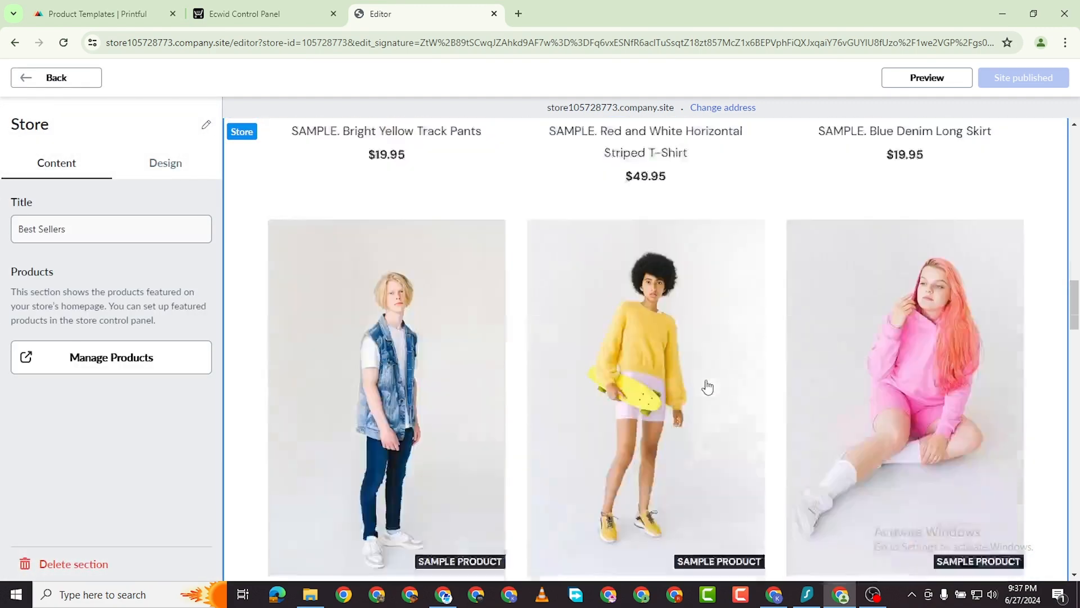
scroll(706, 381, "up", 20)
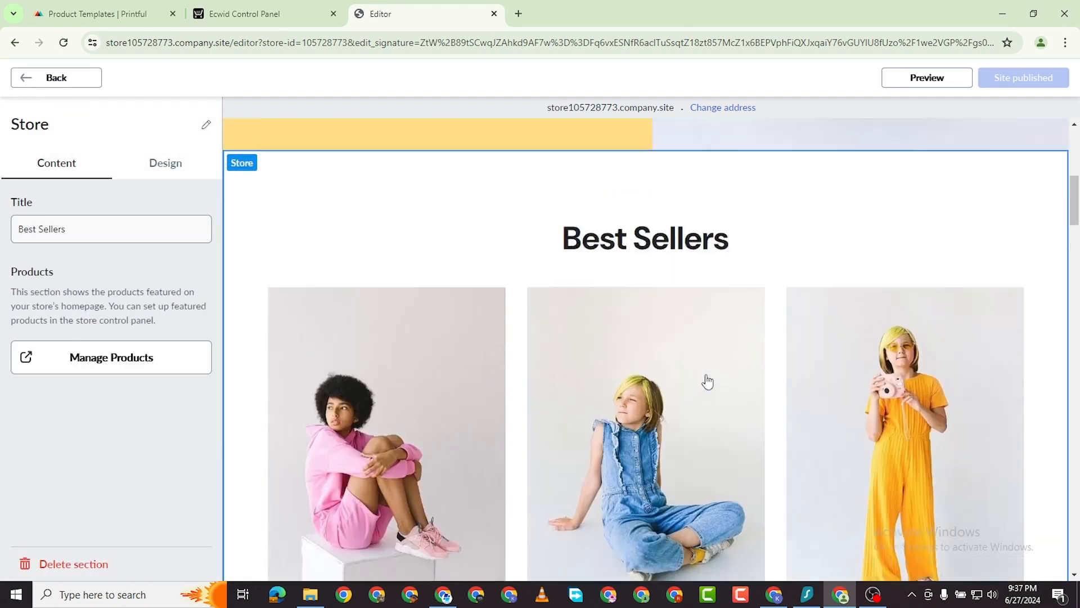
scroll(299, 337, "down", 3)
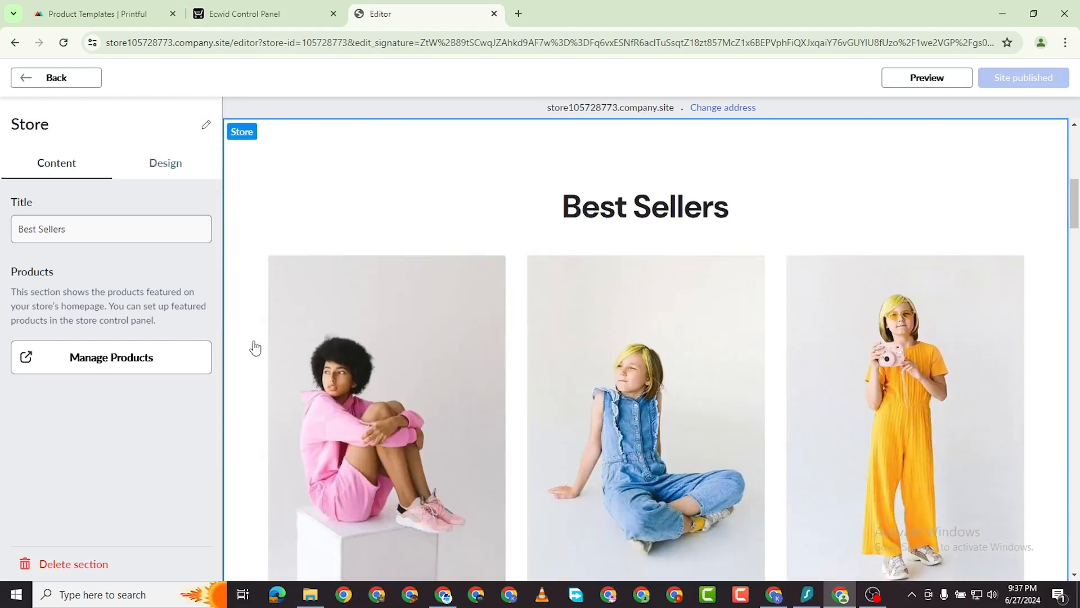
left_click(11, 79)
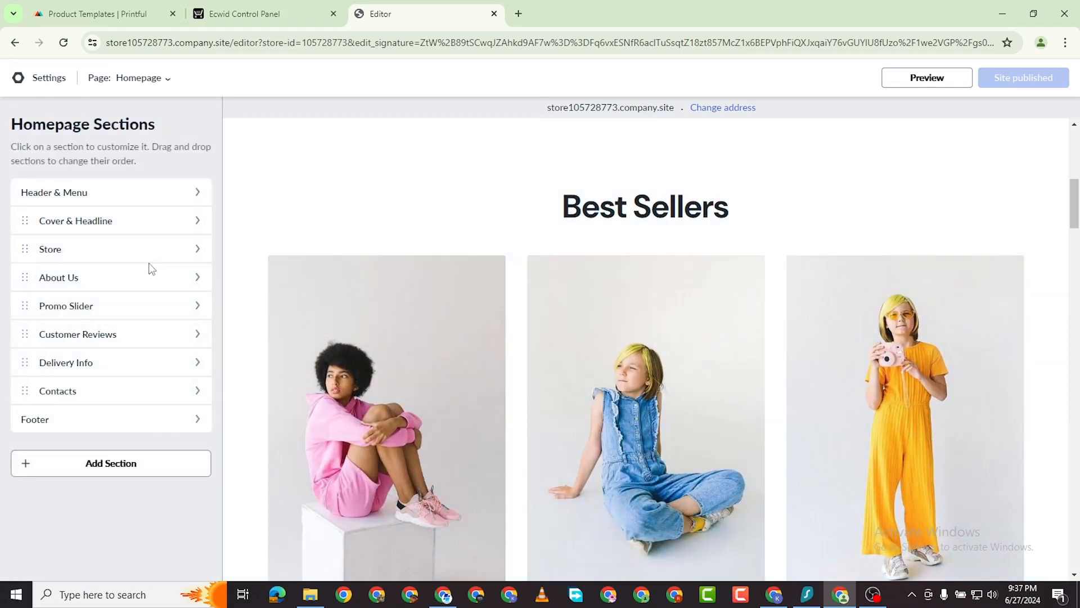
Inspect the About Us section, then the Promo Slider section, returning to the list each time.
left_click(149, 275)
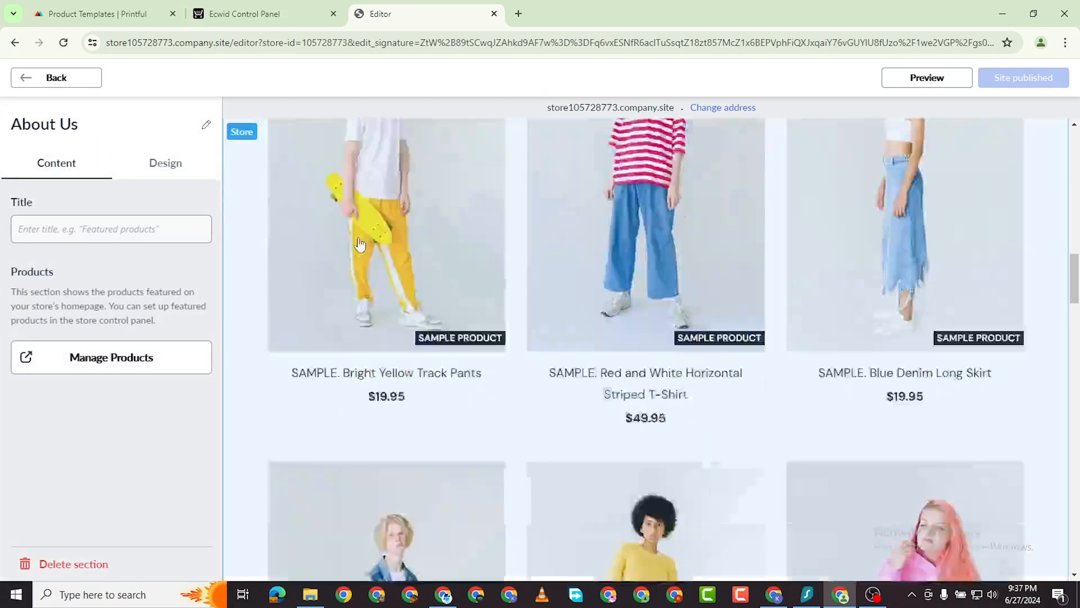
scroll(606, 271, "down", 1)
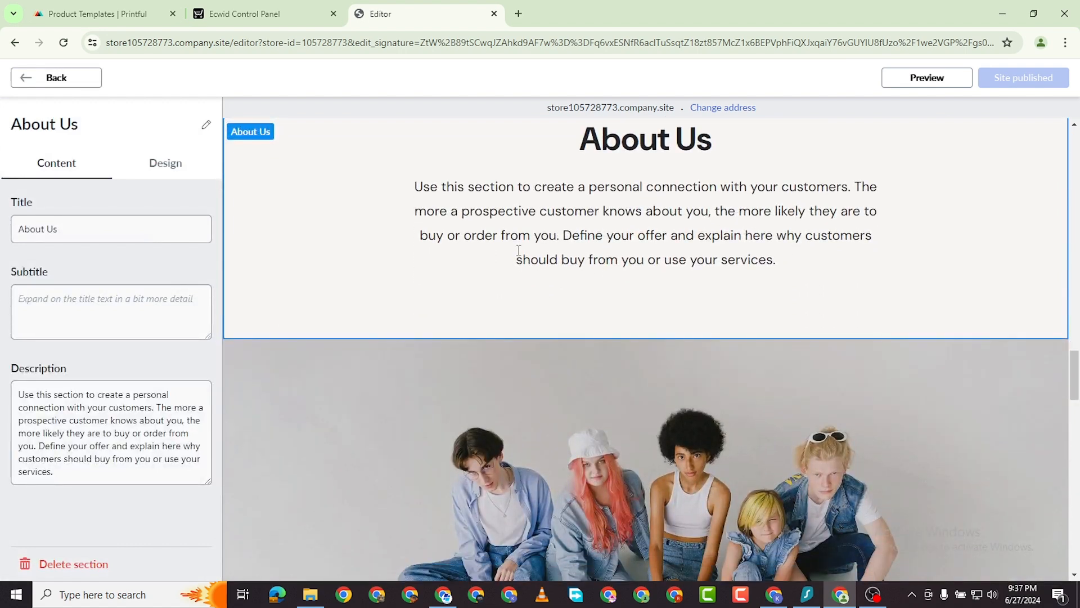
left_click(27, 80)
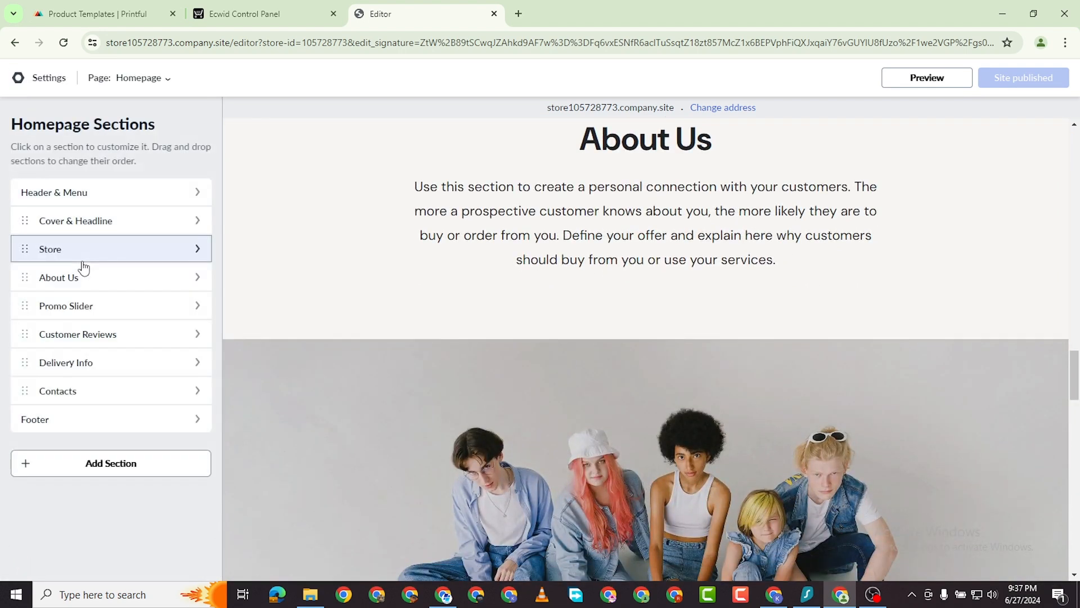
left_click(120, 313)
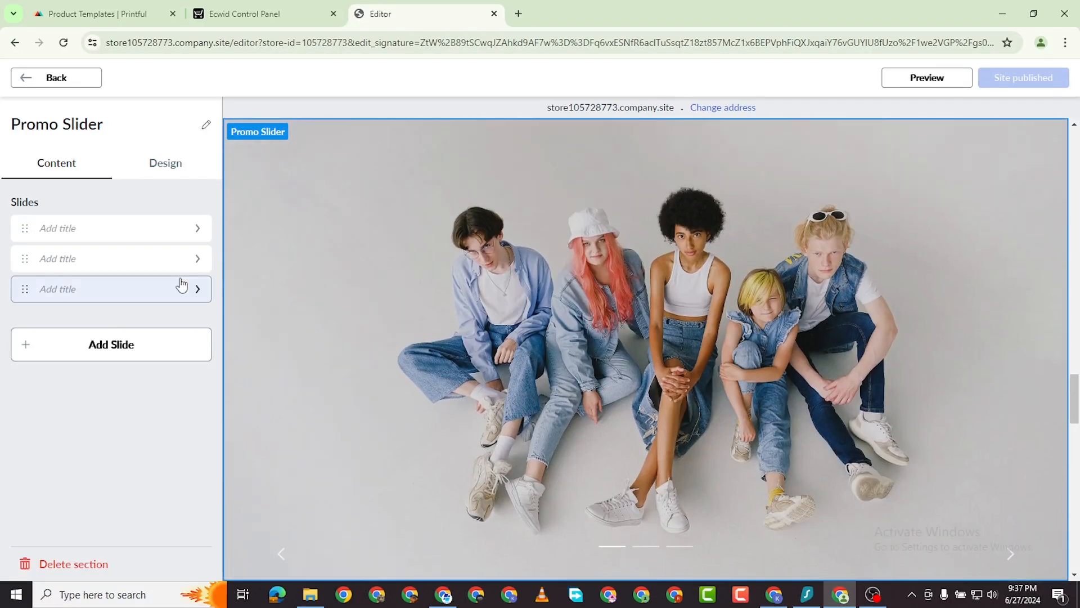
left_click(18, 83)
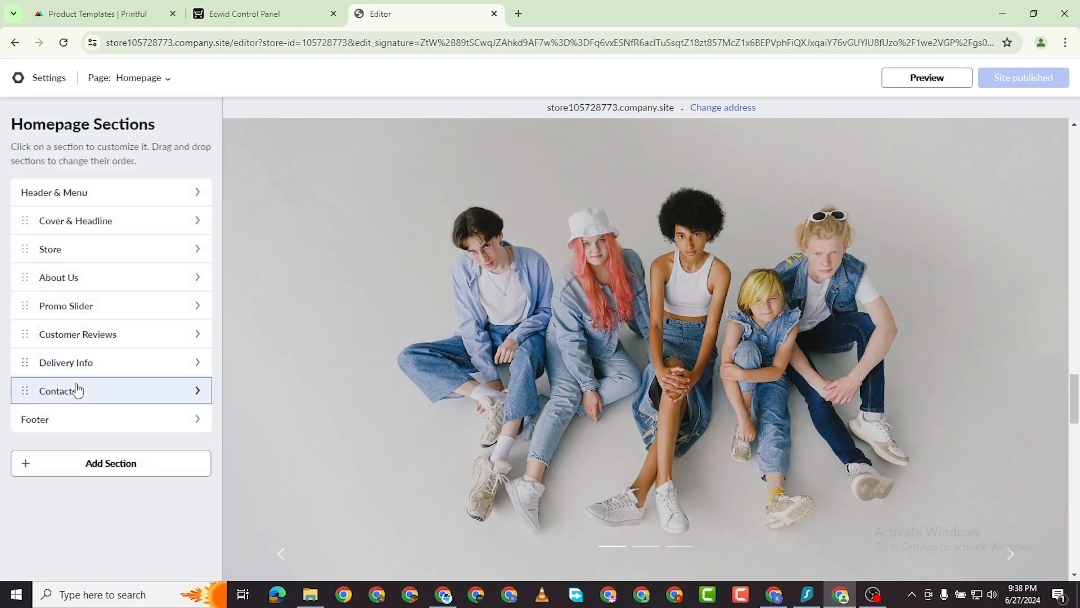
Change the Delivery Info subtitle to 'Free shipping on orders of $200 or more'.
left_click(113, 371)
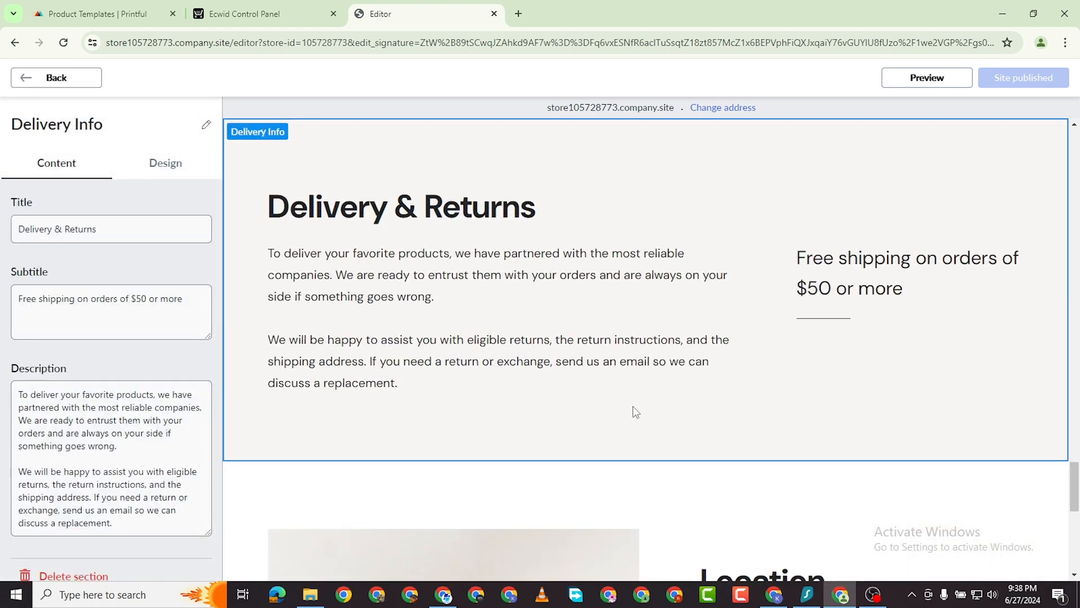
scroll(54, 500, "down", 1)
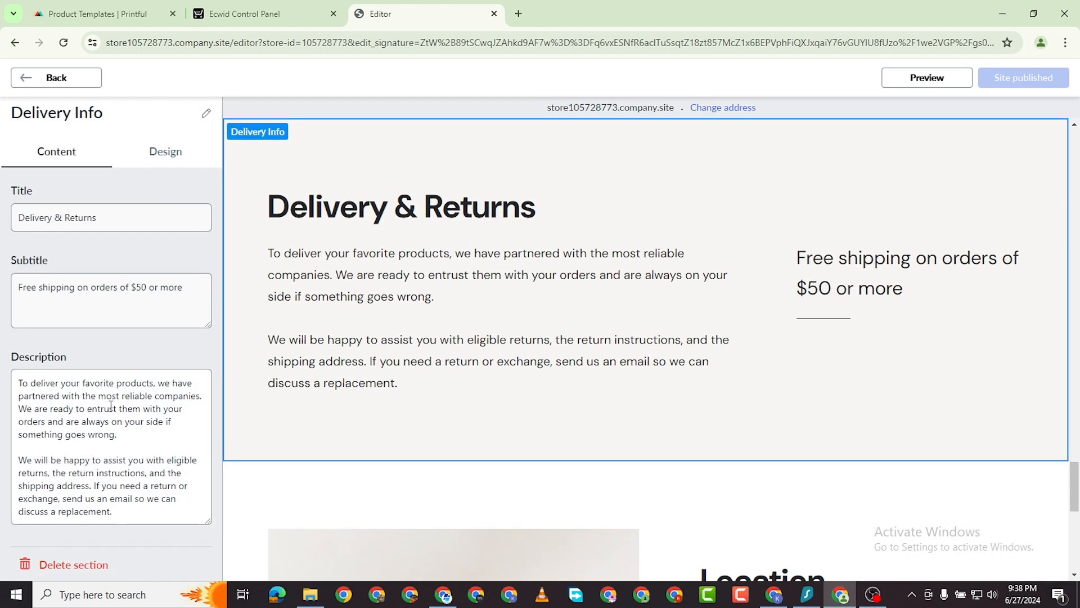
left_click(140, 290)
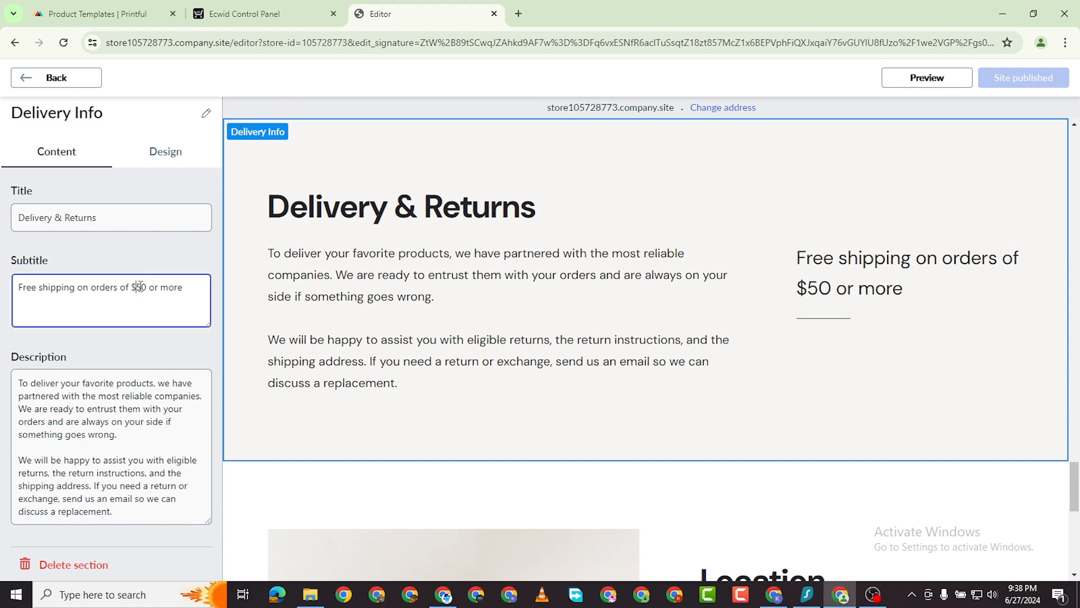
key("Delete")
type("2")
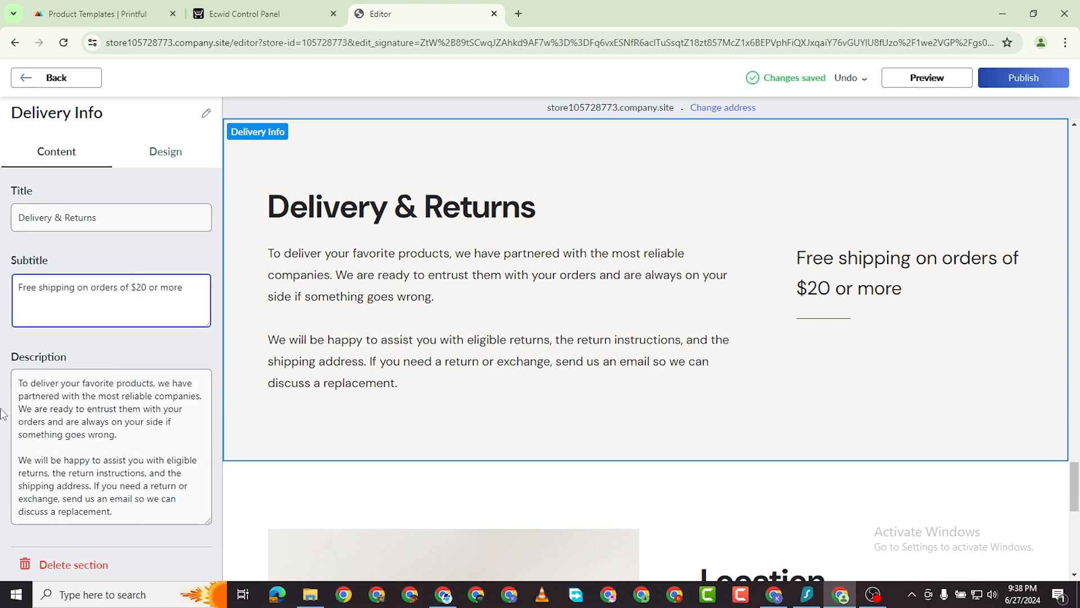
key("BackSpace")
type("20")
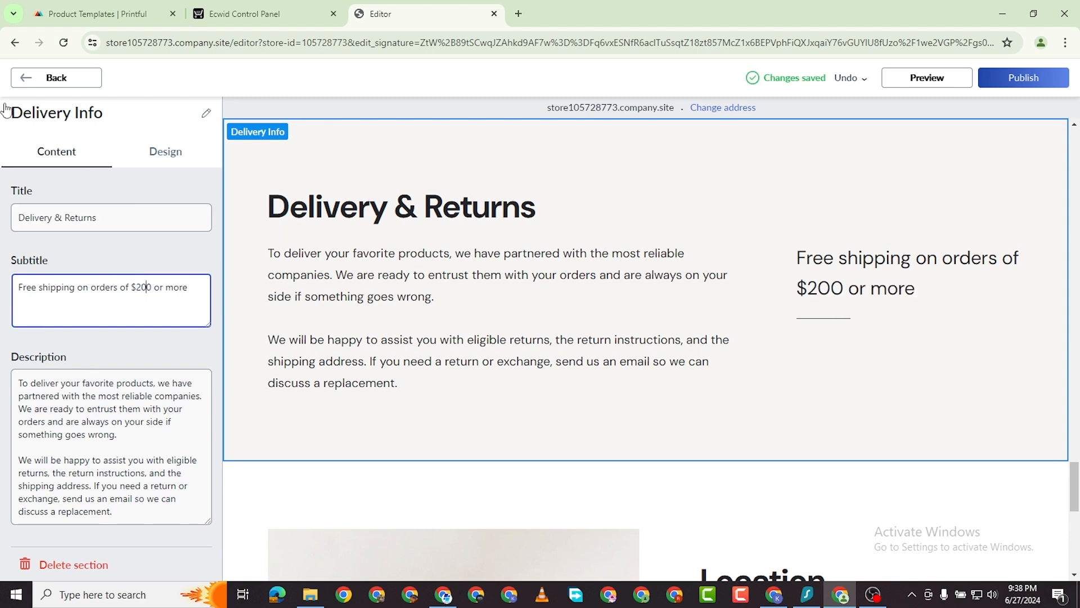
left_click(23, 77)
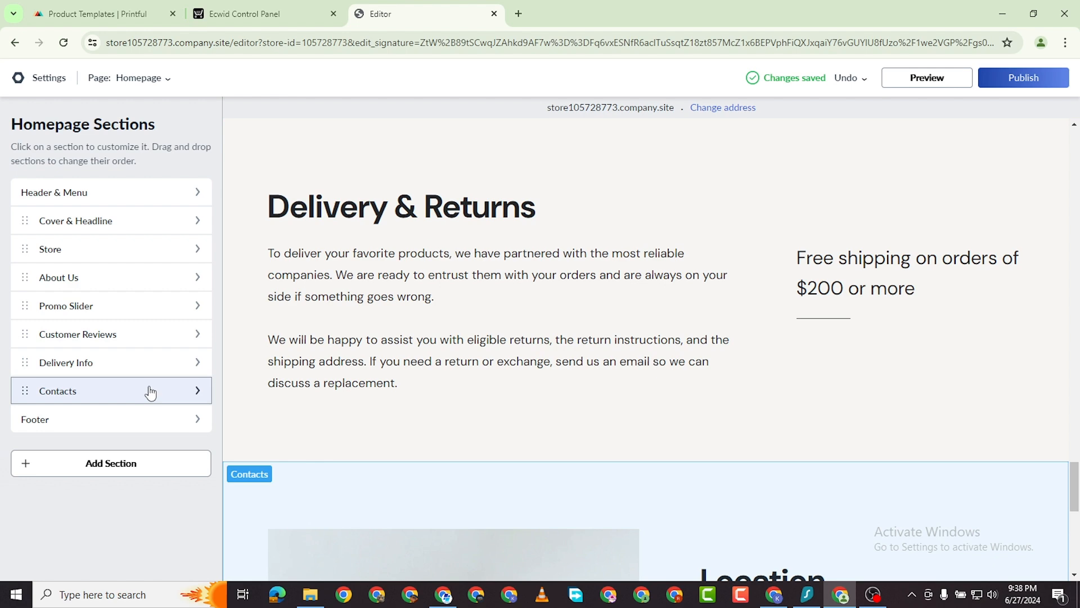
Republish the site with the $200 threshold and bring up the 'Your website' settings panel.
left_click(150, 390)
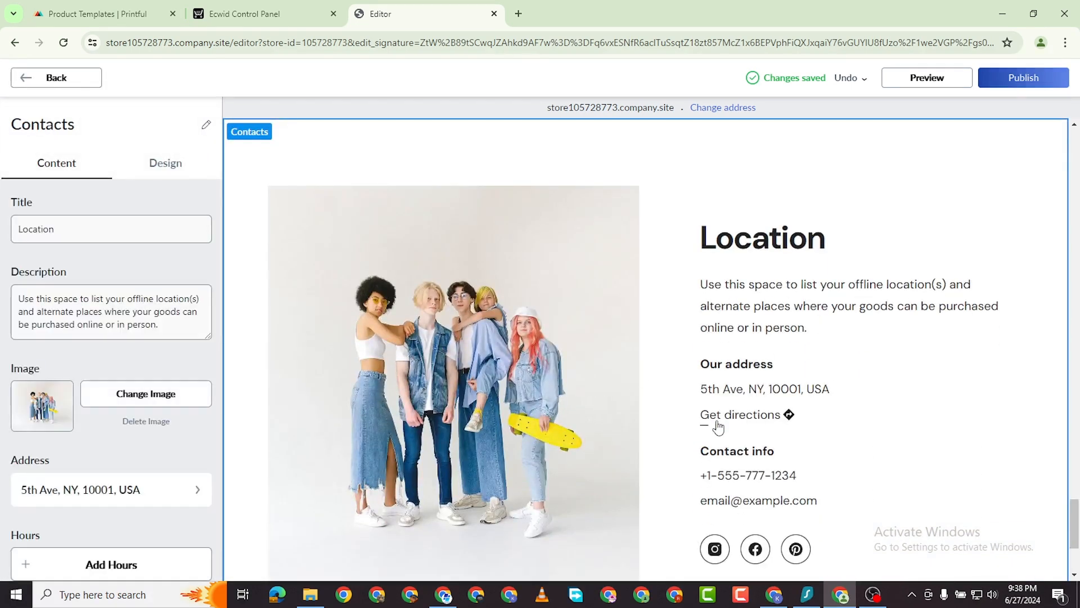
scroll(719, 428, "down", 1)
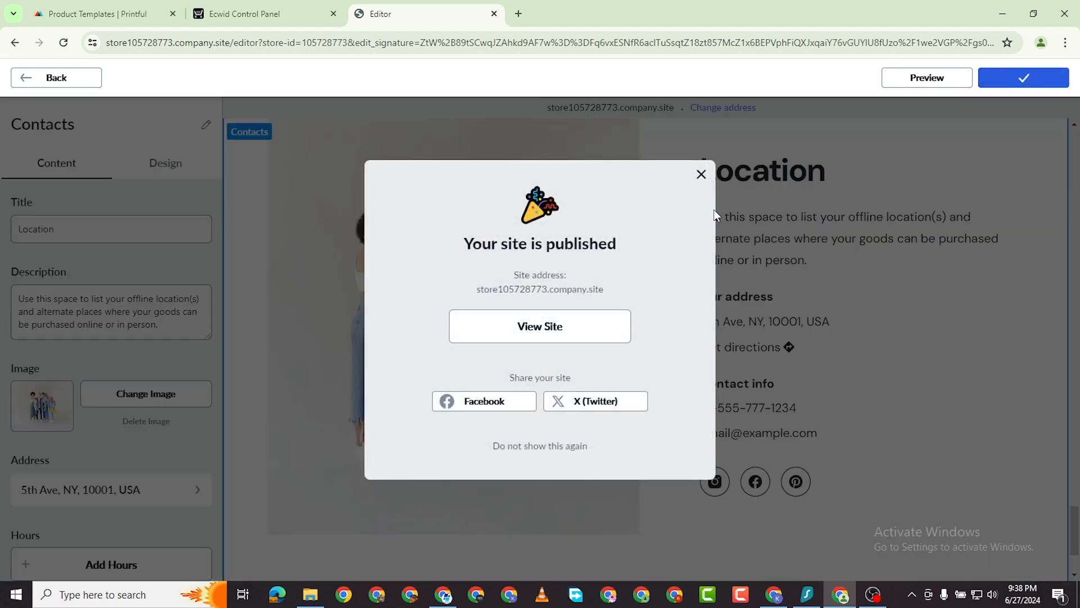
left_click(701, 175)
left_click(29, 82)
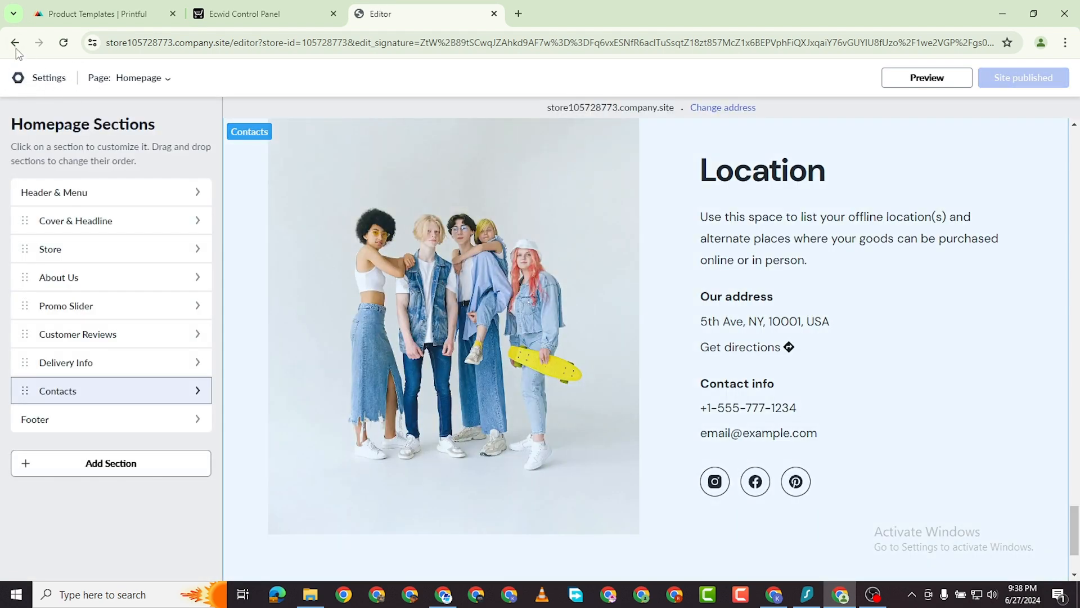
left_click(34, 77)
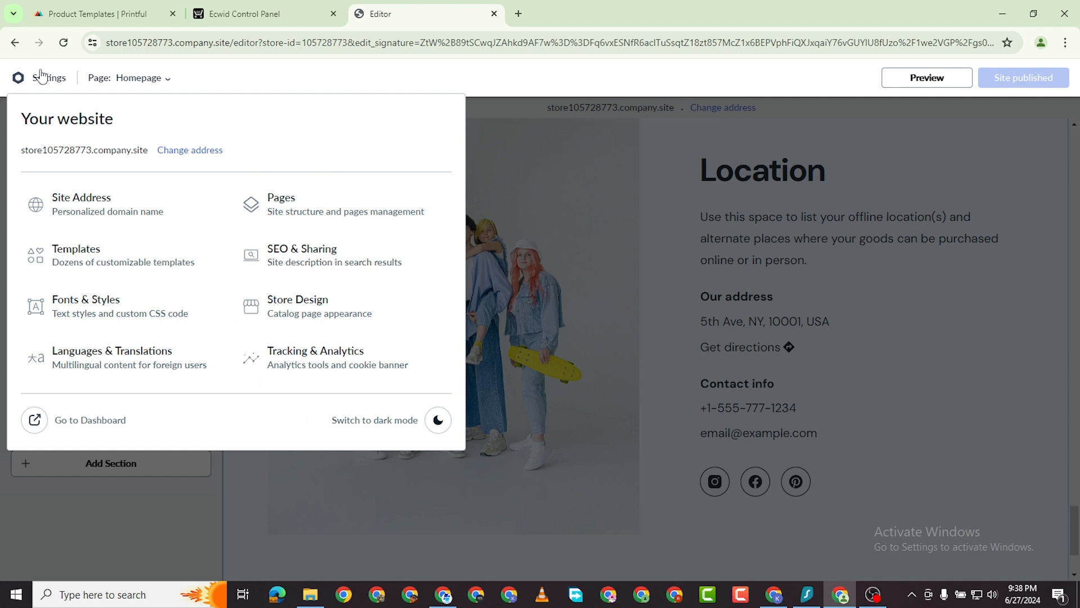
Go to the Ecwid dashboard and reach General Settings through 'Review regional settings'.
left_click(80, 428)
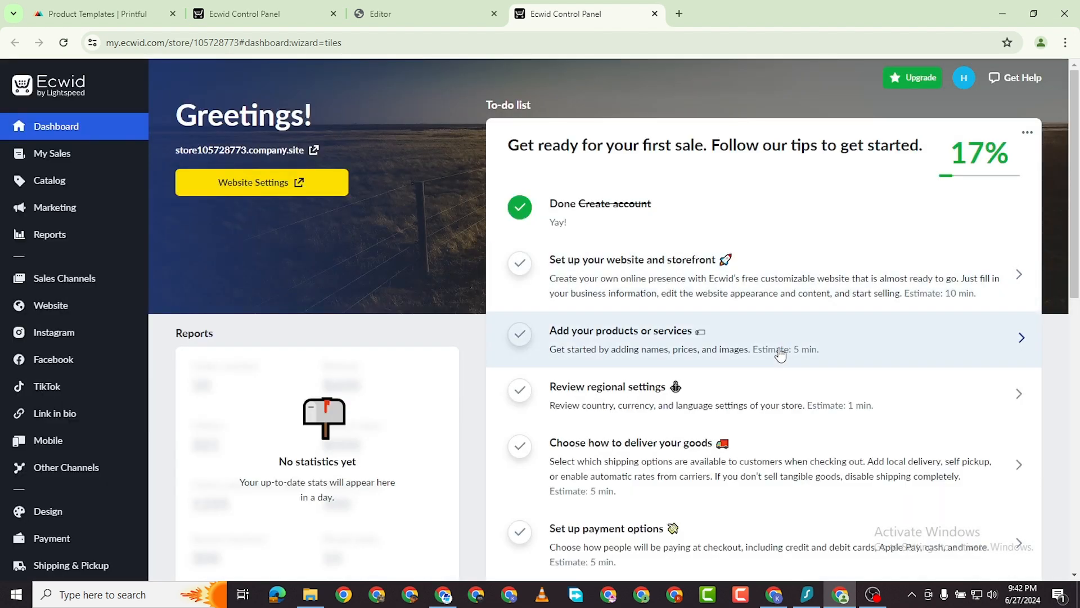
scroll(780, 349, "down", 1)
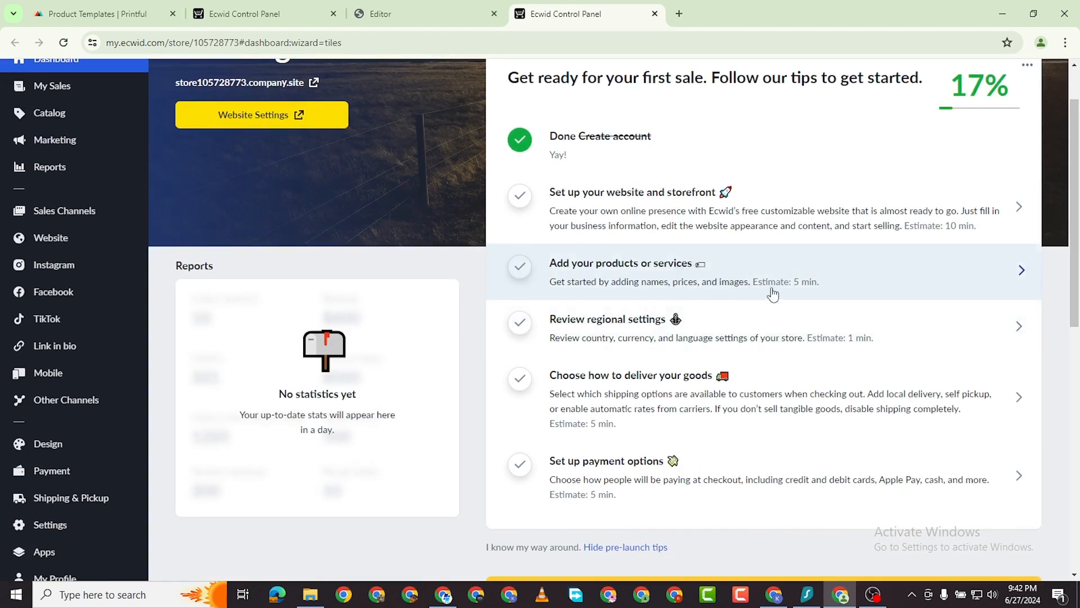
left_click(787, 332)
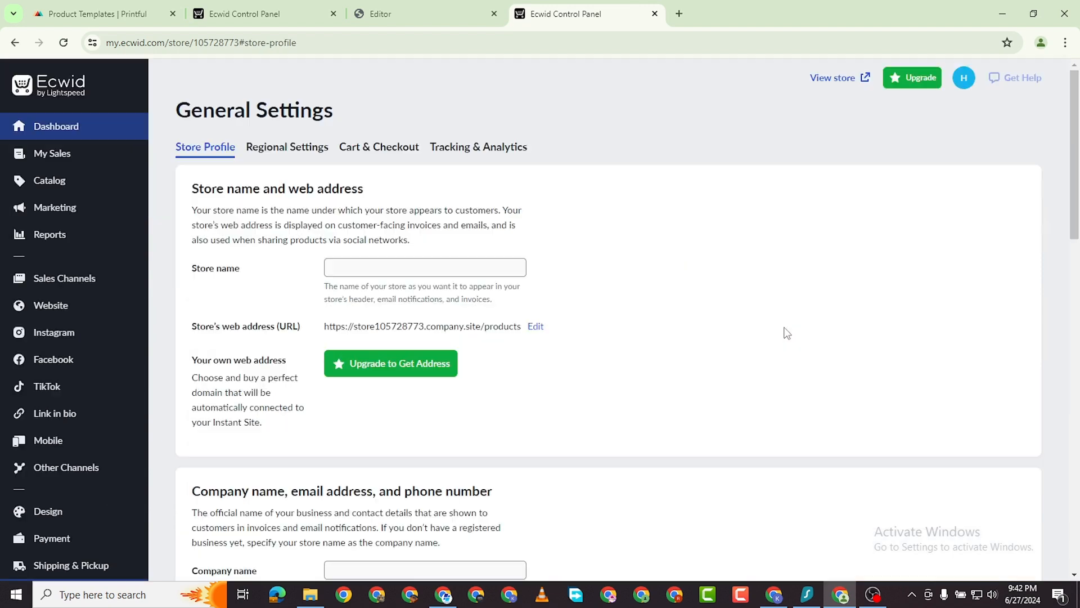
Replace the store name 'Online Store' with 'Our' and go to the web address settings.
triple_click(393, 269)
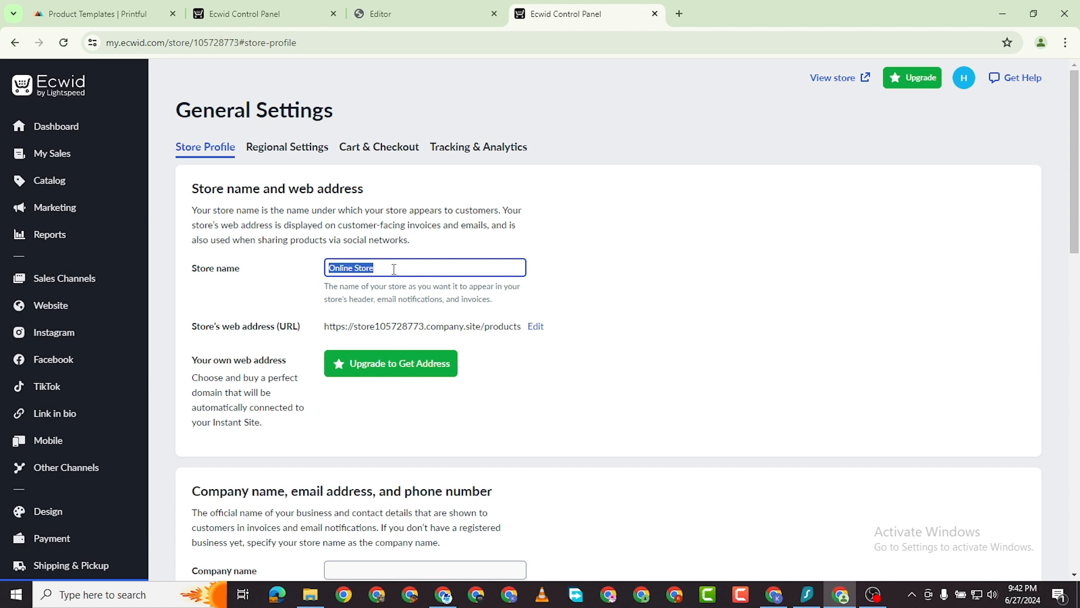
type("Our")
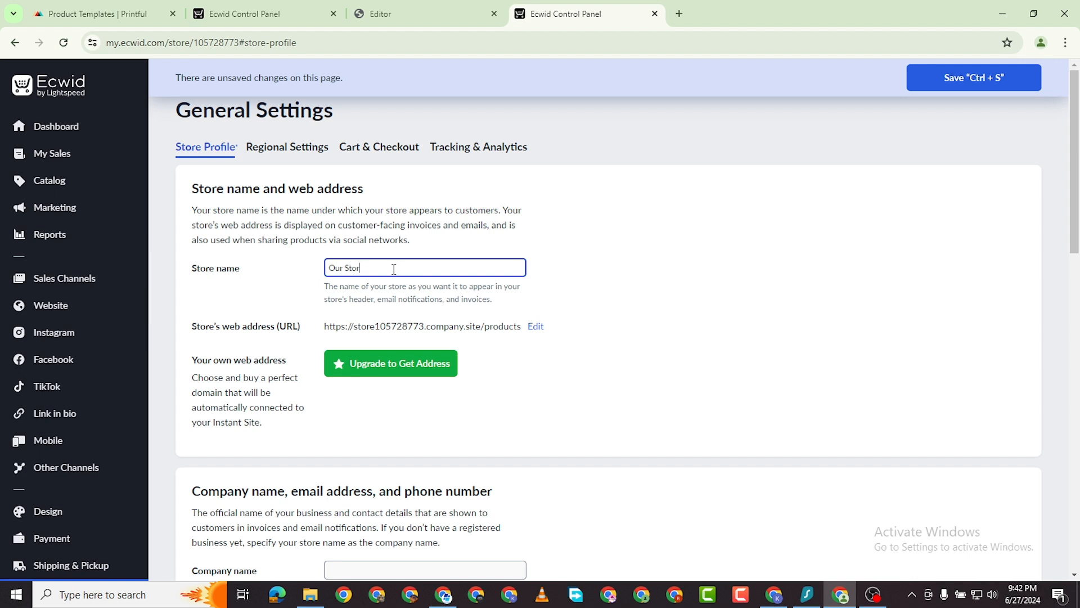
left_click(534, 328)
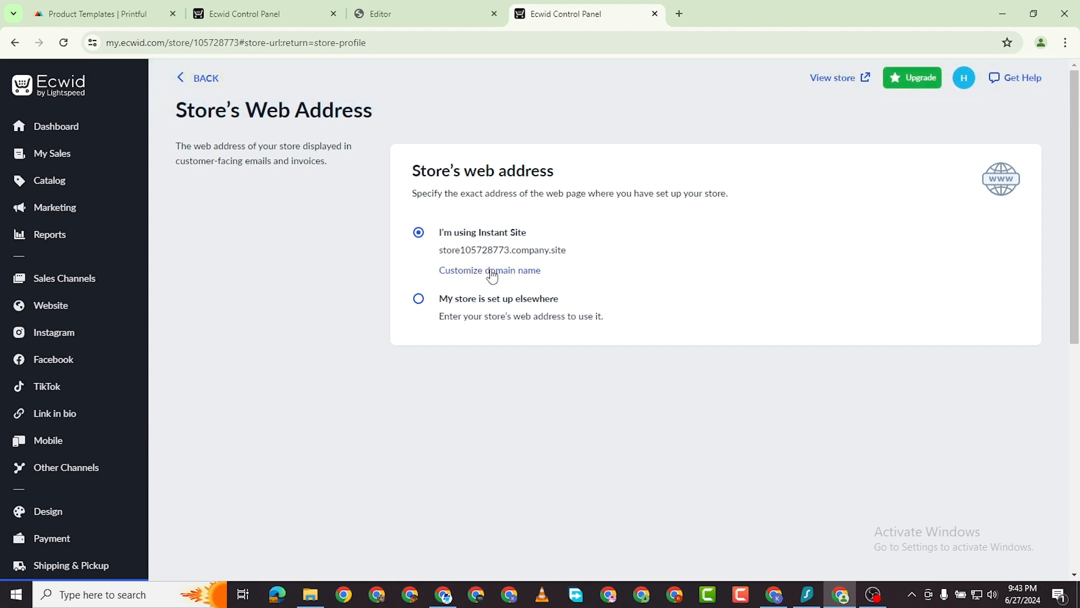
Discard the unsaved name change and select the current company.site subdomain in the Instant Site URL dialog.
left_click(492, 272)
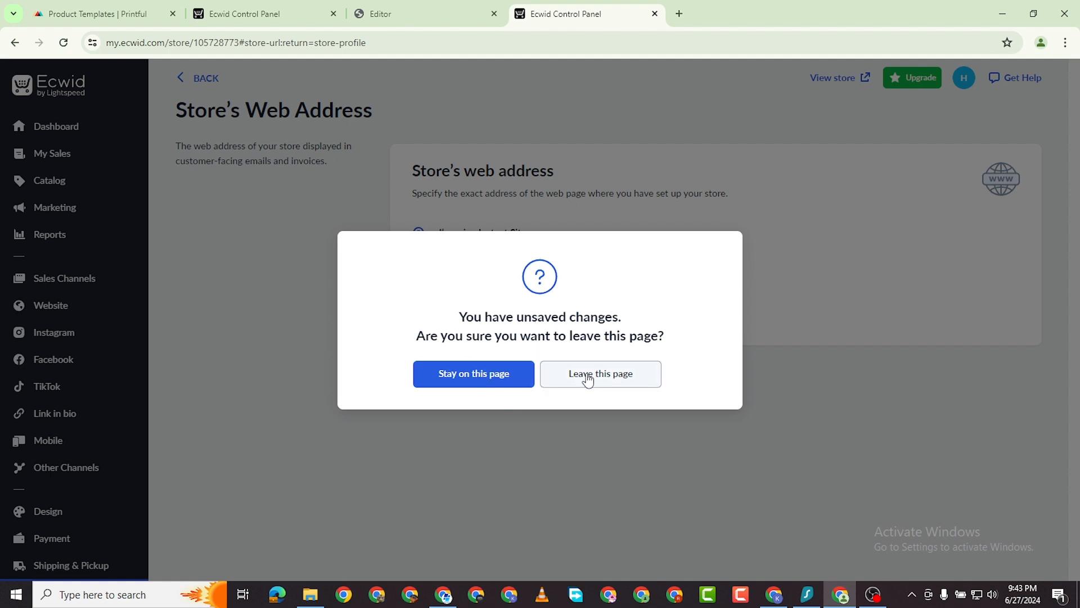
left_click(499, 378)
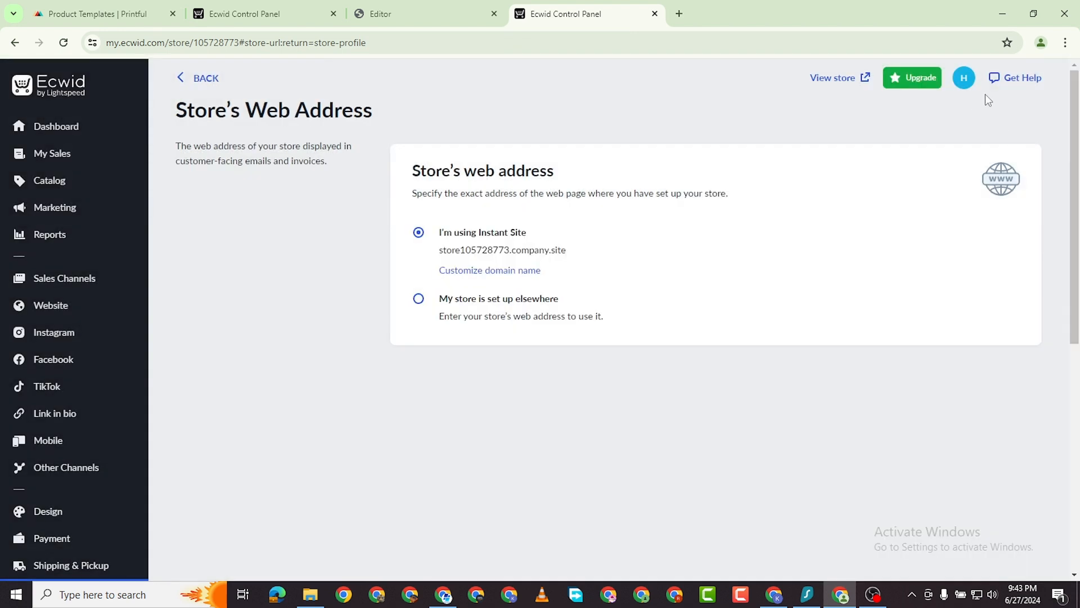
left_click(488, 272)
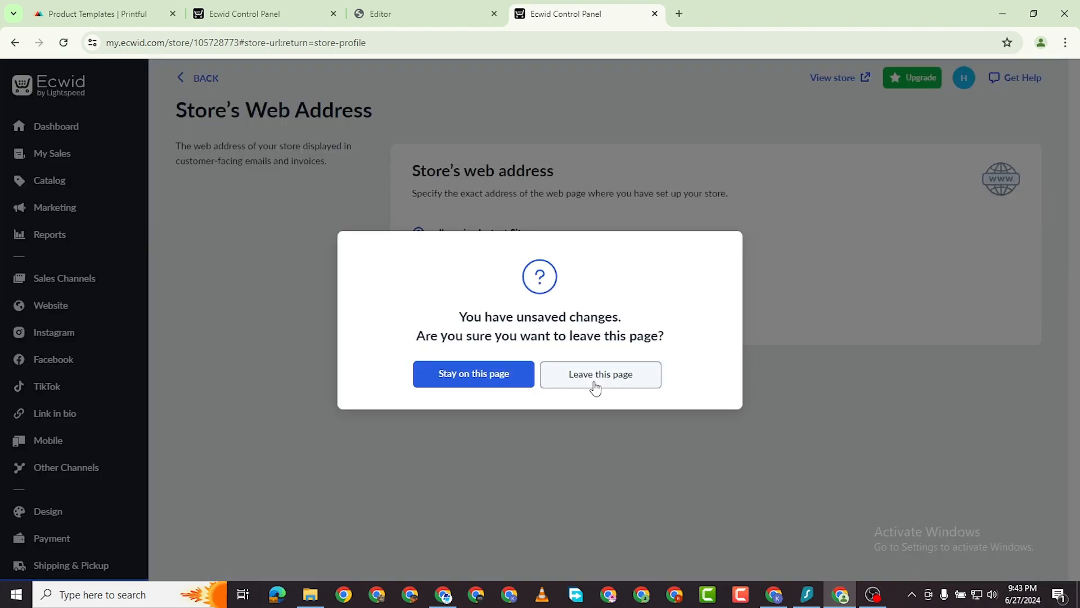
left_click(593, 377)
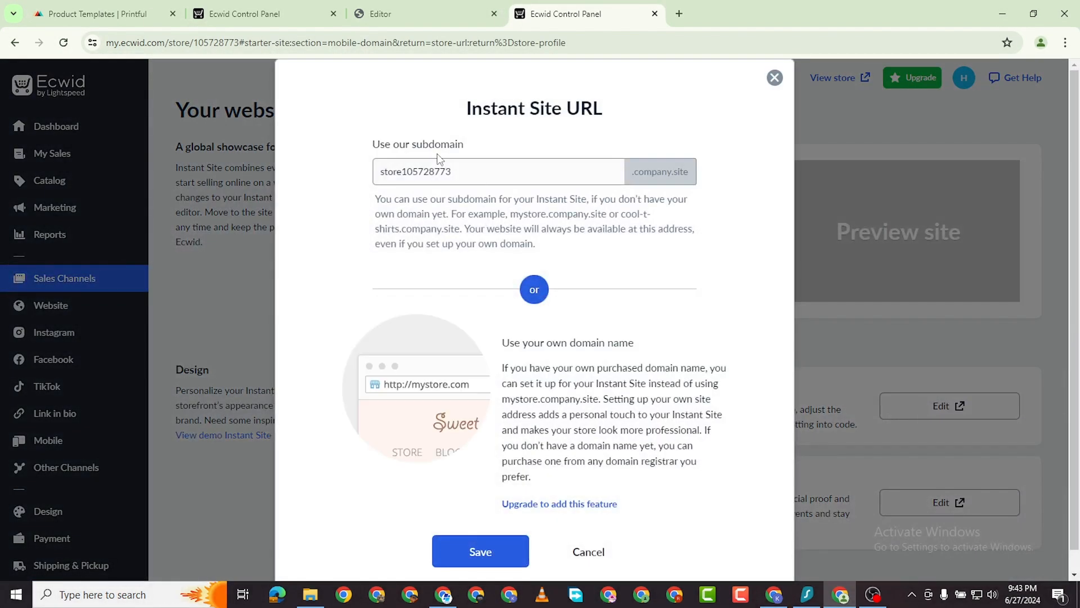
left_click(464, 177)
double_click(464, 176)
left_click(500, 173)
double_click(503, 173)
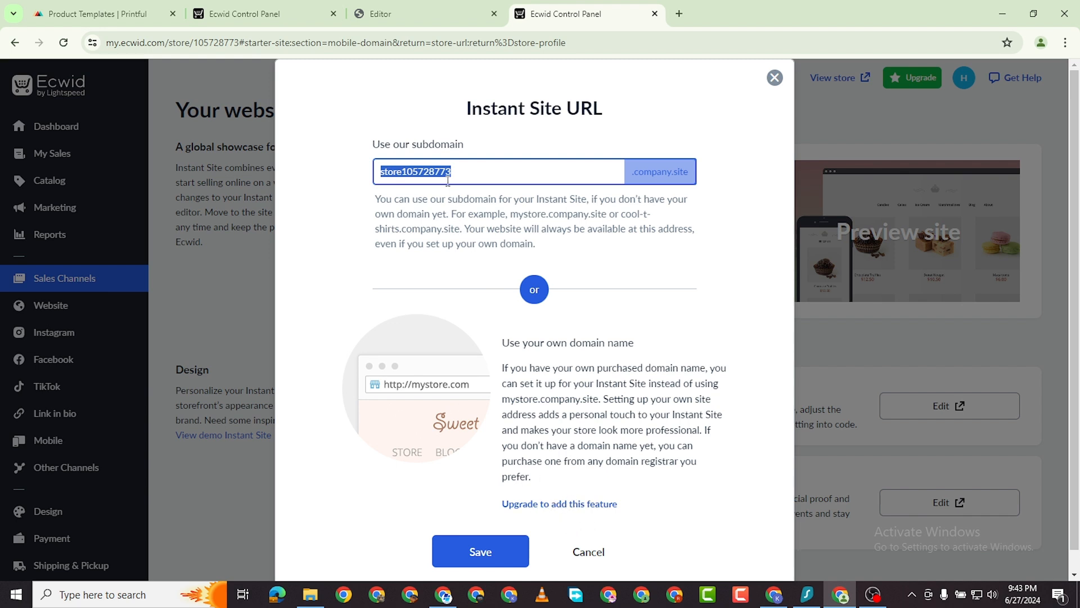
Try the subdomain ourmerch, then save ourrmerch after ourmerch is reported as taken.
type("ourmerch")
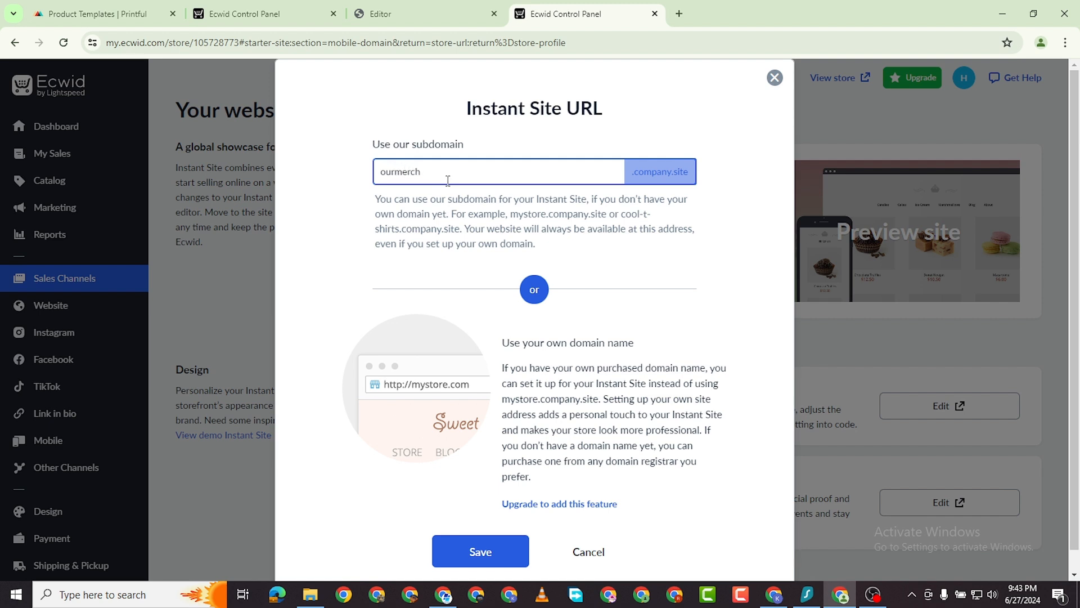
scroll(585, 438, "down", 1)
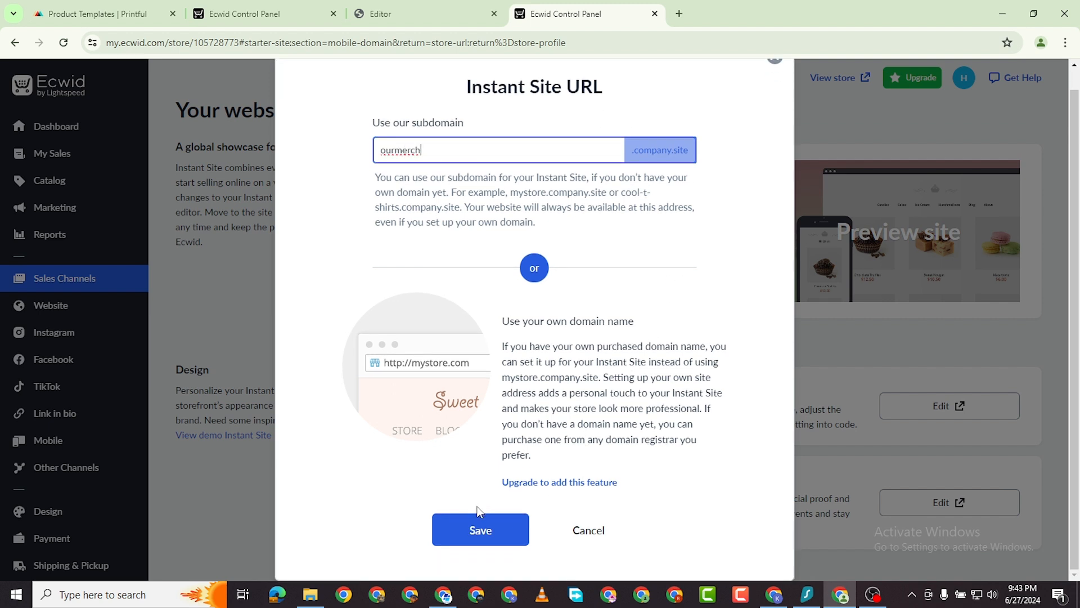
left_click(485, 526)
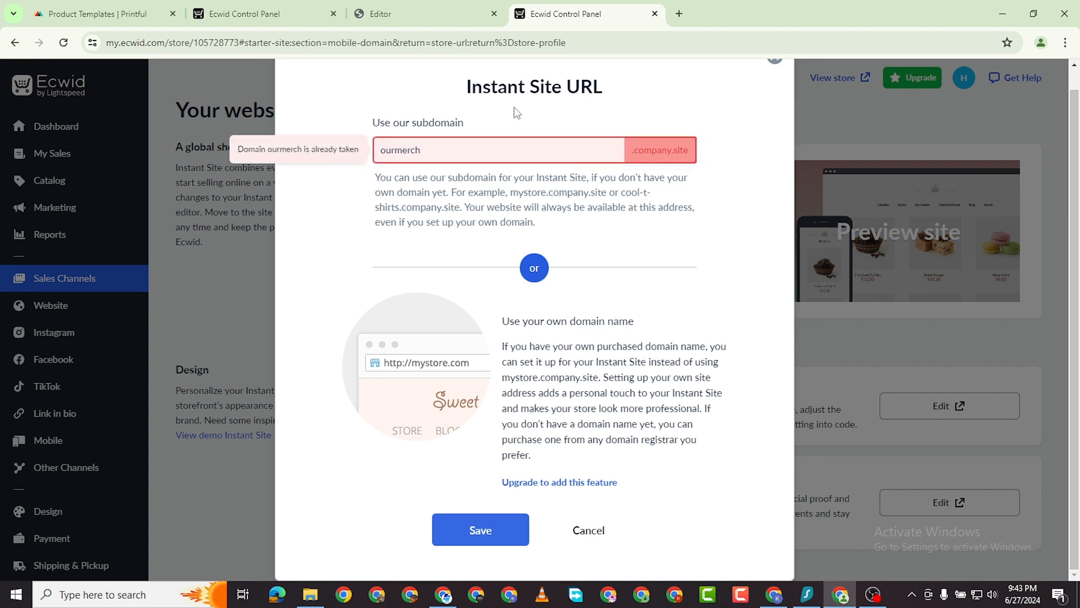
left_click(486, 145)
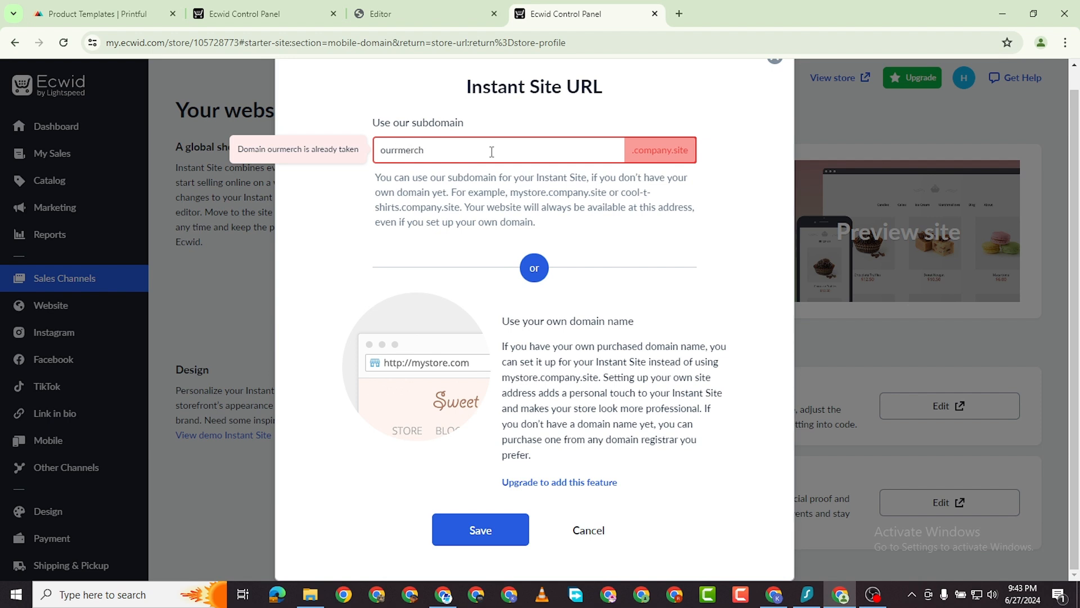
key("BackSpace")
left_click(507, 543)
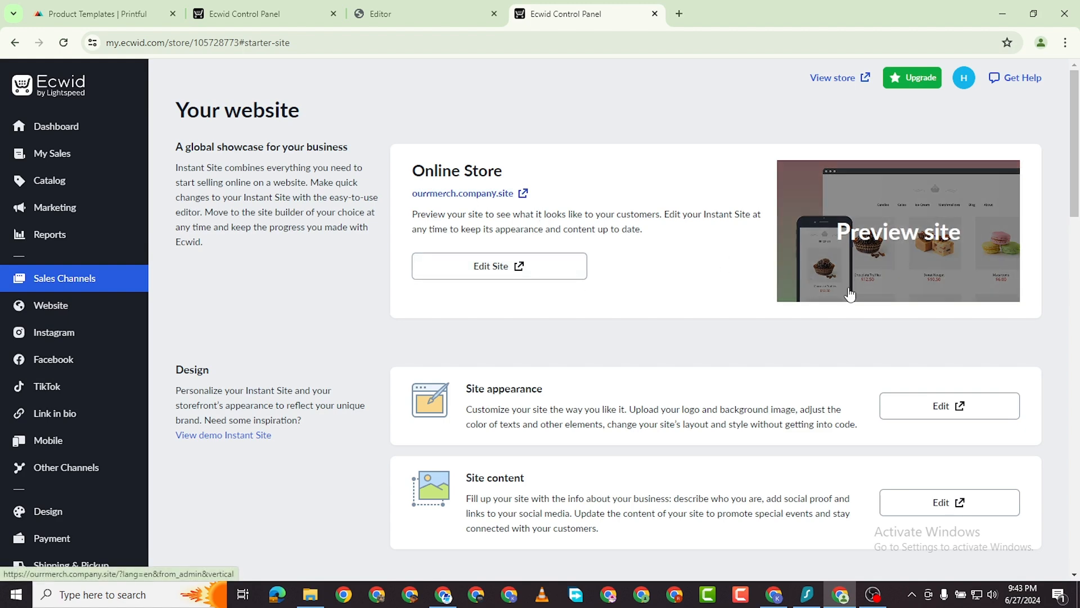
Scroll the Your website page, glance at the Editor tab, and return to the control panel.
scroll(781, 354, "down", 2)
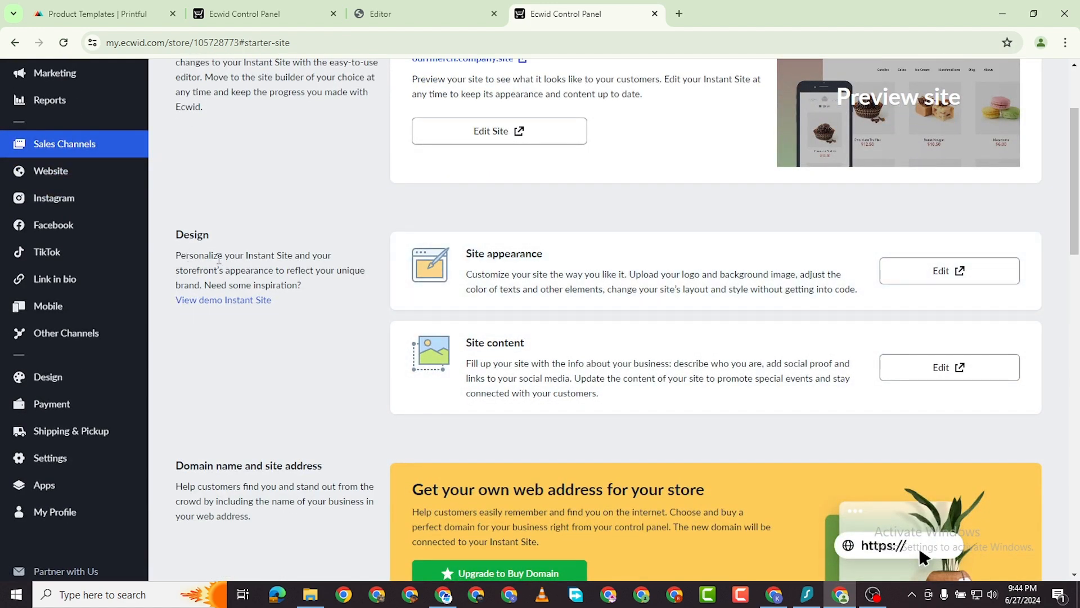
scroll(734, 277, "down", 1)
scroll(796, 313, "down", 4)
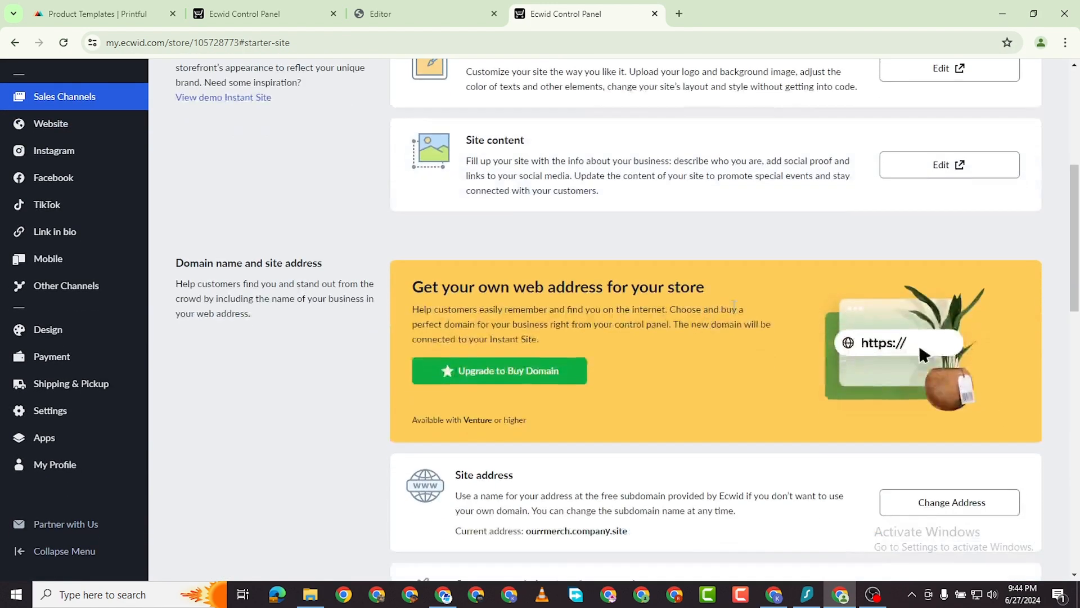
scroll(703, 329, "down", 3)
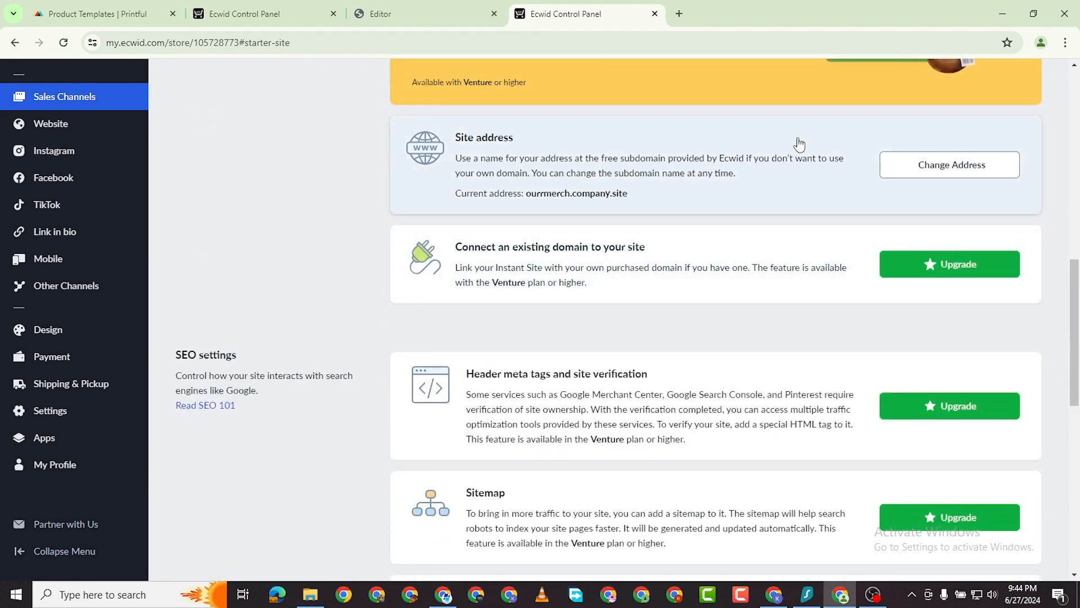
scroll(564, 185, "up", 8)
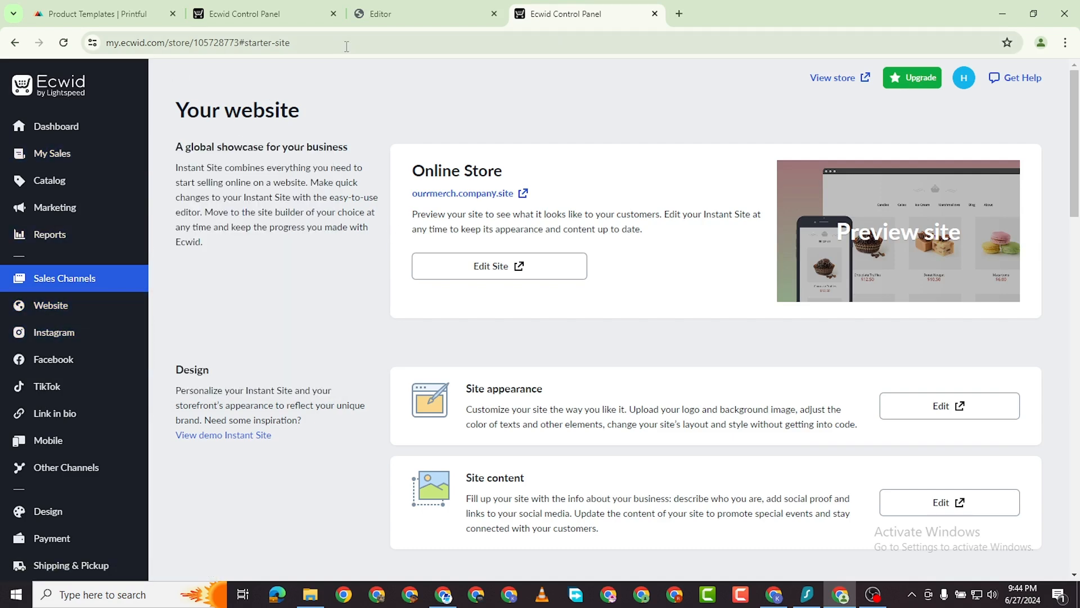
left_click(388, 13)
left_click(612, 16)
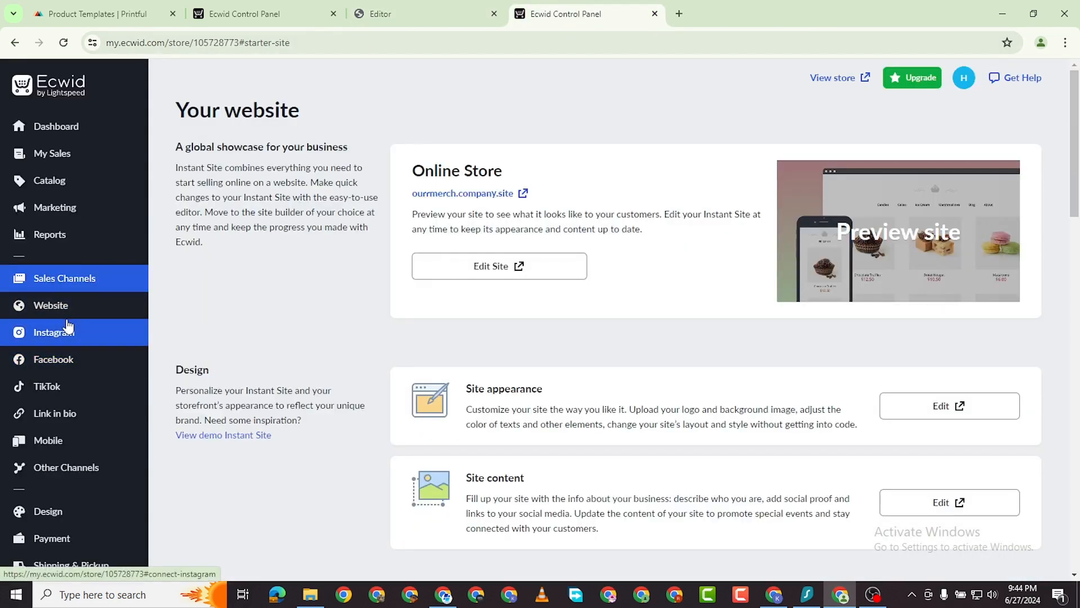
Browse the Website section's Design and SEO settings pages.
left_click(54, 305)
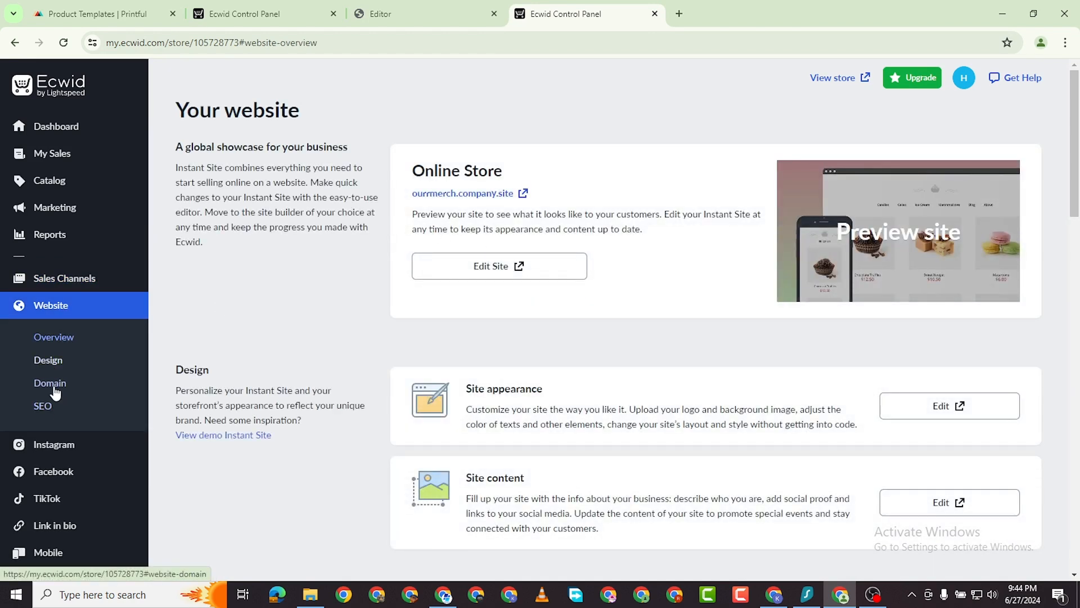
left_click(48, 360)
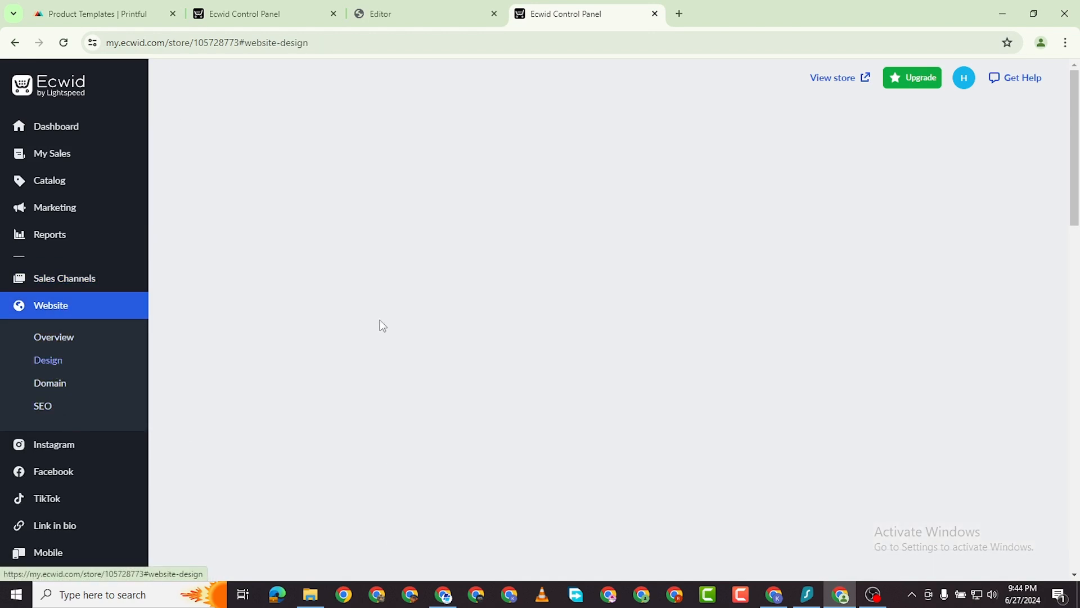
scroll(630, 316, "down", 4)
scroll(622, 287, "down", 2)
scroll(71, 271, "up", 1)
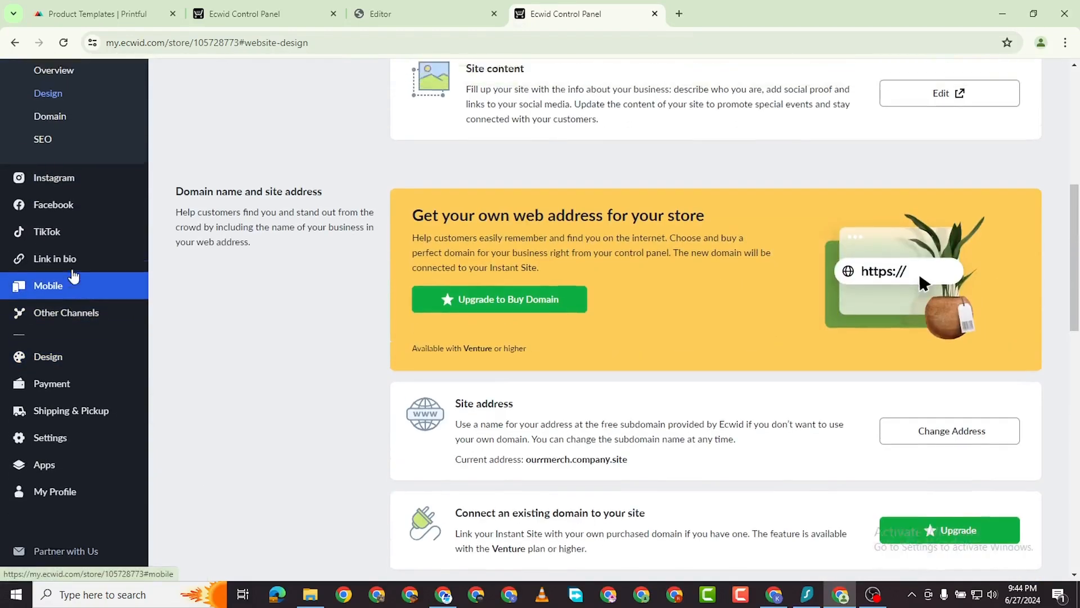
scroll(73, 276, "up", 3)
left_click(41, 314)
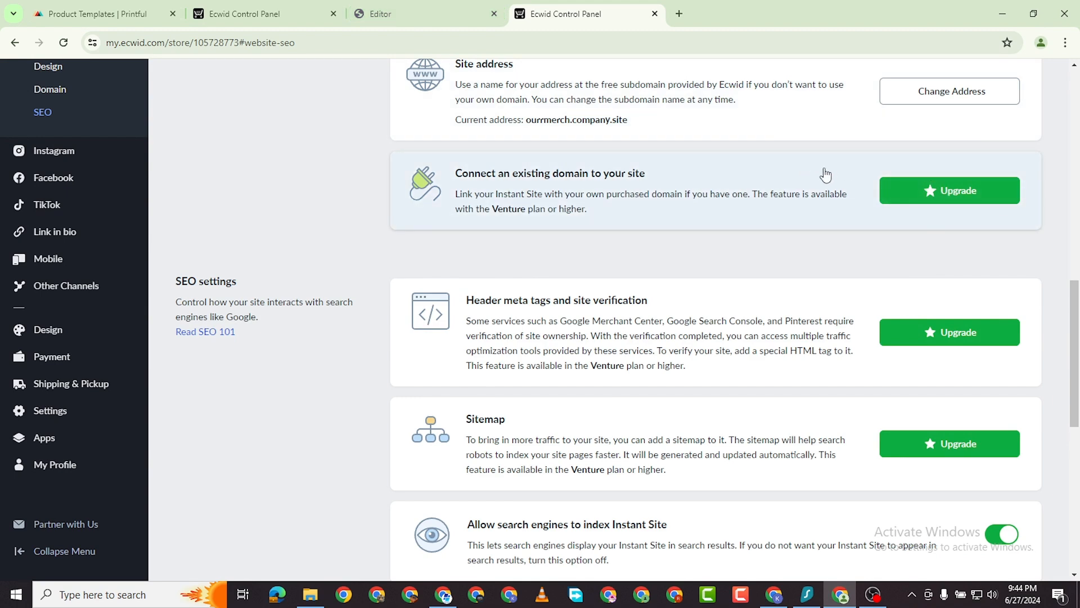
scroll(747, 322, "up", 2)
scroll(674, 352, "down", 5)
scroll(811, 340, "down", 1)
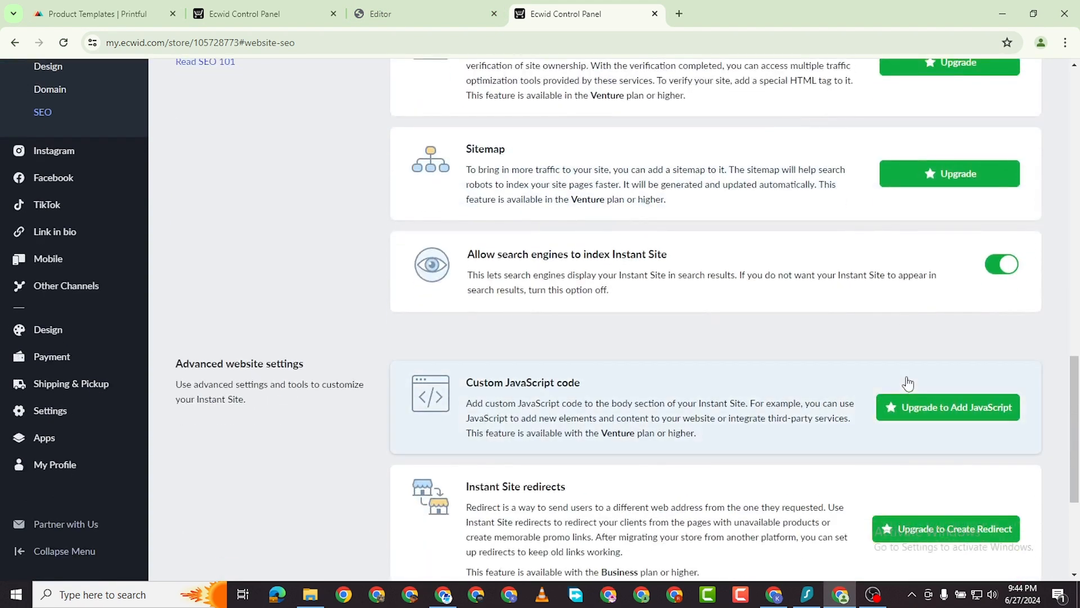
Look over the Selling on Instagram page, then return to the Dashboard.
left_click(62, 162)
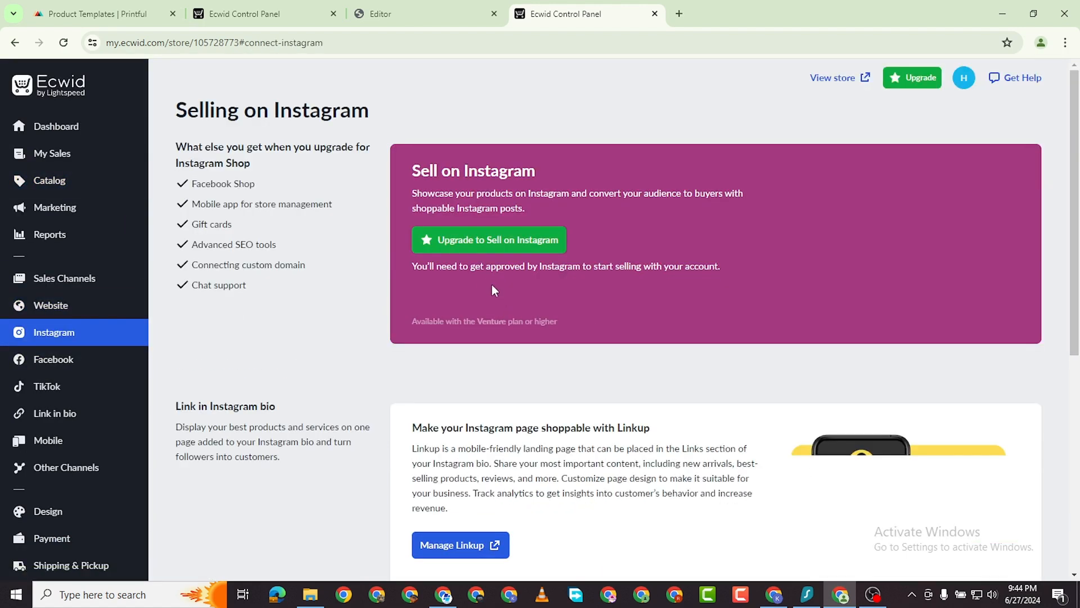
scroll(491, 293, "down", 2)
scroll(493, 313, "down", 1)
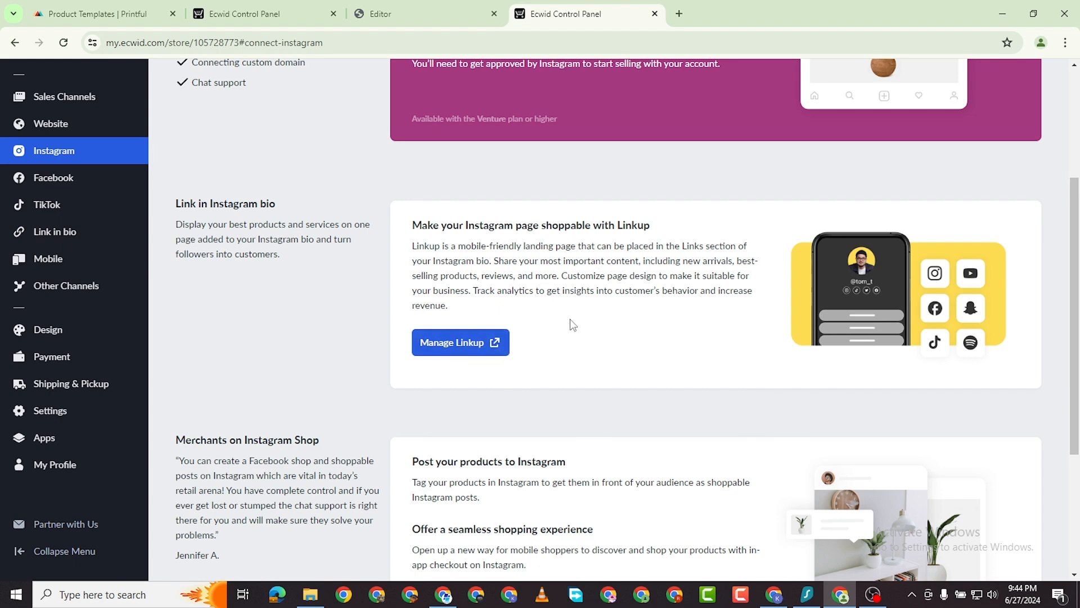
scroll(563, 332, "down", 3)
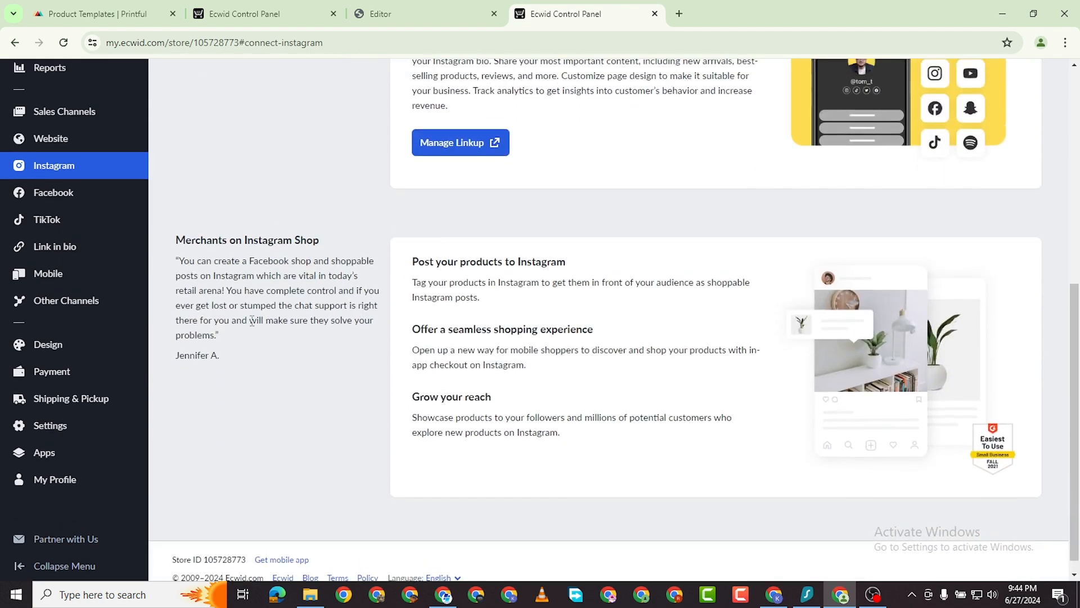
scroll(252, 321, "up", 1)
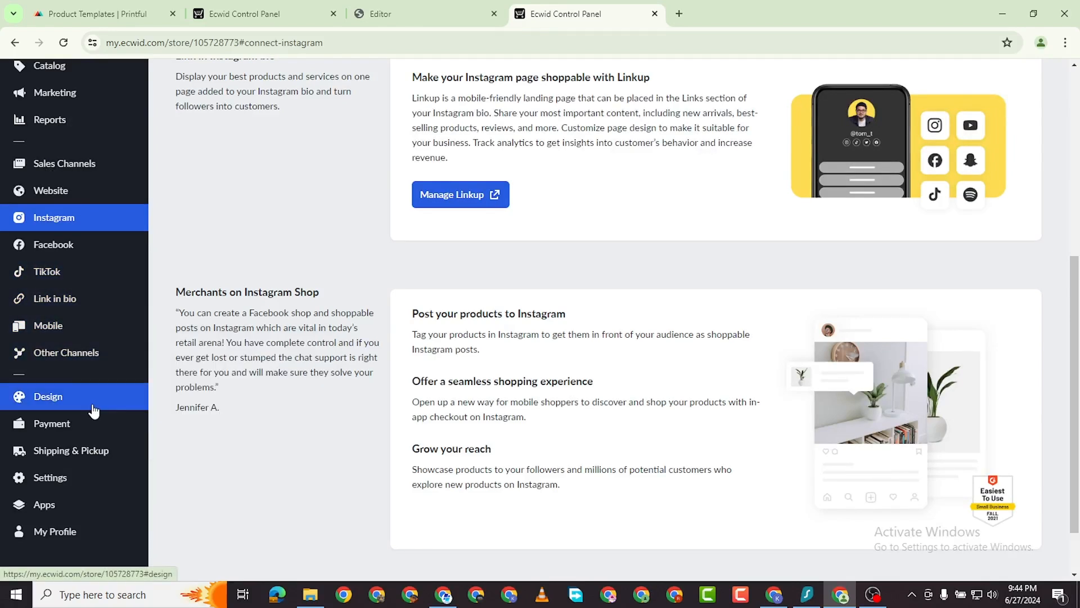
scroll(92, 411, "up", 5)
left_click(65, 131)
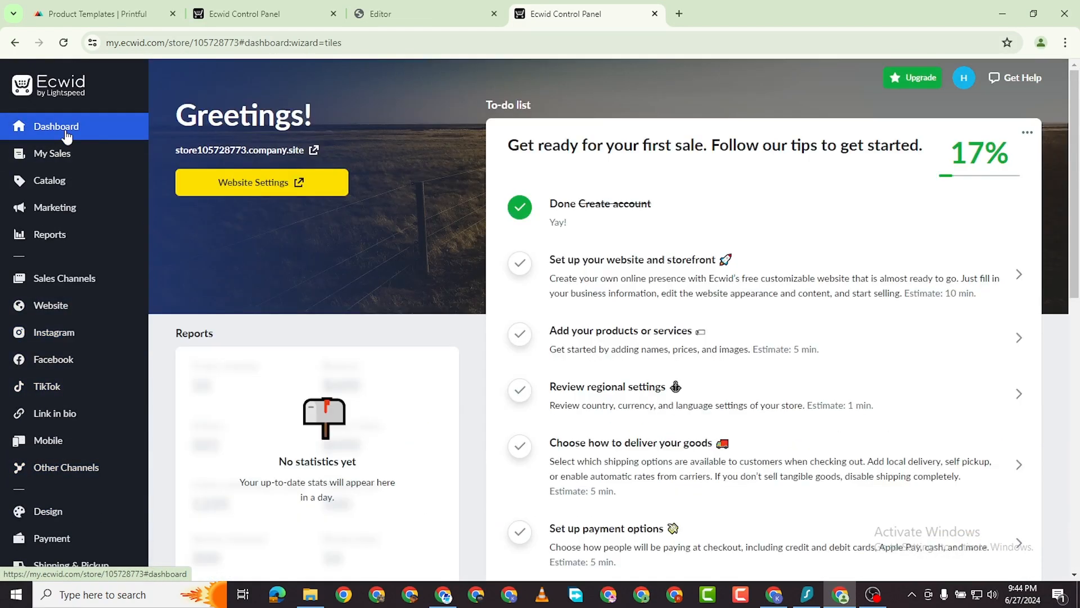
Open regional settings from the to-do list and start filling in the company name, email and phone fields.
scroll(563, 304, "down", 2)
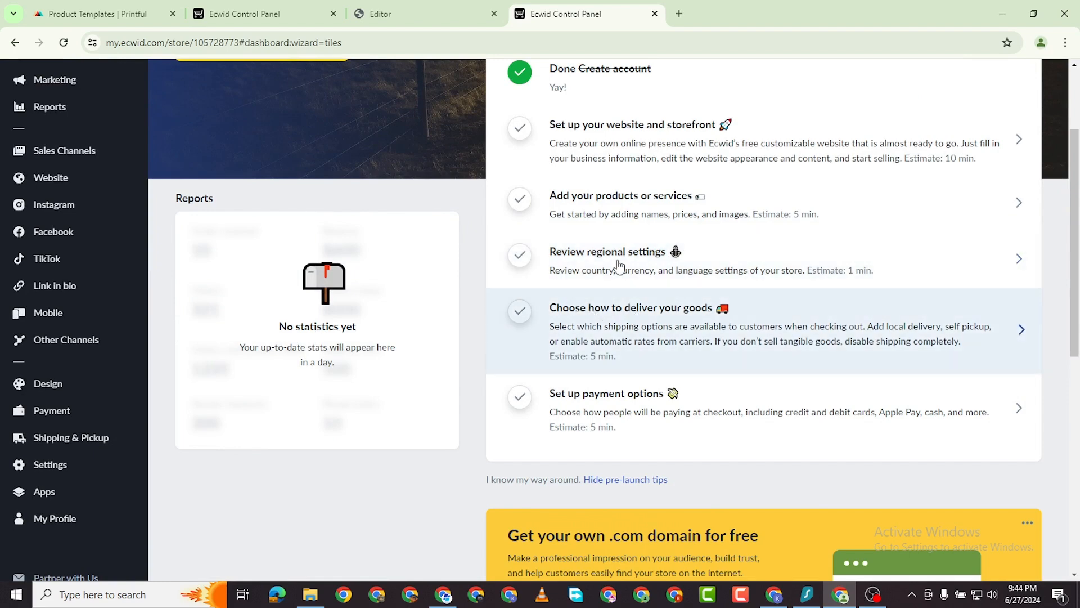
left_click(868, 276)
scroll(355, 388, "down", 5)
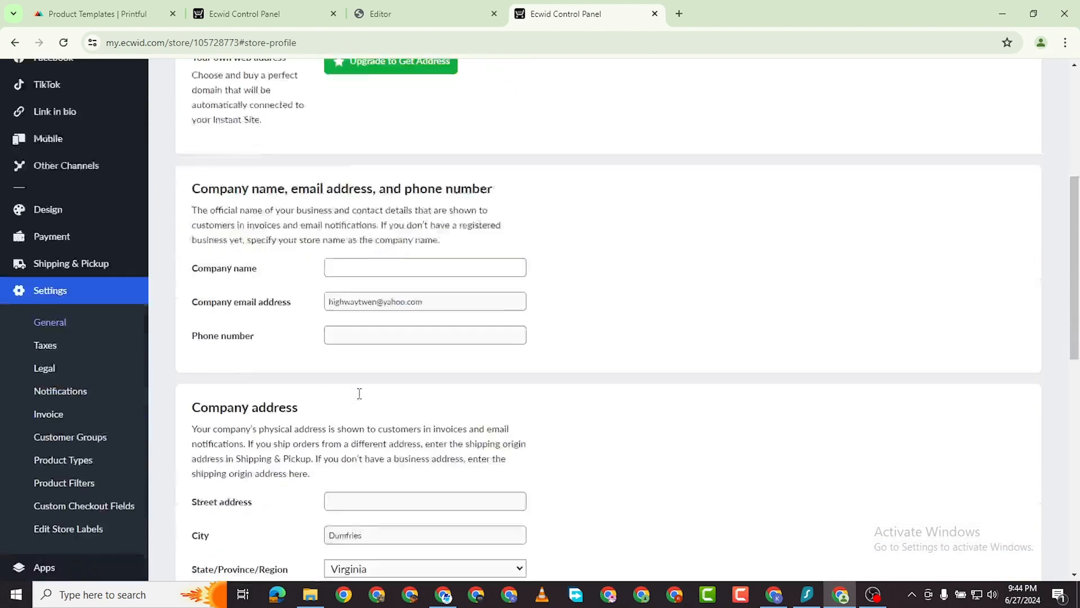
left_click(360, 232)
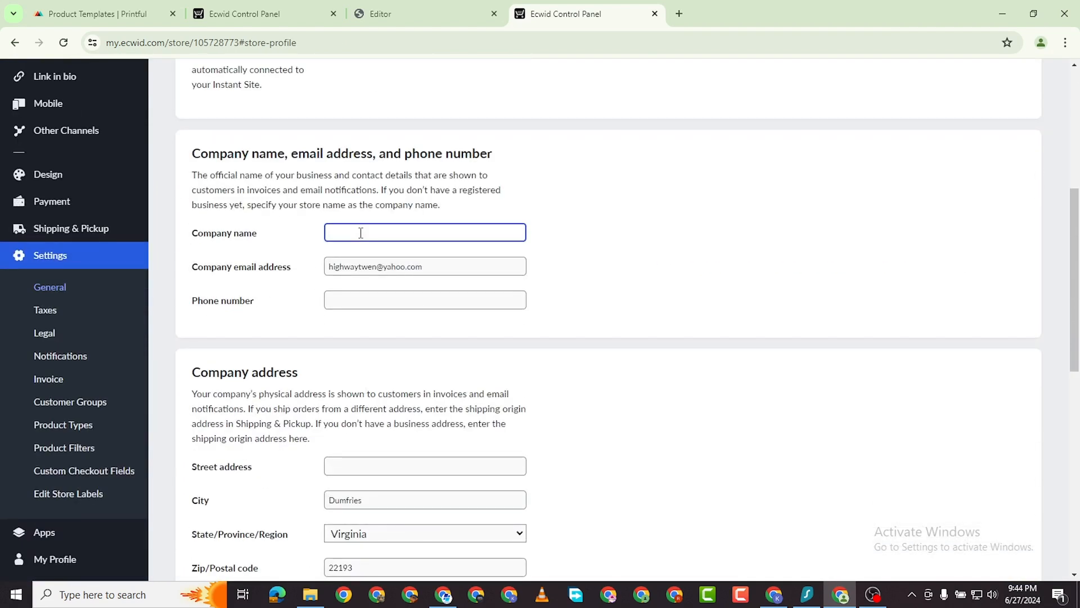
type("Our Merch")
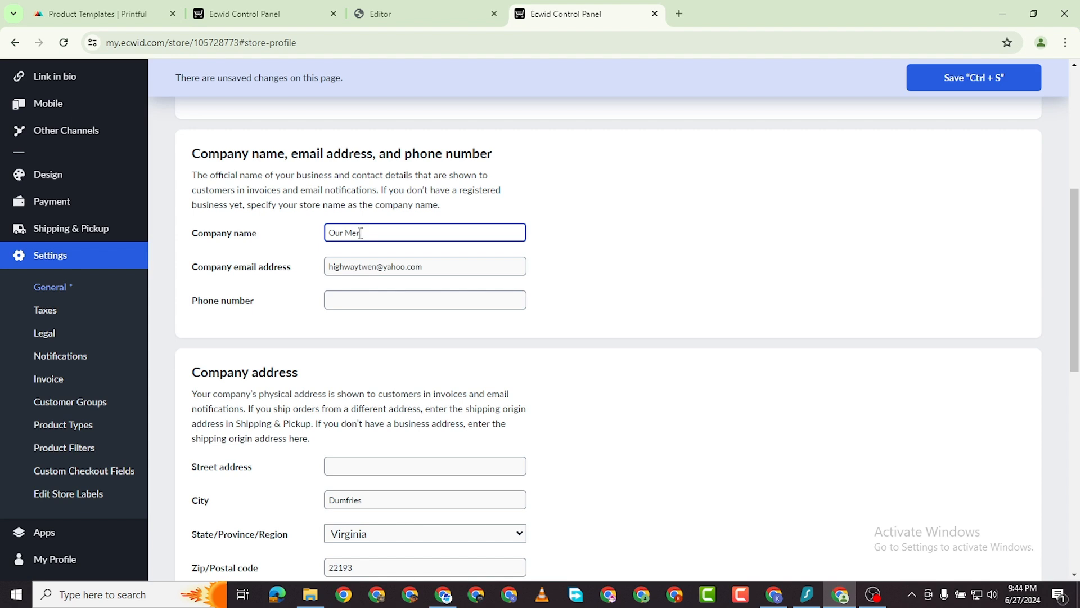
left_click(369, 266)
left_click(368, 301)
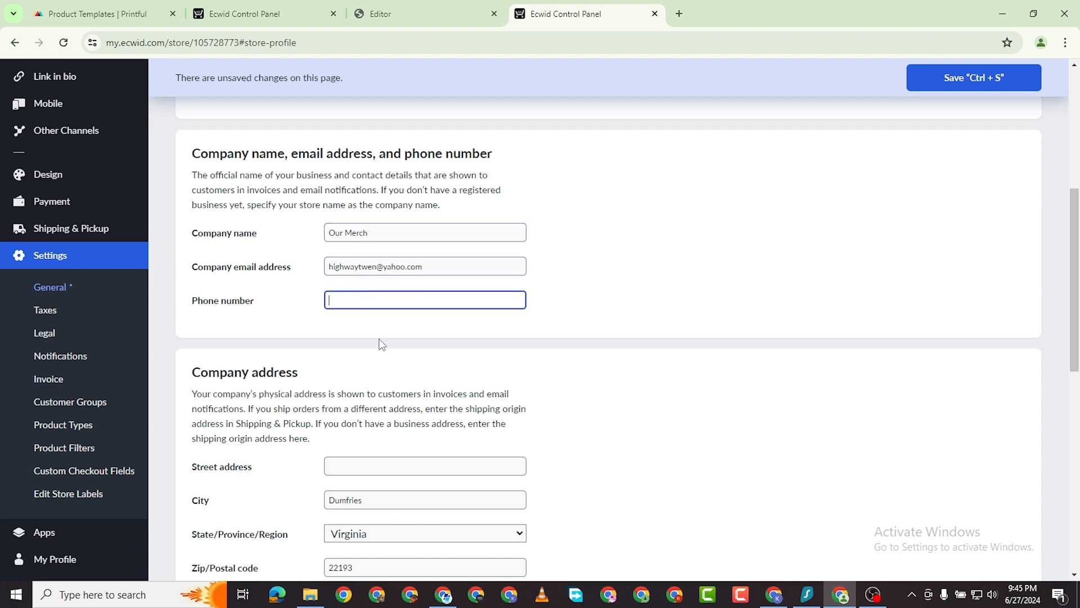
Enter '#' as the Facebook, Instagram and Pinterest links and try saving the profile.
scroll(377, 338, "down", 3)
scroll(368, 305, "down", 3)
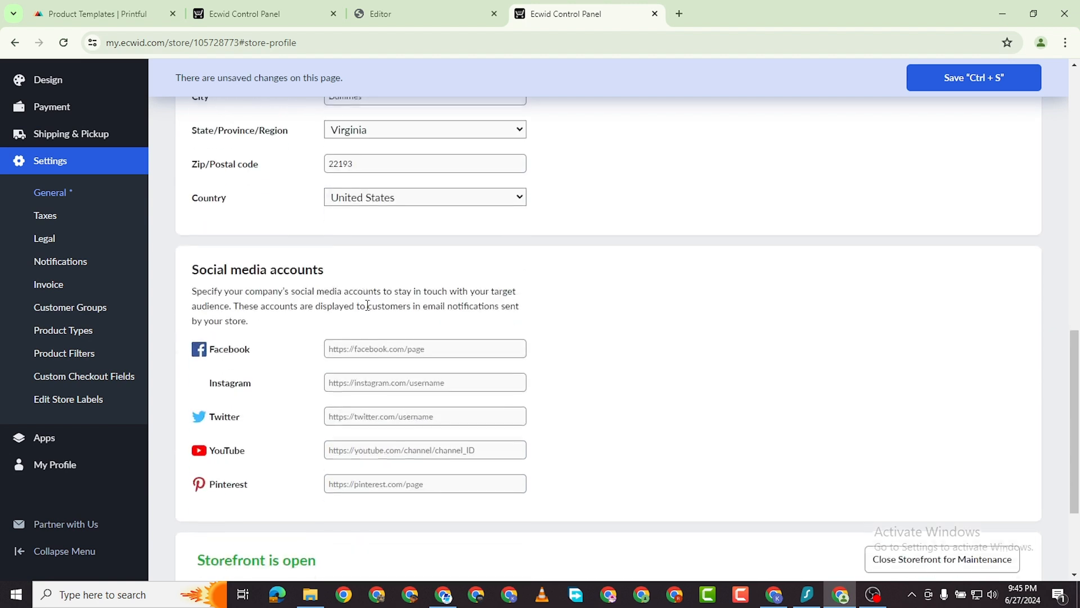
scroll(394, 315, "down", 1)
left_click(384, 279)
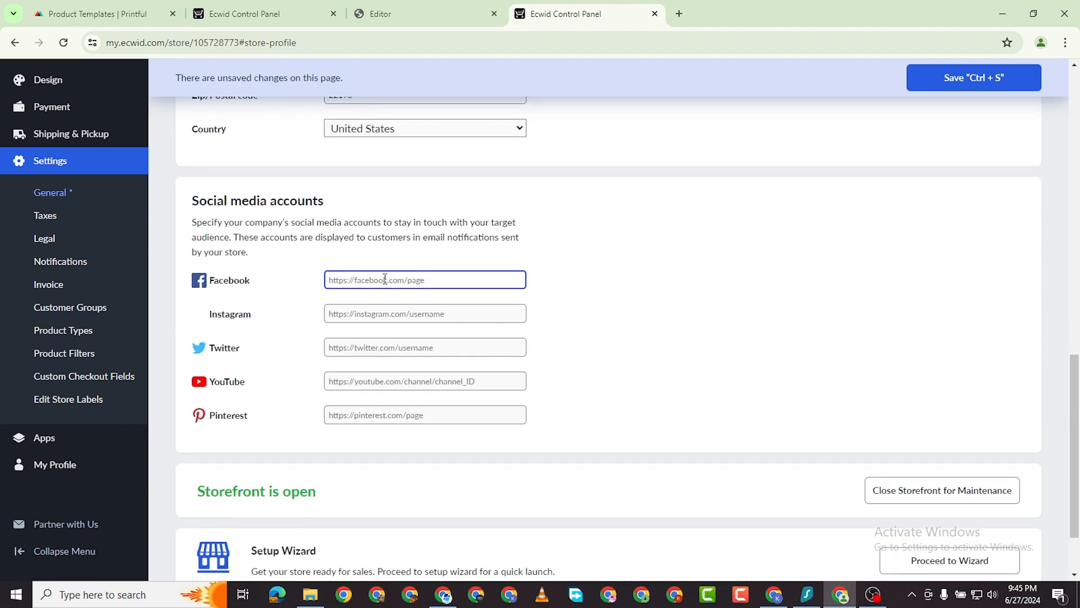
type("#")
left_click(421, 315)
type("#")
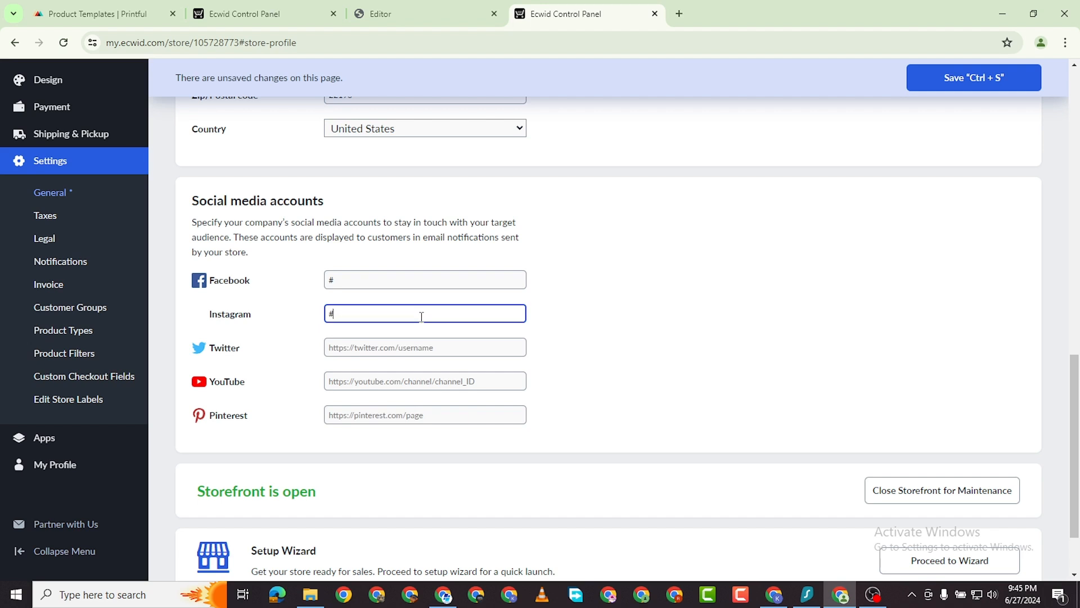
left_click(380, 413)
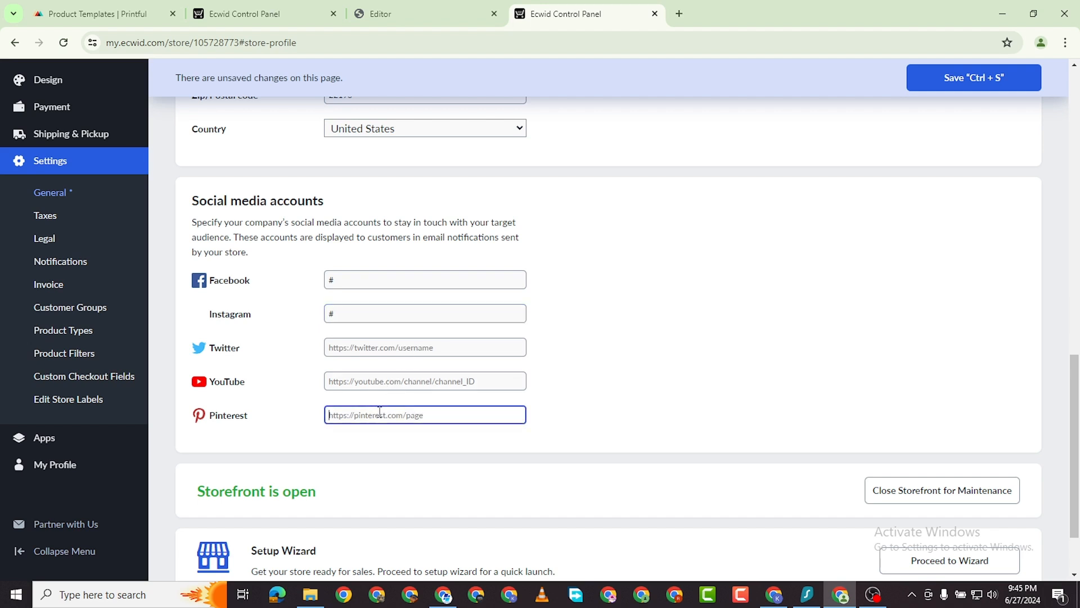
type("#")
left_click(959, 79)
Remove the '#' from all three social links, save the profile, and proceed to the setup wizard.
scroll(363, 248, "down", 1)
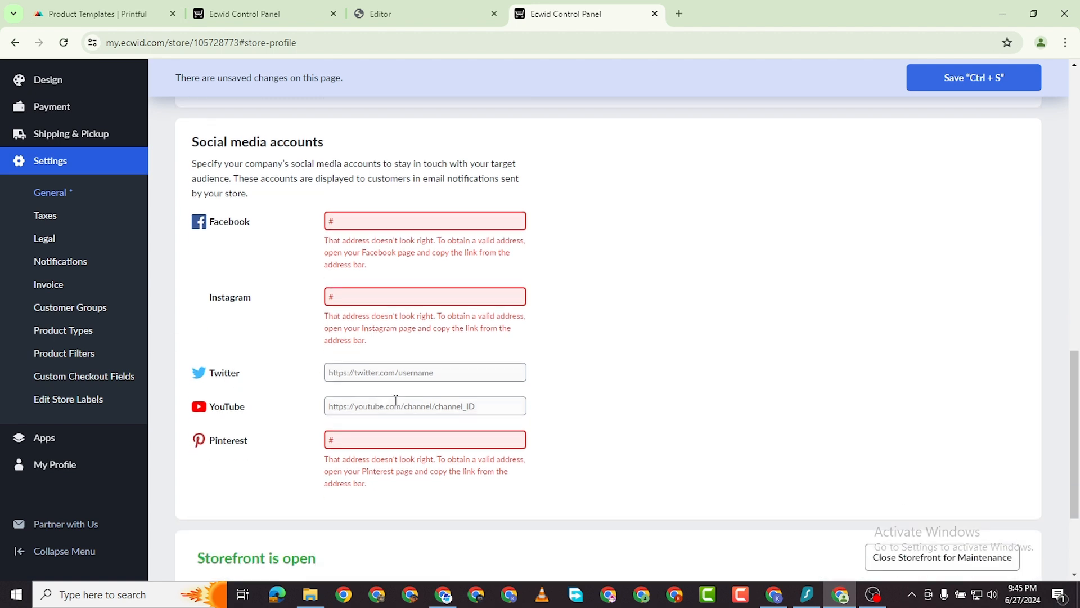
left_click(356, 217)
key("BackSpace")
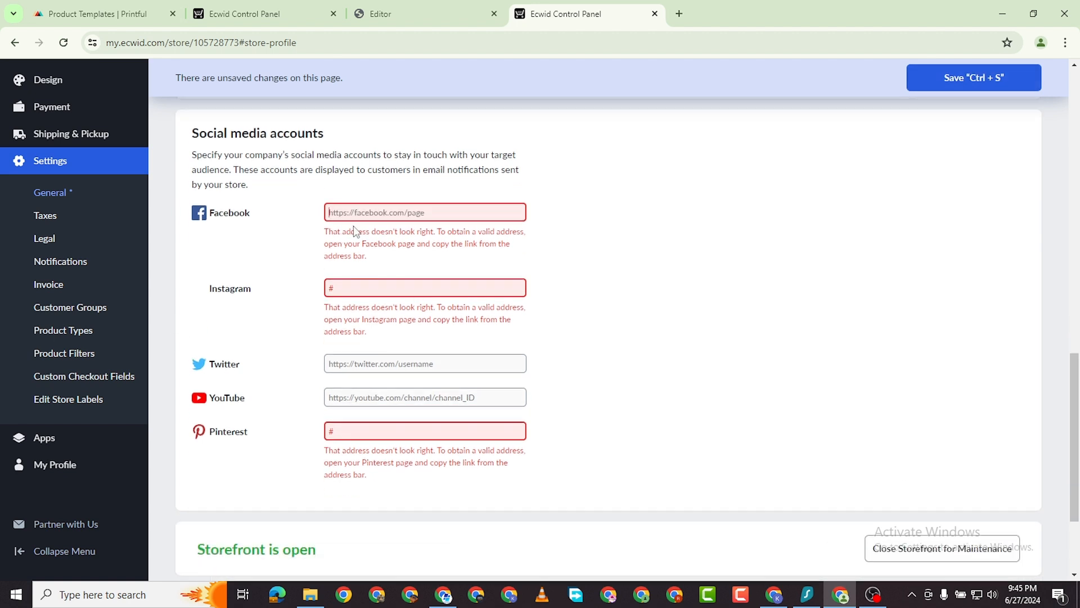
left_click(354, 289)
key("BackSpace")
left_click(385, 429)
key("BackSpace")
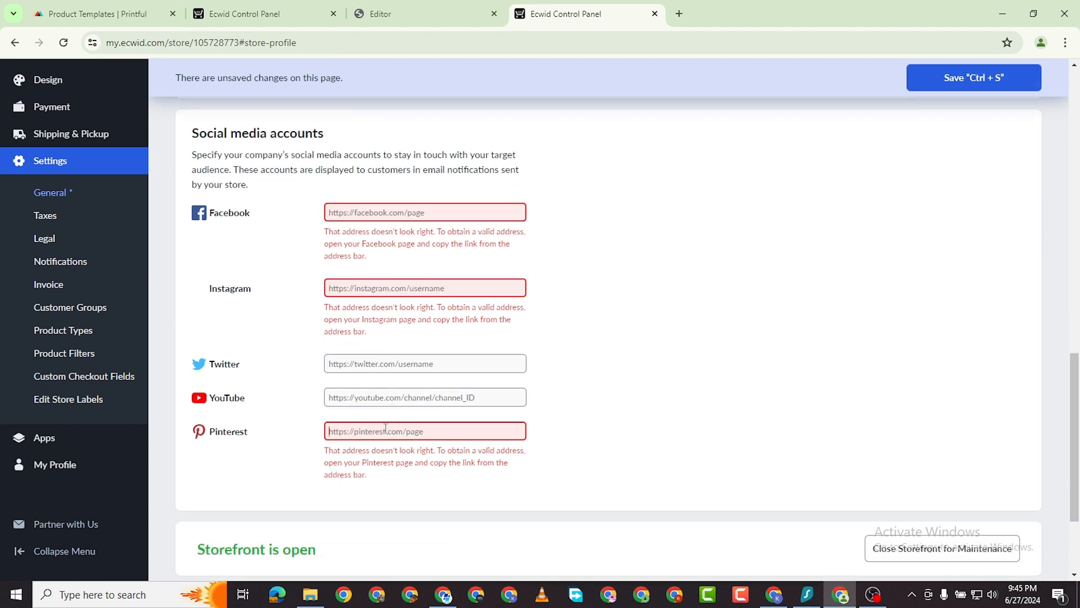
left_click(944, 80)
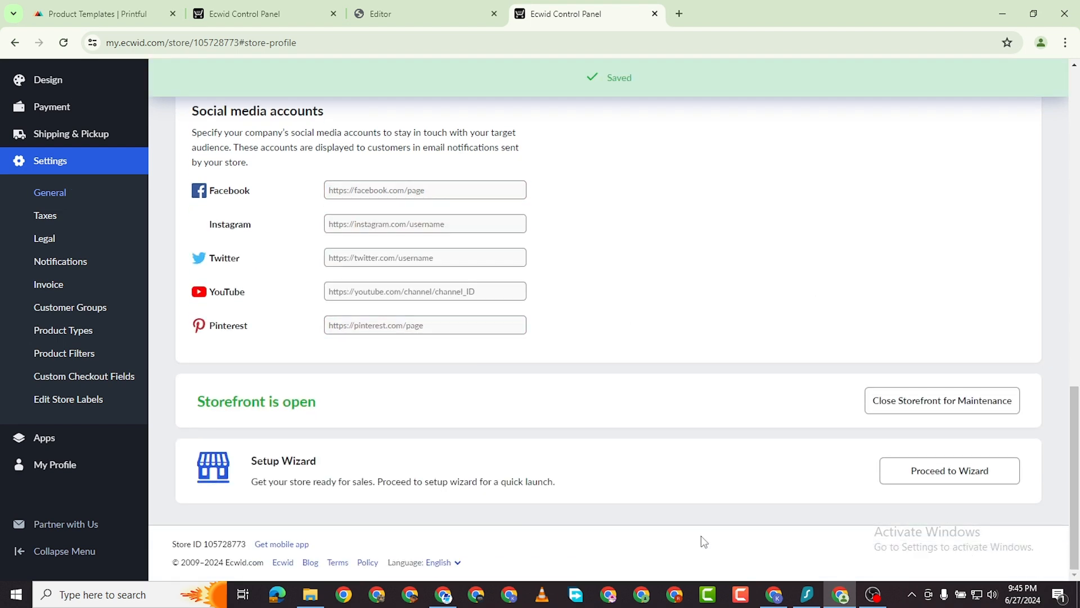
left_click(957, 471)
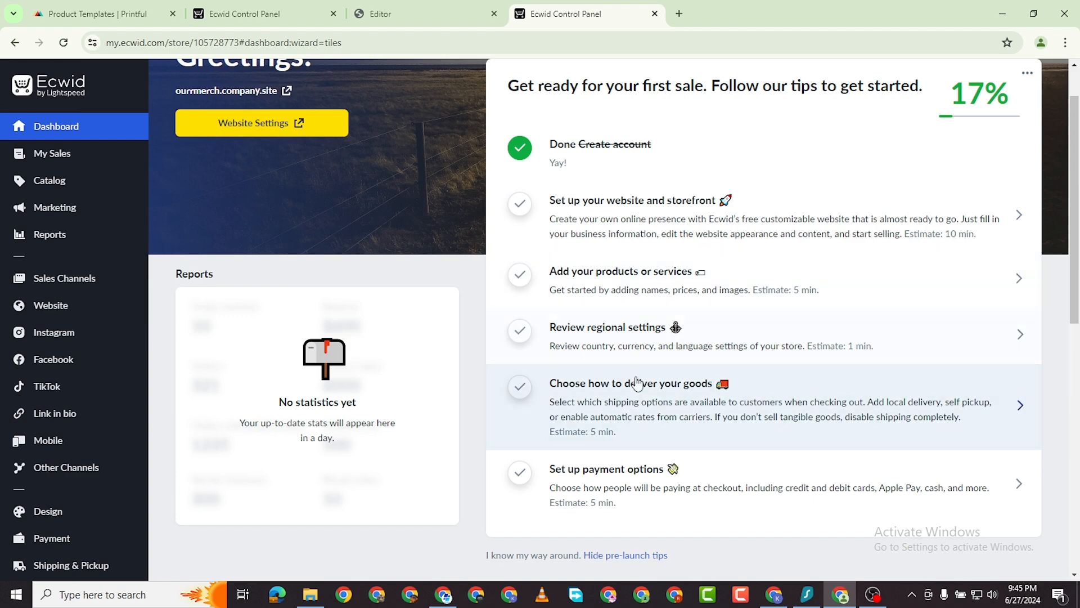
Add a USPS Standard shipping method with a $4.00 flat rate and save it.
left_click(778, 398)
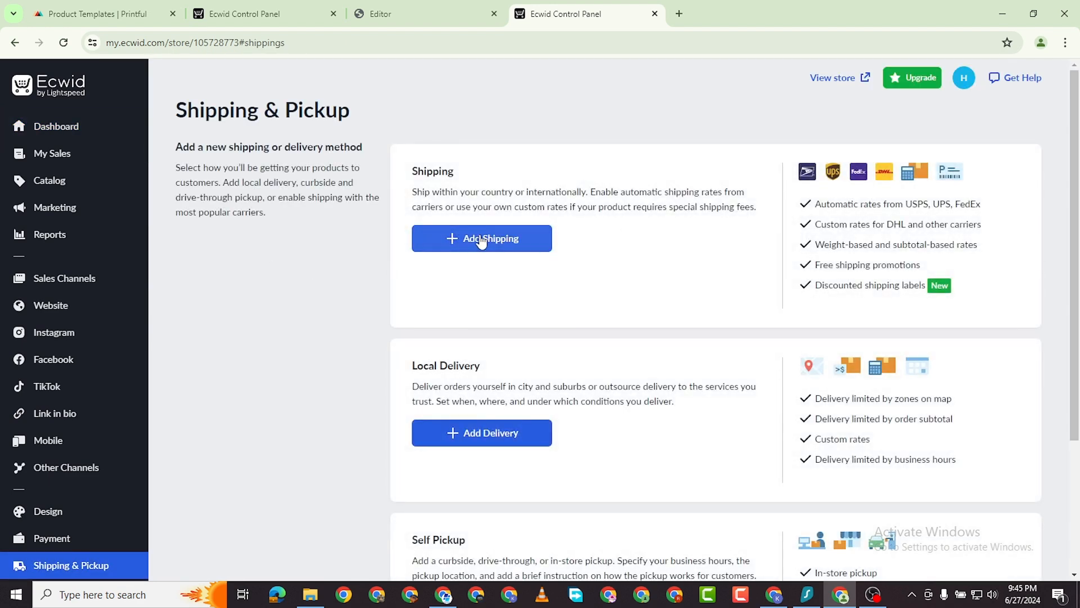
left_click(487, 240)
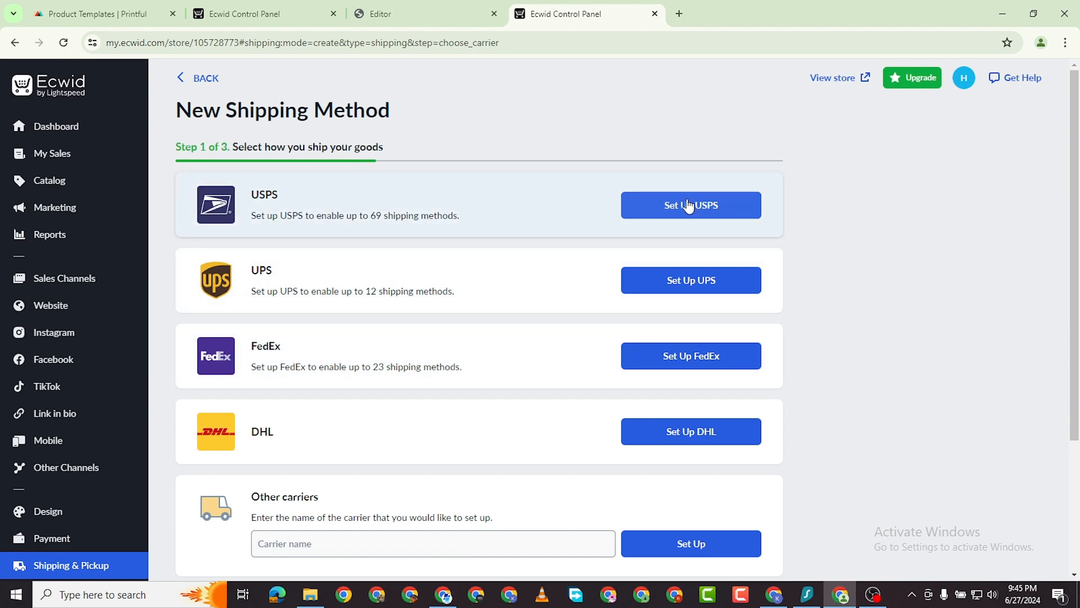
left_click(687, 206)
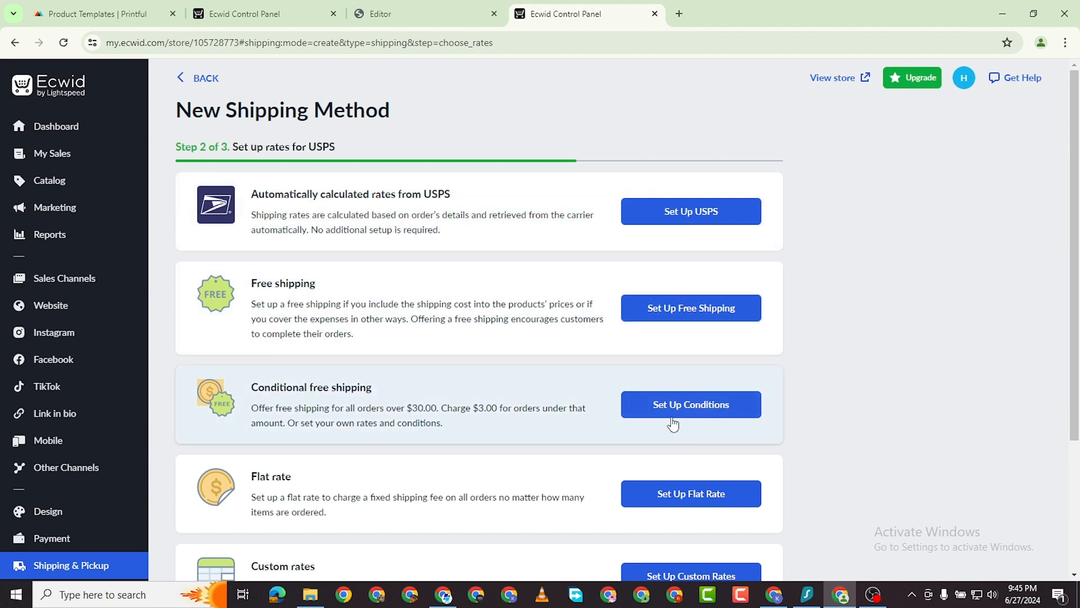
scroll(687, 474, "down", 3)
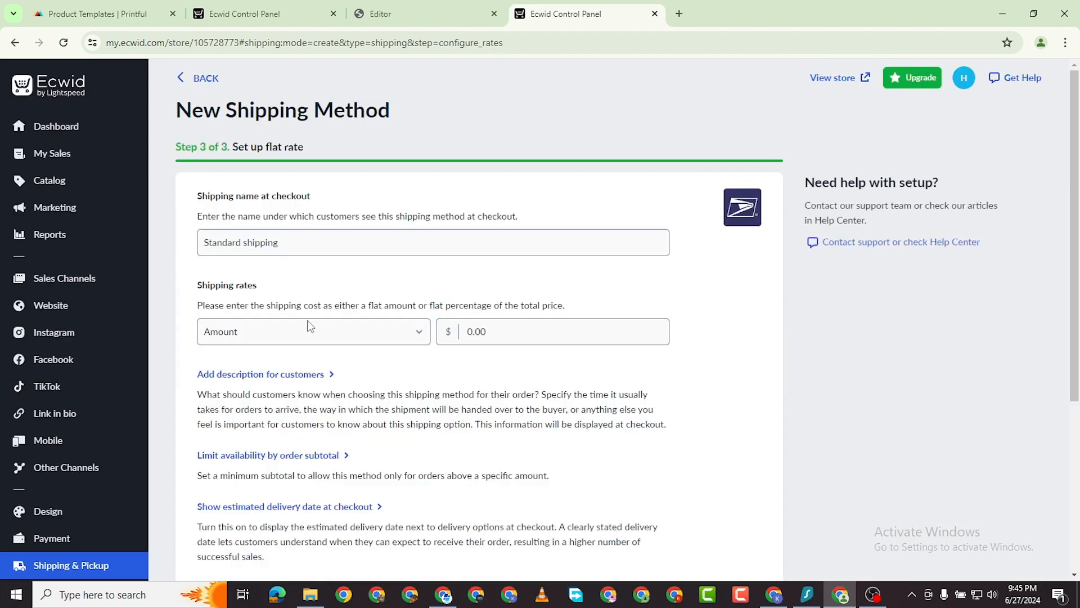
left_click(468, 331)
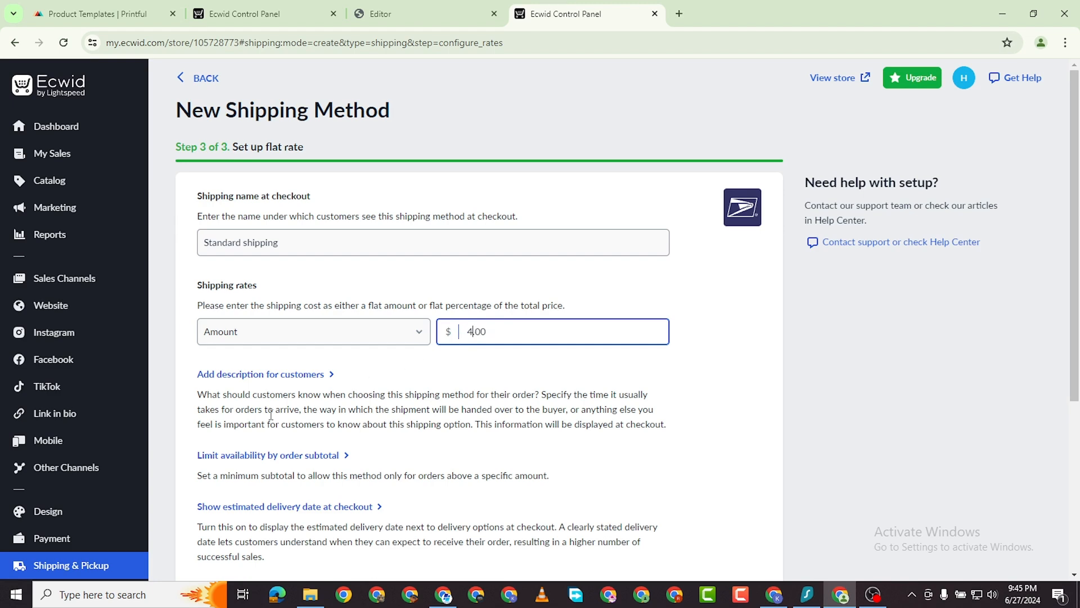
scroll(270, 415, "down", 5)
left_click(283, 433)
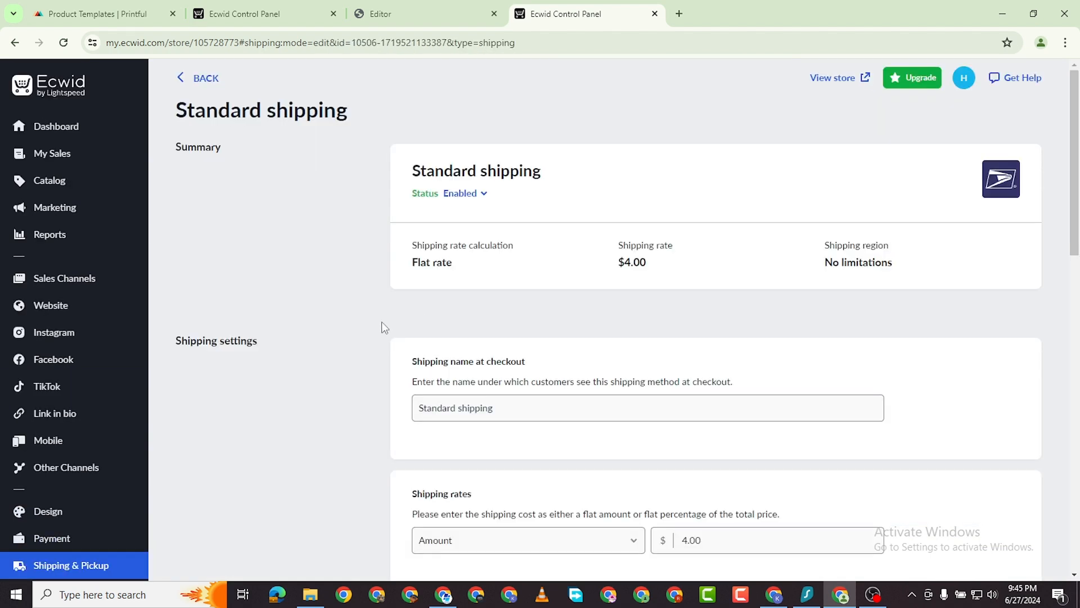
Limit the shipping method to the United States, all states, and save.
scroll(610, 318, "down", 2)
scroll(410, 289, "down", 2)
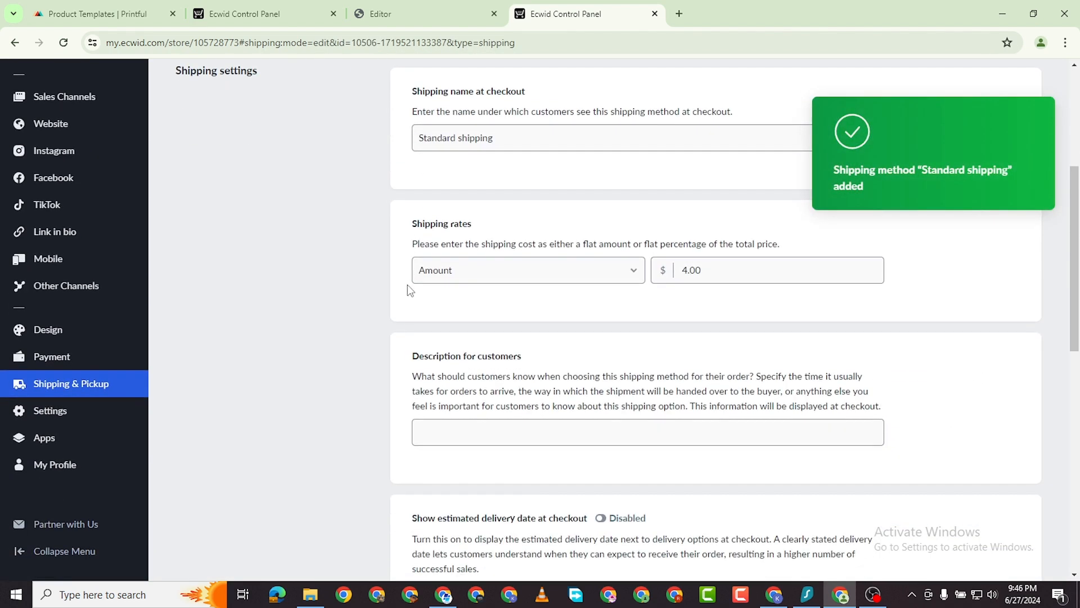
scroll(526, 270, "down", 2)
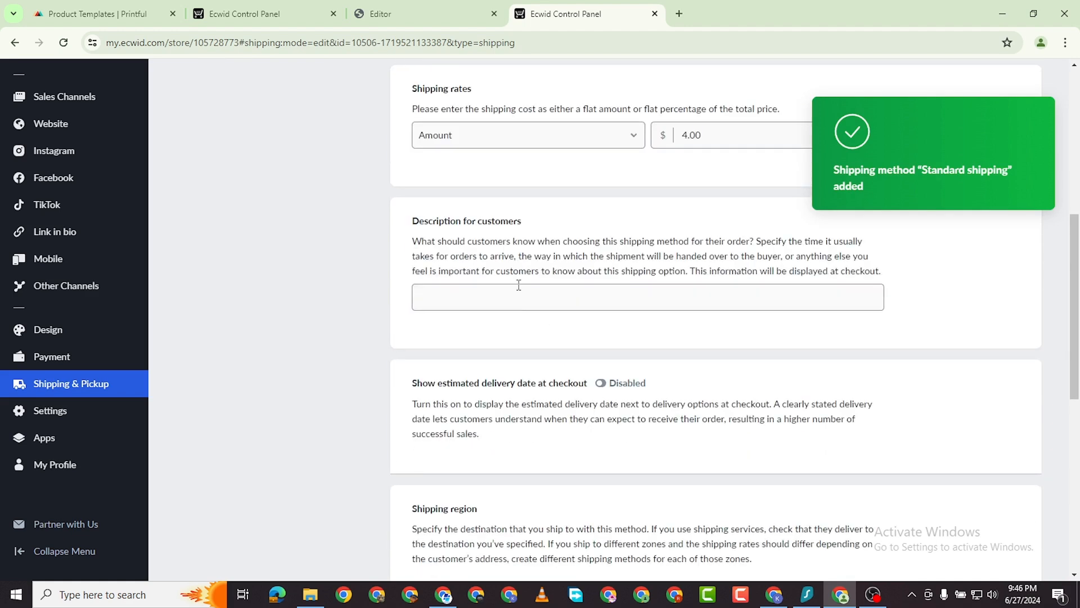
scroll(516, 287, "down", 7)
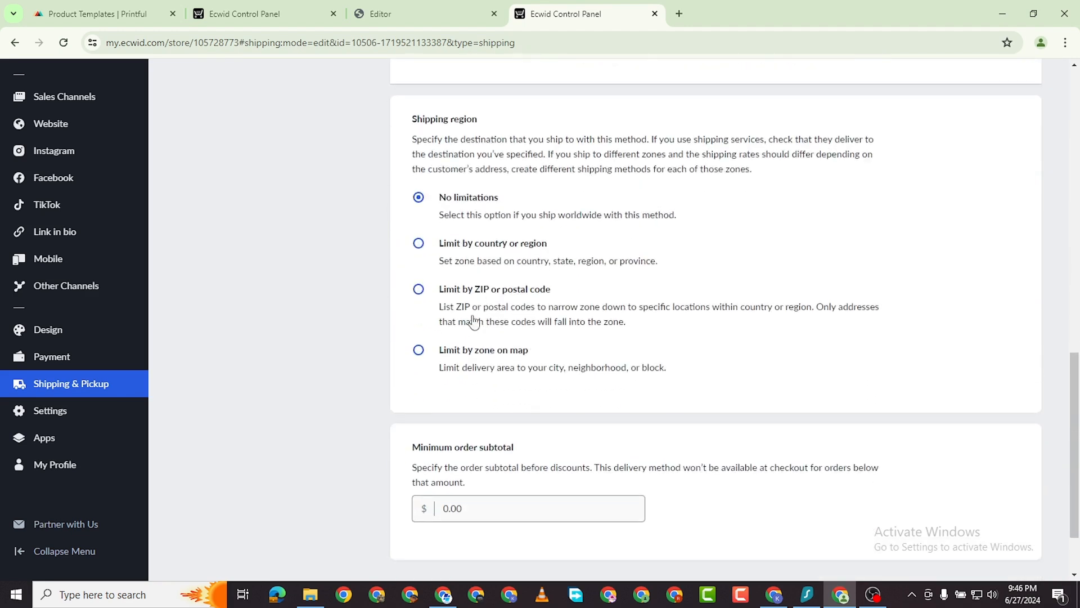
scroll(537, 242, "up", 2)
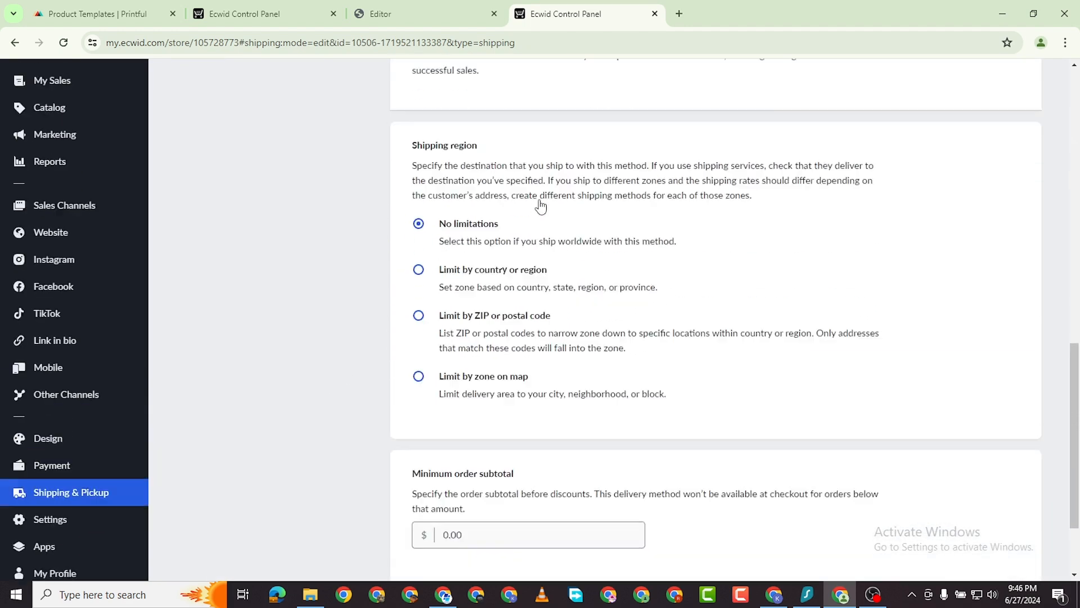
scroll(505, 322, "down", 1)
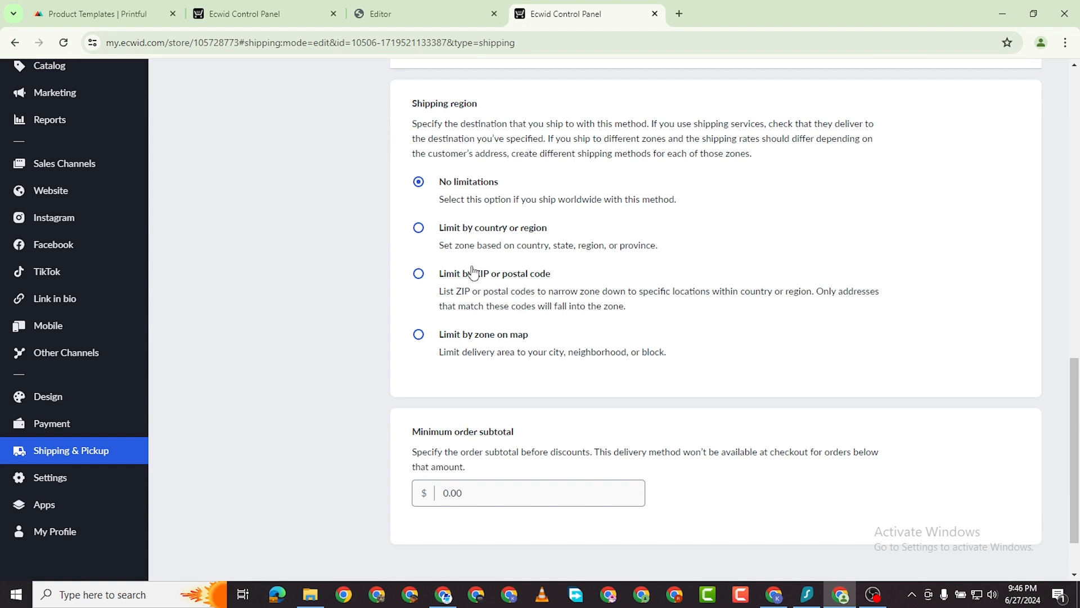
left_click(419, 229)
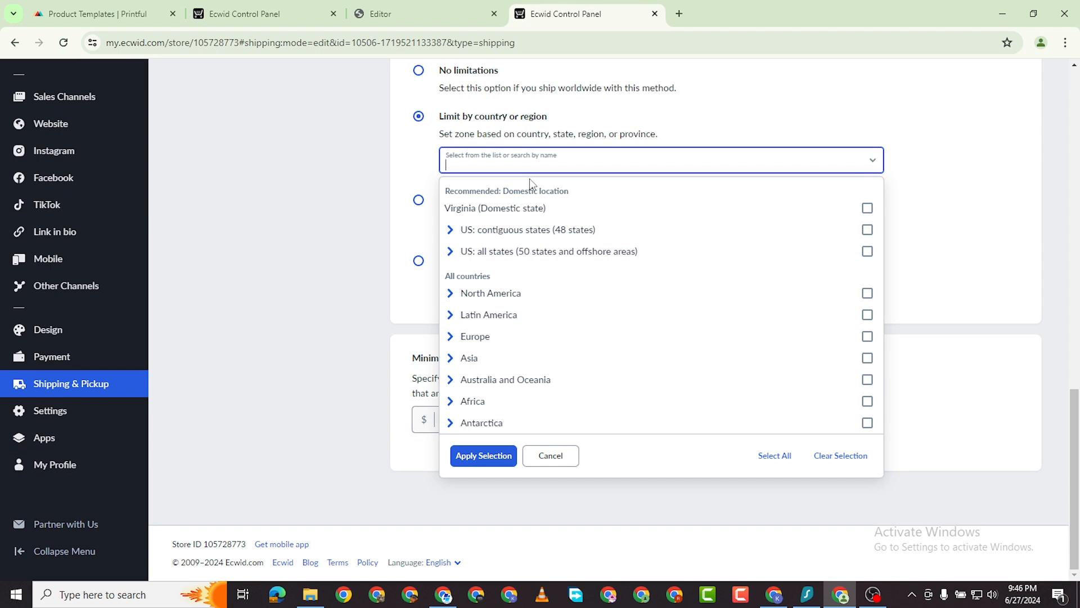
left_click(539, 260)
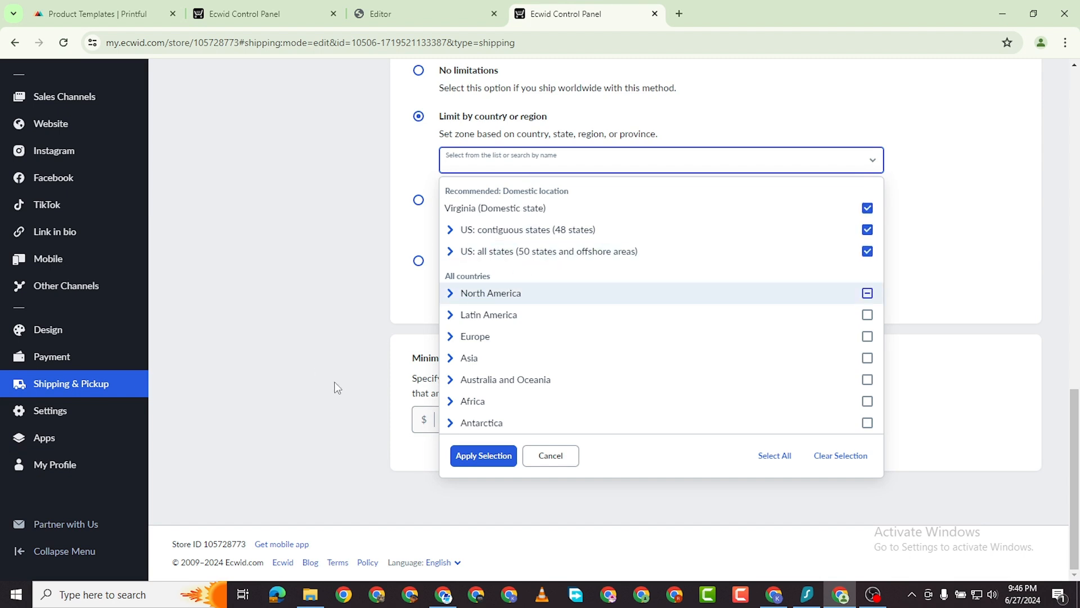
left_click(484, 456)
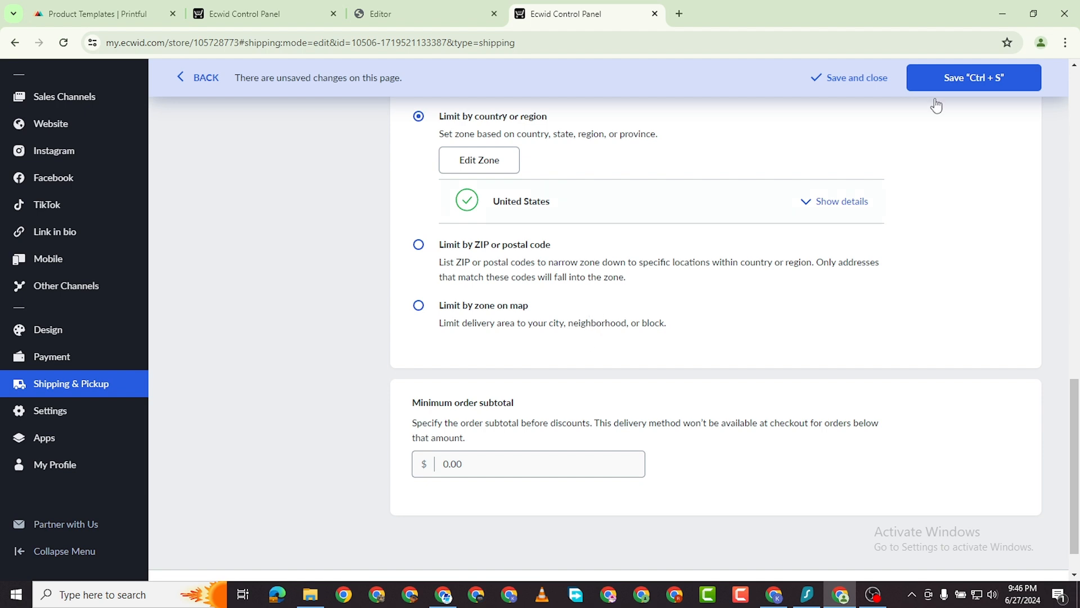
key("ctrl+s")
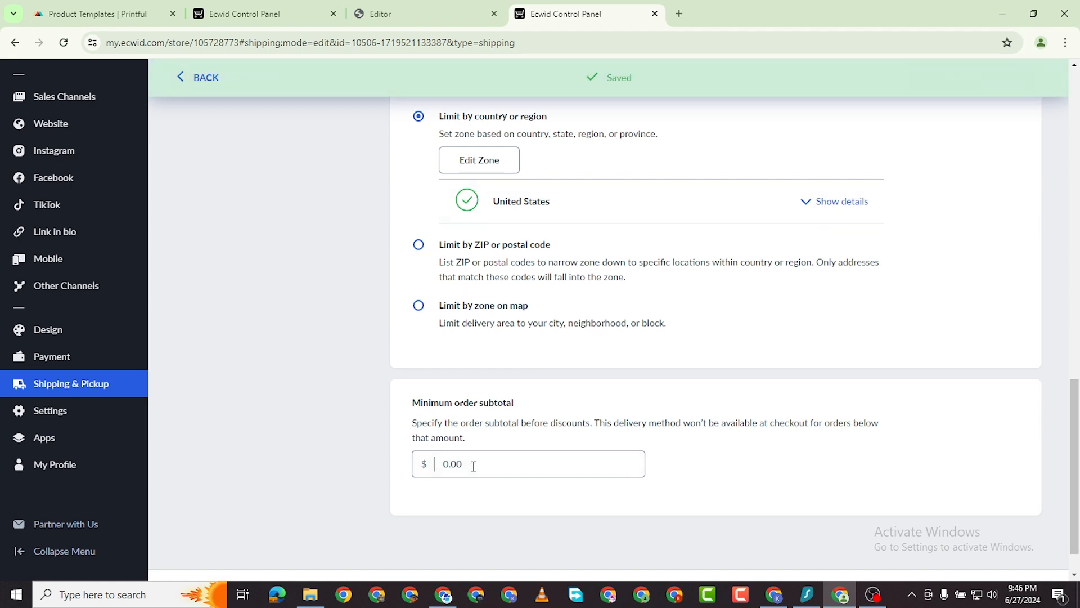
Set a 60.00 minimum order subtotal for the method and save it.
left_click(445, 468)
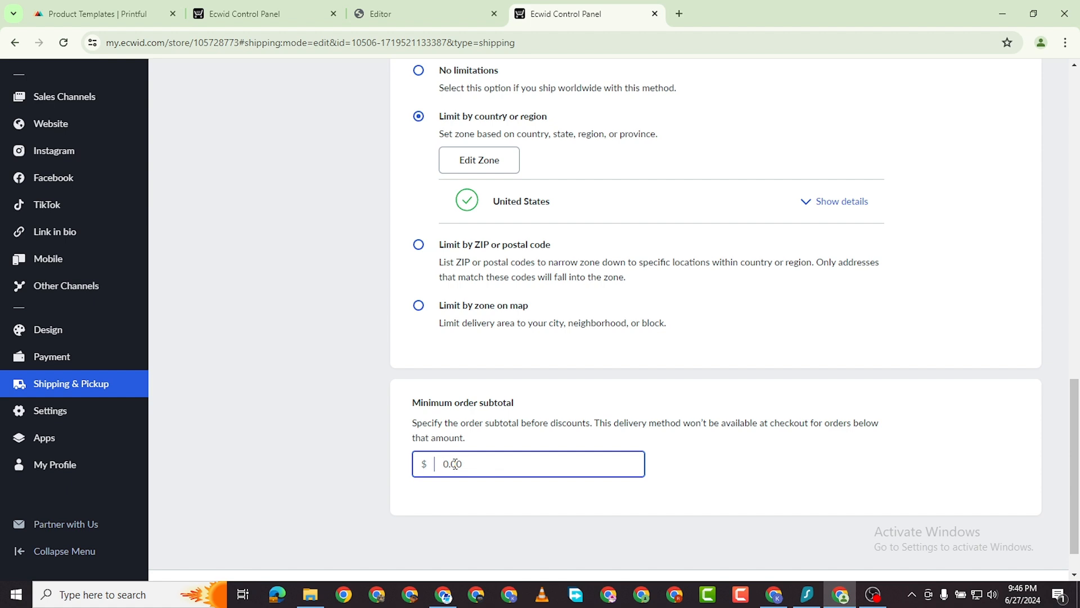
type("50")
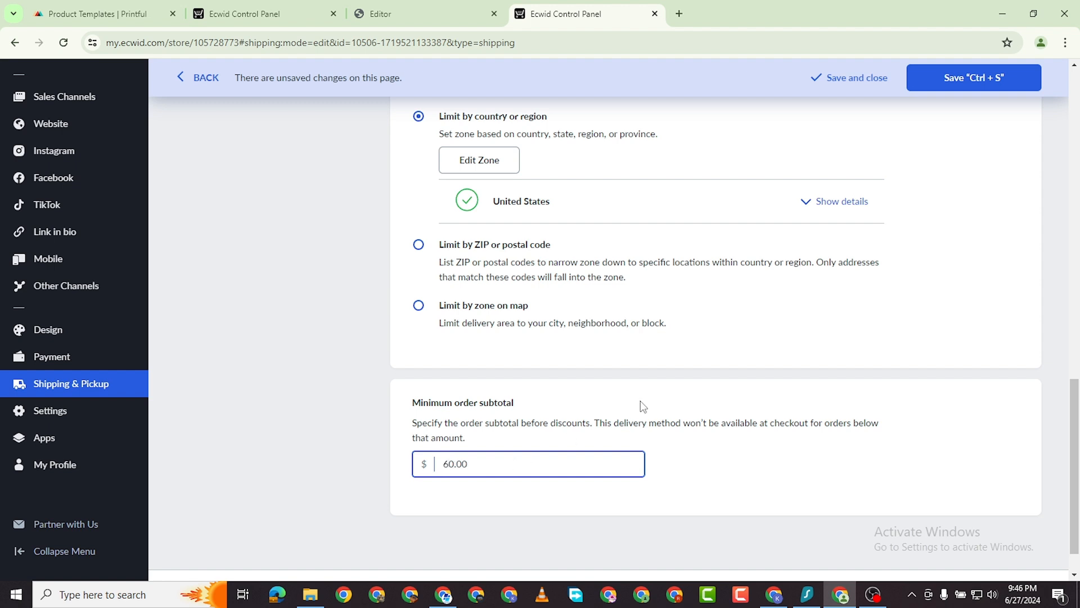
left_click(945, 87)
scroll(455, 337, "down", 2)
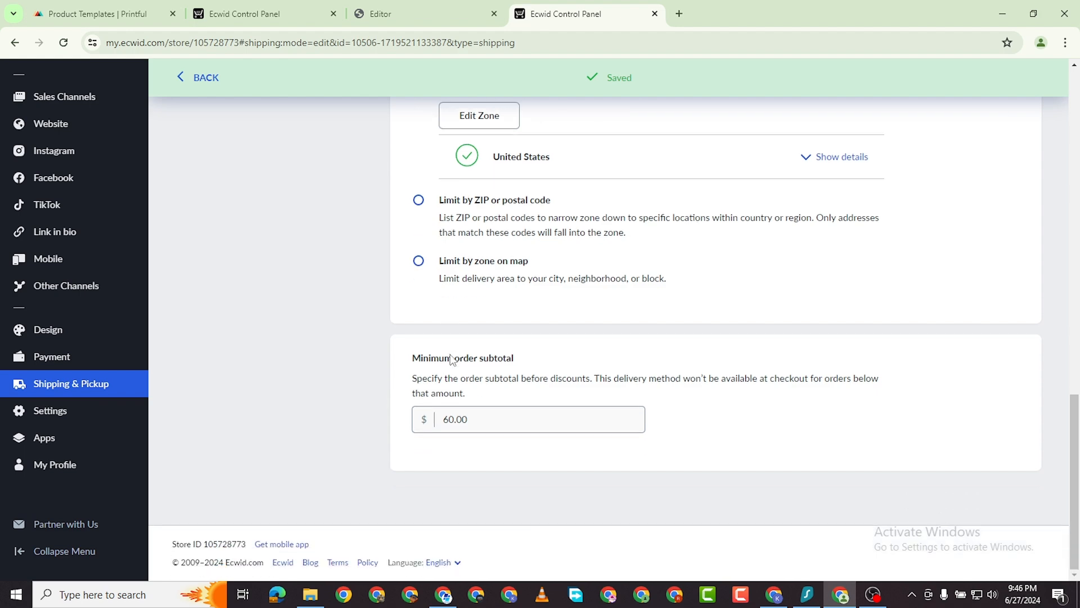
scroll(531, 374, "up", 15)
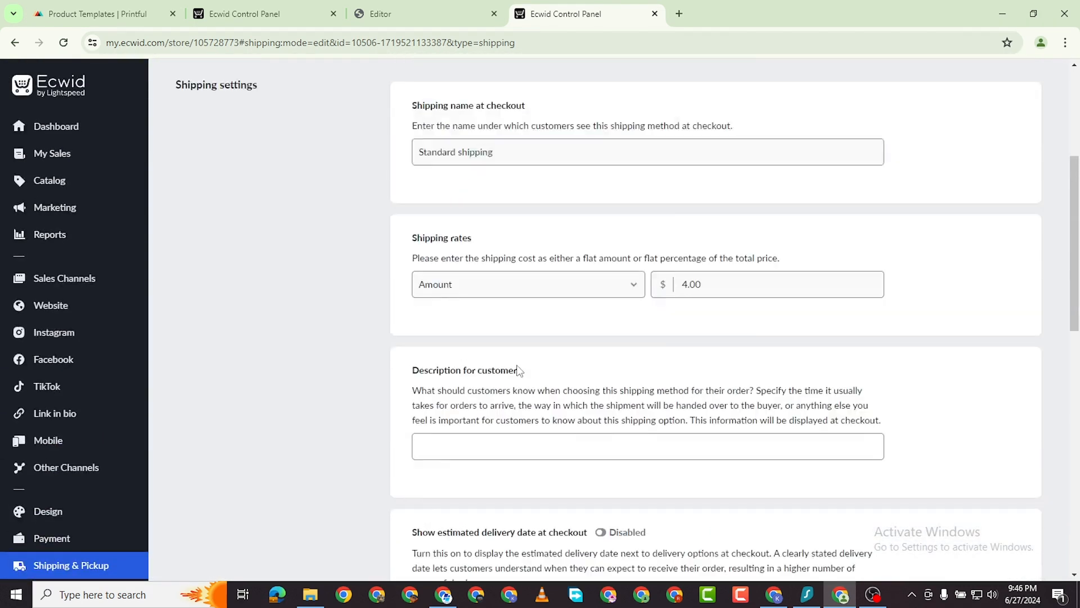
scroll(519, 334, "up", 3)
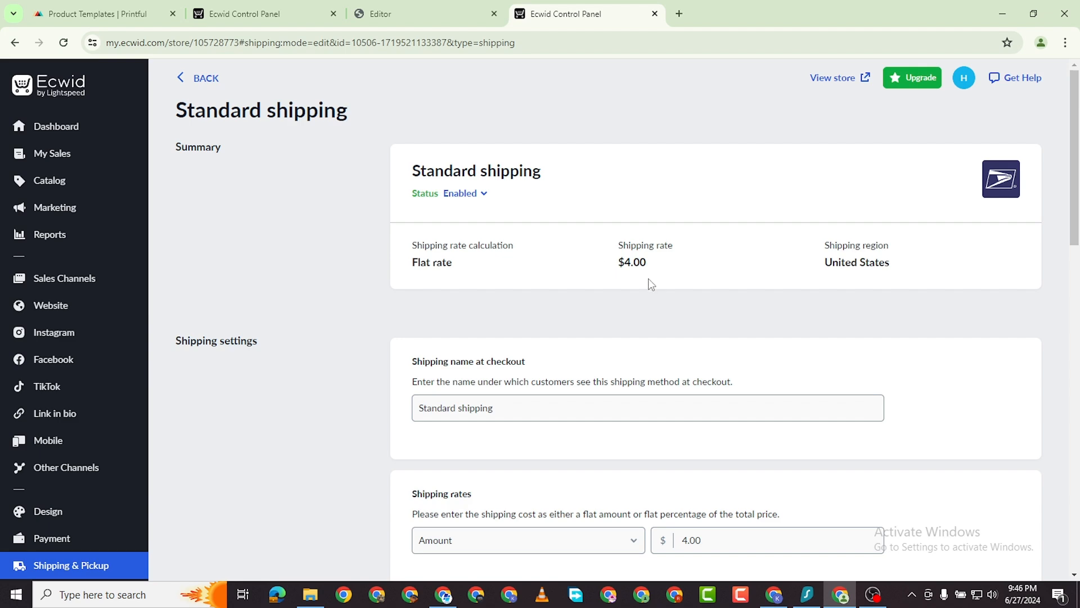
scroll(690, 270, "down", 5)
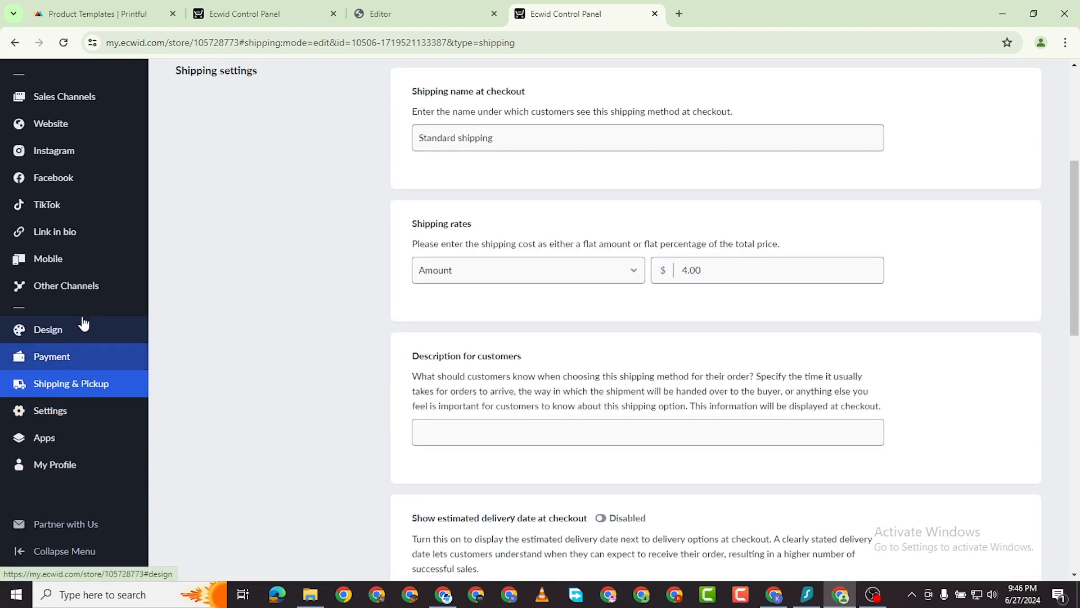
Go to the Tax settings and add a new manual tax rate.
left_click(81, 412)
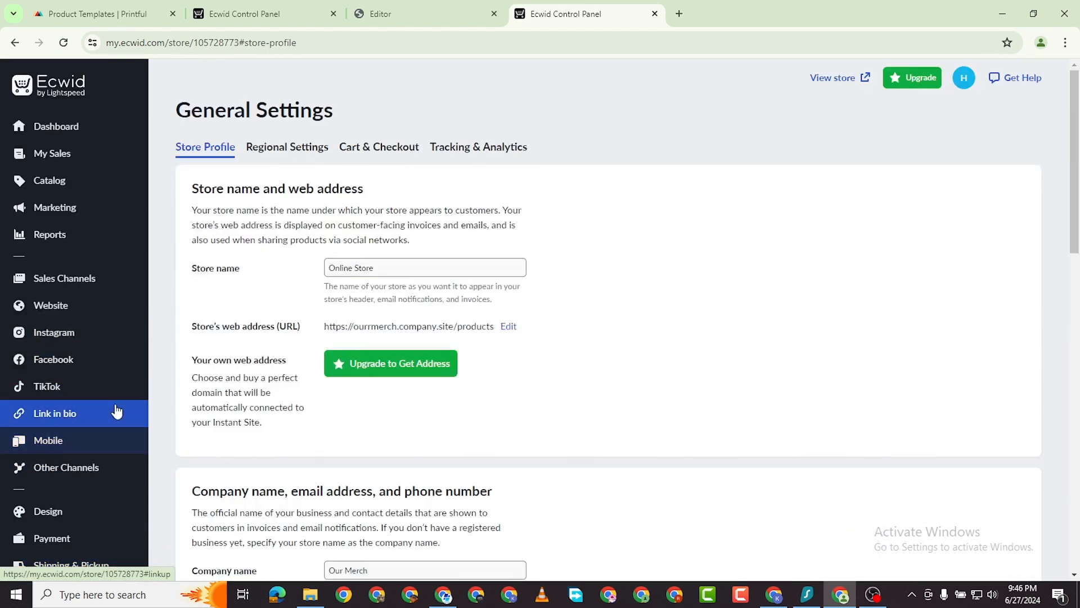
scroll(67, 416, "down", 6)
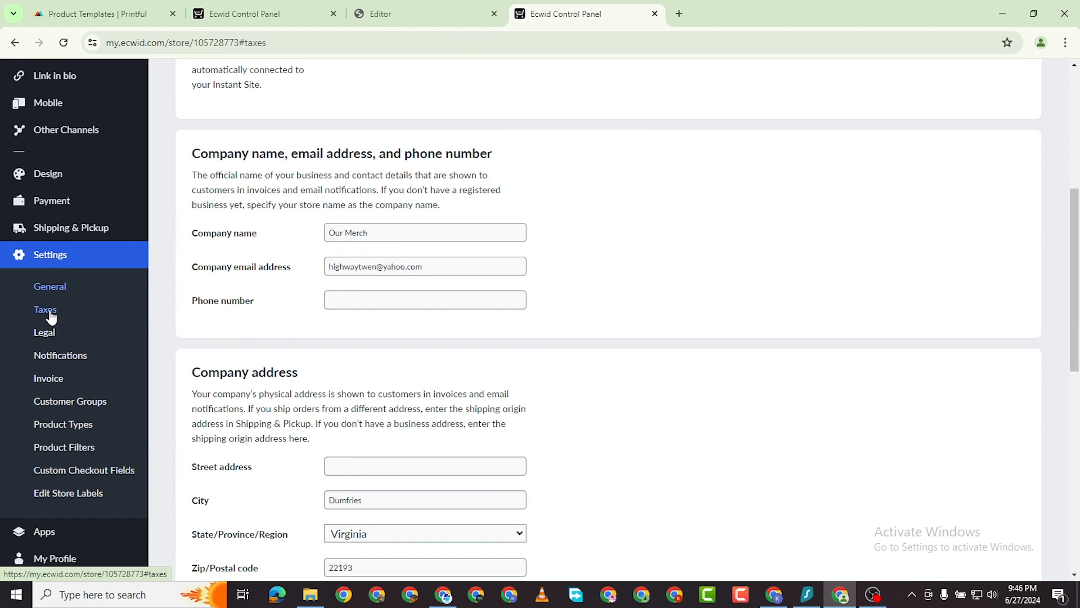
left_click(50, 310)
scroll(553, 374, "down", 4)
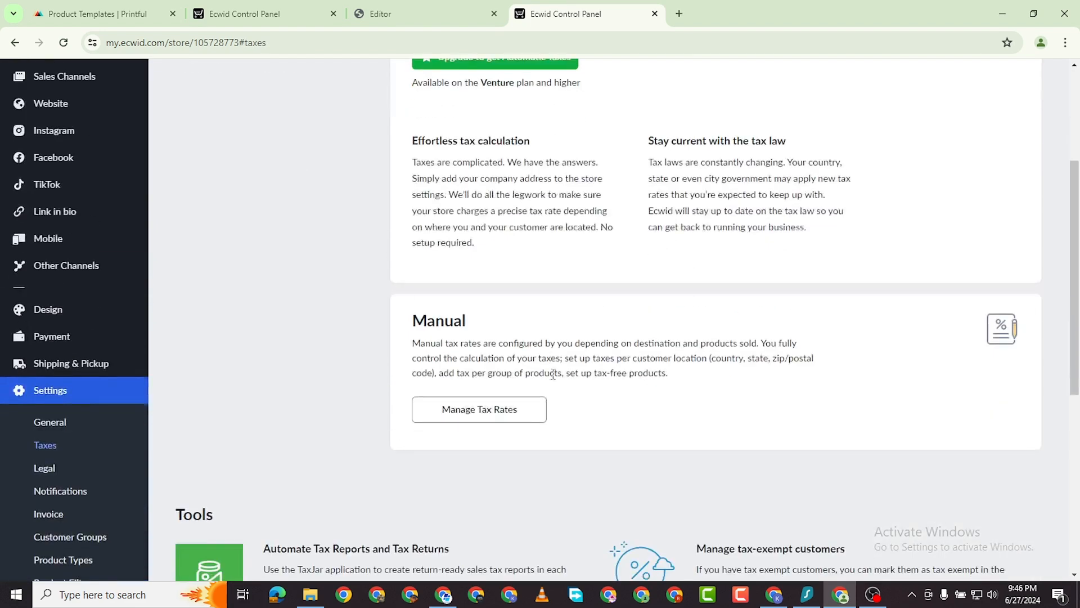
left_click(472, 415)
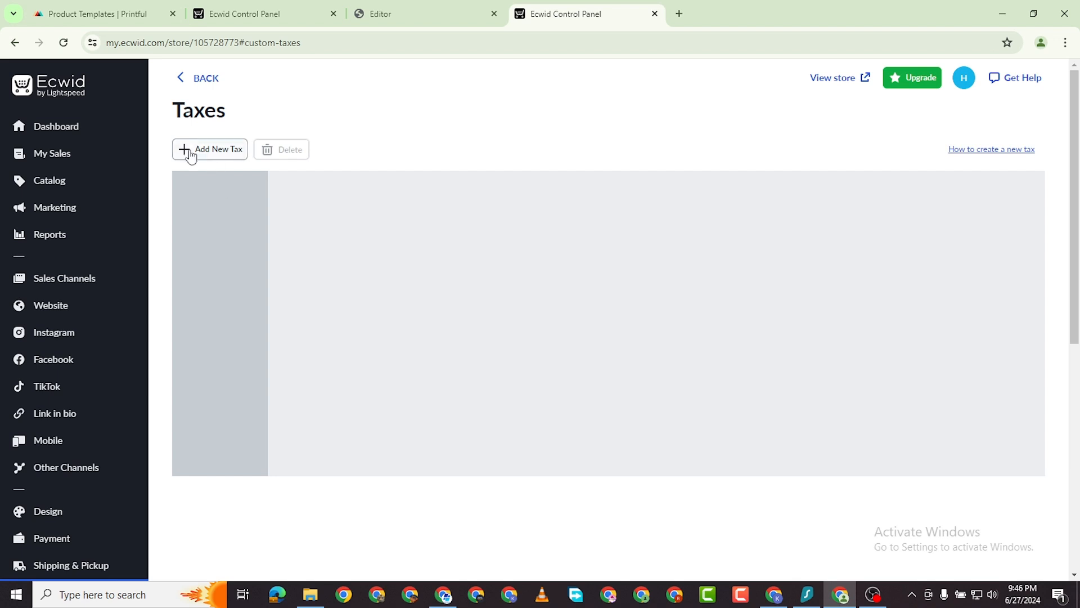
left_click(220, 149)
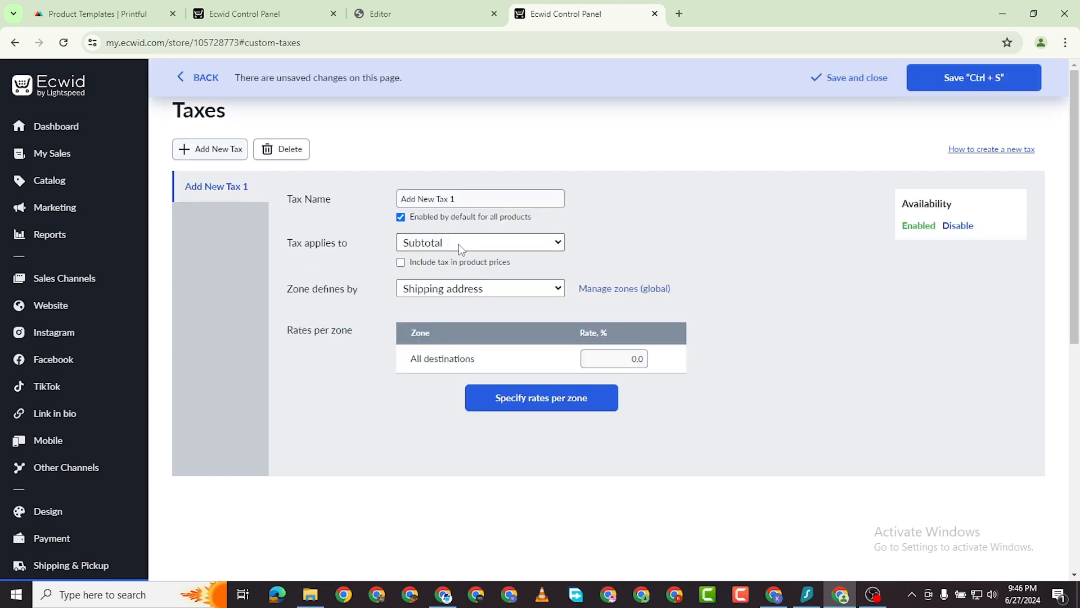
Set the all-destinations rate to 3%, dismiss the per-zone error, and save the tax.
left_click(470, 200)
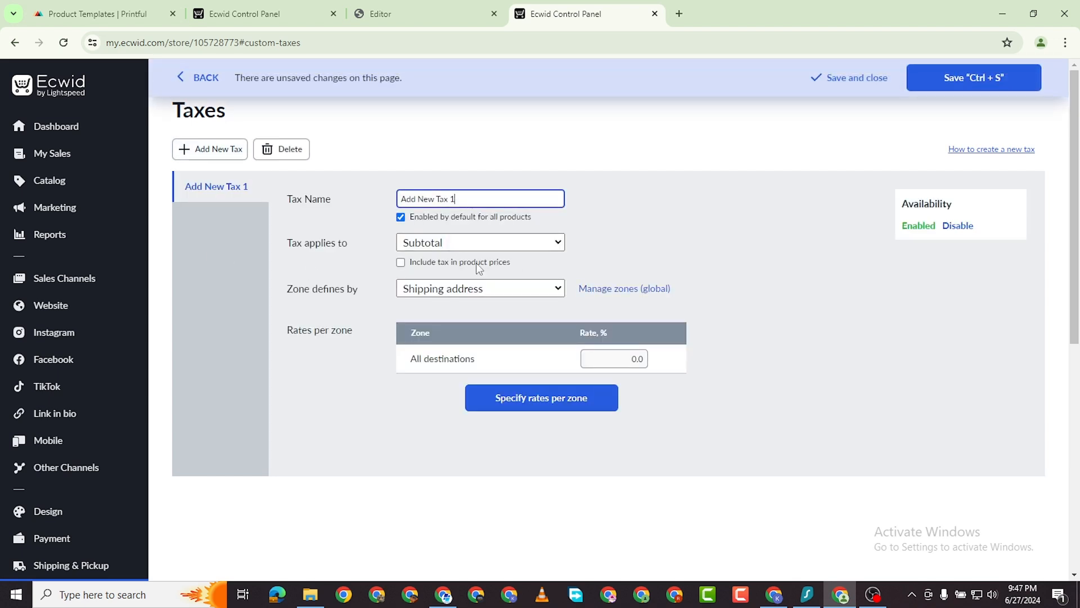
left_click(634, 363)
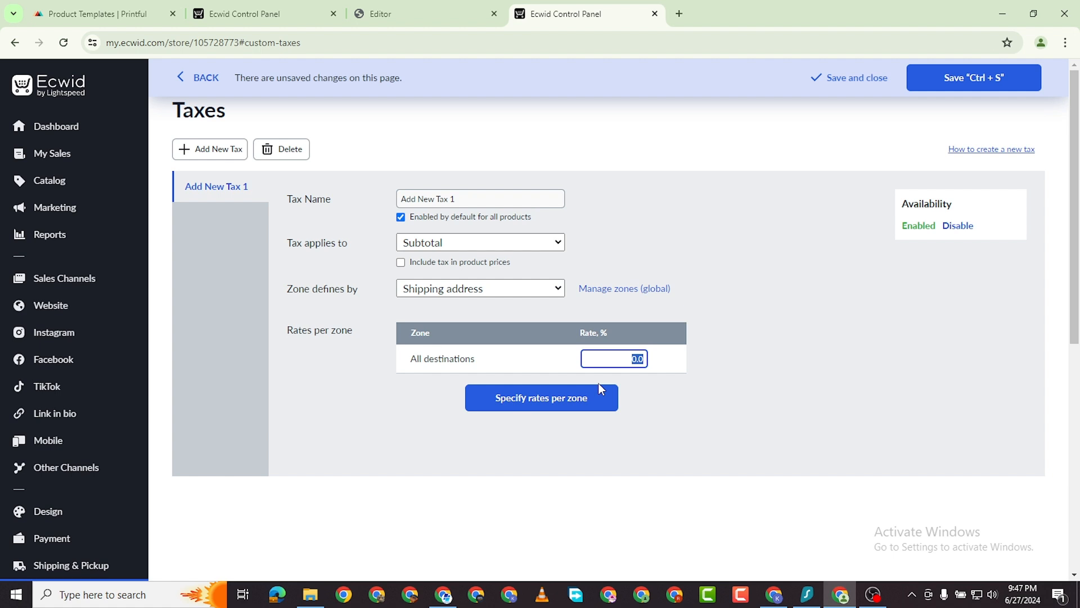
type("3")
left_click(560, 404)
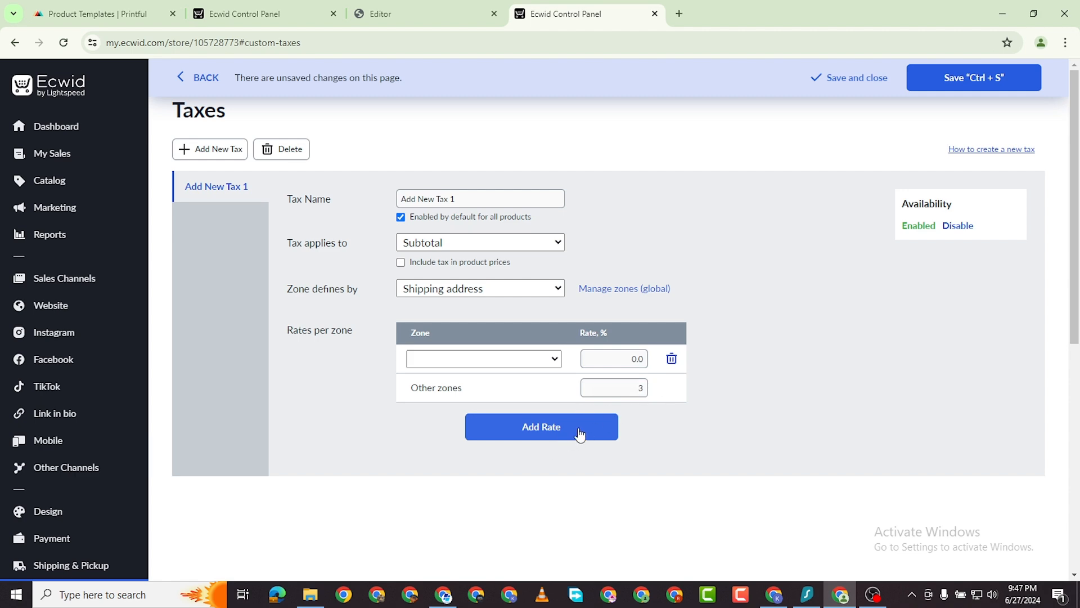
left_click(972, 83)
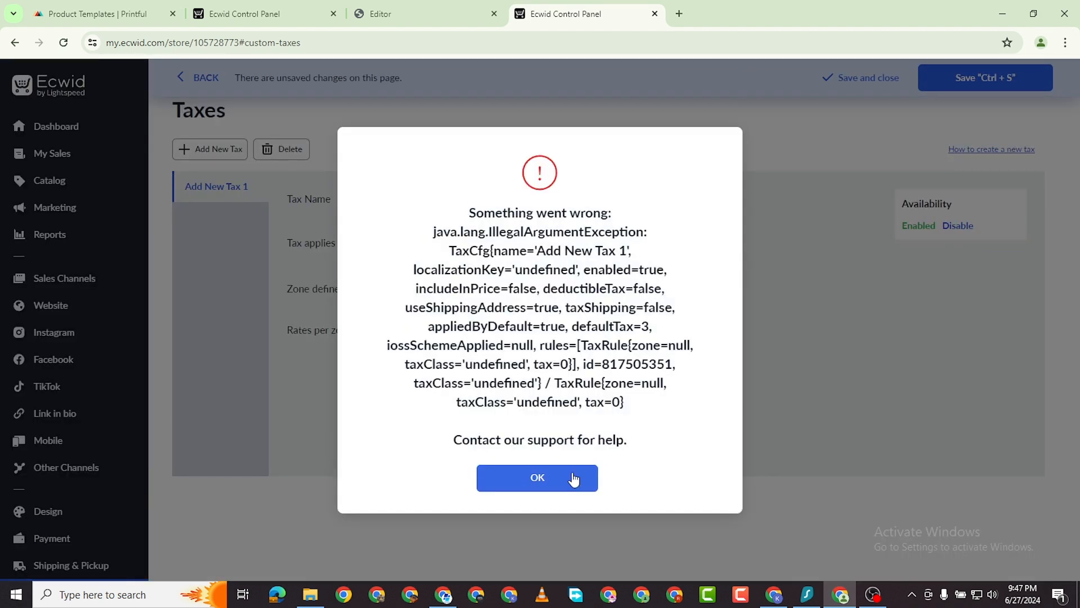
left_click(573, 479)
left_click(673, 358)
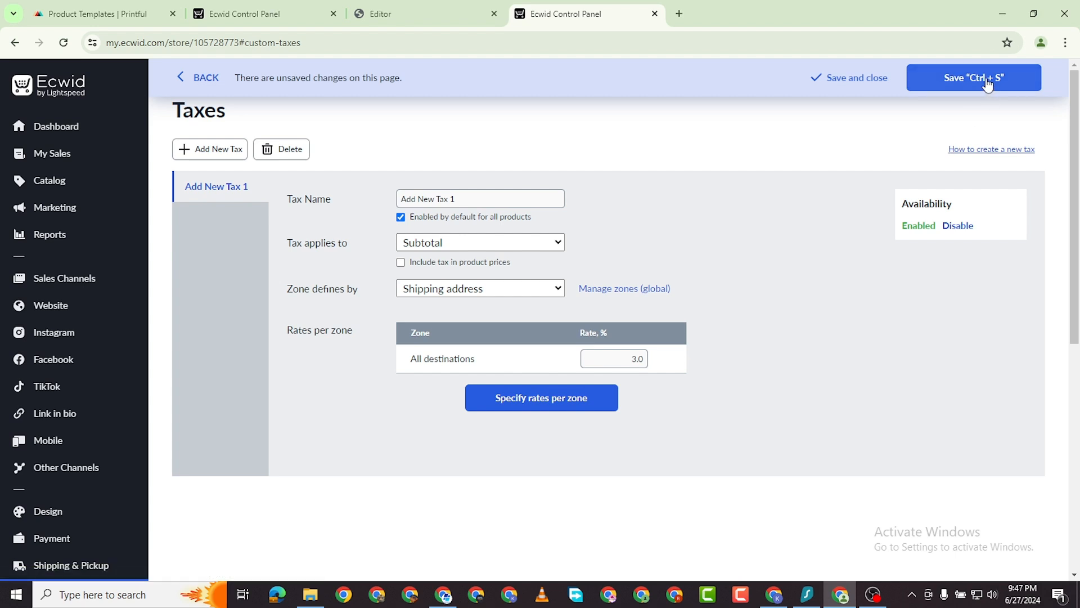
key("ctrl+s")
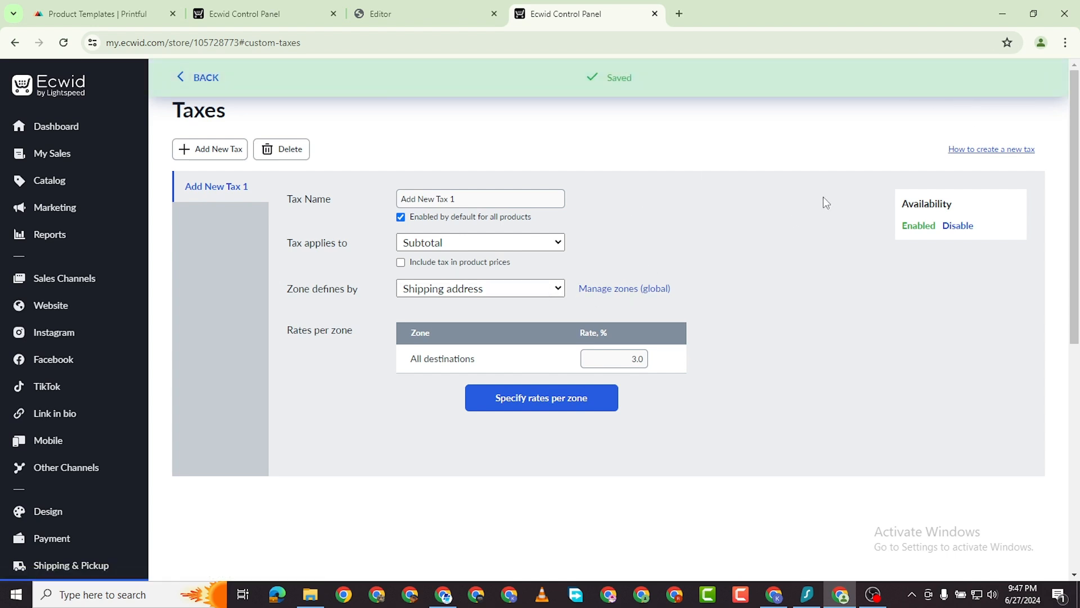
Scroll the sidebar and open the App Market.
scroll(85, 428, "down", 5)
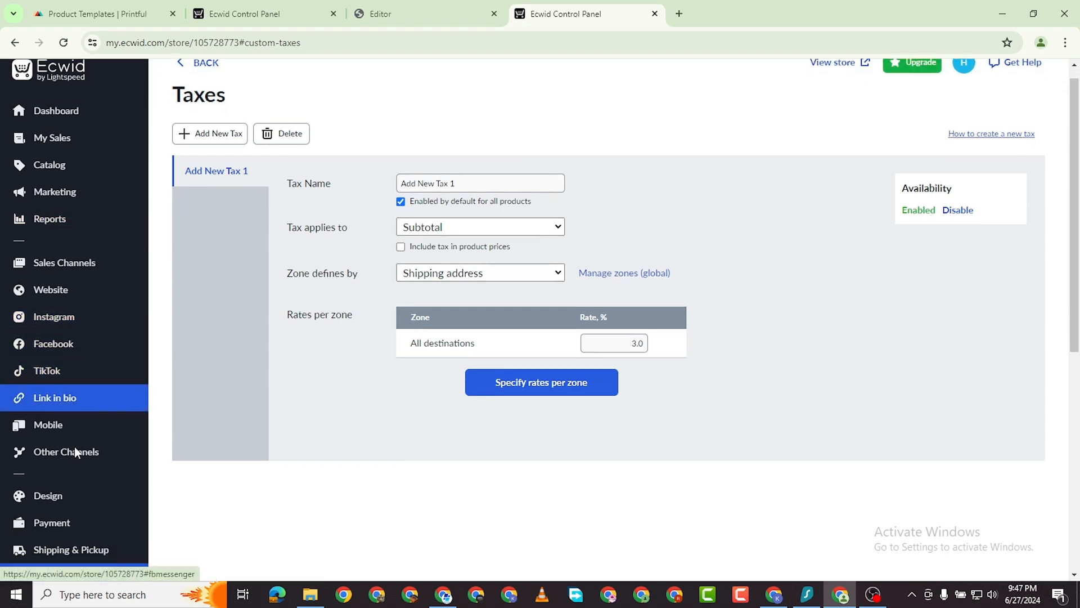
scroll(104, 394, "up", 3)
scroll(101, 388, "down", 5)
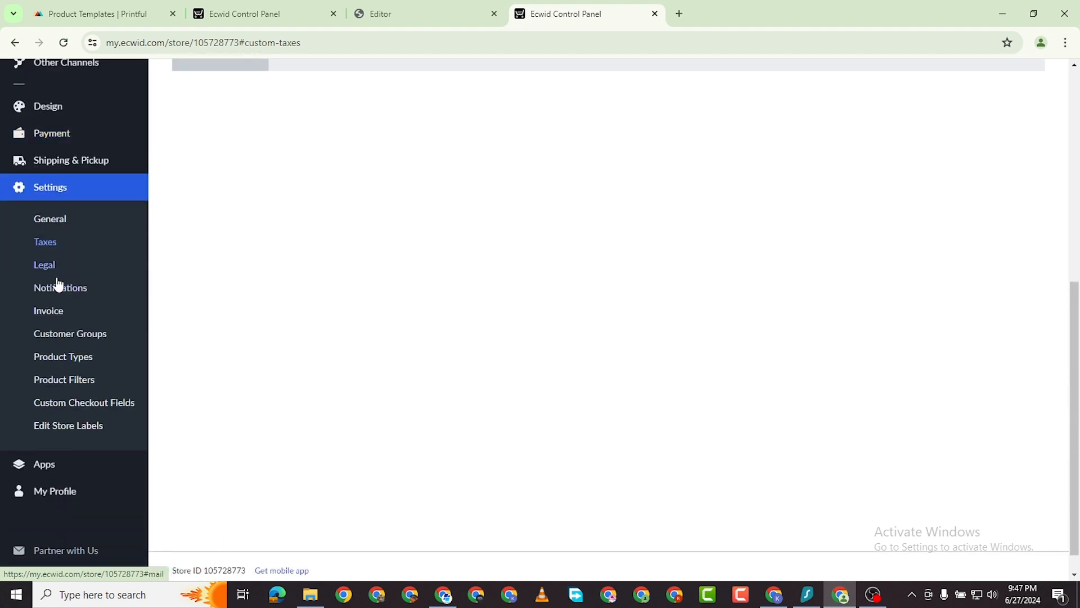
scroll(64, 225, "up", 4)
scroll(82, 425, "down", 3)
scroll(78, 430, "down", 2)
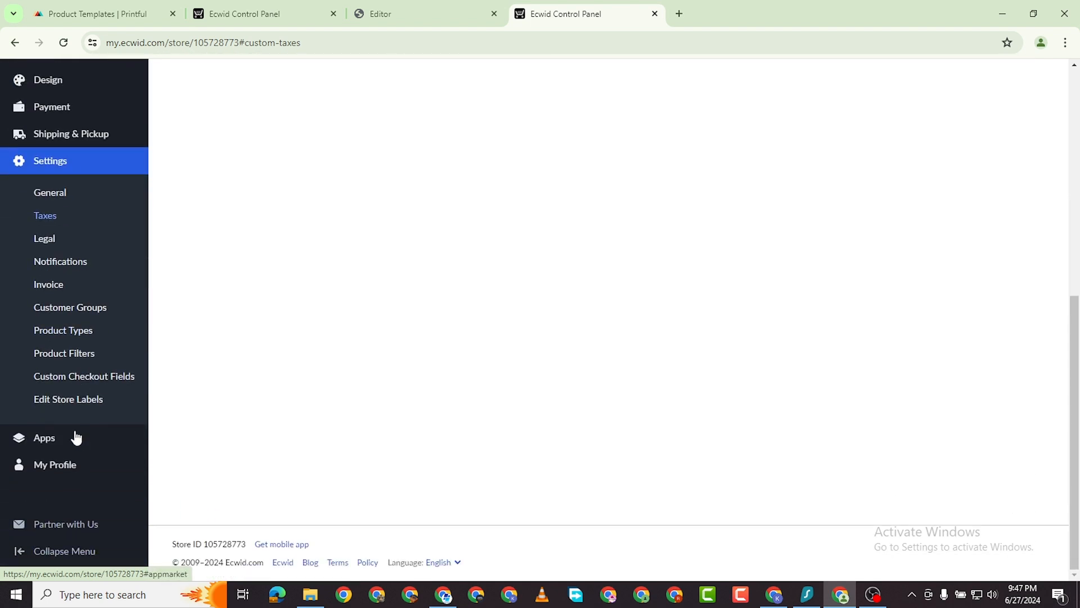
left_click(47, 442)
scroll(70, 448, "down", 5)
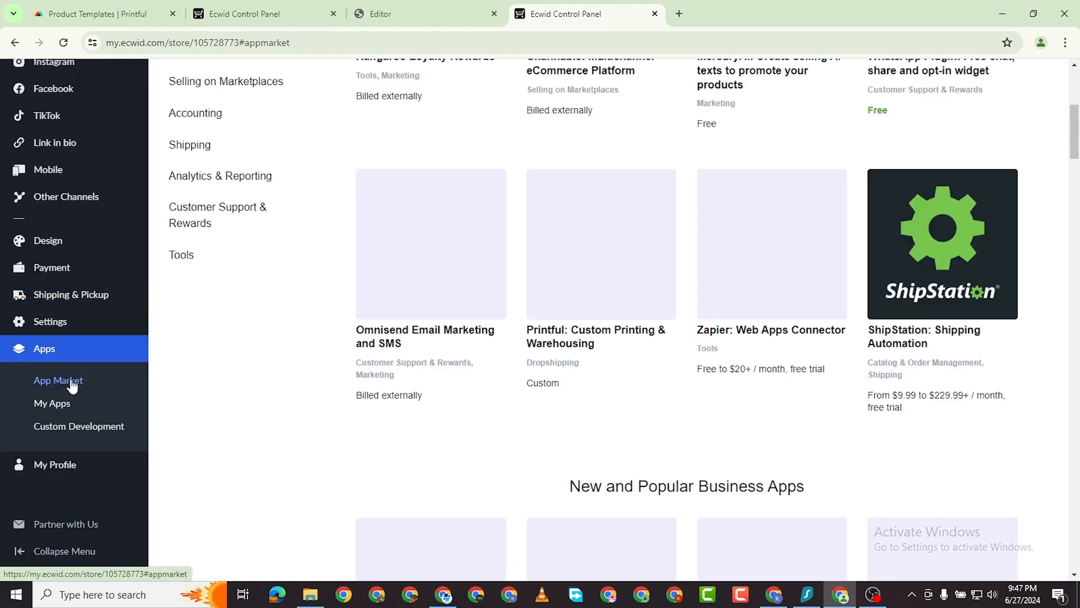
scroll(495, 232, "up", 5)
scroll(523, 237, "down", 6)
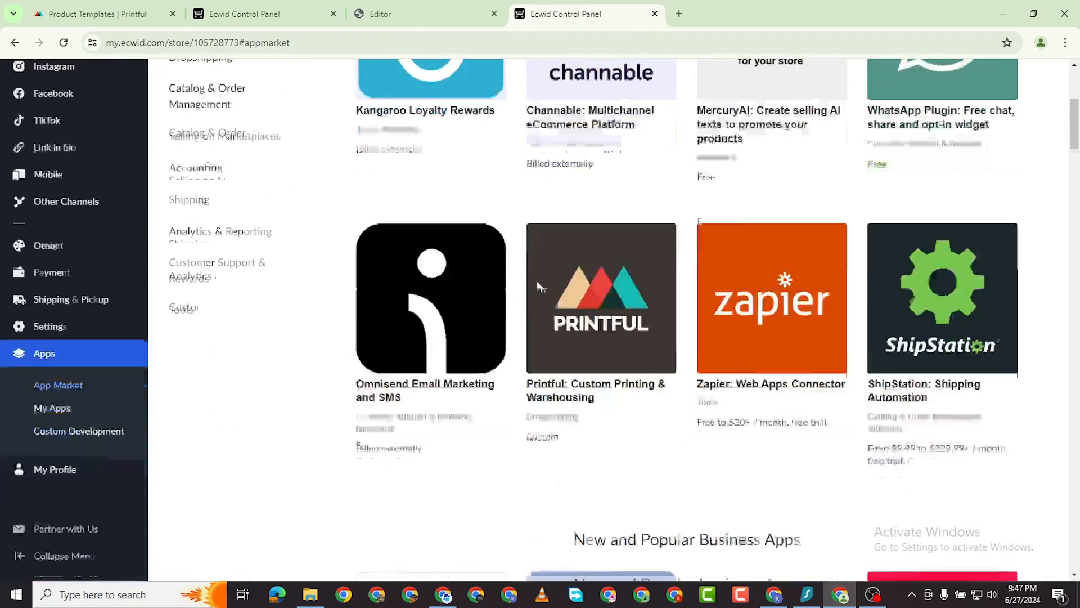
scroll(608, 307, "down", 2)
scroll(731, 236, "up", 8)
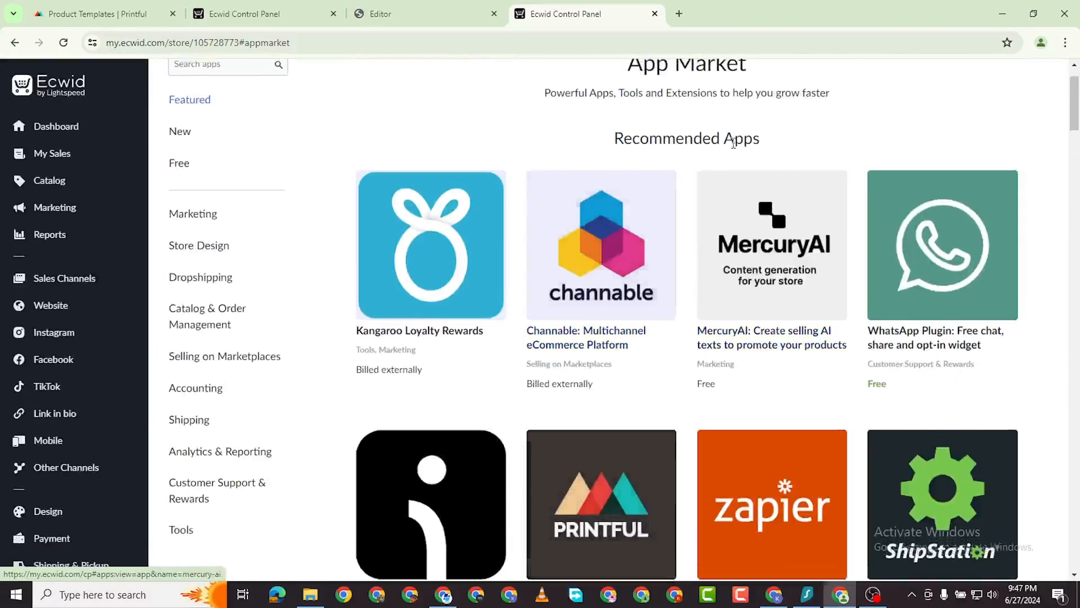
Find the Printful: Custom Printing & Warehousing app and install it, accepting its permissions.
left_click(202, 127)
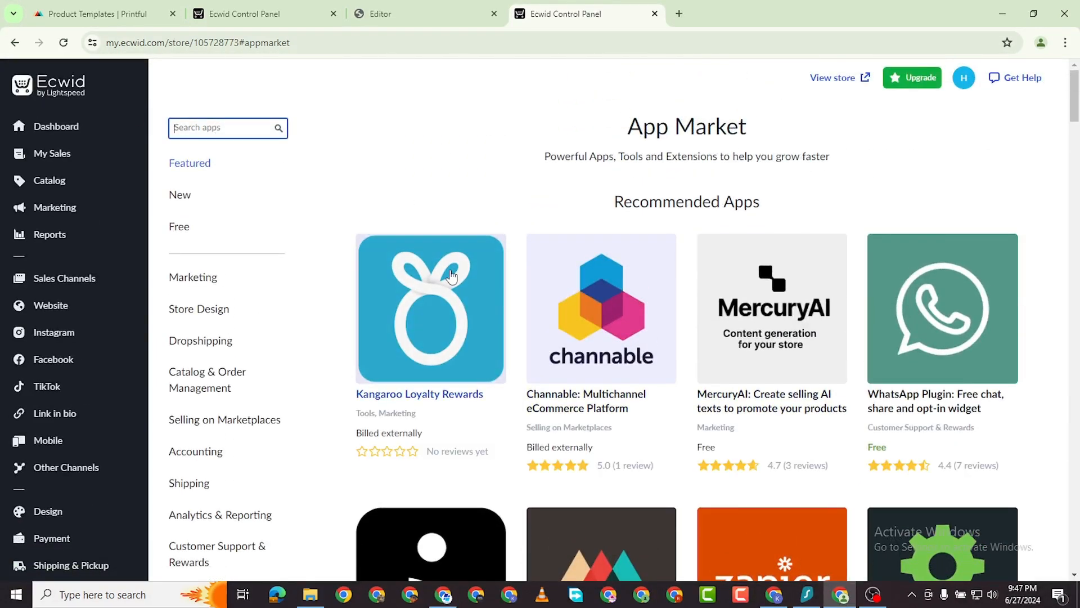
scroll(507, 254, "down", 7)
left_click(608, 161)
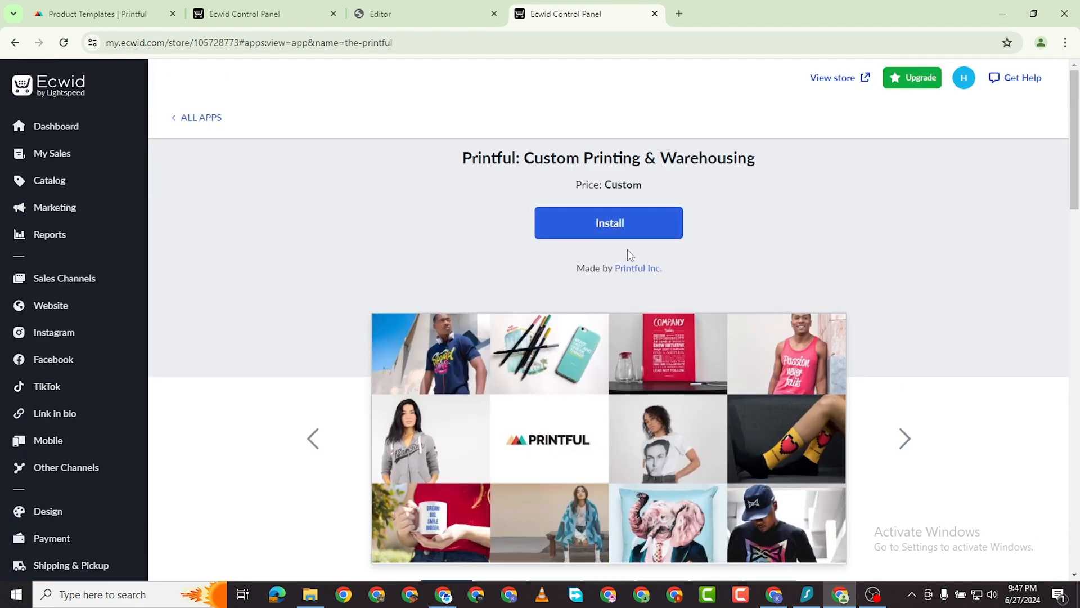
left_click(622, 229)
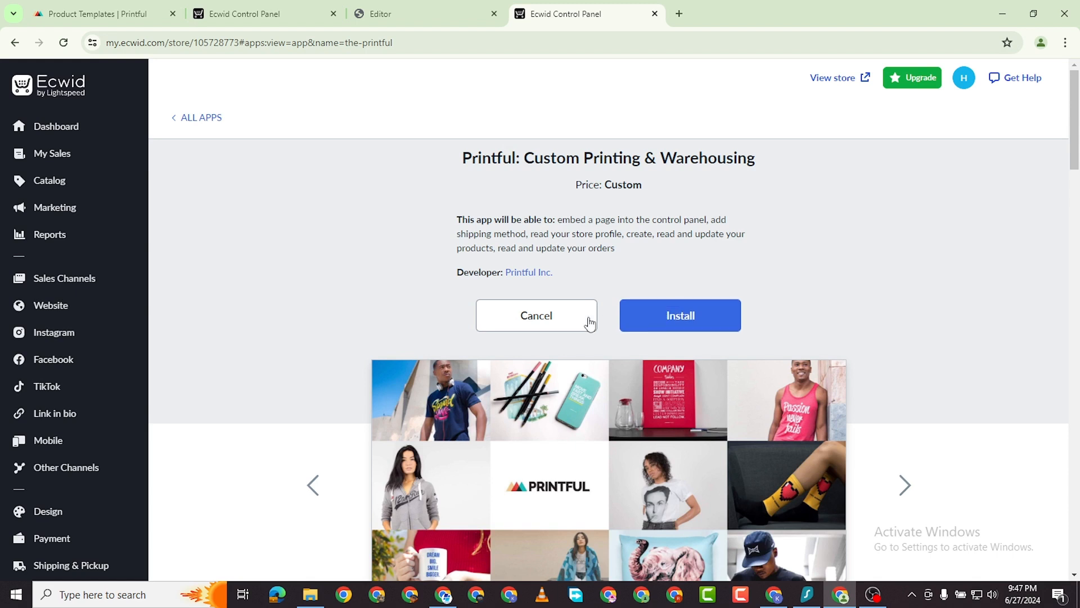
left_click(704, 321)
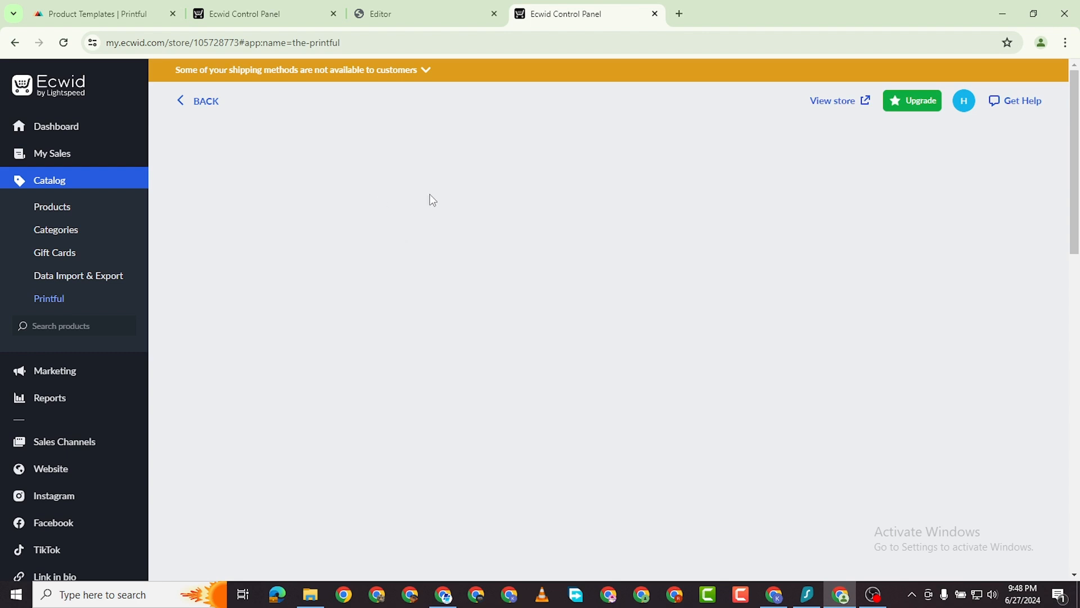
left_click_drag(64, 16, 554, 17)
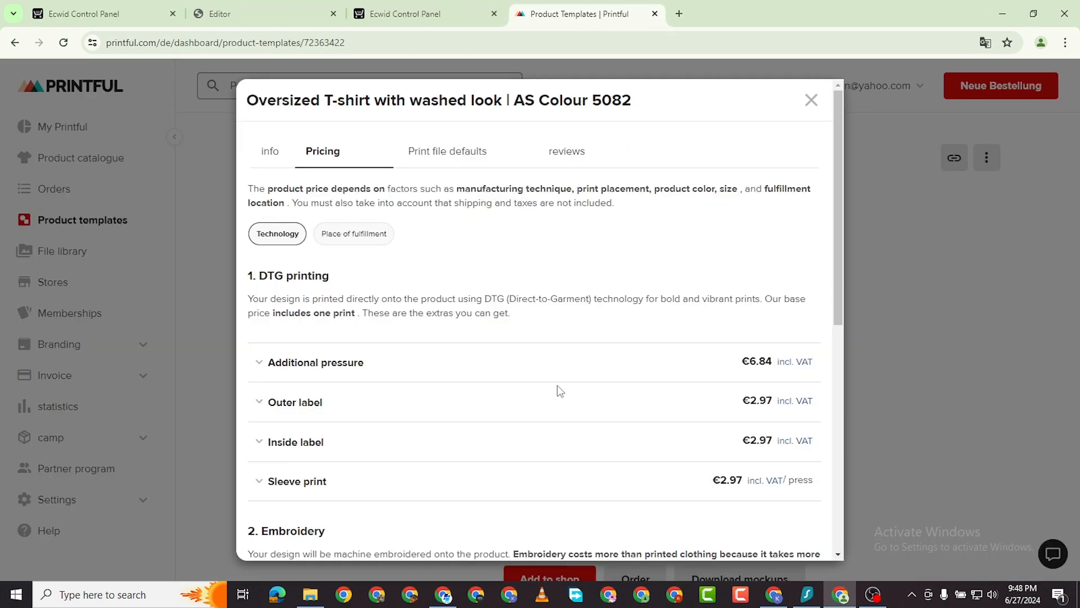
Review the T-shirt's product info, close it, open Printful's Stores page, and go back to Ecwid.
scroll(439, 345, "down", 8)
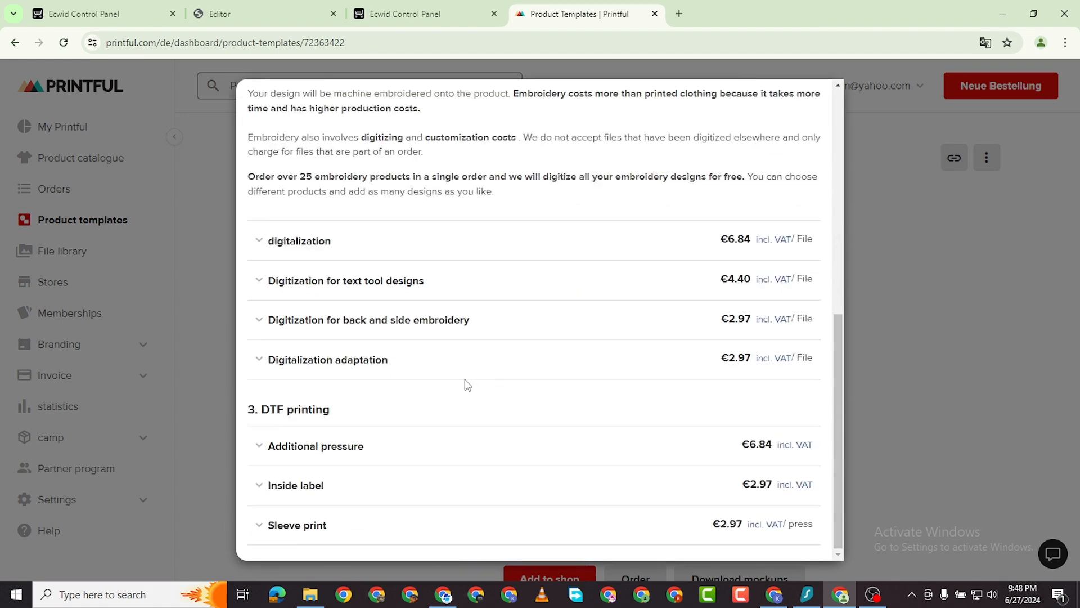
scroll(466, 384, "up", 8)
left_click(270, 153)
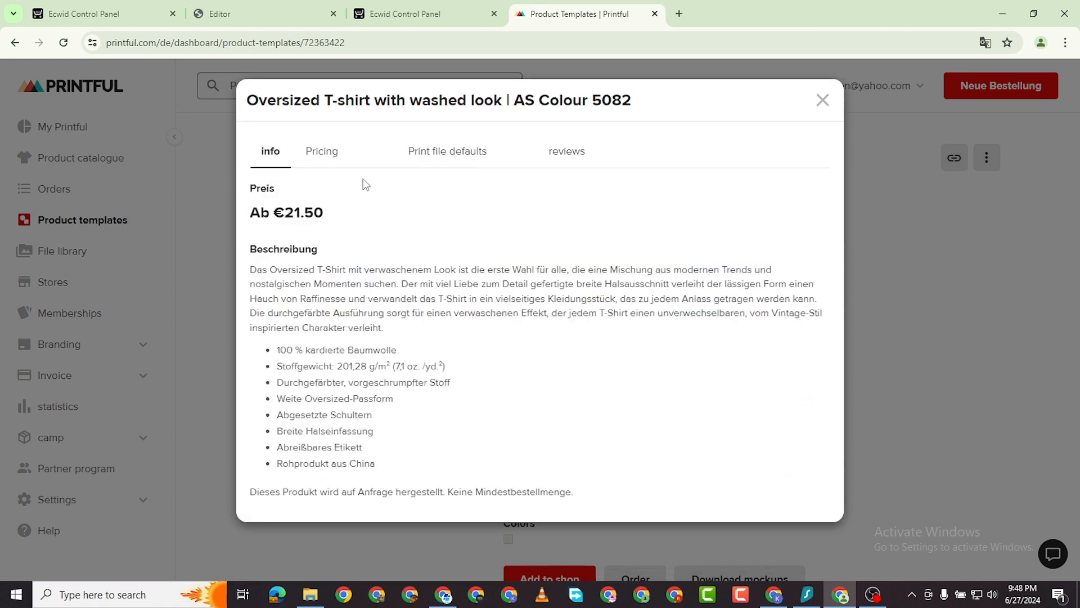
left_click(818, 101)
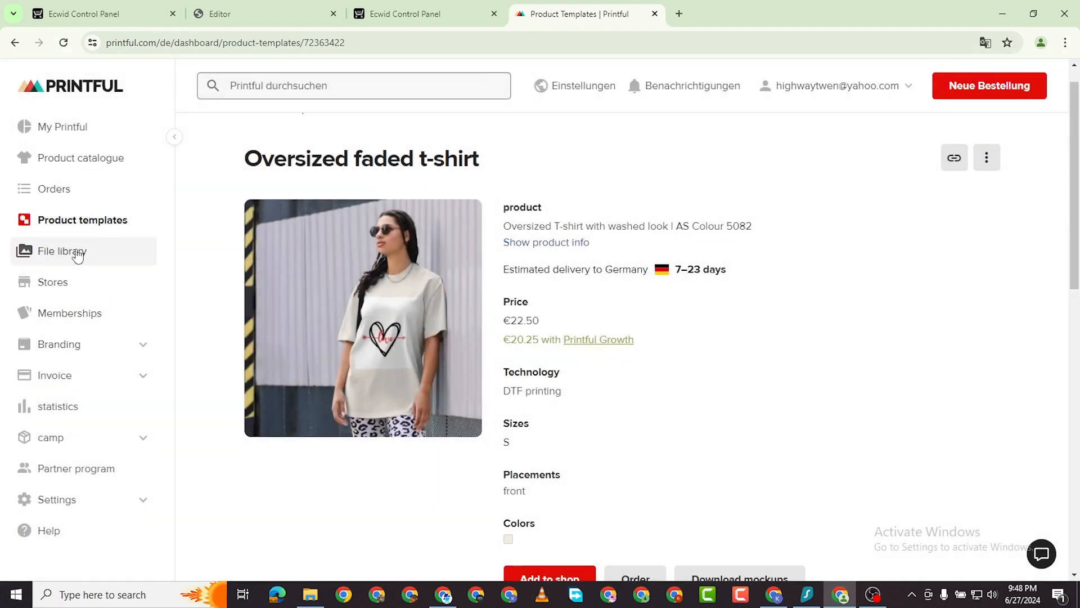
left_click(72, 284)
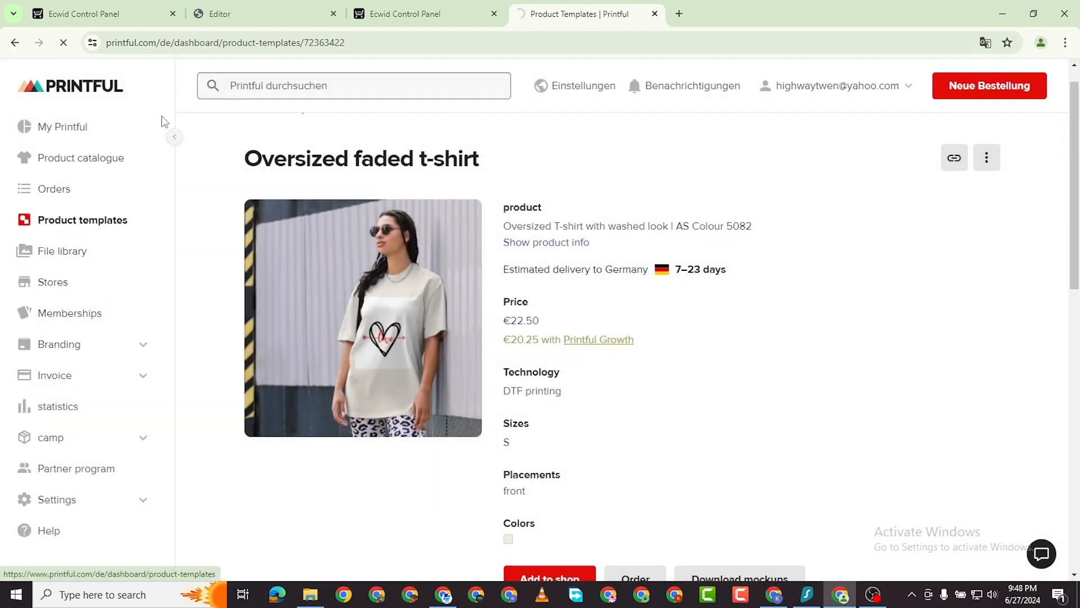
left_click(114, 21)
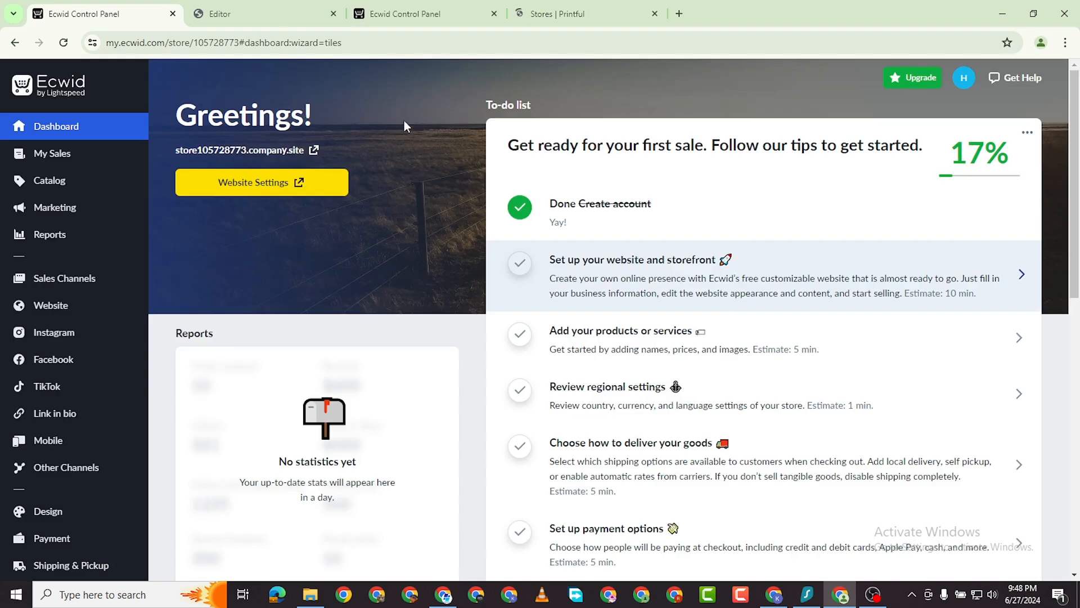
Log in to Printful from Ecwid's Printful connect page, then go back to Printful's Stores page.
left_click(417, 13)
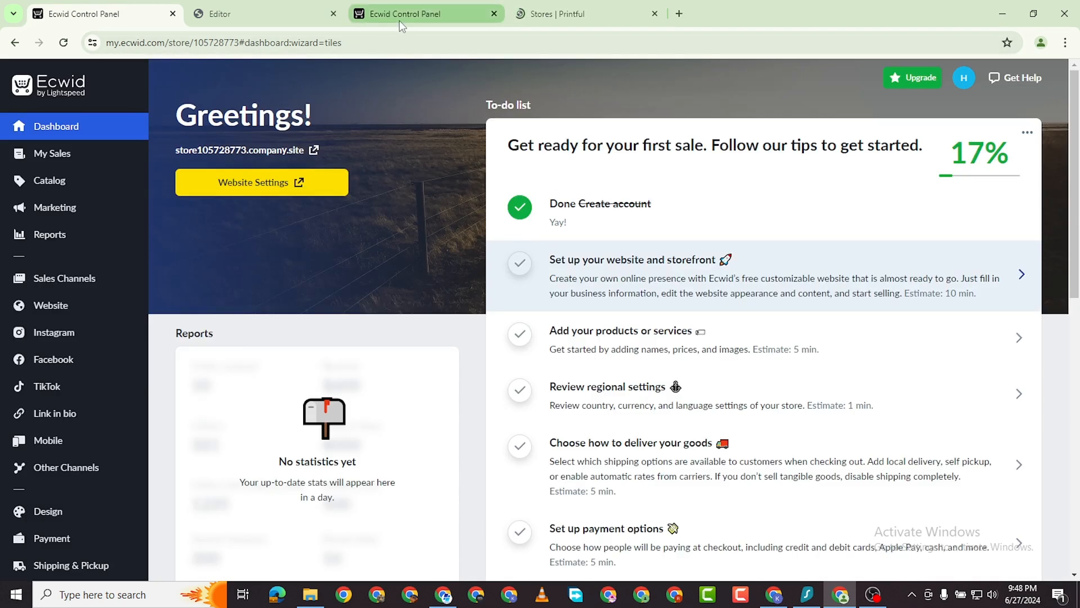
scroll(481, 362, "down", 5)
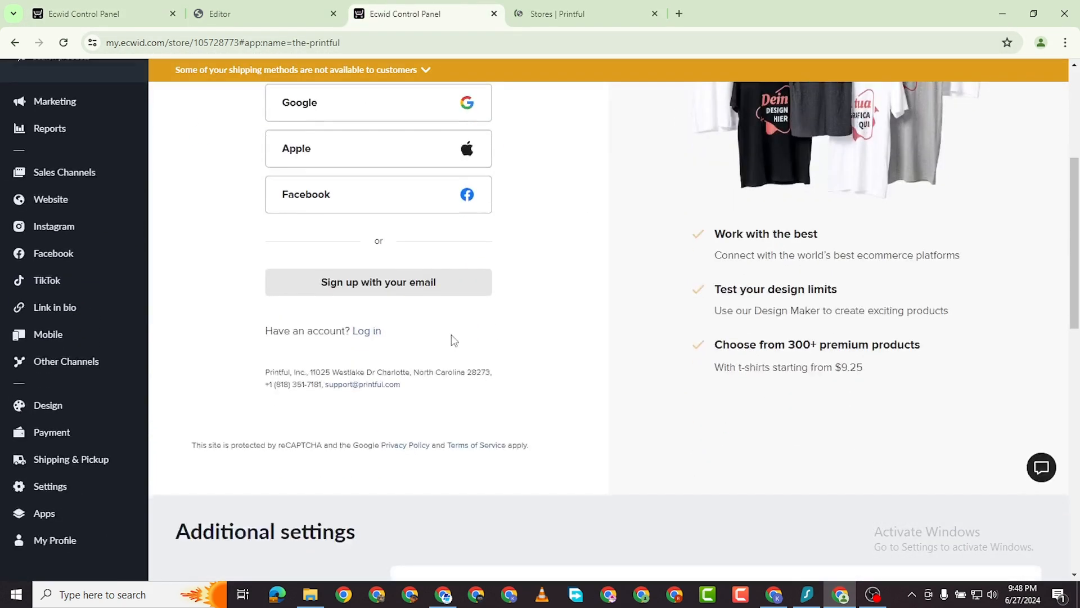
scroll(451, 338, "up", 5)
scroll(427, 293, "down", 1)
scroll(423, 294, "down", 4)
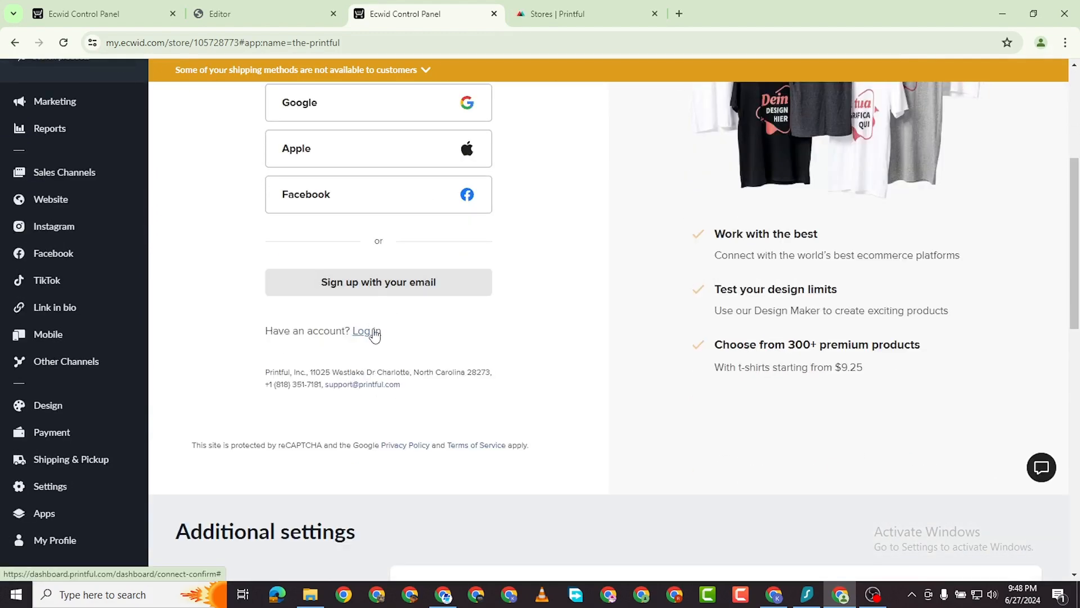
scroll(373, 335, "down", 1)
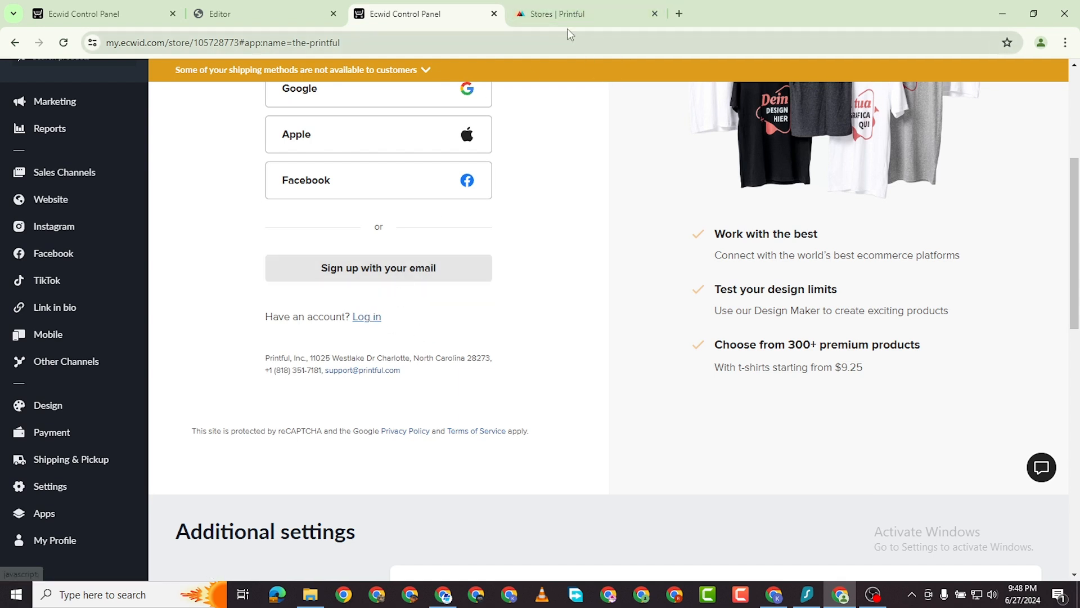
left_click(367, 318)
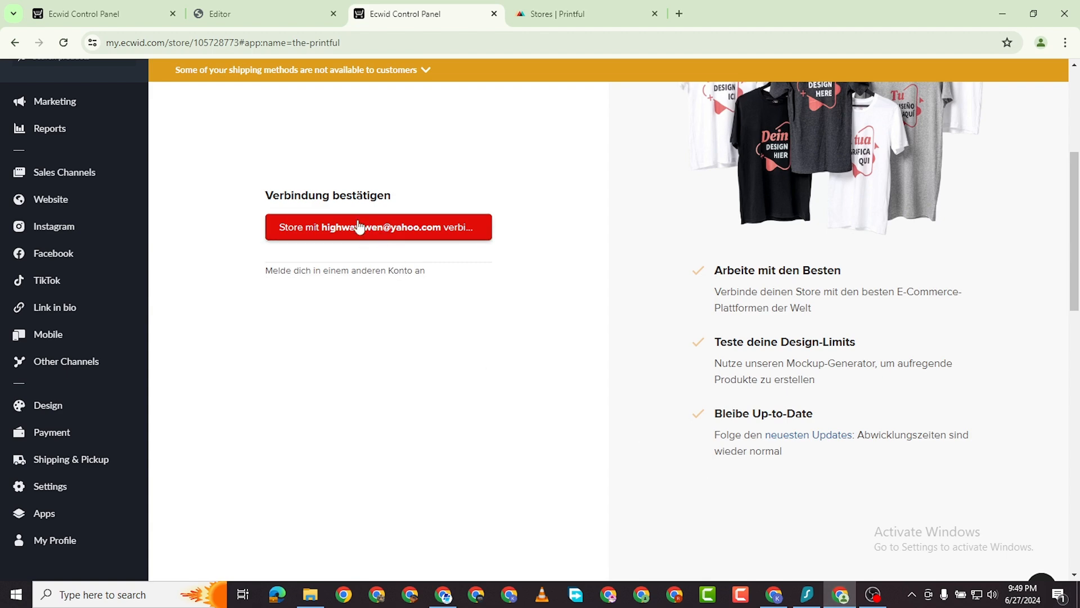
left_click(566, 10)
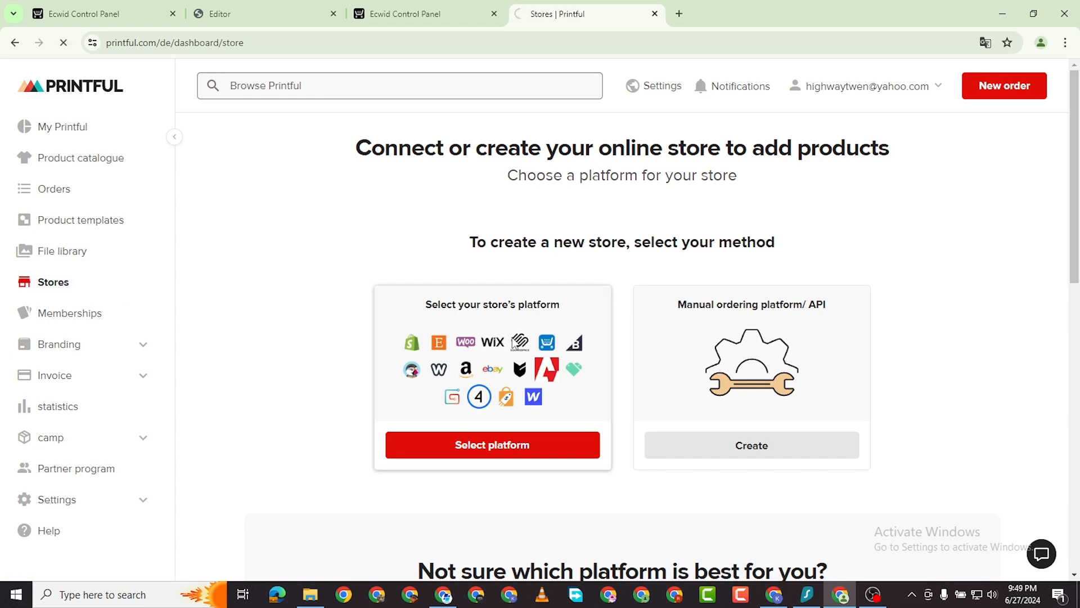
Connect the Ecwid store from Printful, get the app, and confirm the connection in Ecwid.
left_click(513, 344)
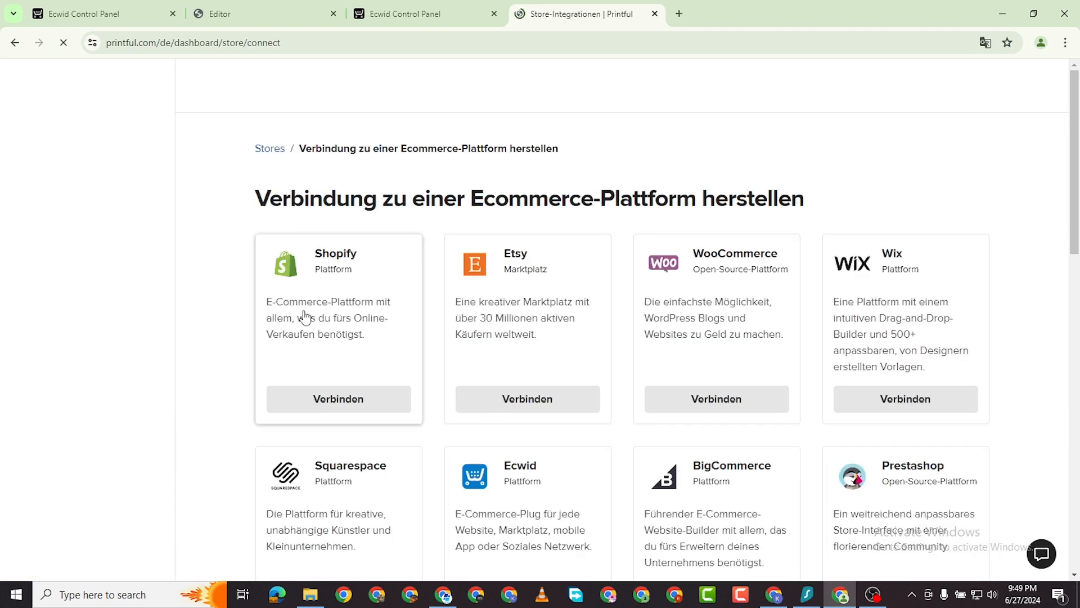
scroll(523, 434, "down", 1)
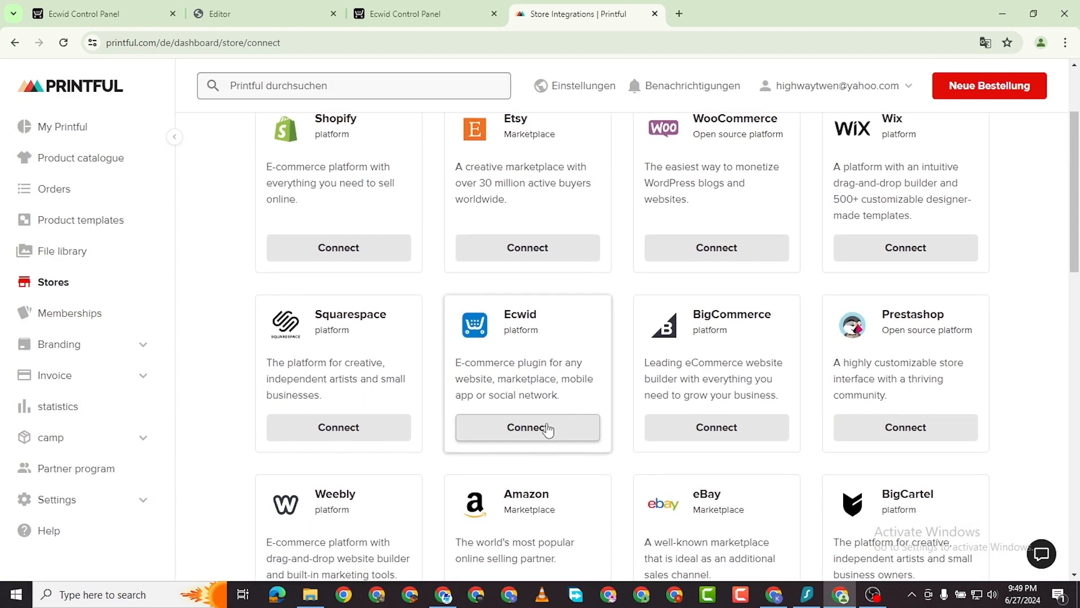
left_click(547, 430)
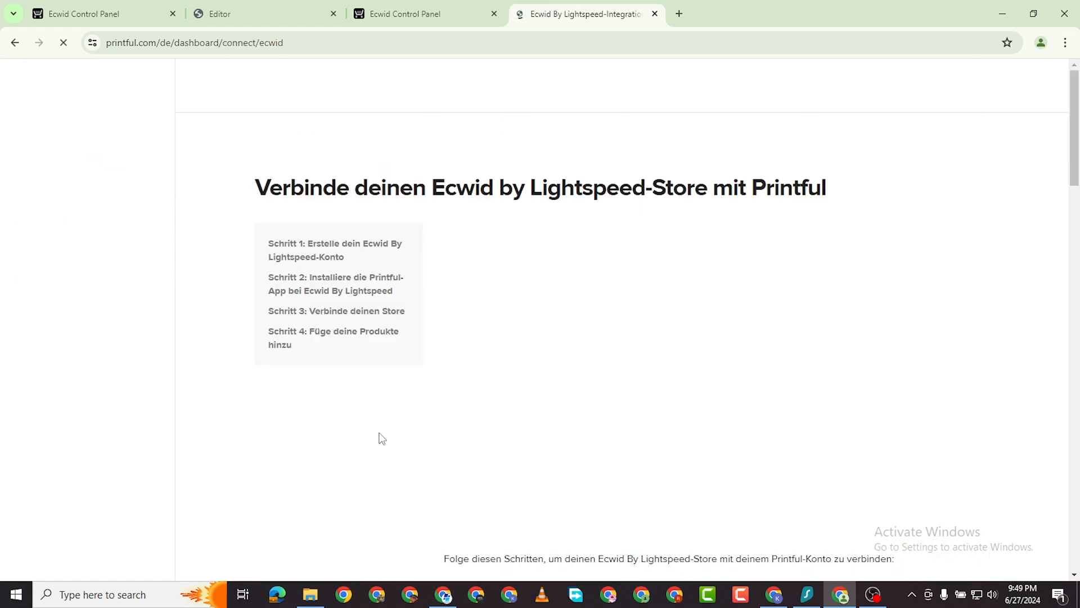
scroll(428, 333, "down", 8)
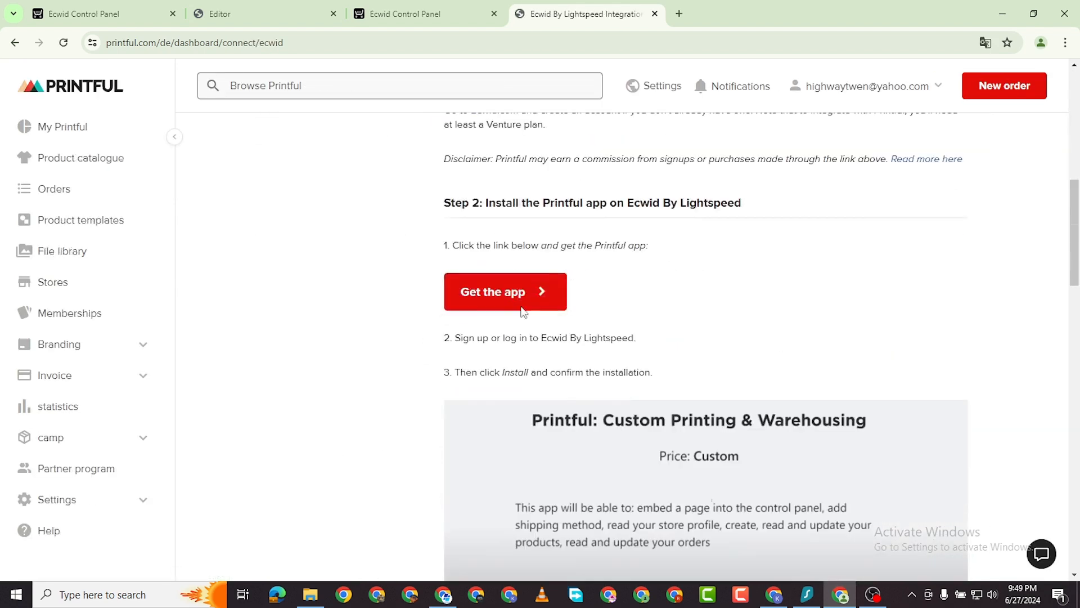
left_click(500, 293)
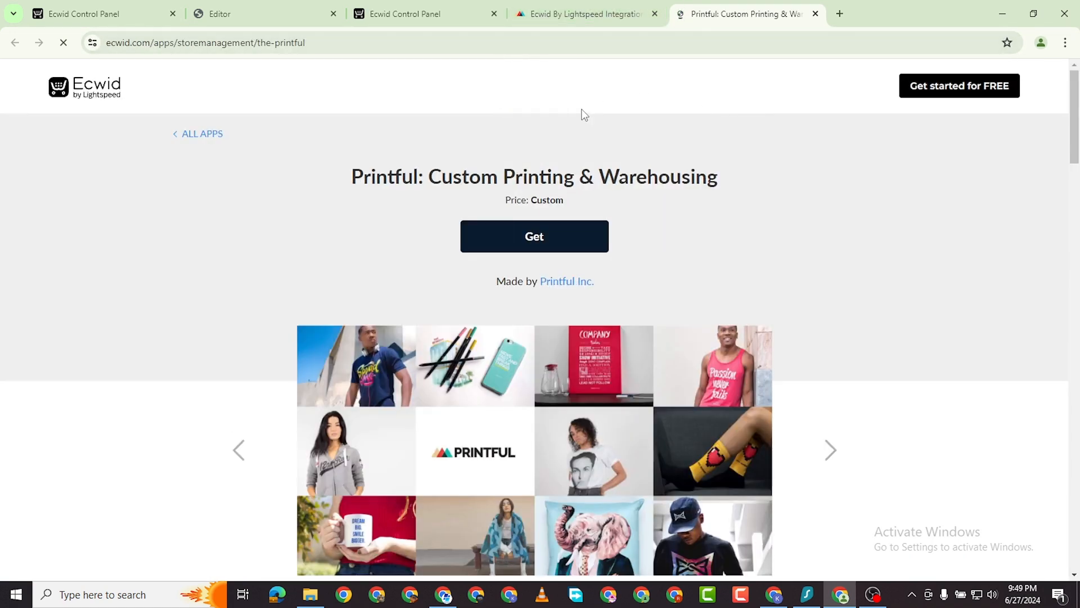
left_click(582, 15)
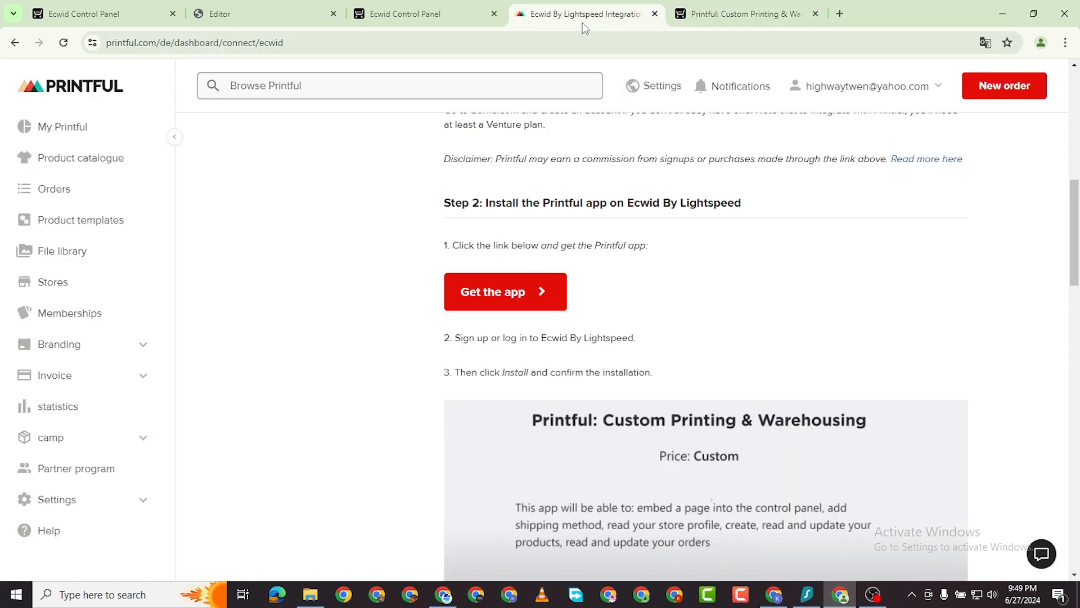
left_click(443, 16)
left_click(373, 235)
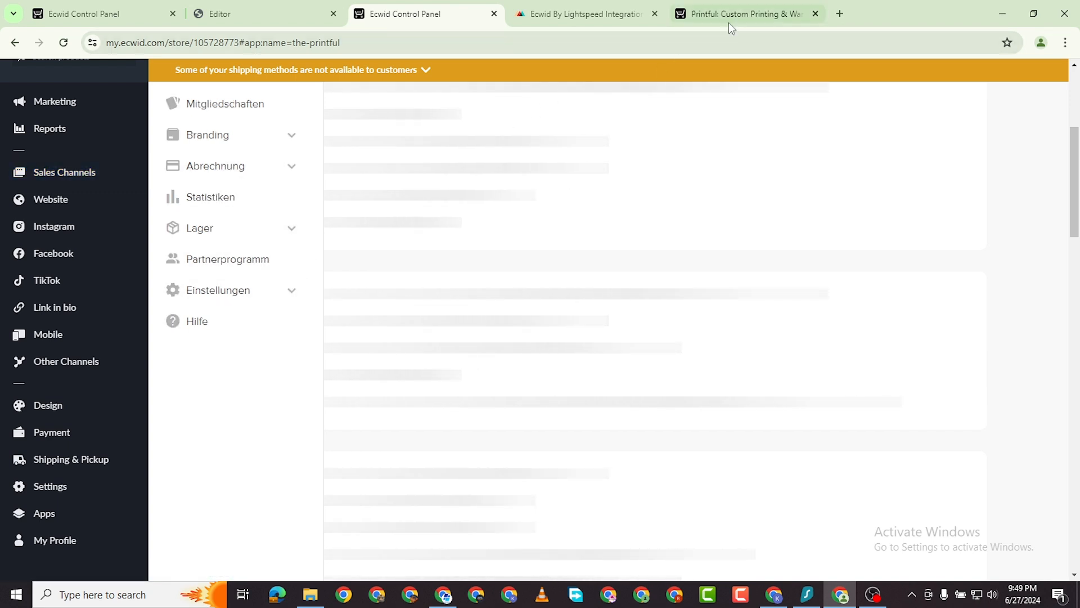
Translate the German Printful dashboard inside Ecwid into English, retrying once.
scroll(363, 432, "down", 5)
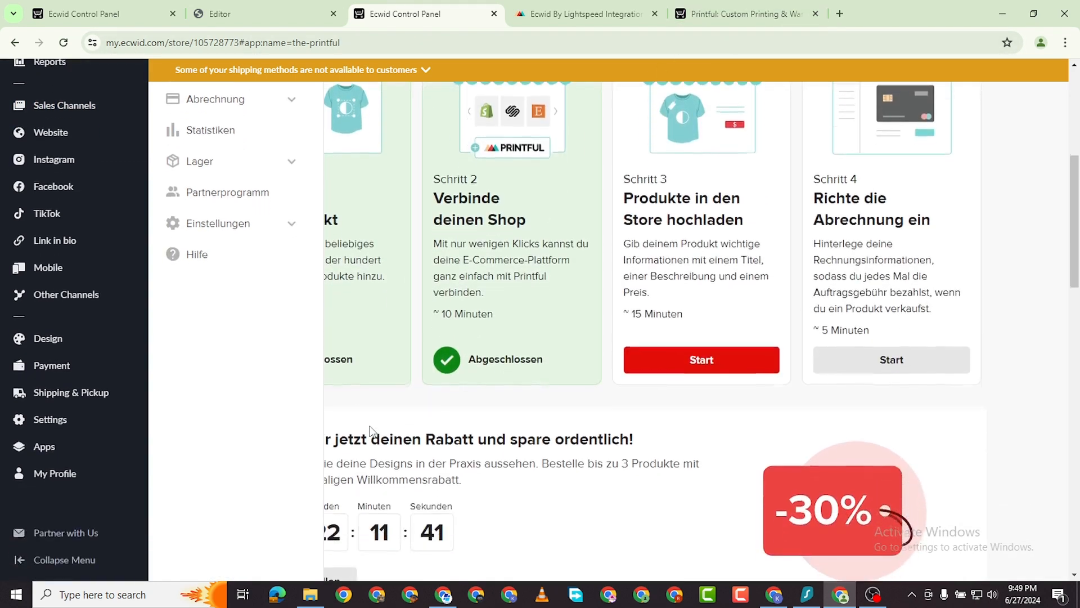
scroll(438, 413, "up", 8)
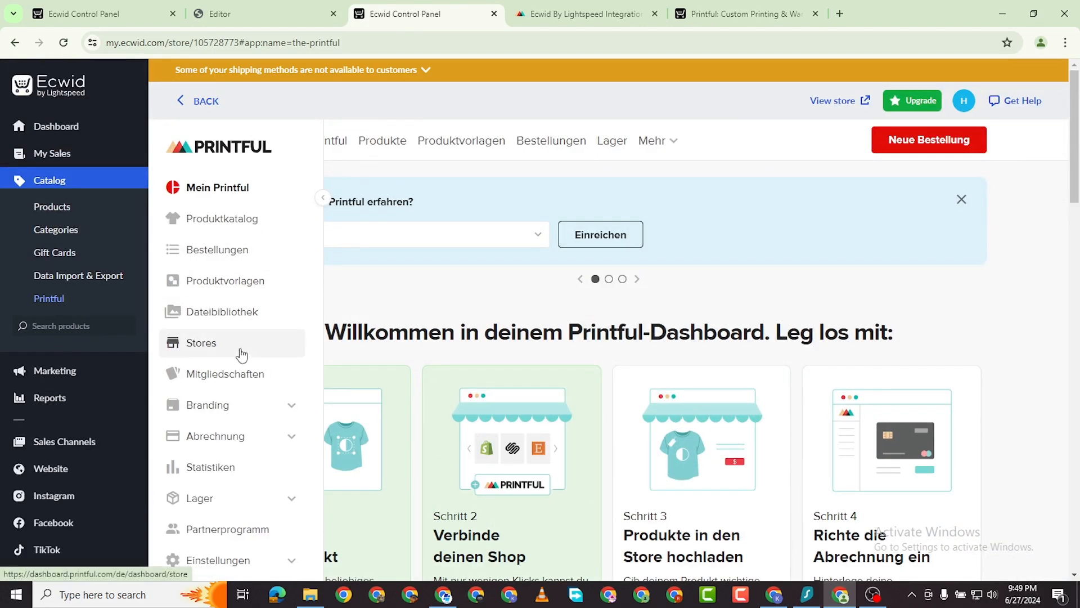
right_click(1039, 247)
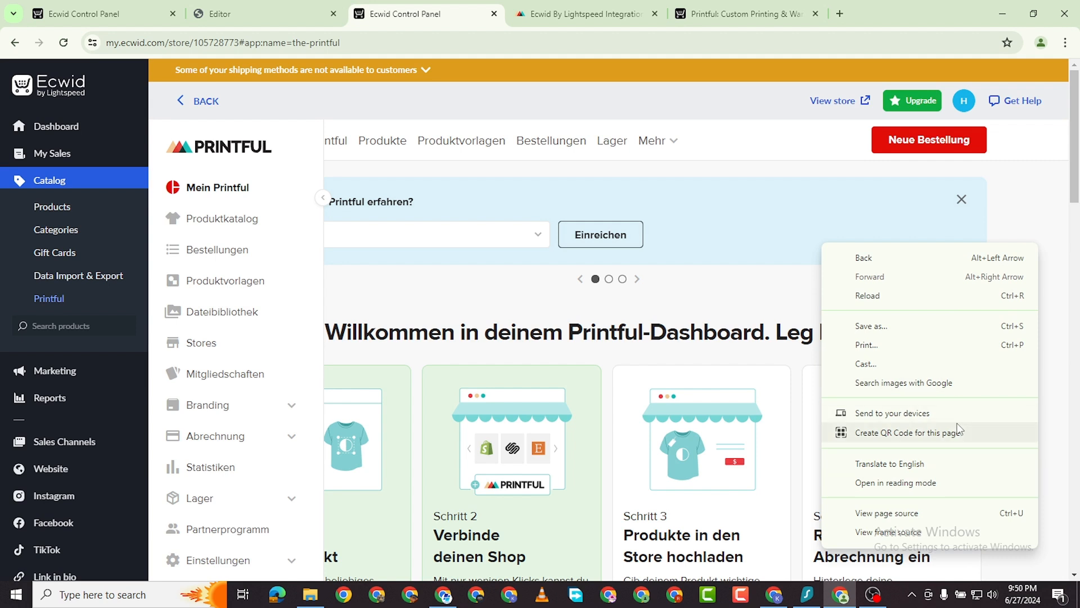
left_click(954, 466)
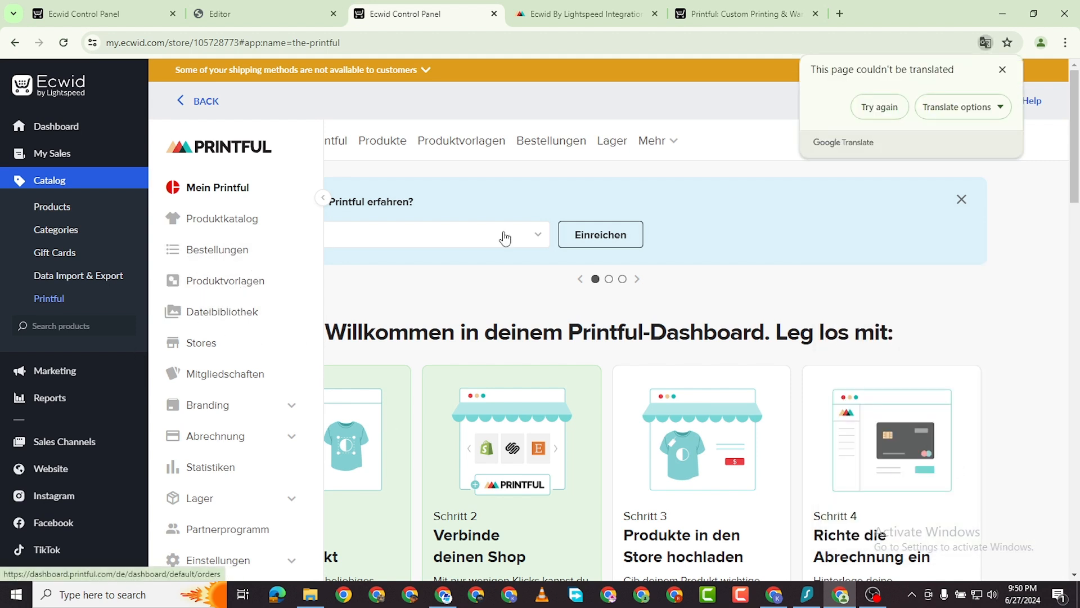
left_click(899, 108)
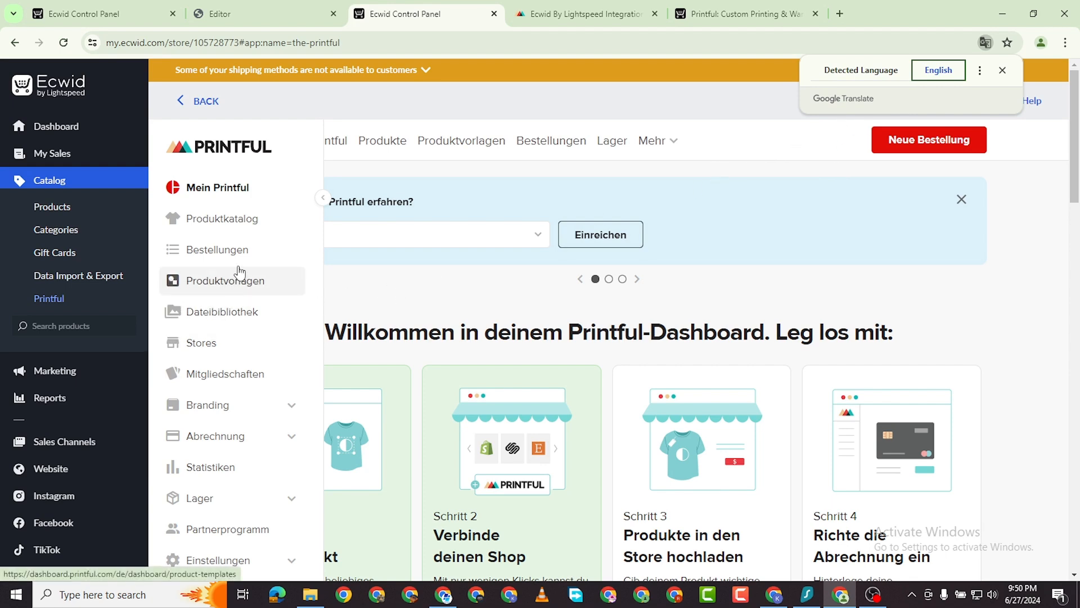
Return to Printful's Ecwid By Lightspeed integration page.
scroll(211, 340, "down", 2)
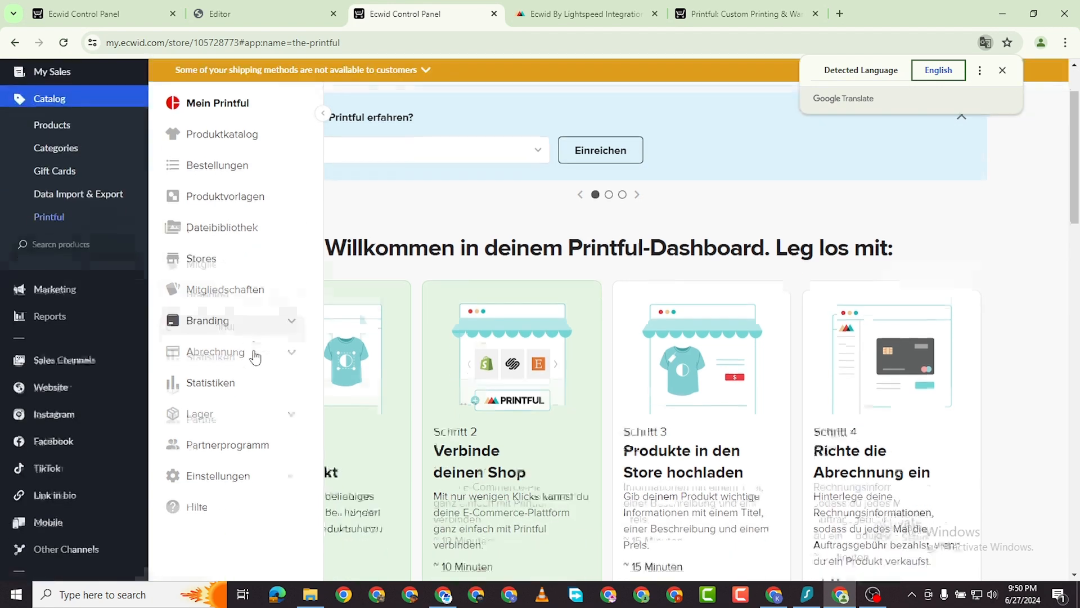
scroll(248, 249, "up", 2)
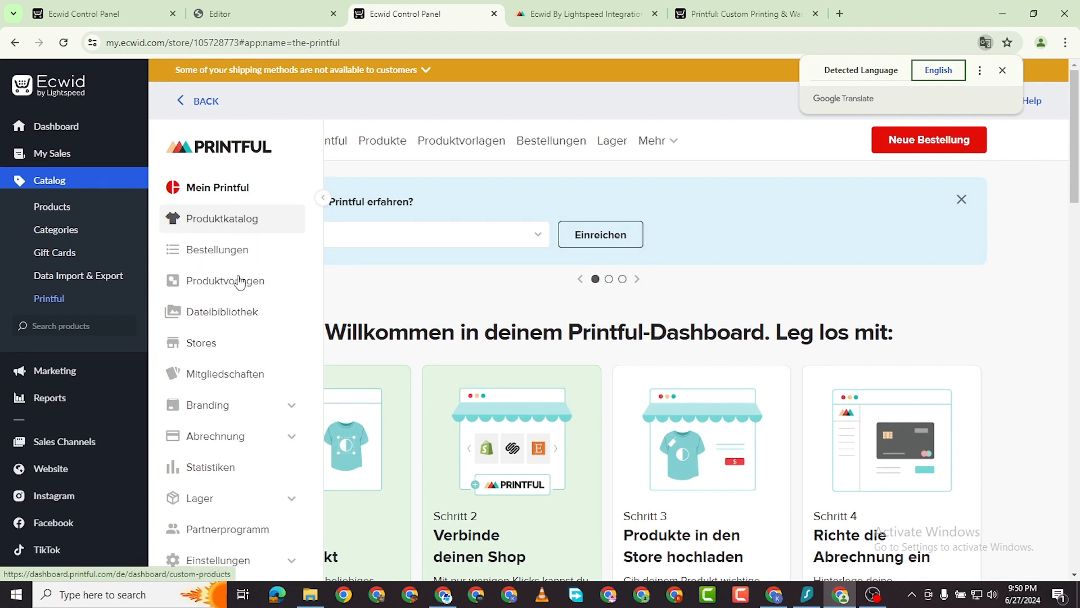
left_click(574, 21)
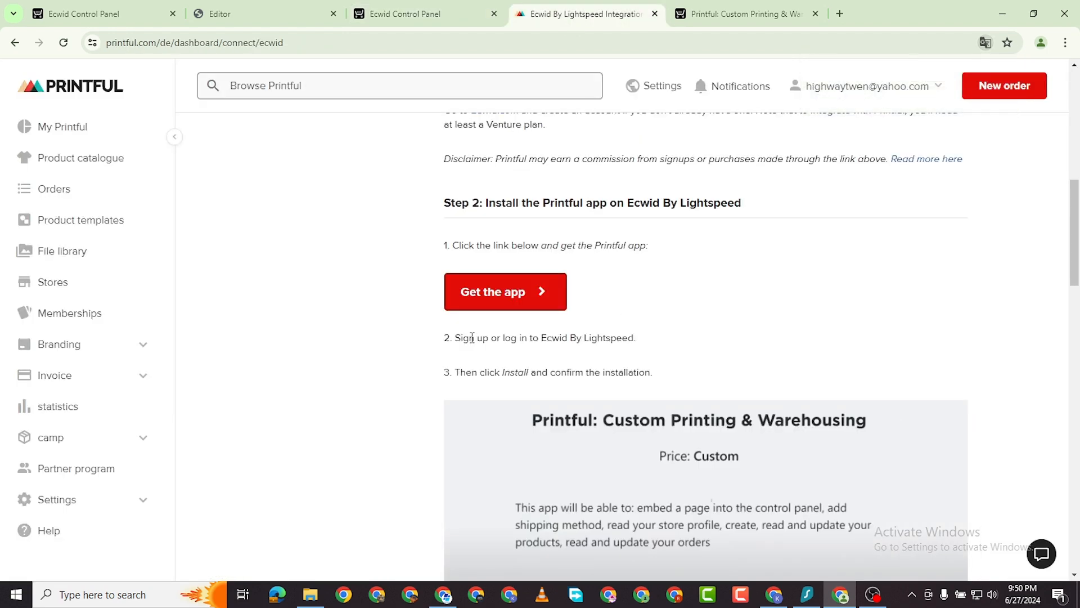
Open Printful's Product templates grid, showing the Unisex sweatshirt and other saved designs.
scroll(107, 224, "up", 2)
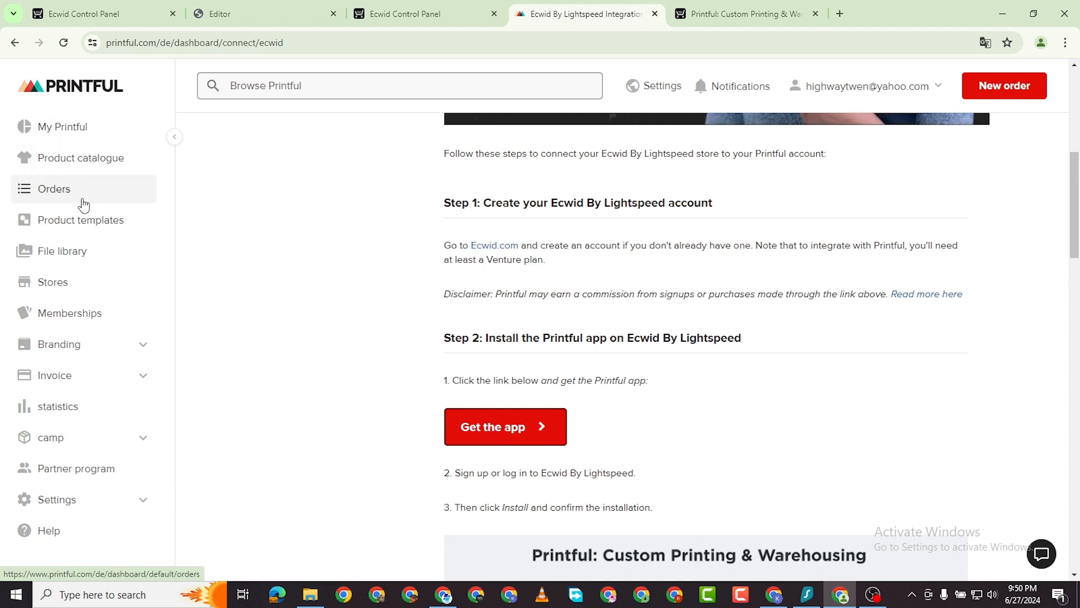
left_click(97, 288)
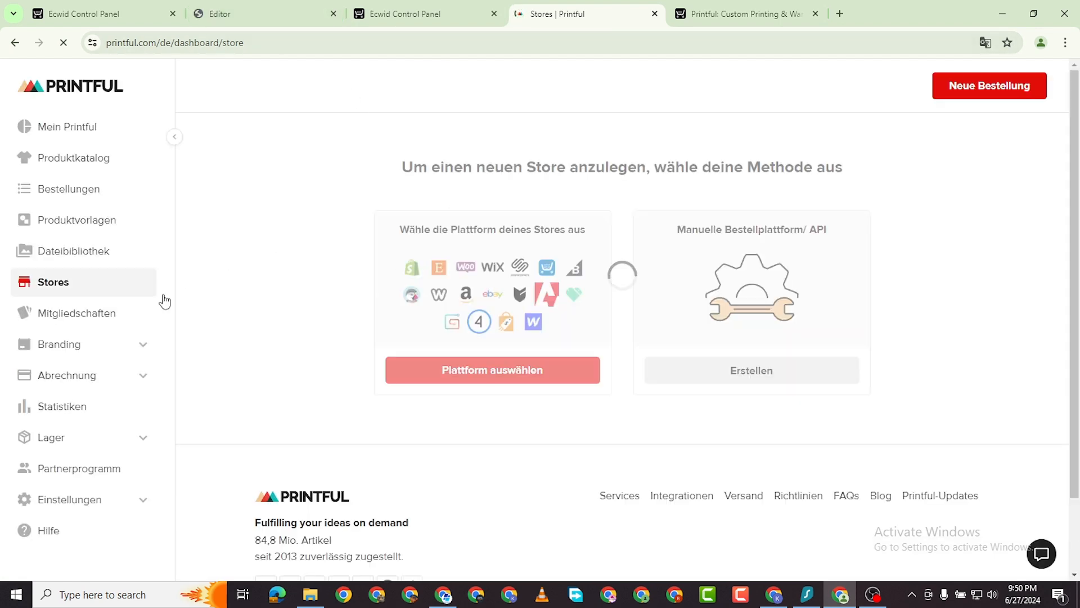
scroll(359, 346, "down", 4)
scroll(778, 276, "up", 3)
scroll(779, 281, "up", 1)
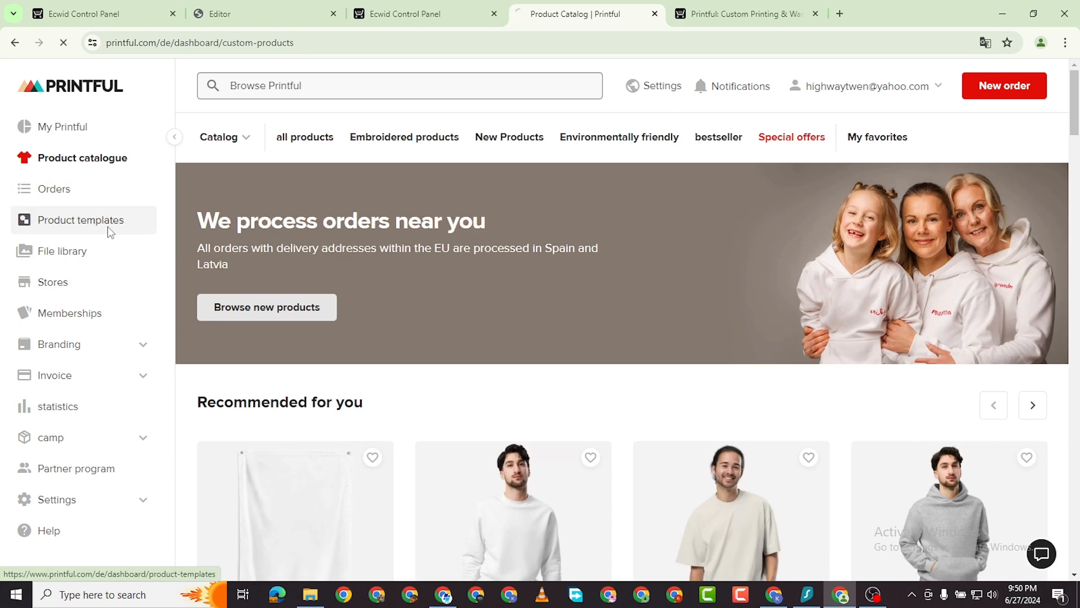
left_click(108, 227)
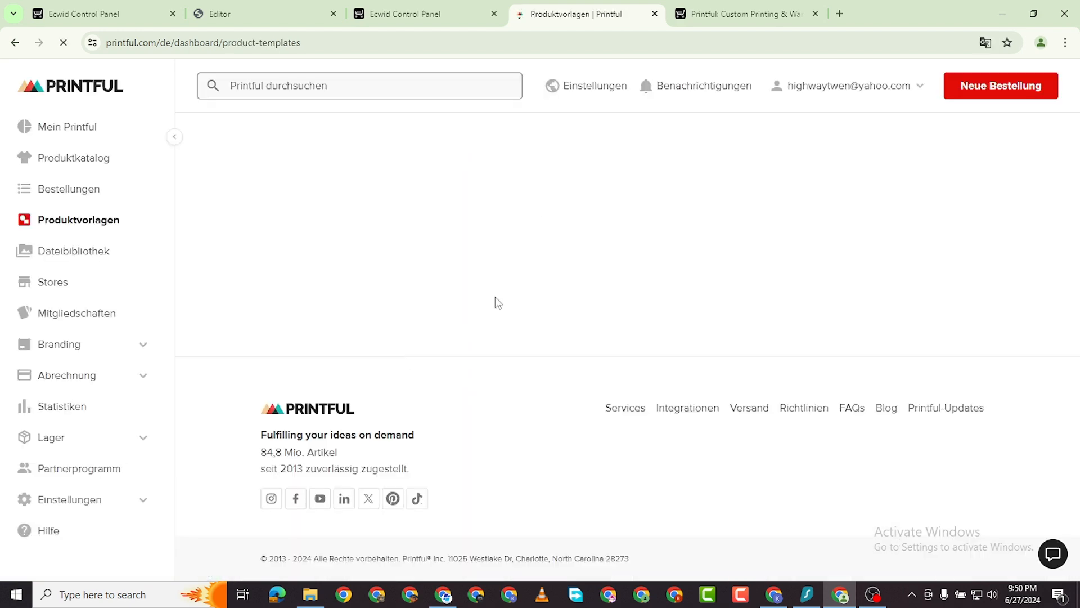
scroll(614, 394, "down", 3)
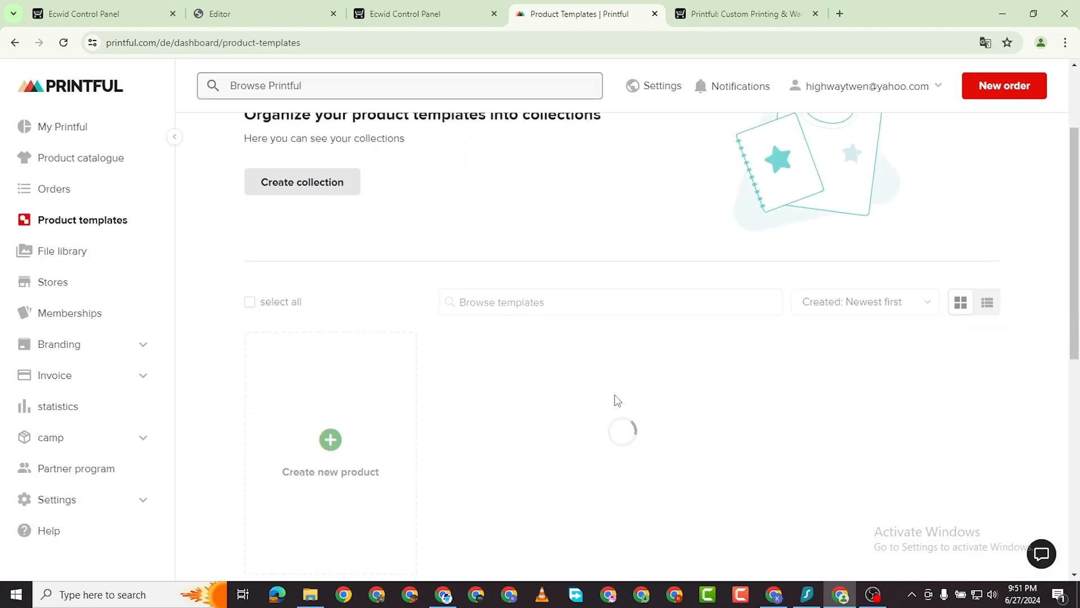
scroll(619, 396, "down", 1)
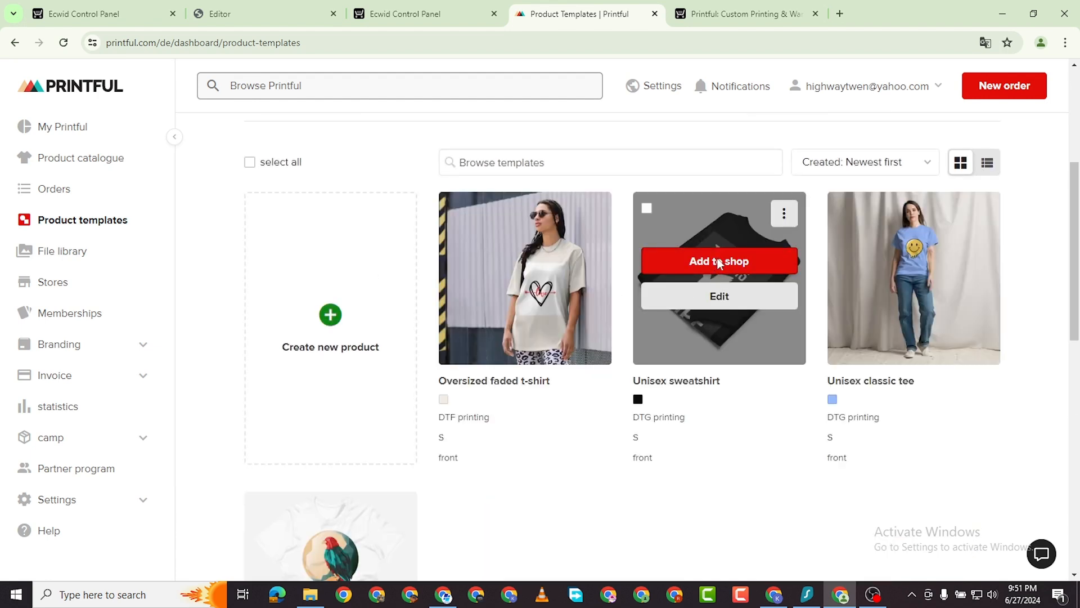
Add the Unisex sweatshirt to the shop in sizes S to 2XL and choose standard mockups.
left_click(719, 262)
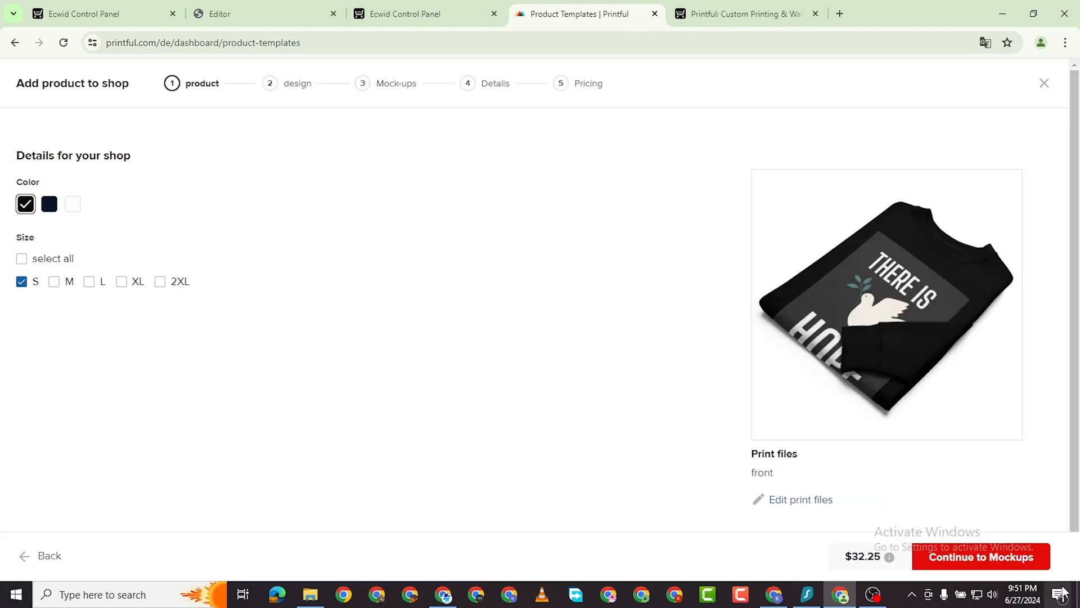
left_click(55, 282)
left_click(89, 282)
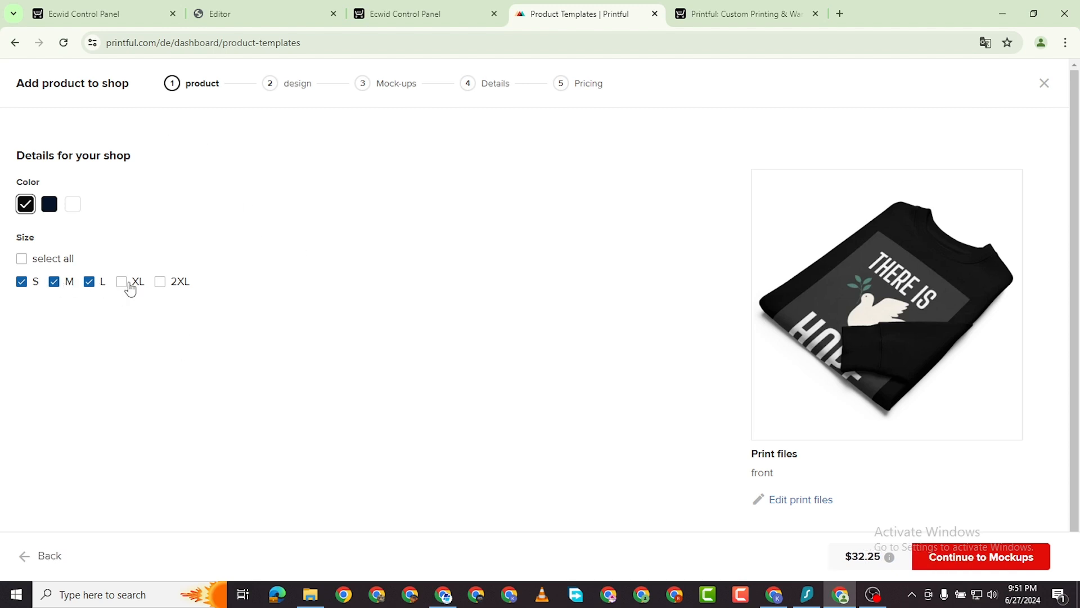
left_click(122, 282)
left_click(160, 282)
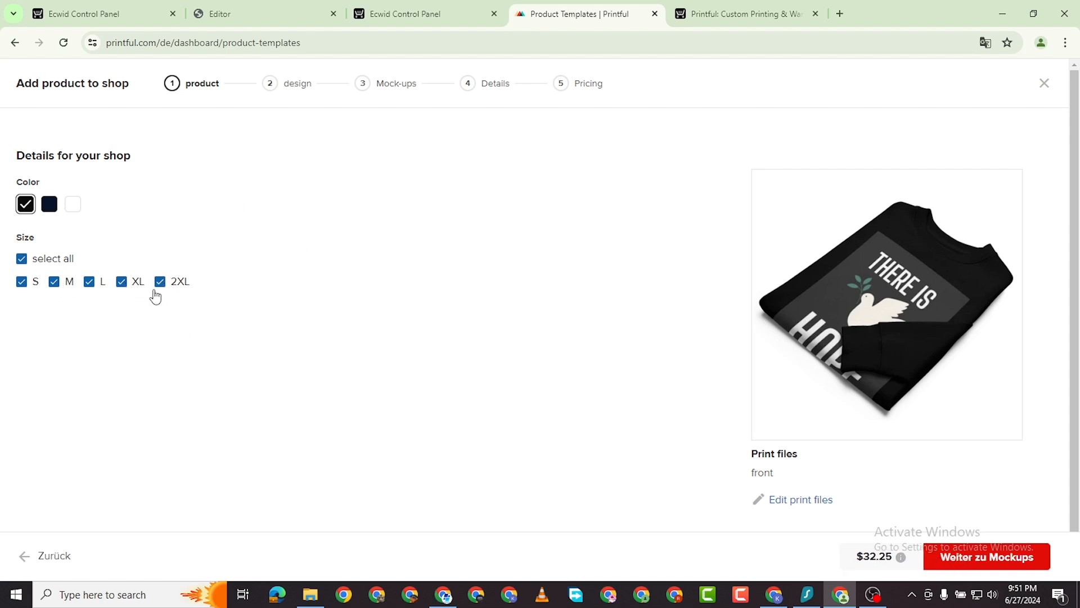
left_click(986, 567)
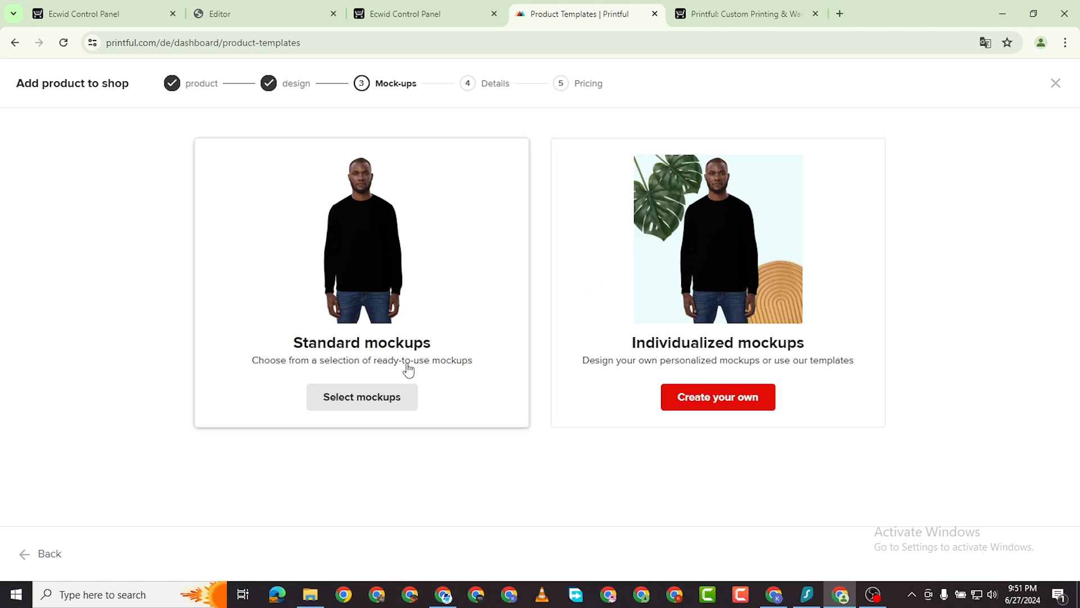
left_click(386, 399)
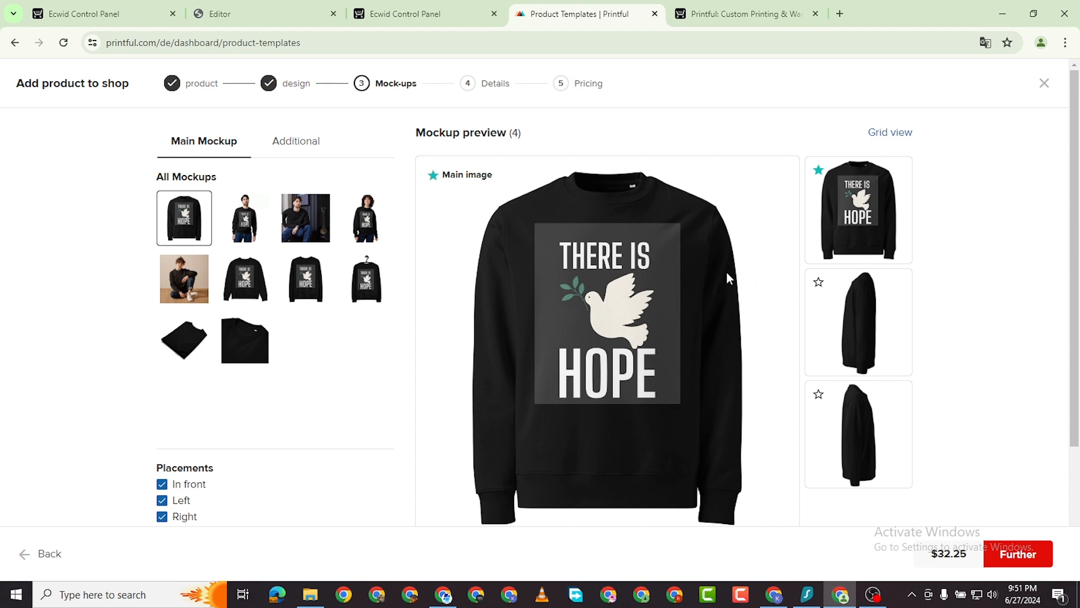
Add the back placement and make the man wearing the sweatshirt the main mockup.
scroll(726, 276, "down", 3)
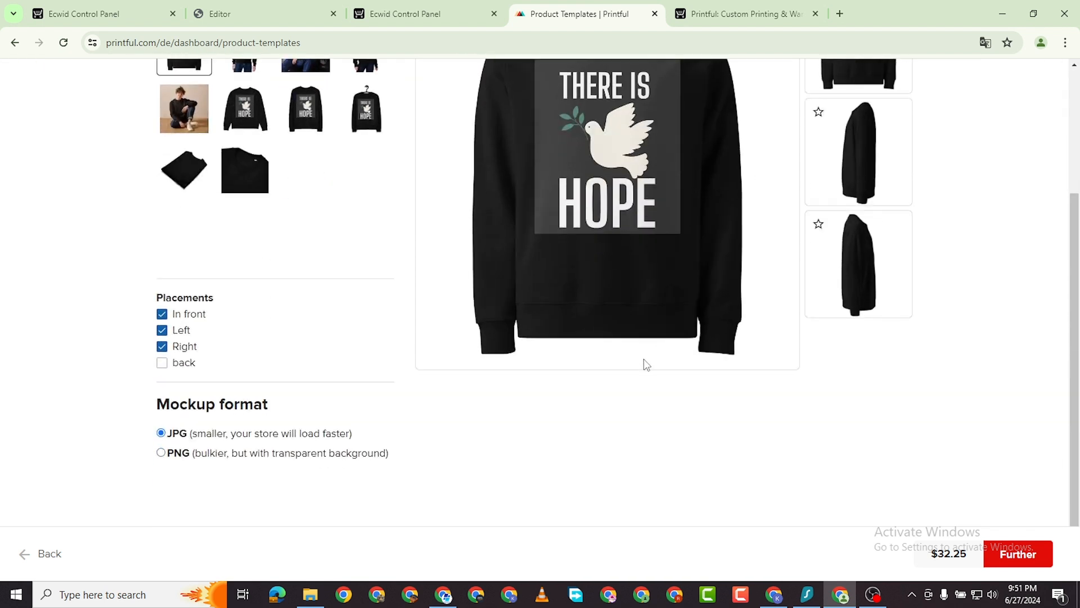
scroll(482, 362, "up", 2)
scroll(449, 394, "down", 2)
scroll(455, 295, "up", 2)
left_click(162, 497)
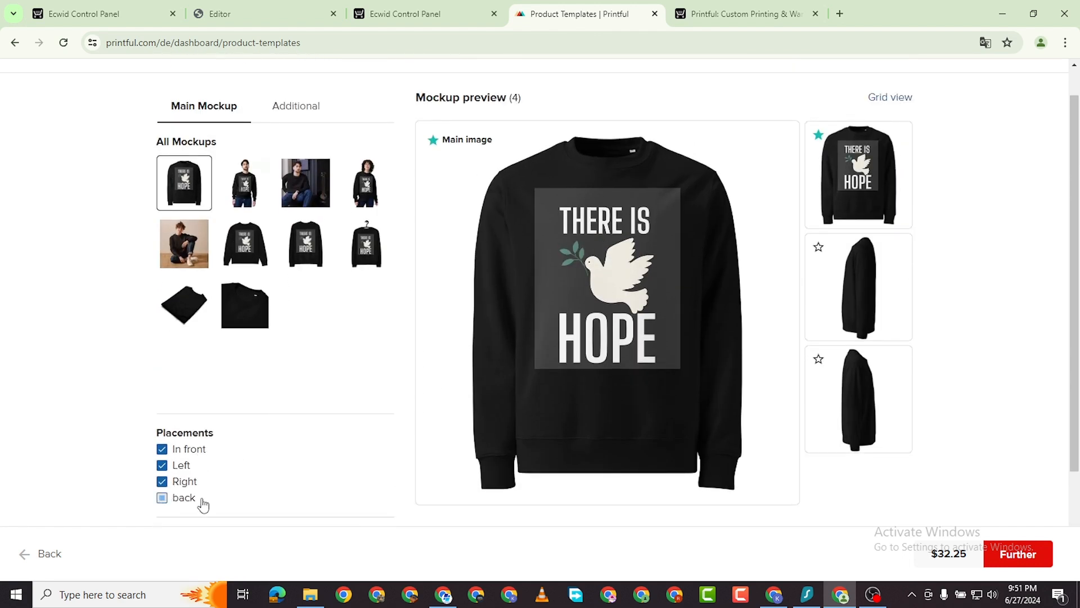
scroll(818, 338, "down", 5)
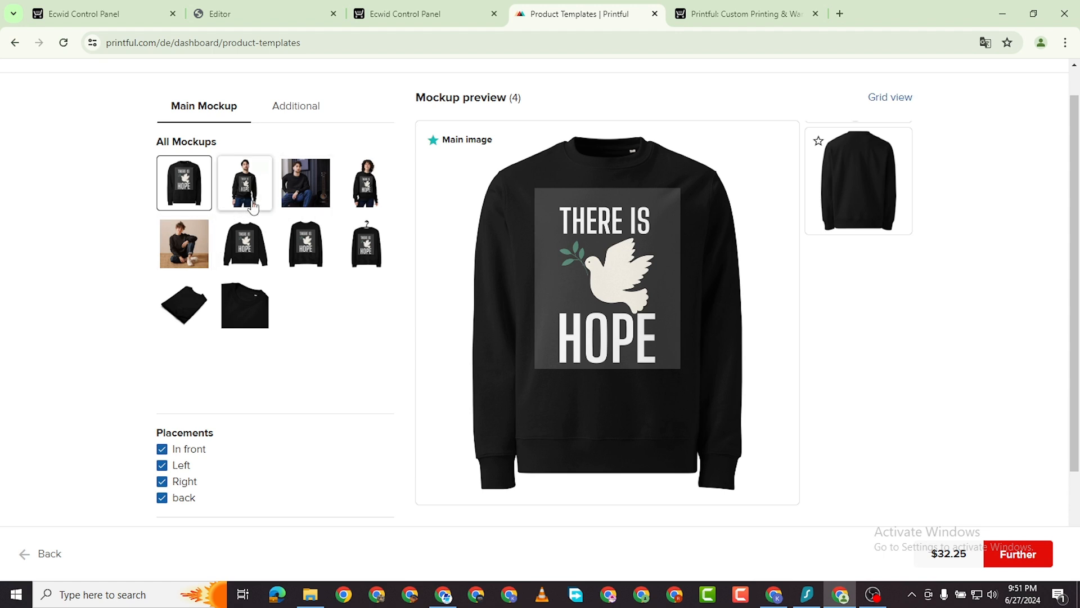
left_click(244, 183)
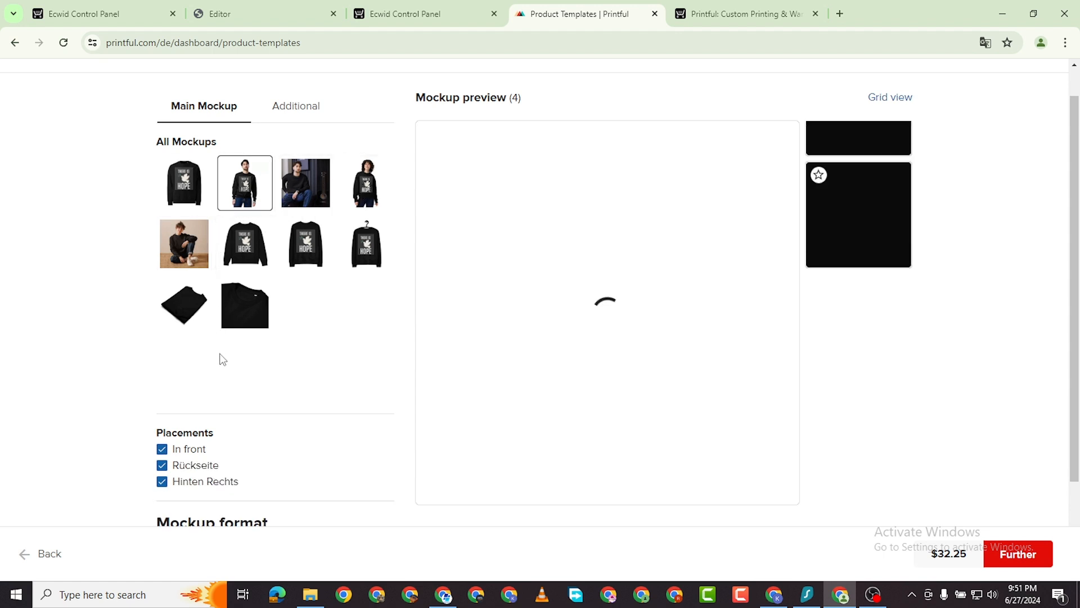
left_click(366, 196)
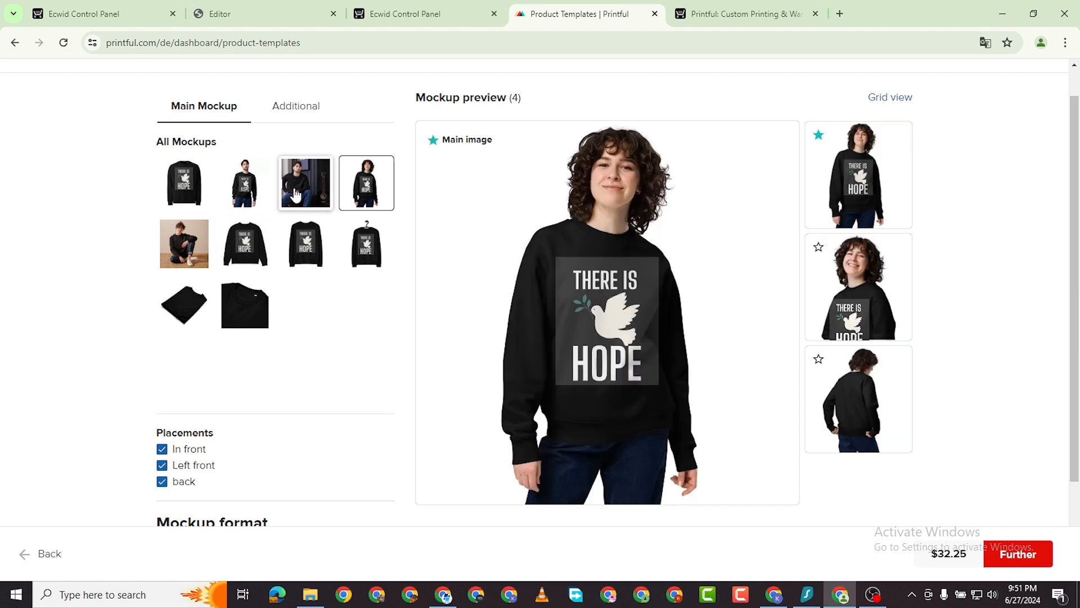
left_click(295, 194)
left_click(246, 197)
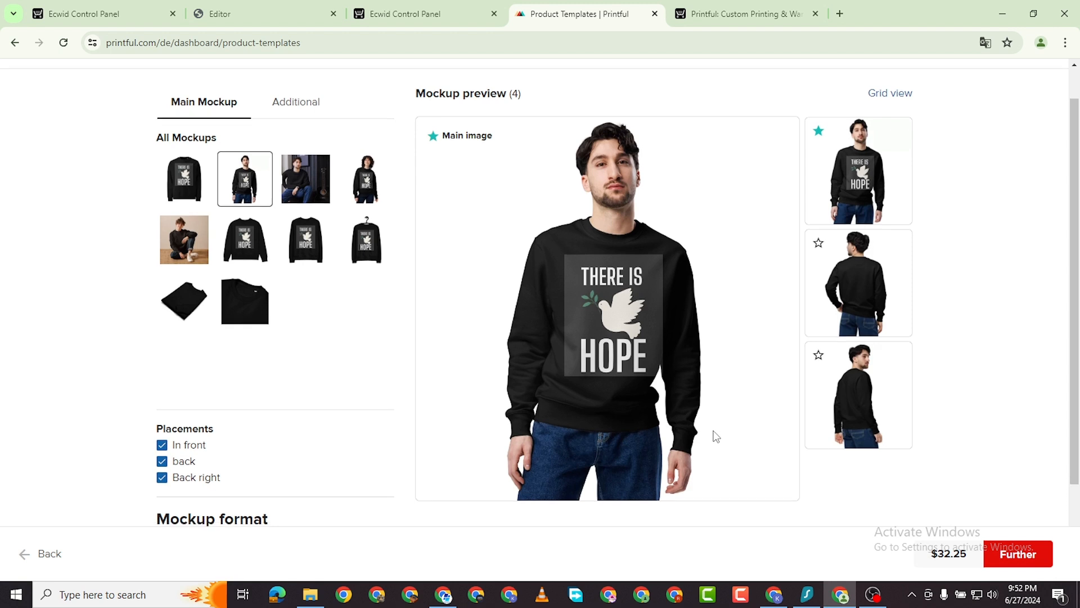
scroll(561, 397, "down", 2)
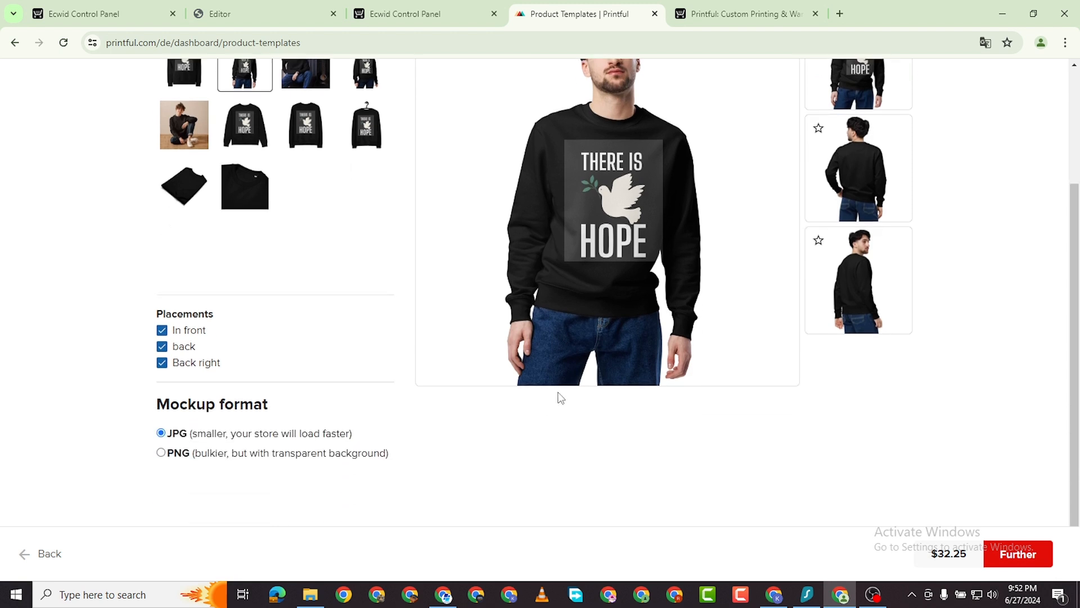
left_click(1021, 555)
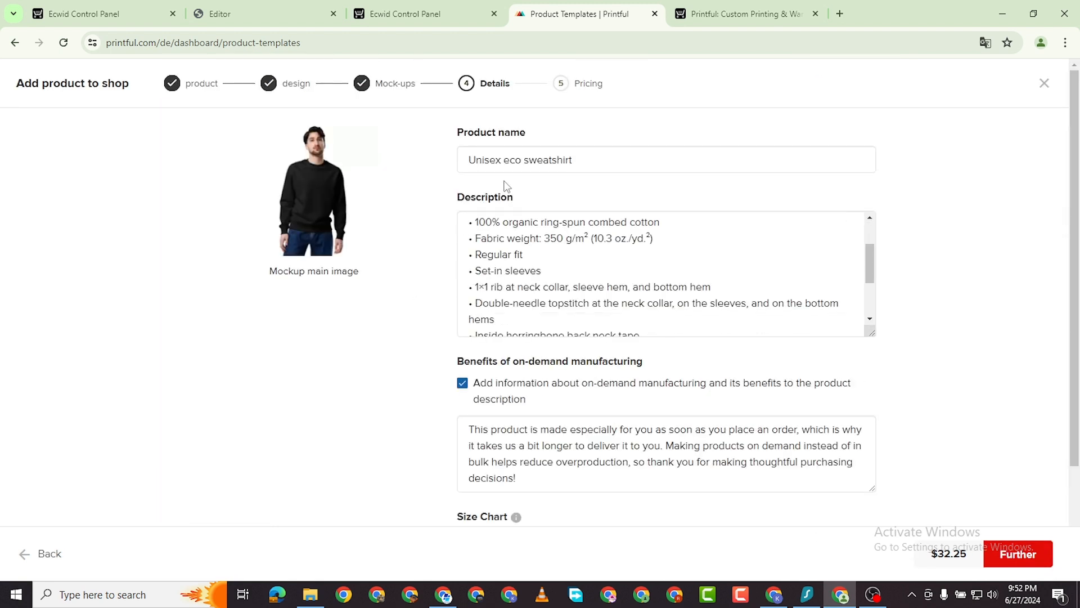
Rename the product 'Black Hope Unisex eco sweatshirt' and add a metric size chart.
left_click(470, 163)
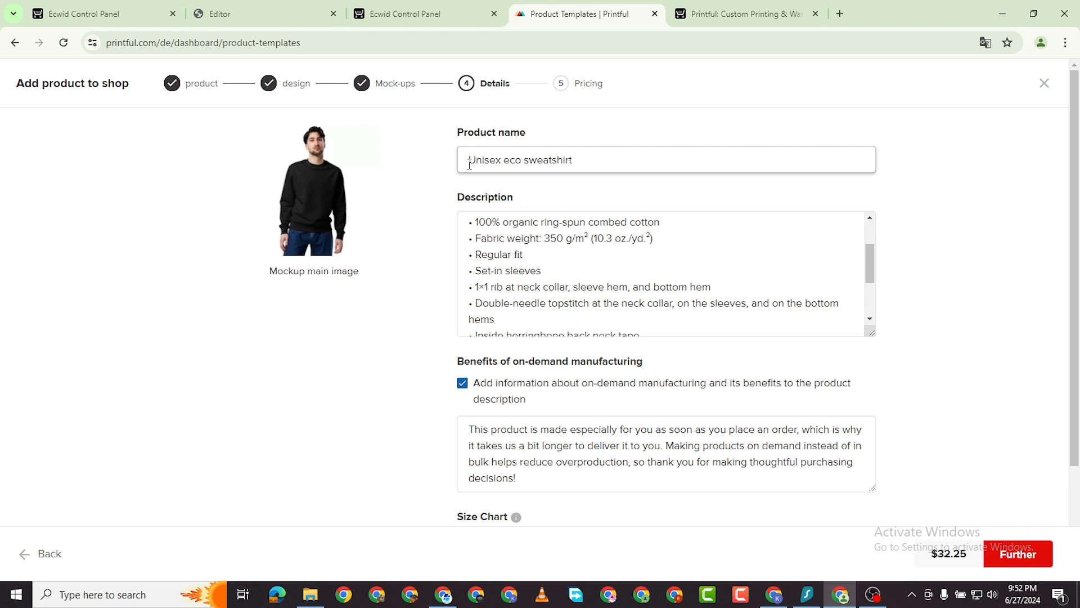
type("Black H")
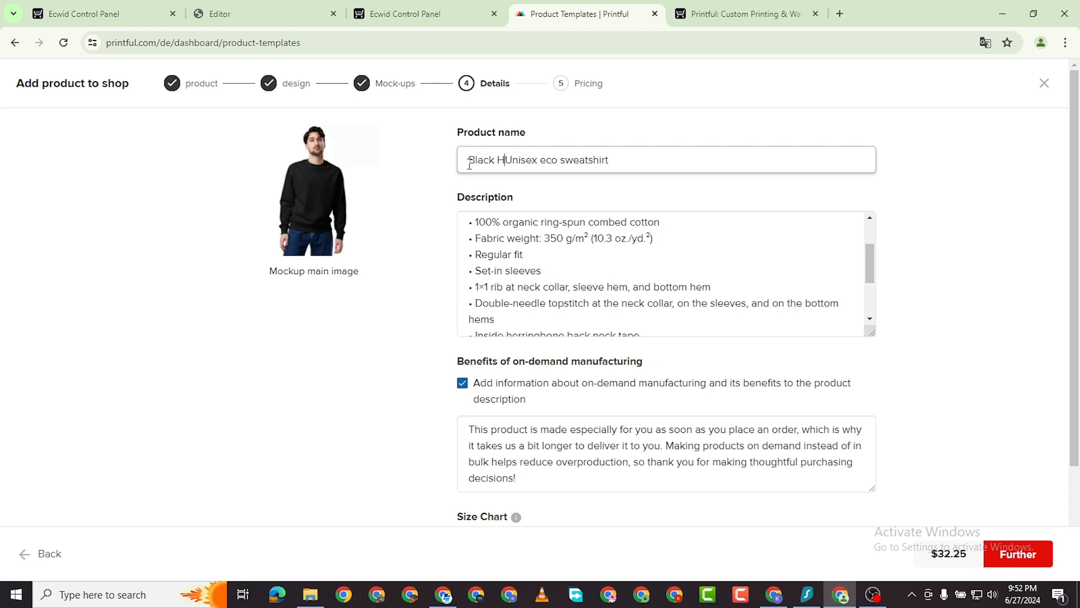
type("ope")
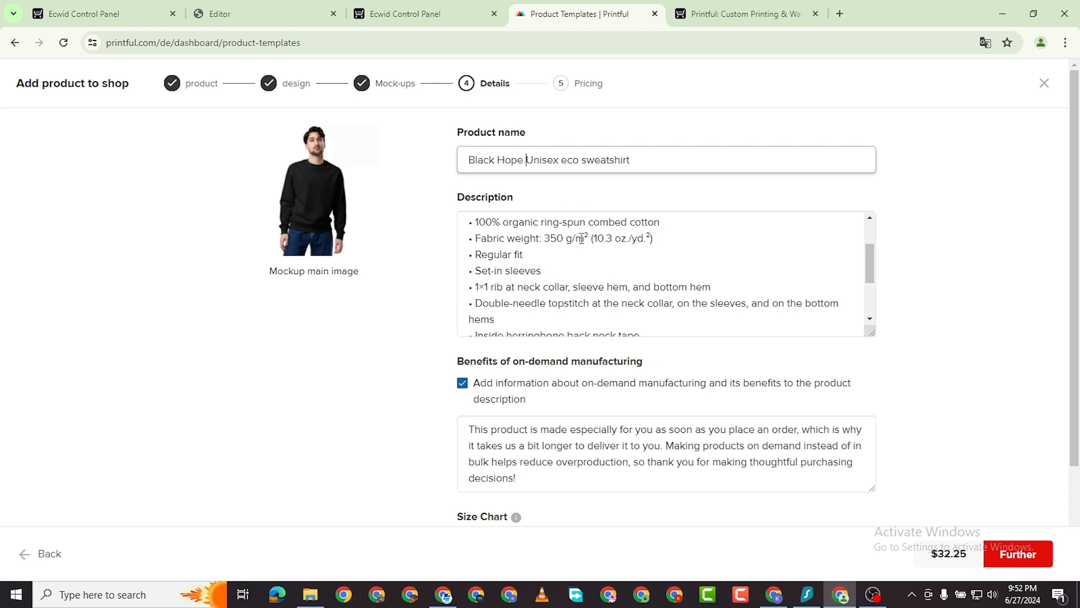
scroll(558, 307, "up", 2)
scroll(558, 308, "down", 6)
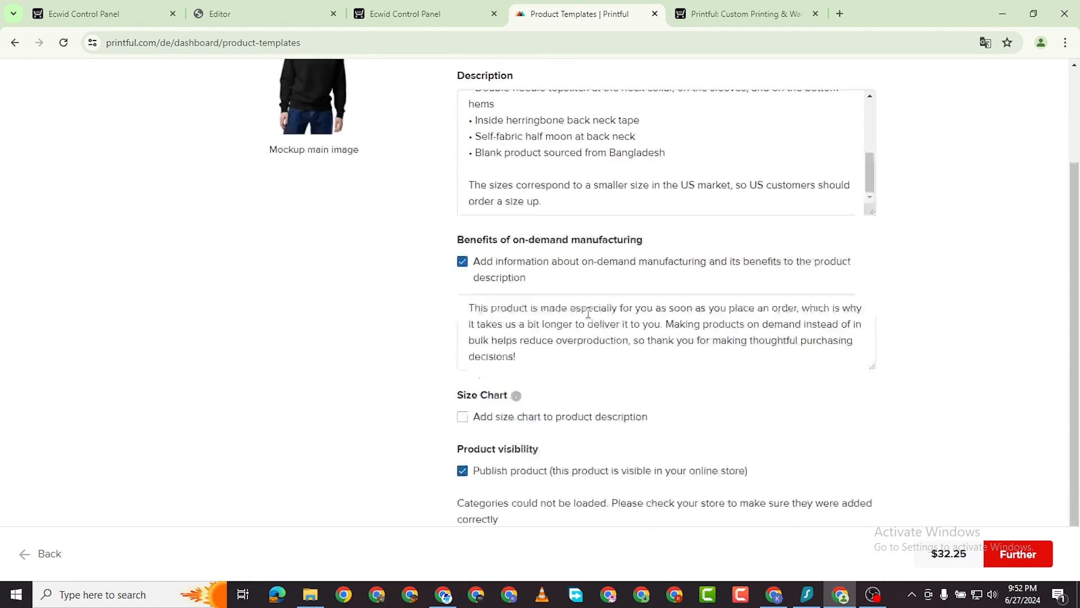
left_click(462, 404)
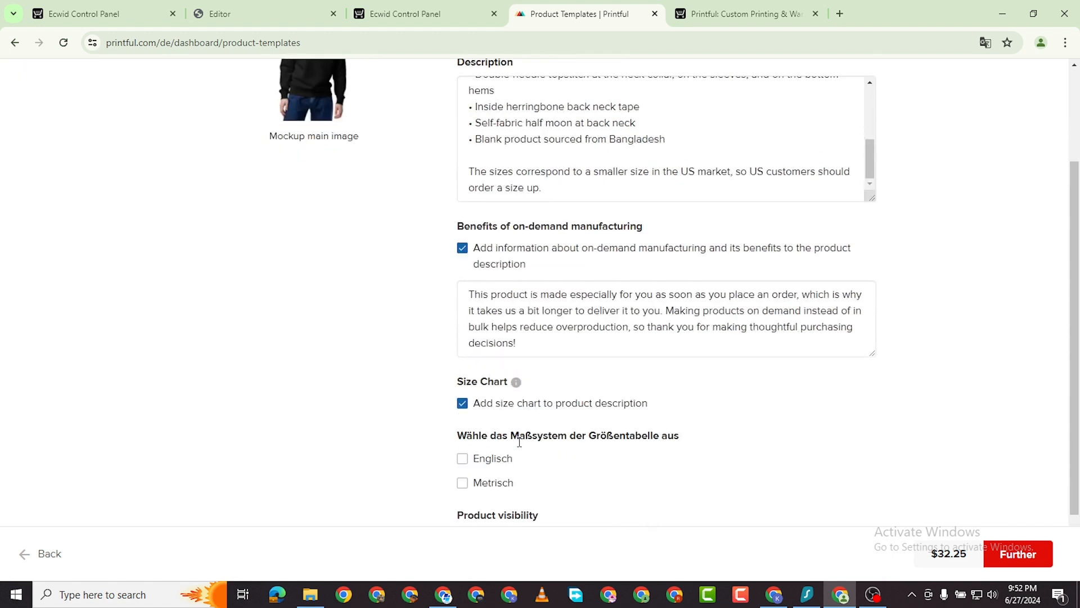
scroll(530, 436, "down", 1)
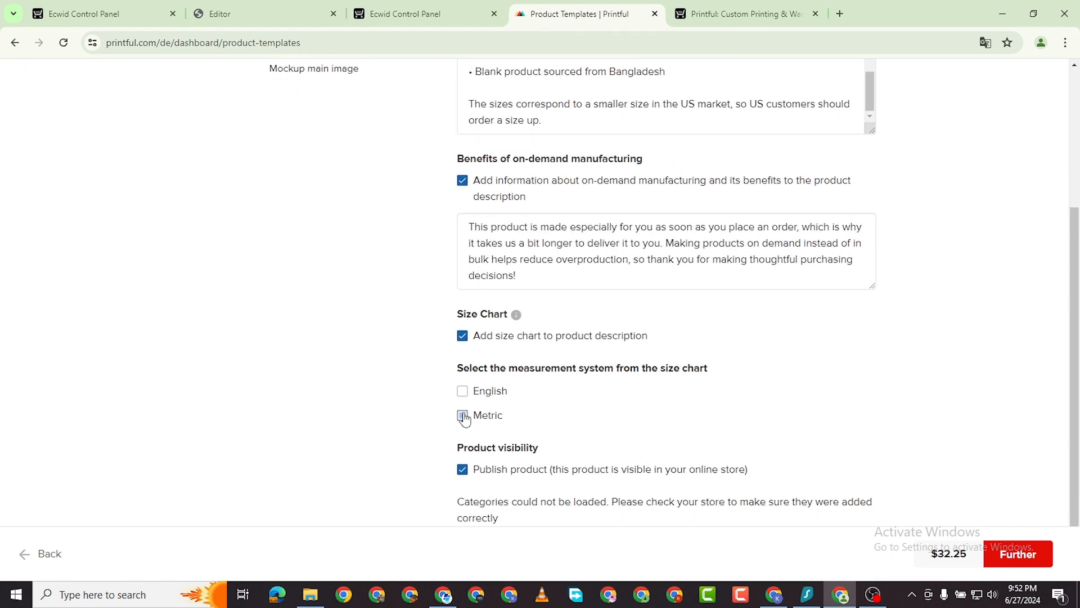
left_click(462, 416)
scroll(601, 394, "down", 4)
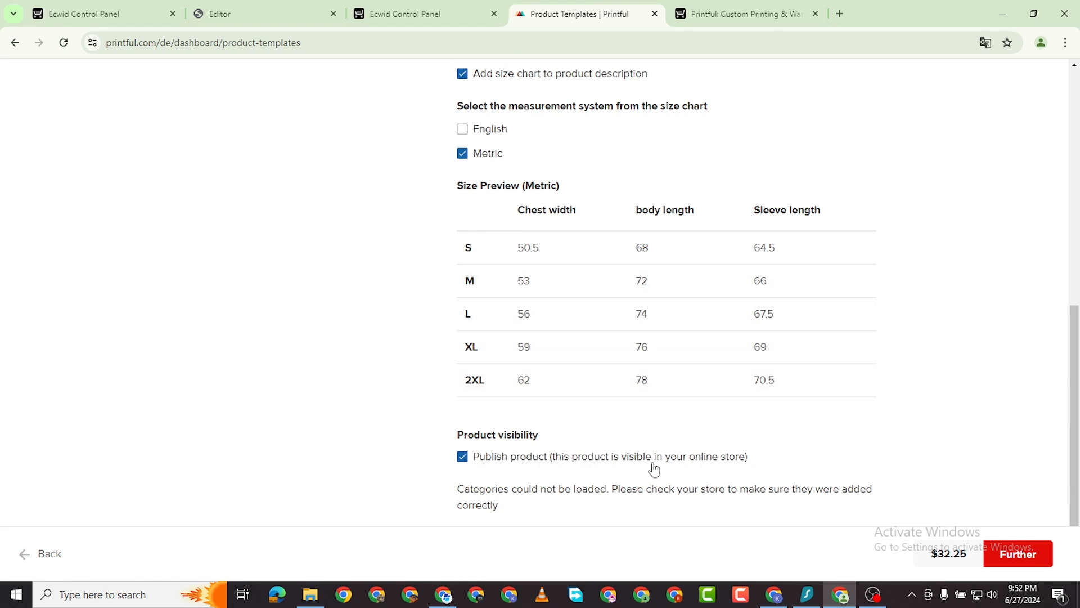
left_click(992, 551)
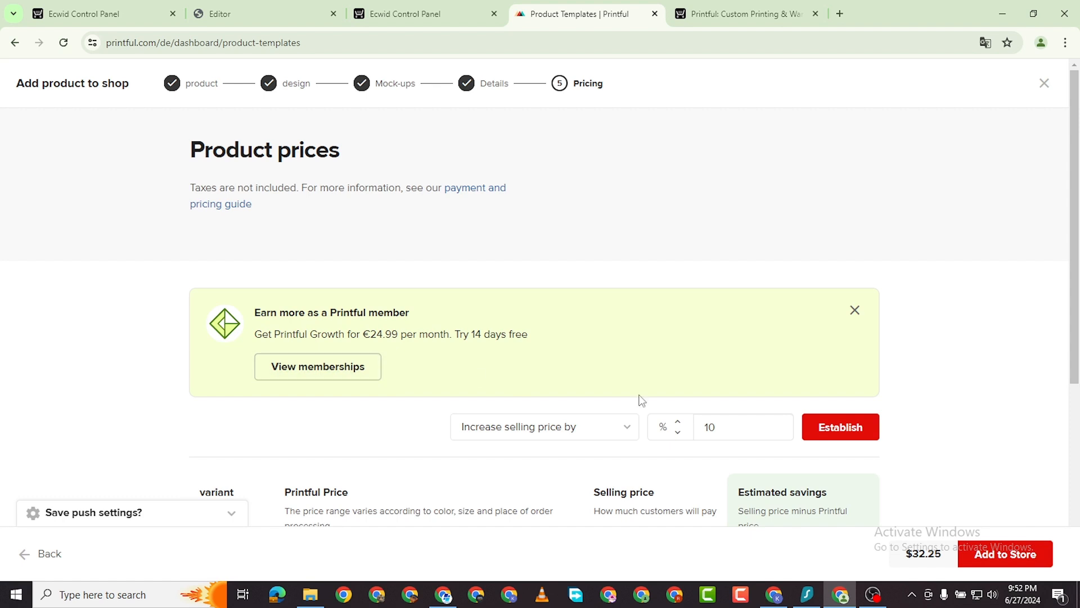
Change the S and M selling prices from 35.50 to 45.50.
scroll(639, 400, "down", 2)
scroll(588, 380, "down", 2)
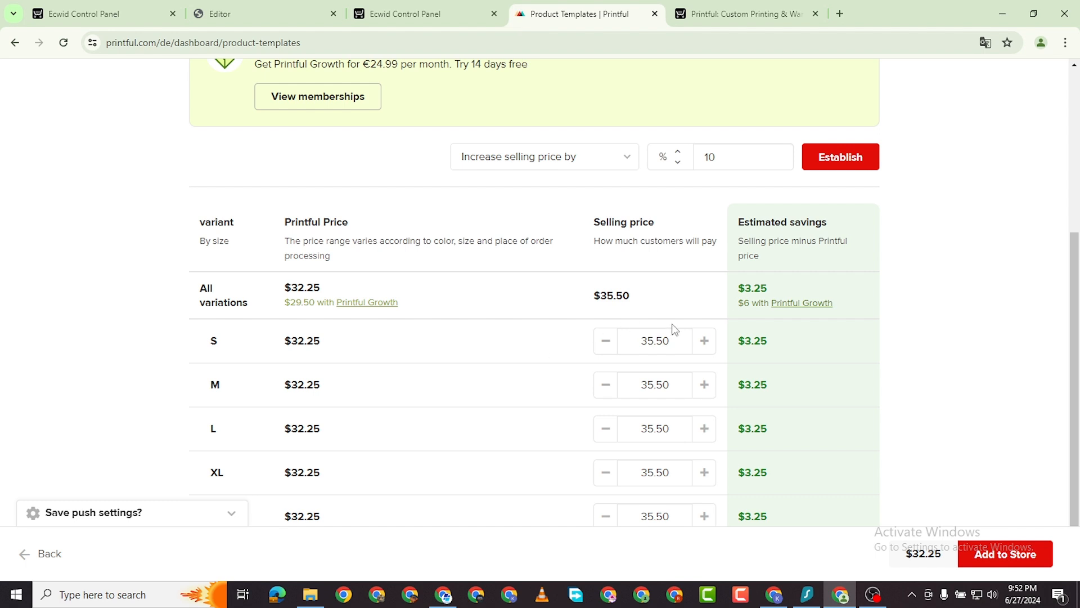
left_click(655, 340)
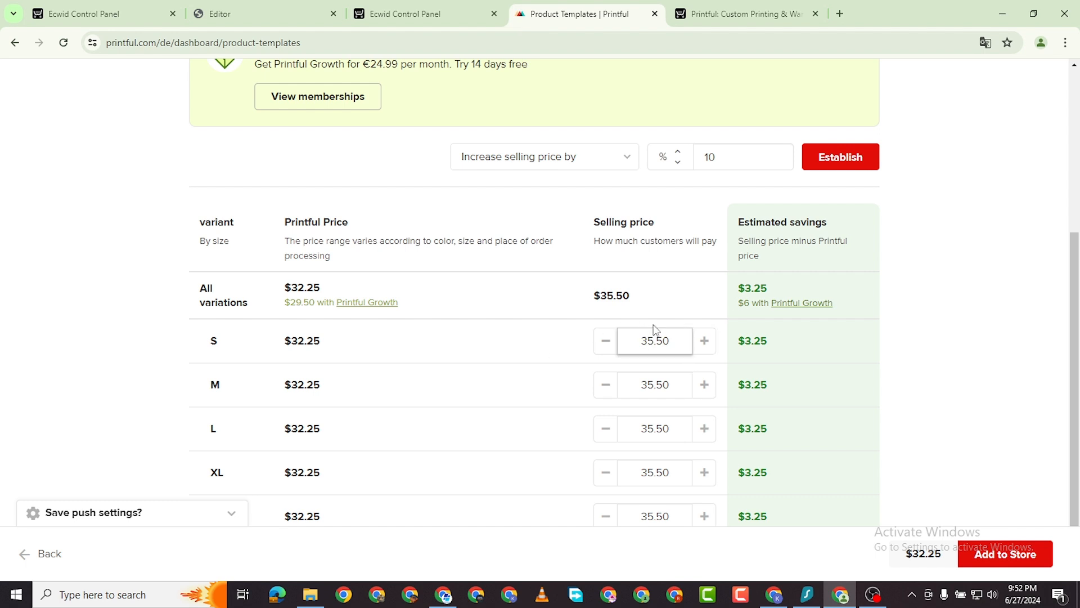
key("BackSpace")
type("1")
type("4")
left_click(647, 380)
key("BackSpace")
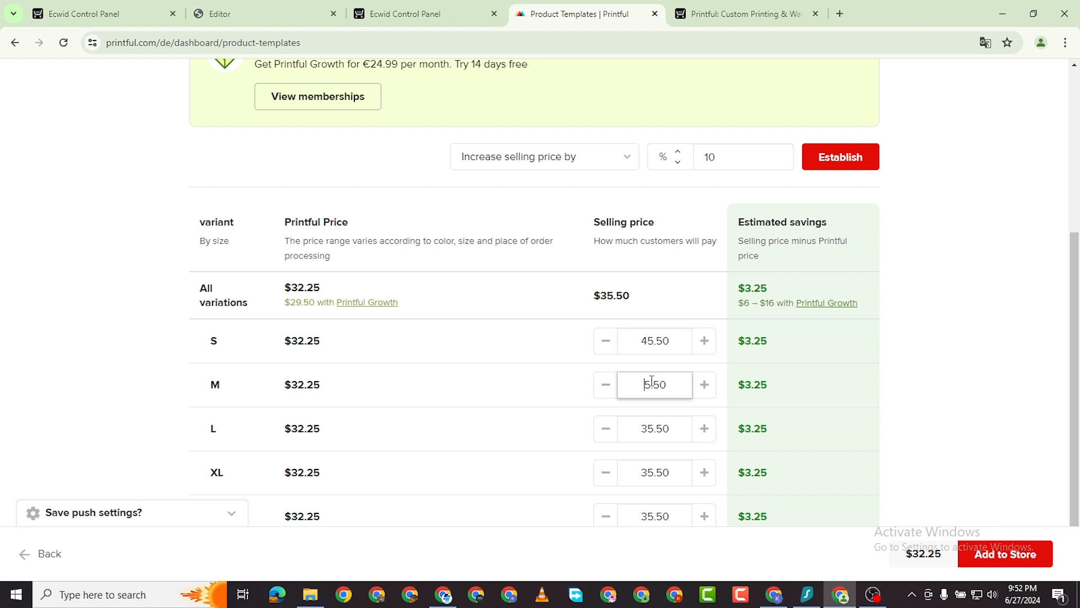
type("5")
Set the L, XL and 2XL selling prices to 45.50 and add the sweatshirt to the store.
scroll(664, 420, "down", 1)
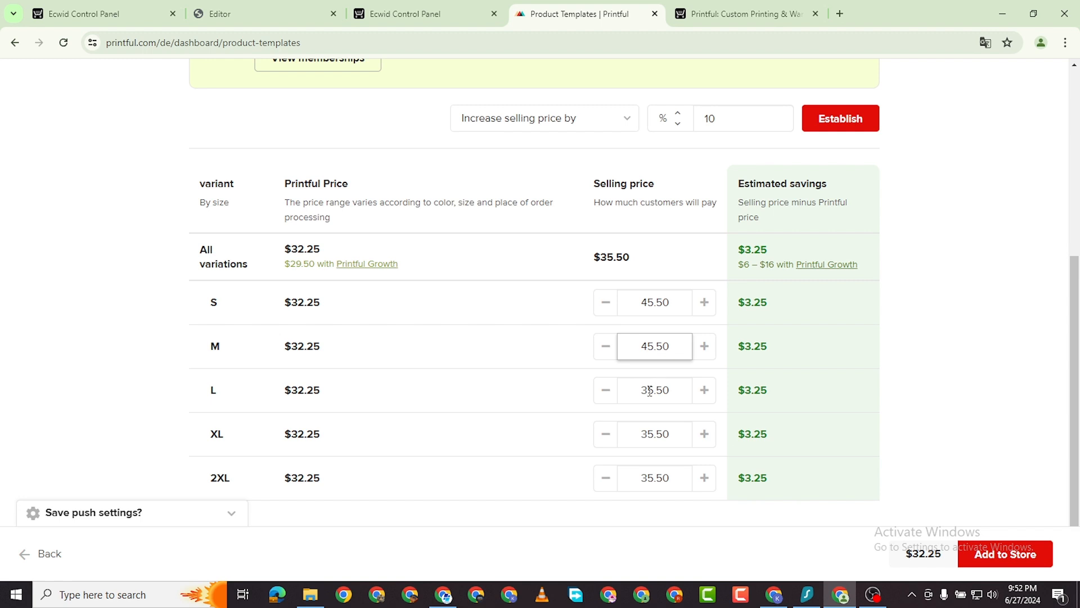
left_click(645, 390)
key("BackSpace")
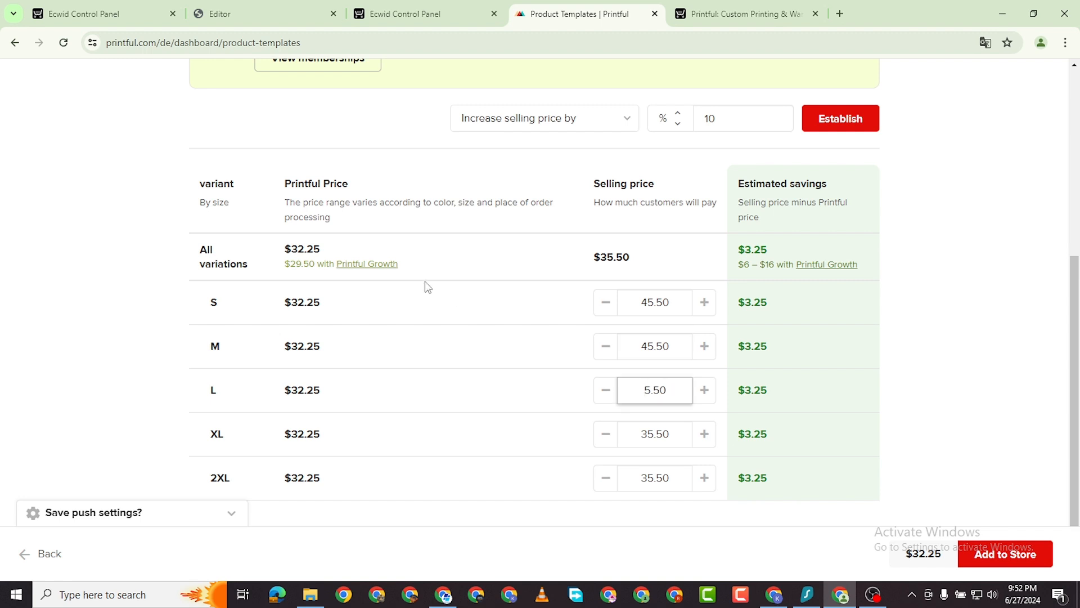
type("4")
left_click(648, 428)
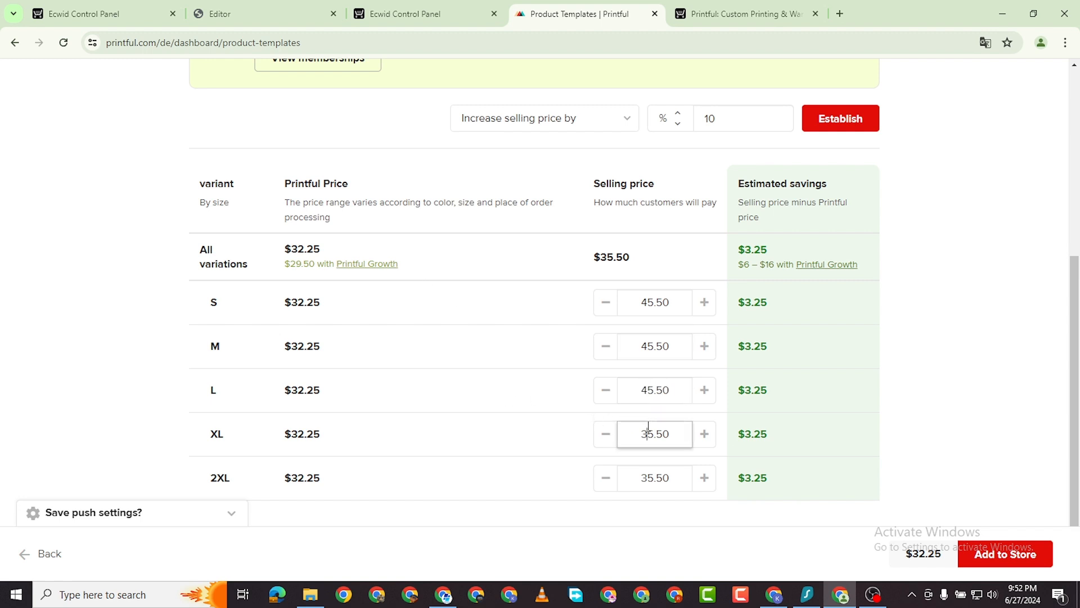
key("BackSpace")
type("4")
left_click(648, 483)
key("BackSpace")
type("4")
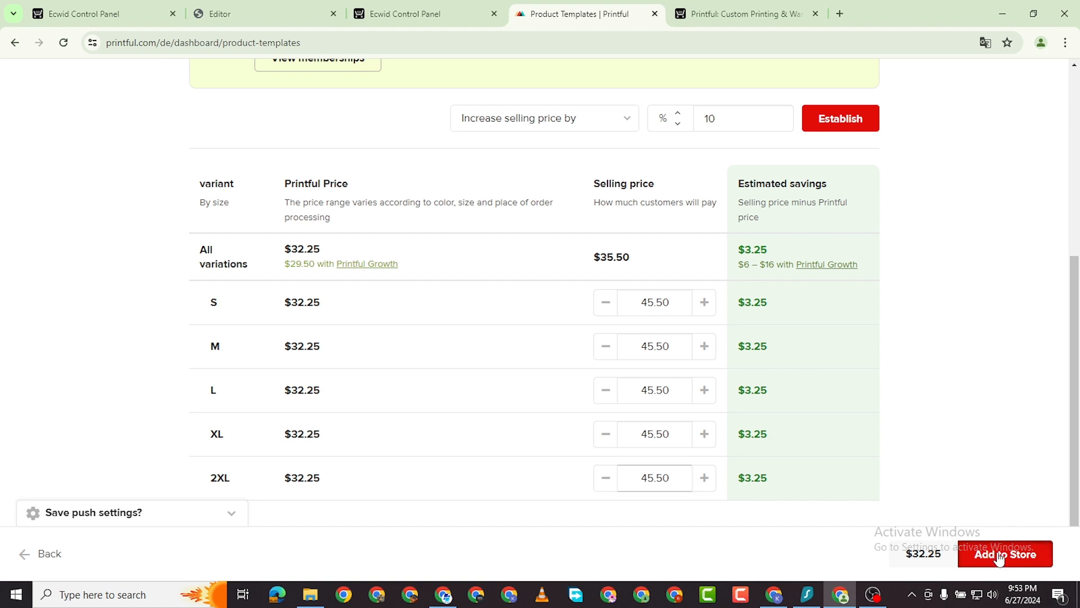
left_click(997, 554)
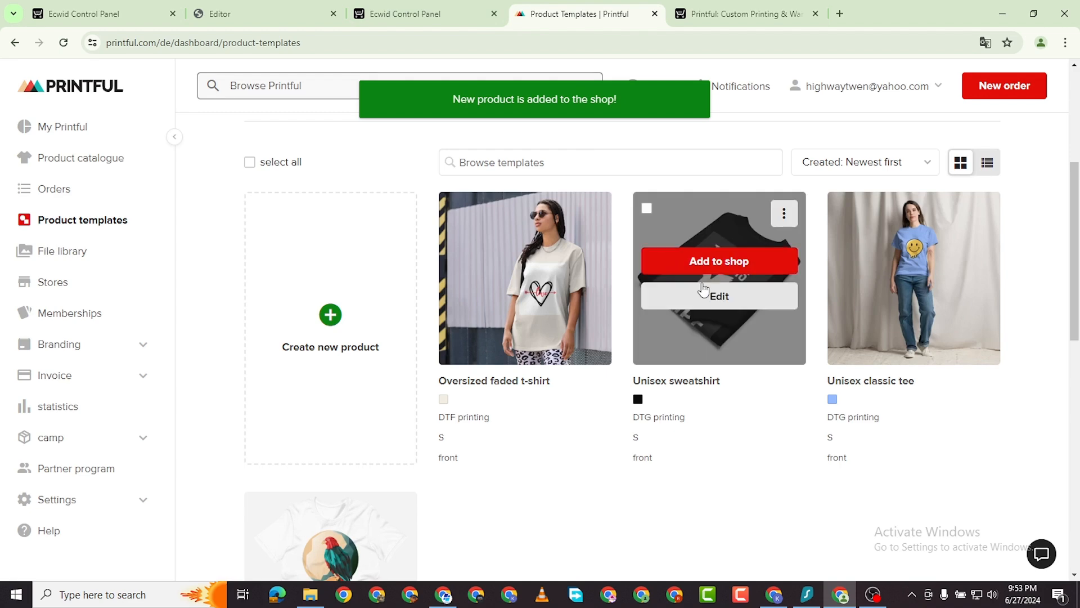
Start adding the Oversized faded t-shirt in every size with the woman-on-street main mockup.
mouse_move(538, 240)
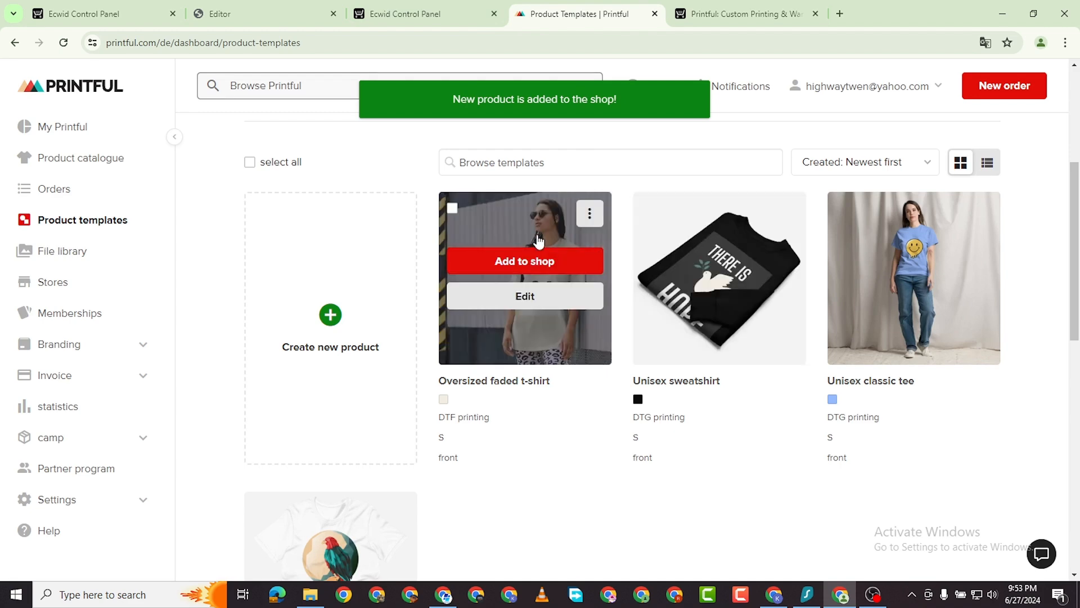
left_click(534, 267)
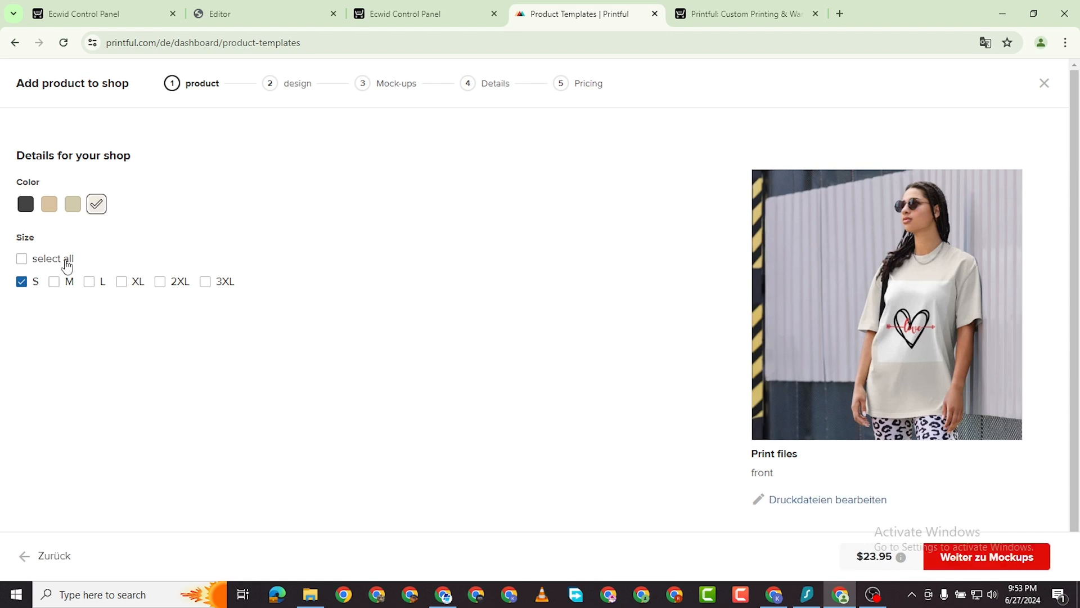
left_click(21, 258)
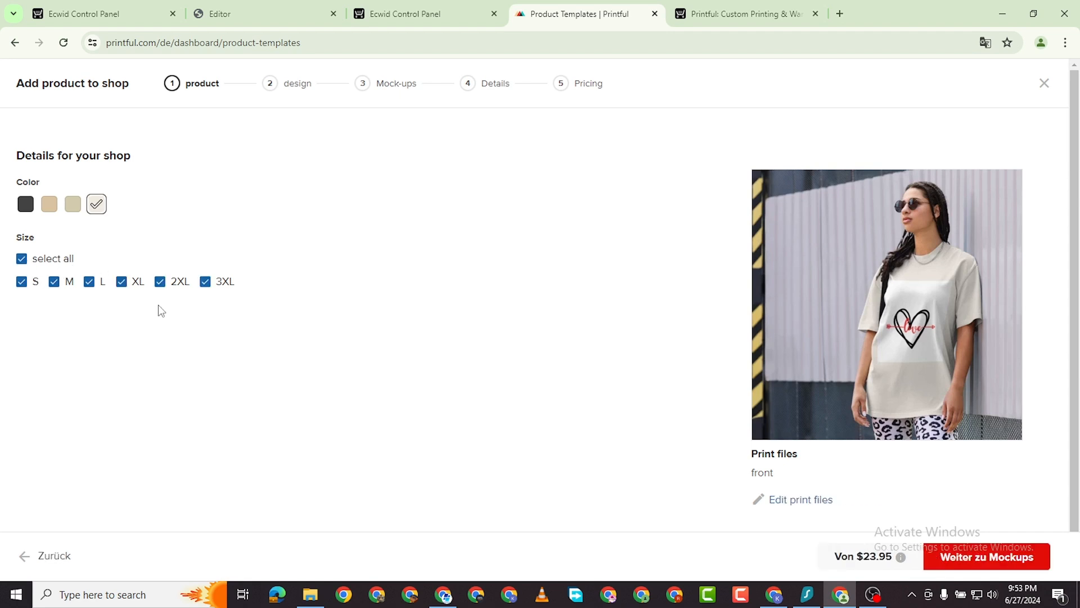
left_click(1039, 570)
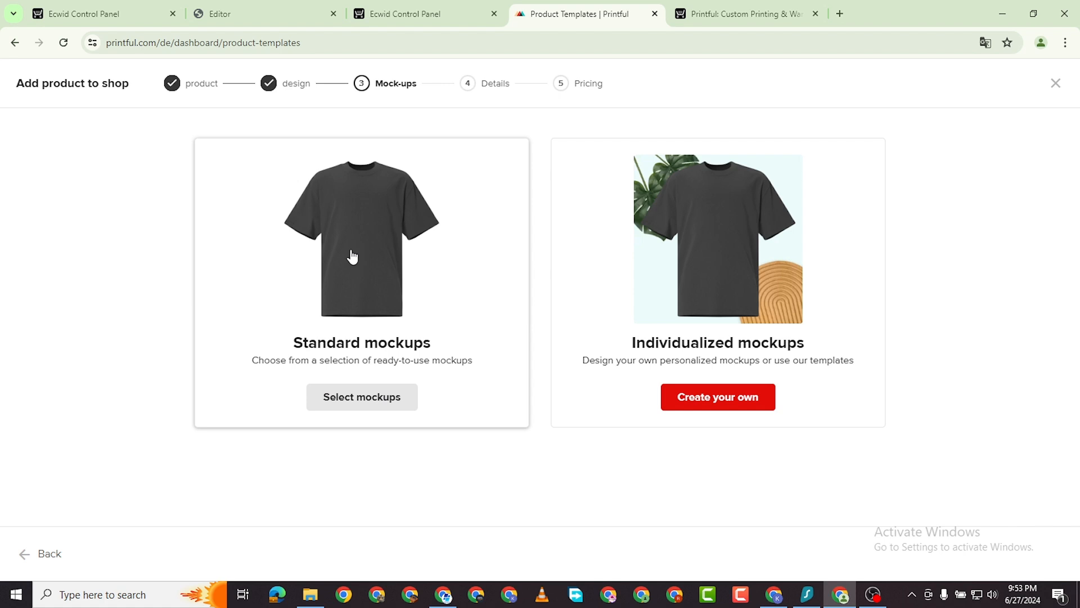
left_click(349, 255)
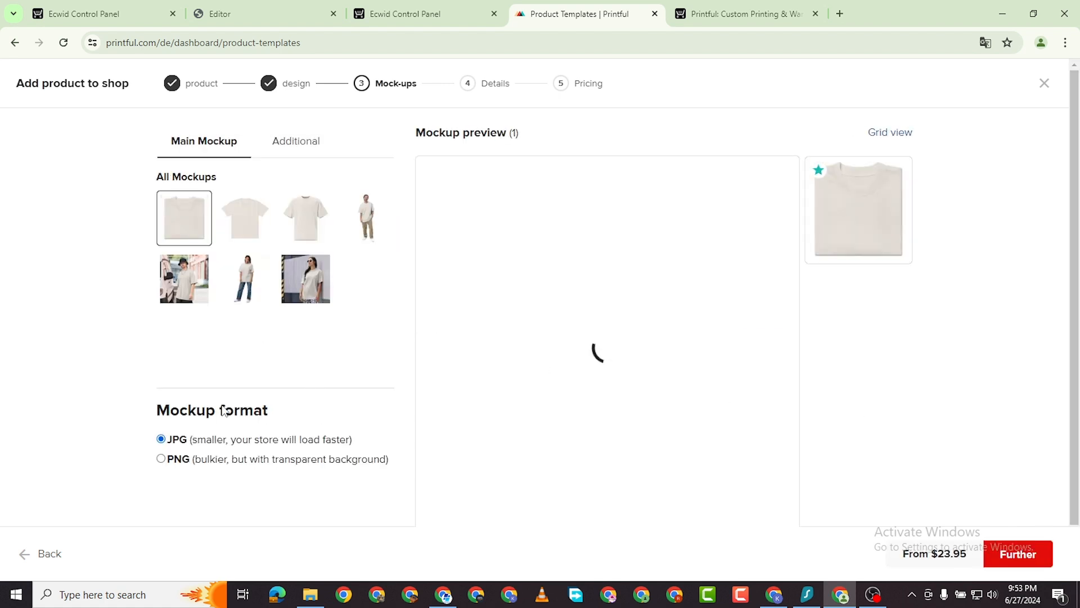
left_click(302, 282)
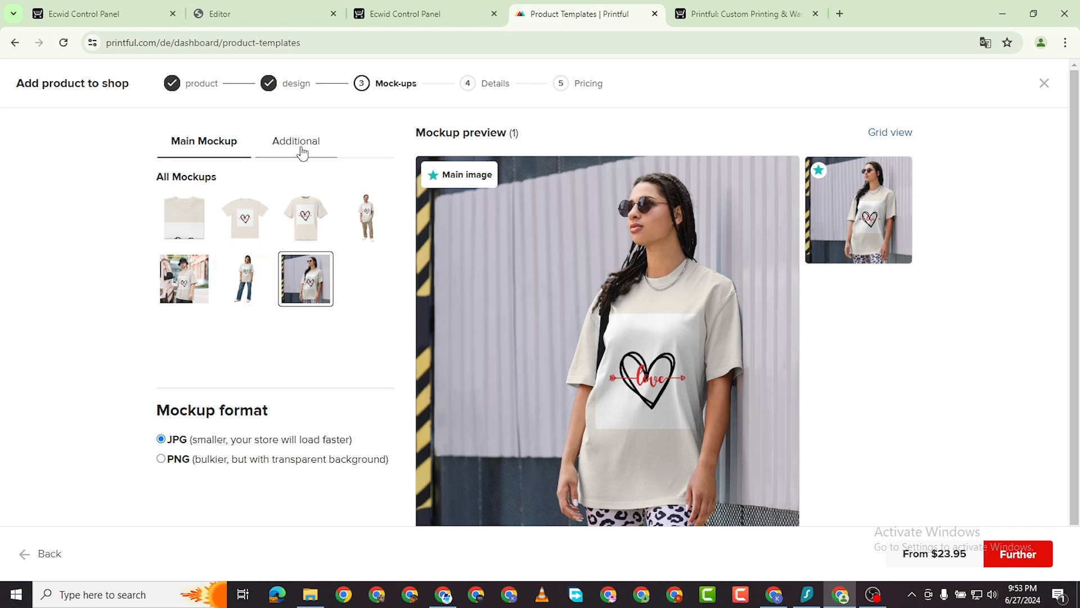
left_click(1025, 555)
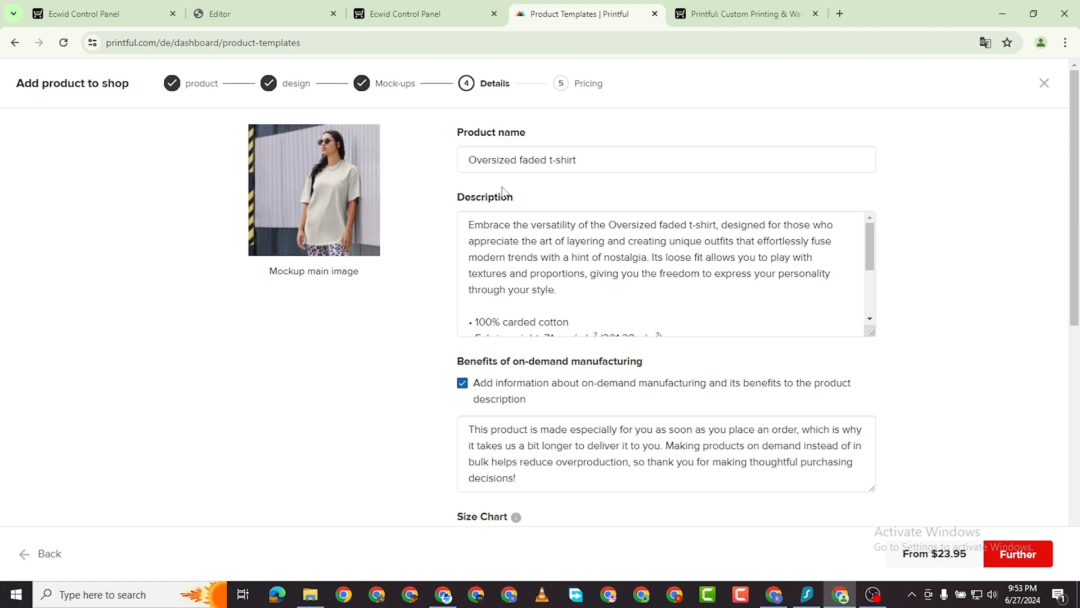
Name it 'Women Love Oversized faded t-shirt' and add it to the store.
left_click(471, 162)
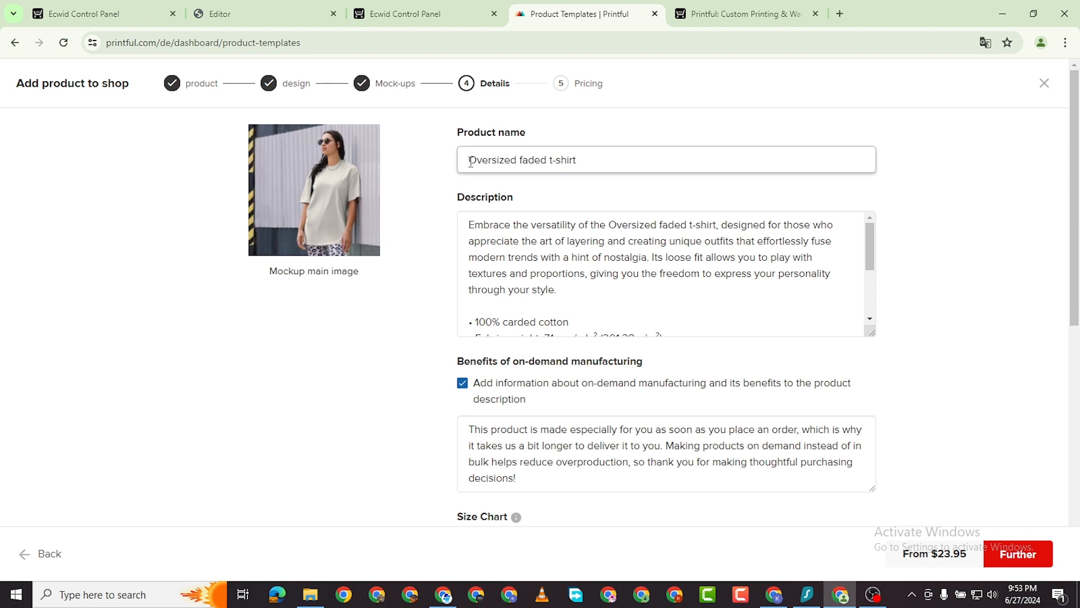
type("Women L")
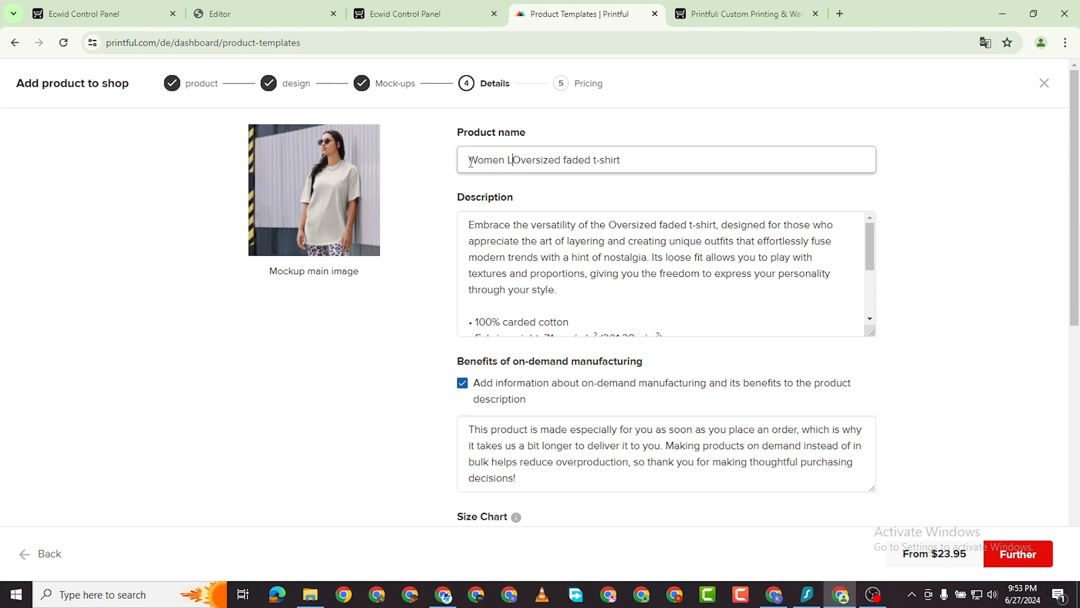
type("ove")
scroll(490, 186, "down", 5)
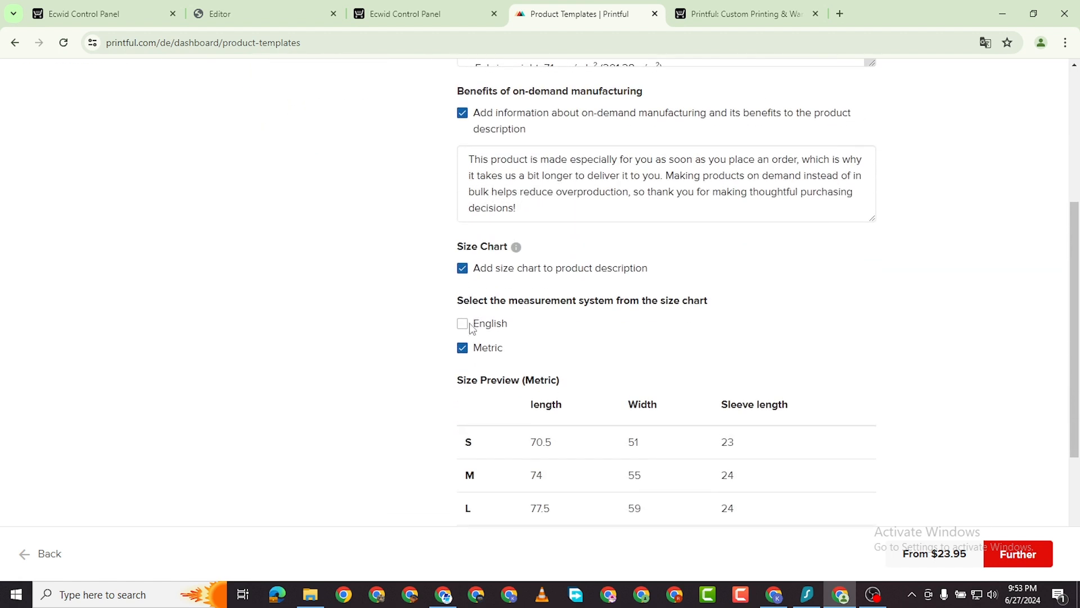
scroll(513, 274, "down", 4)
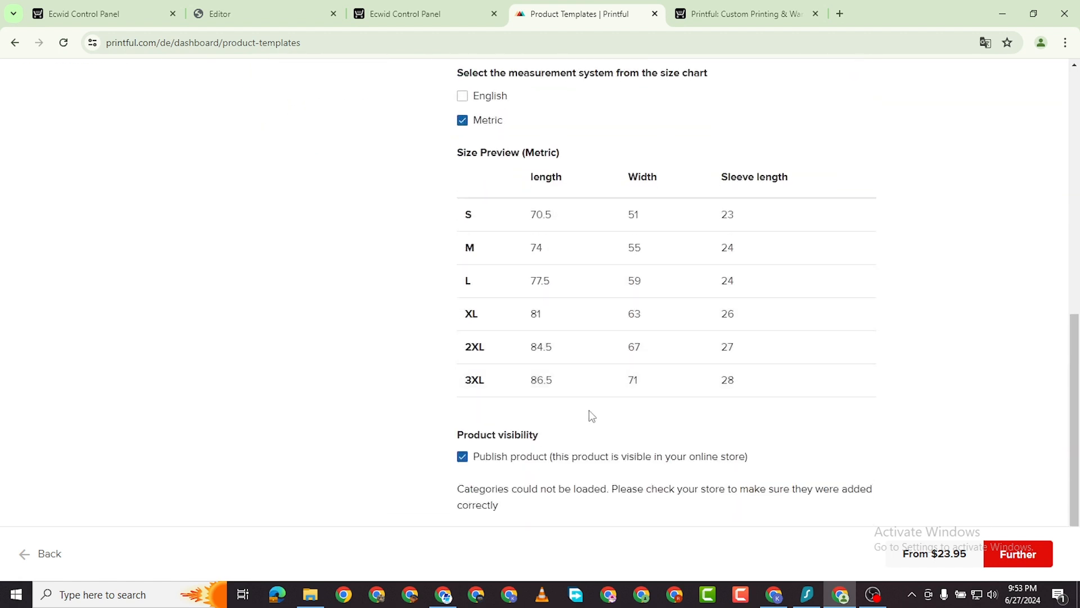
left_click(1038, 557)
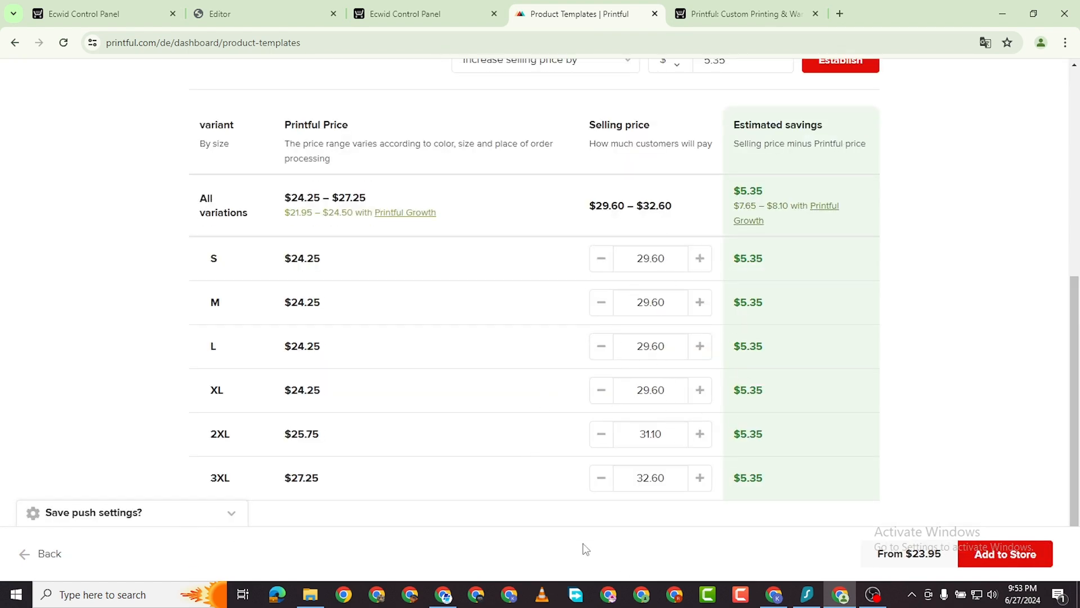
left_click(1028, 562)
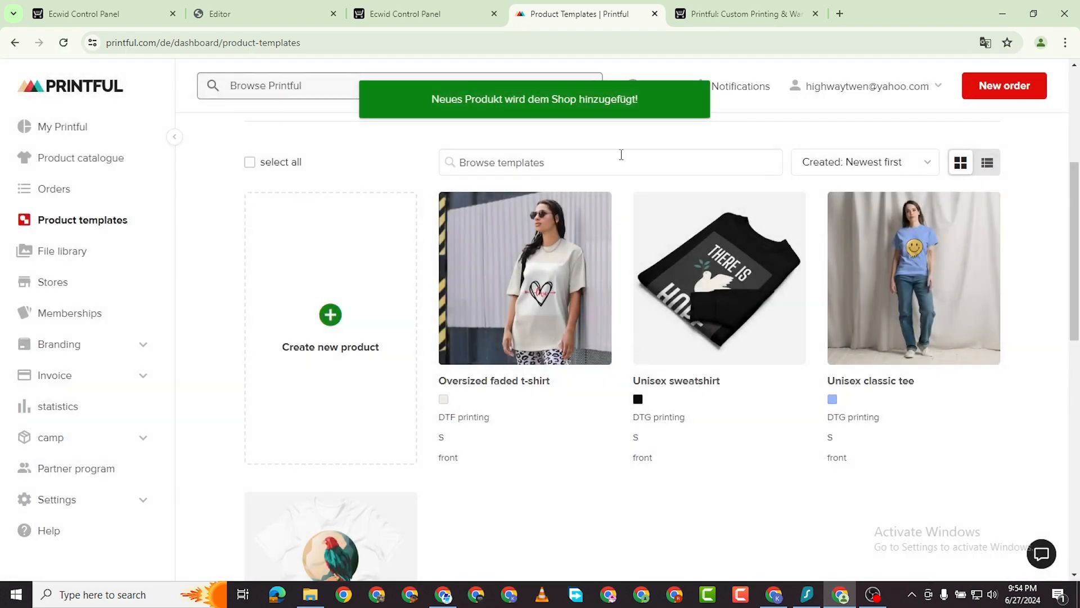
left_click(267, 14)
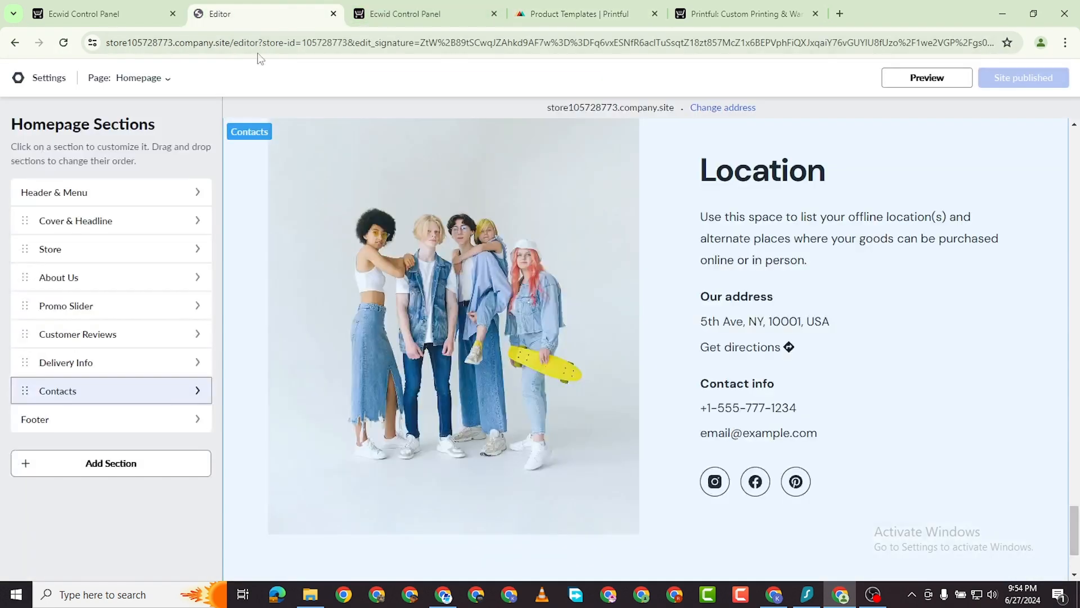
left_click(109, 23)
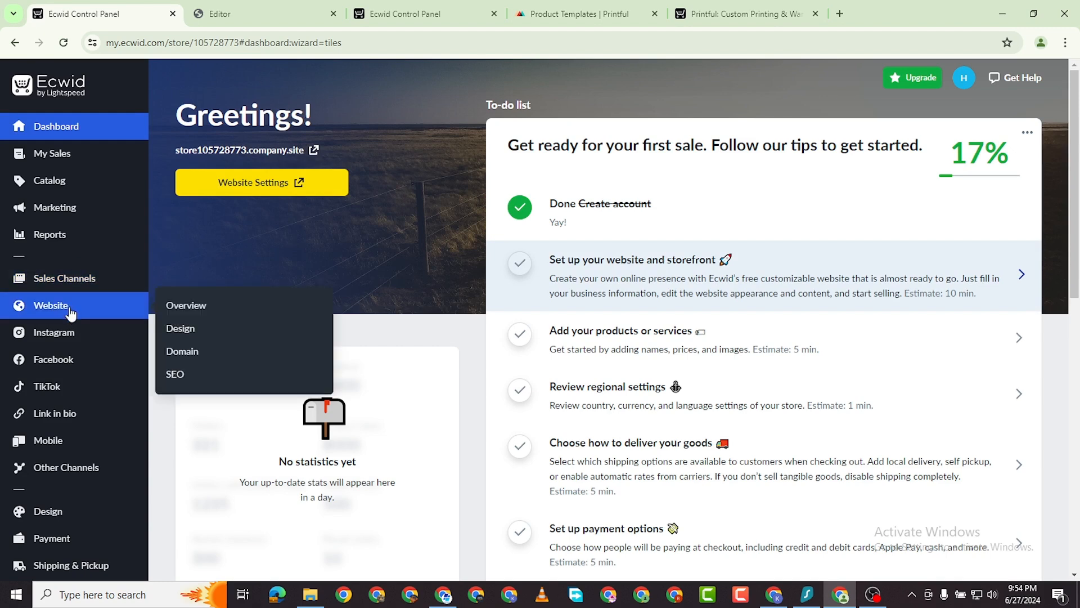
mouse_move(67, 206)
left_click(64, 180)
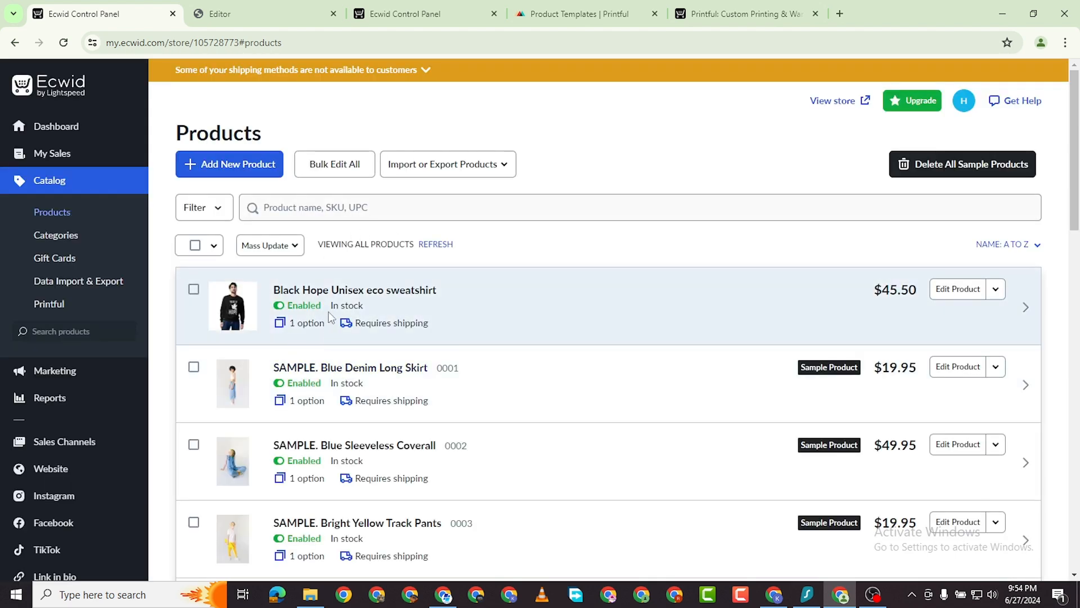
left_click(580, 13)
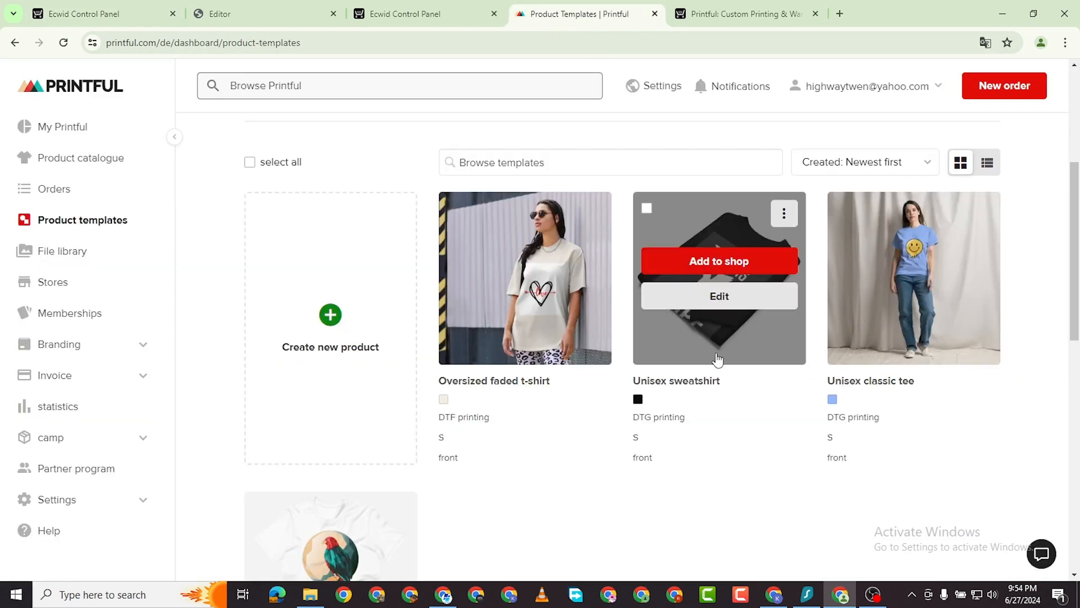
Check Printful's Online Store sync list (two synced, nine not), then go to Ecwid's control panel.
mouse_move(522, 275)
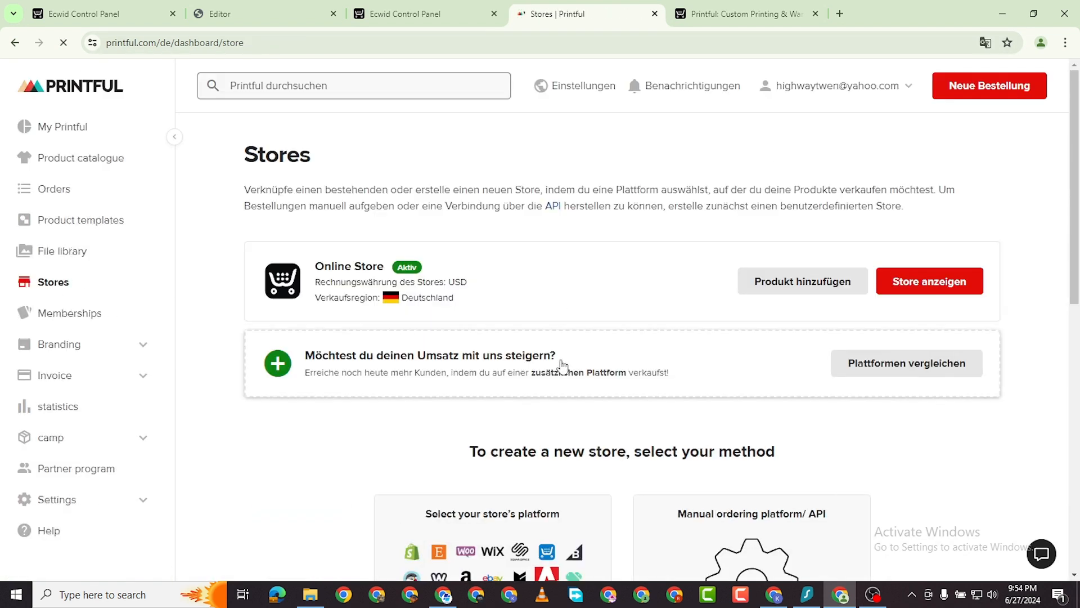
scroll(692, 258, "down", 1)
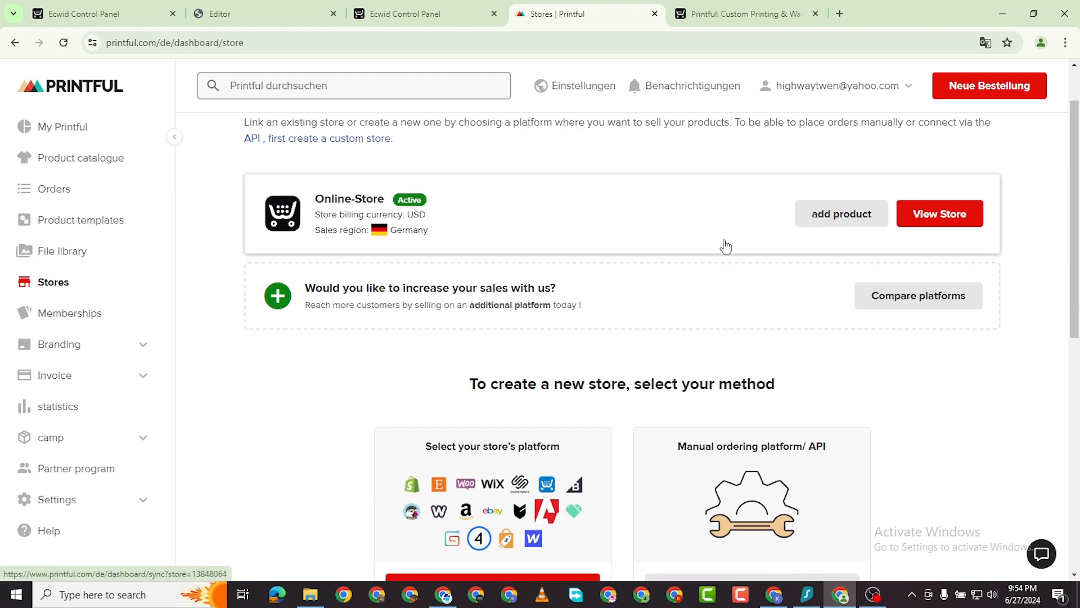
left_click(930, 221)
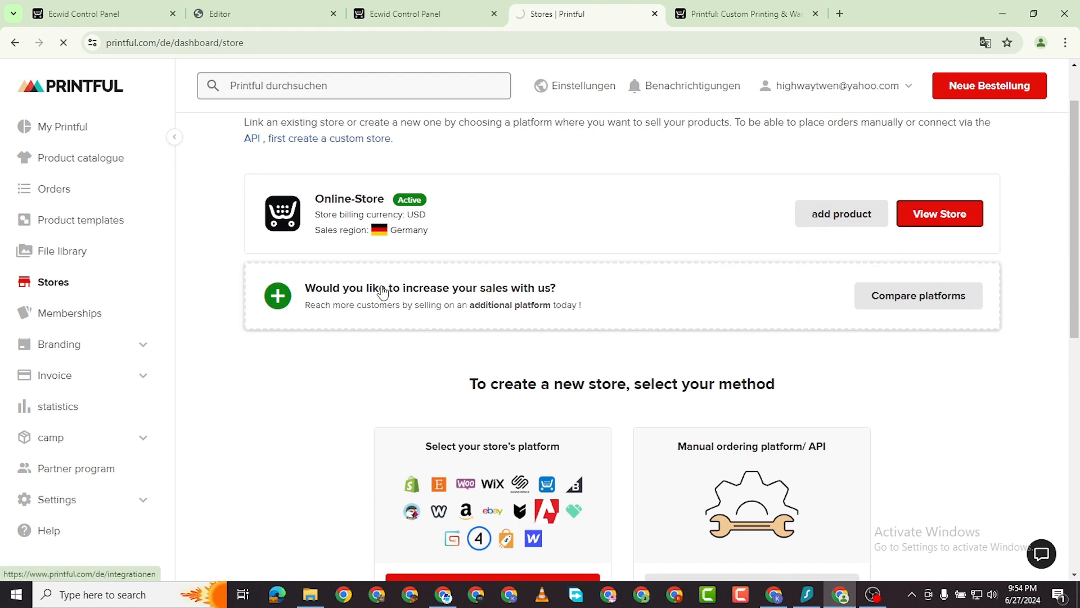
scroll(605, 387, "down", 1)
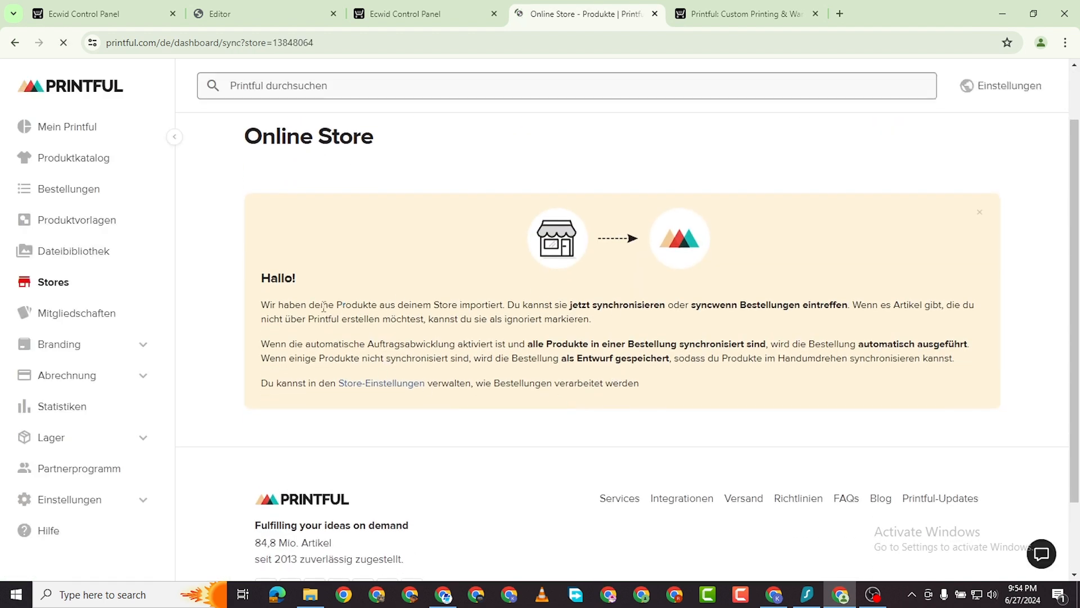
scroll(384, 337, "down", 8)
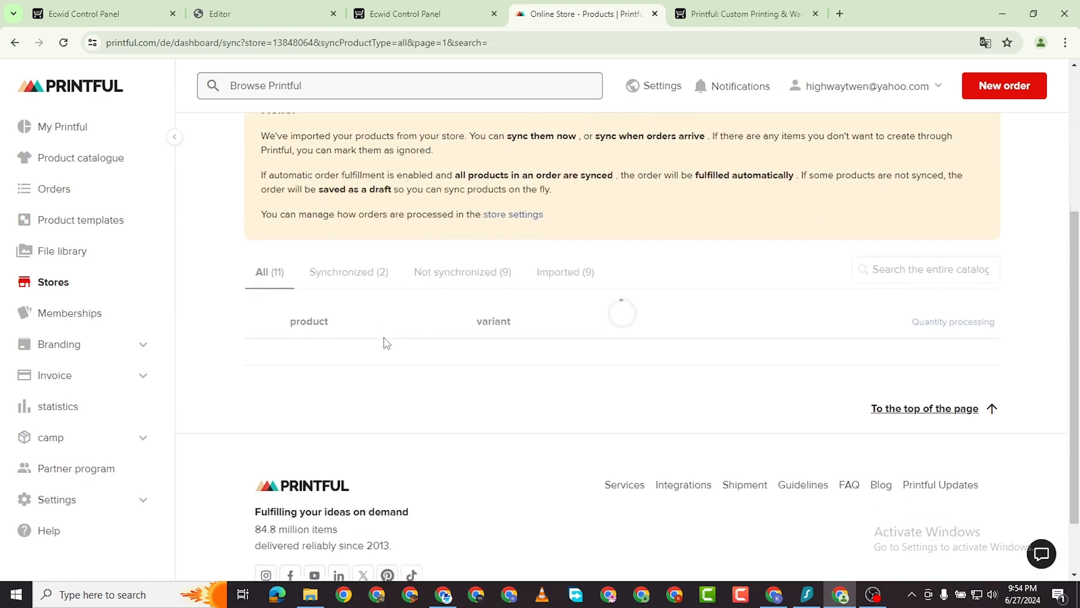
scroll(507, 338, "up", 4)
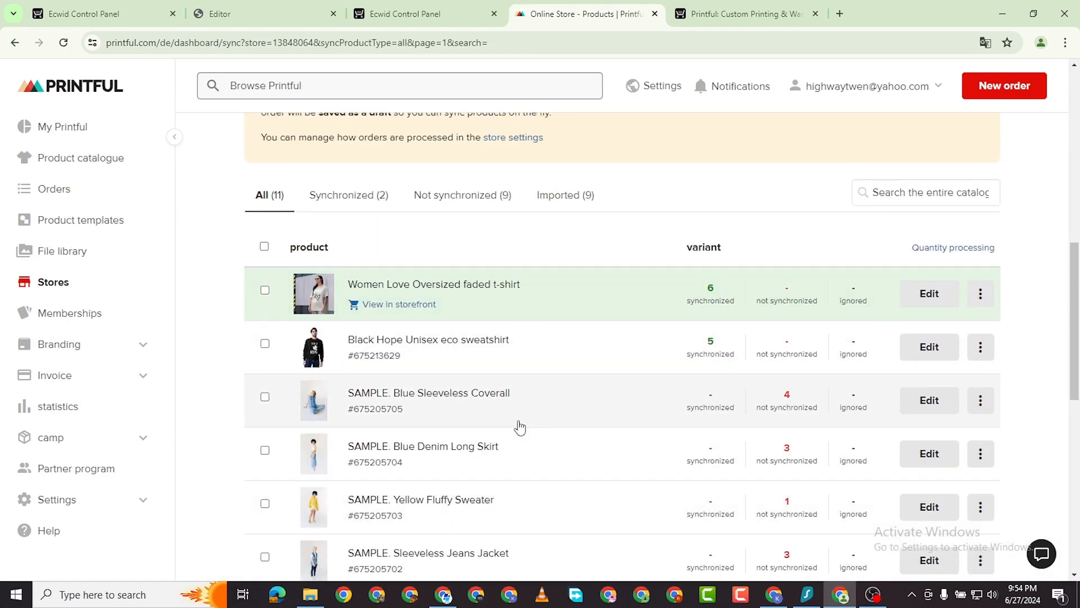
scroll(441, 345, "down", 1)
scroll(448, 341, "up", 1)
scroll(456, 354, "down", 9)
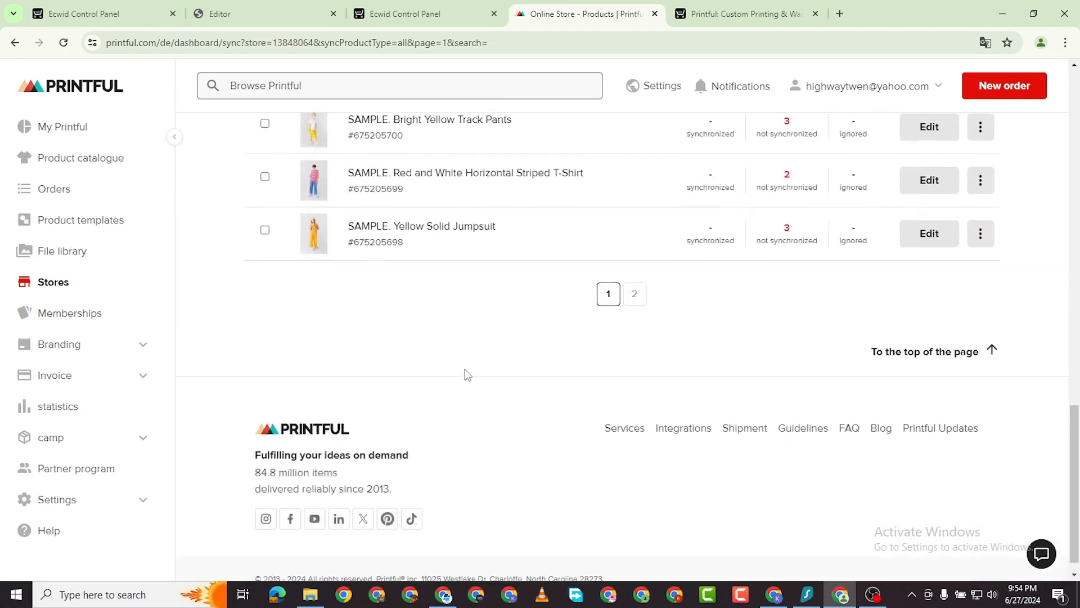
scroll(450, 360, "up", 5)
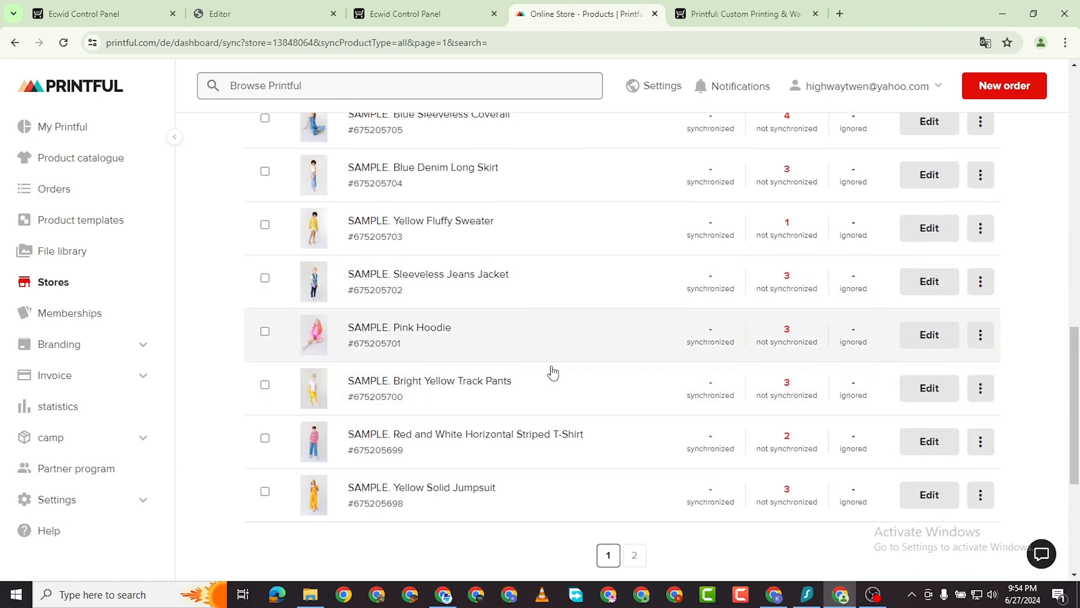
scroll(552, 371, "down", 3)
scroll(345, 286, "up", 5)
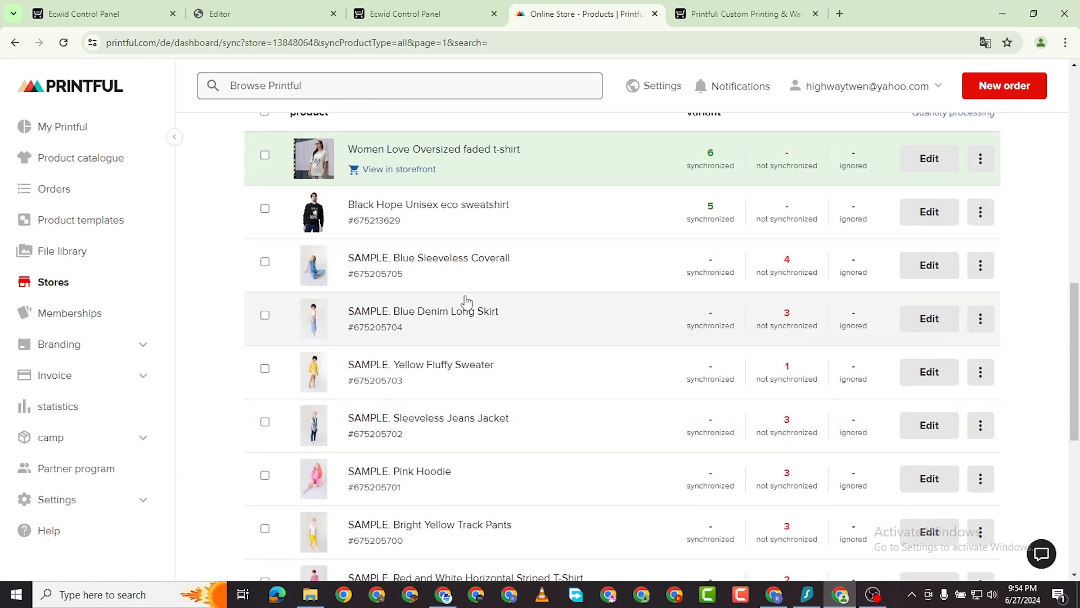
scroll(386, 382, "down", 5)
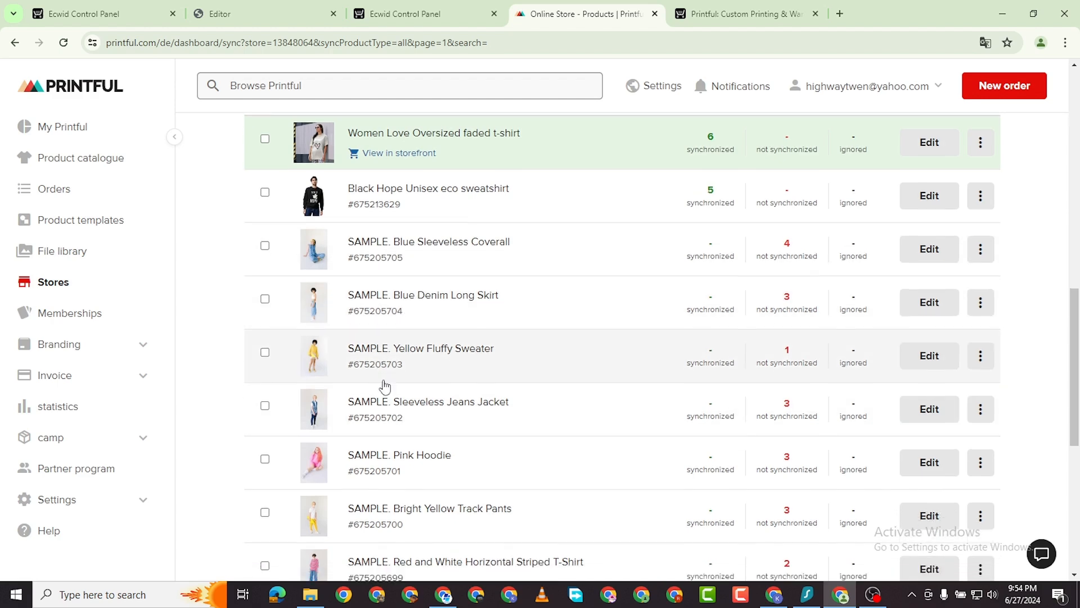
scroll(394, 315, "up", 4)
scroll(401, 270, "up", 2)
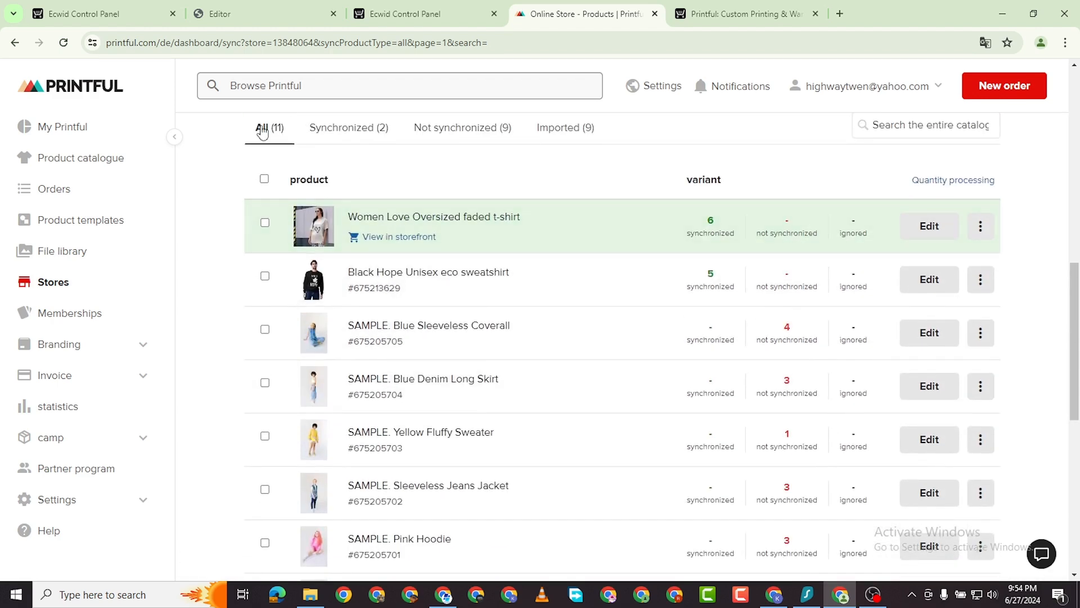
left_click(232, 22)
left_click(372, 14)
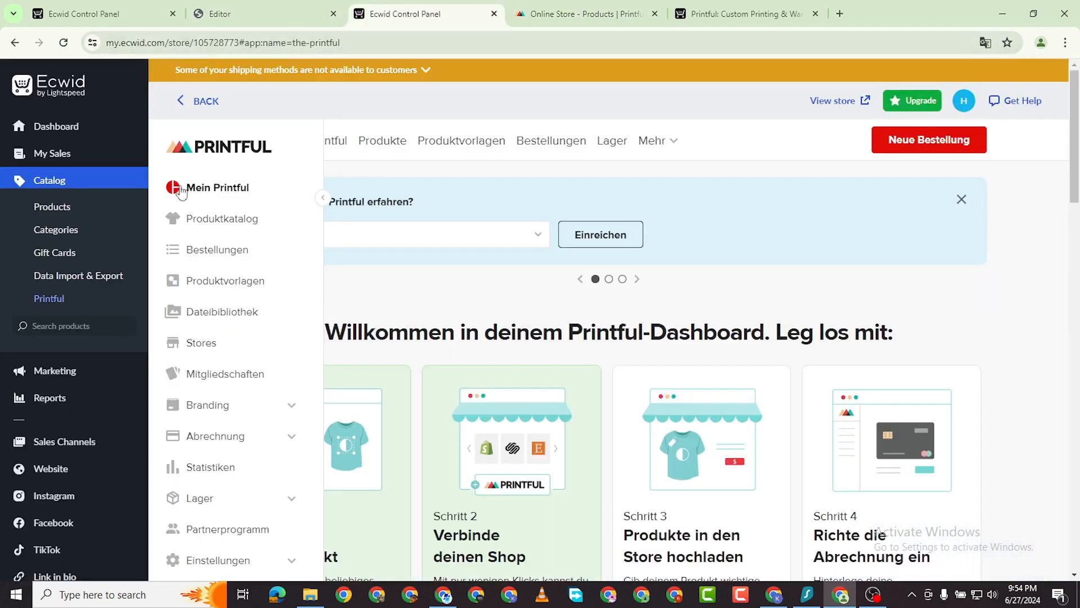
On Ecwid's Products page, select all nine sample products, from Yellow Solid Jumpsuit to Blue Denim Long Skirt.
key("ctrl+1")
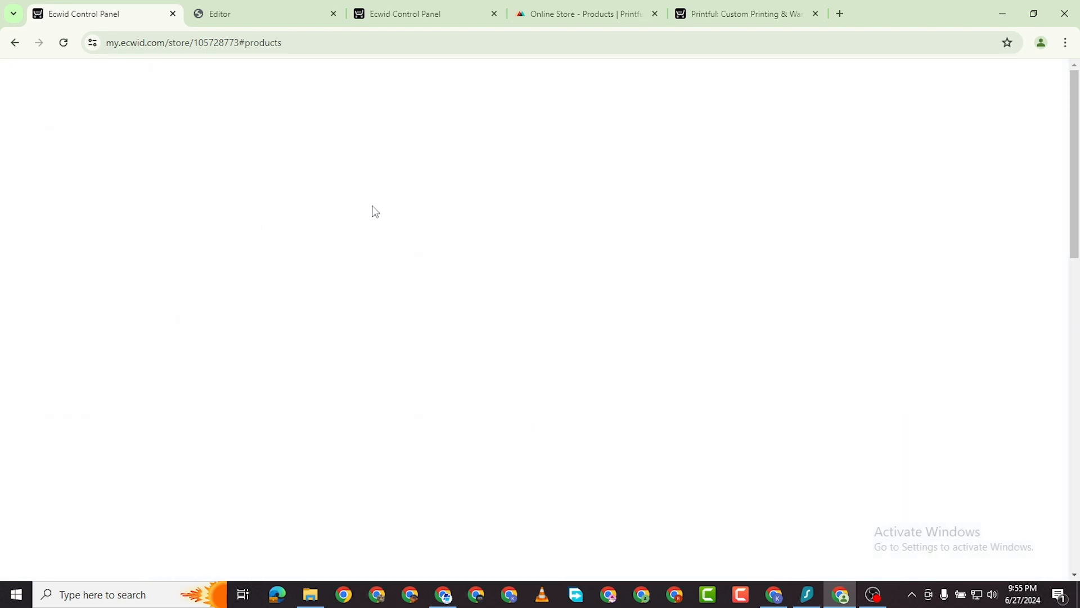
scroll(502, 376, "down", 2)
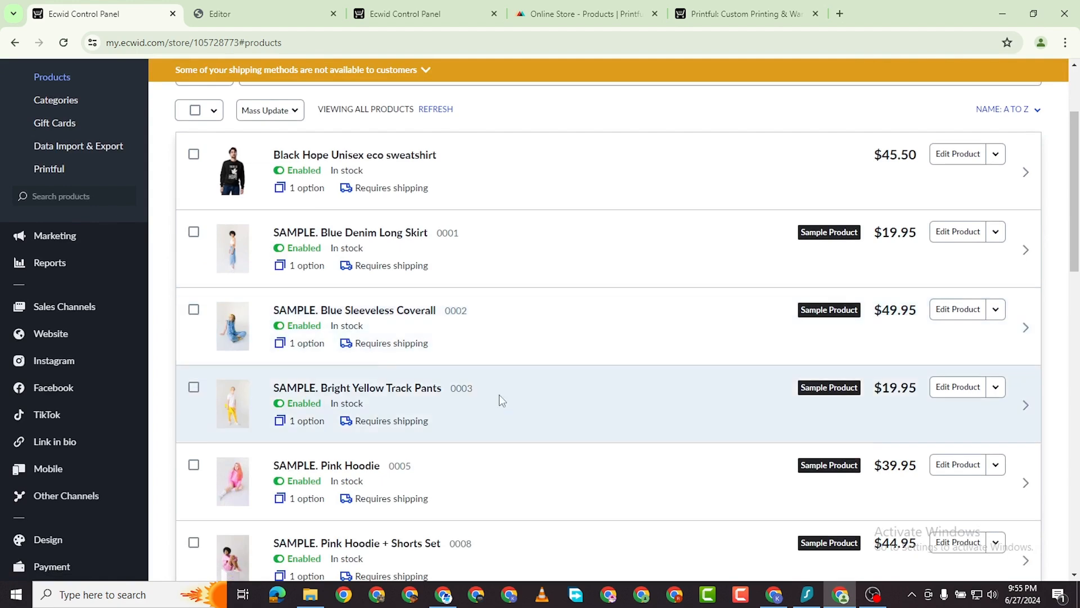
scroll(502, 400, "down", 10)
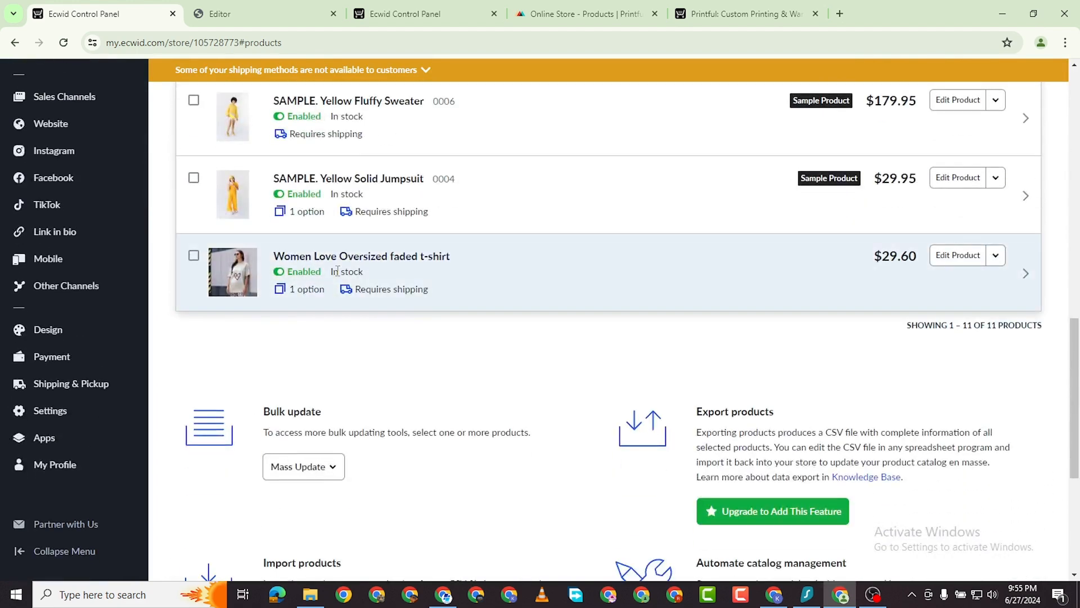
scroll(338, 273, "up", 2)
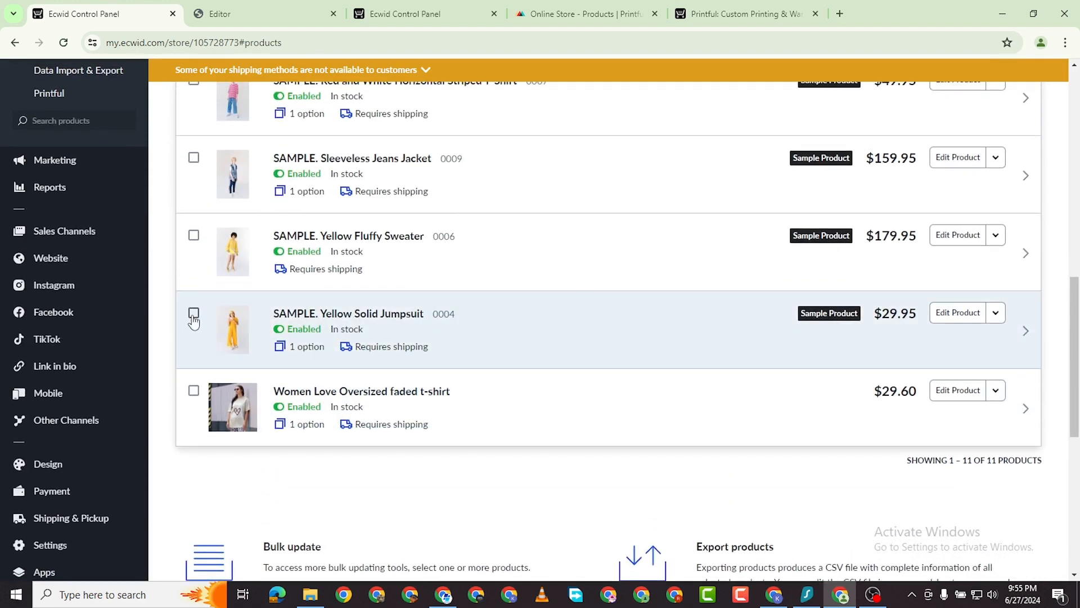
left_click(194, 314)
left_click(194, 235)
left_click(194, 158)
scroll(193, 253, "up", 3)
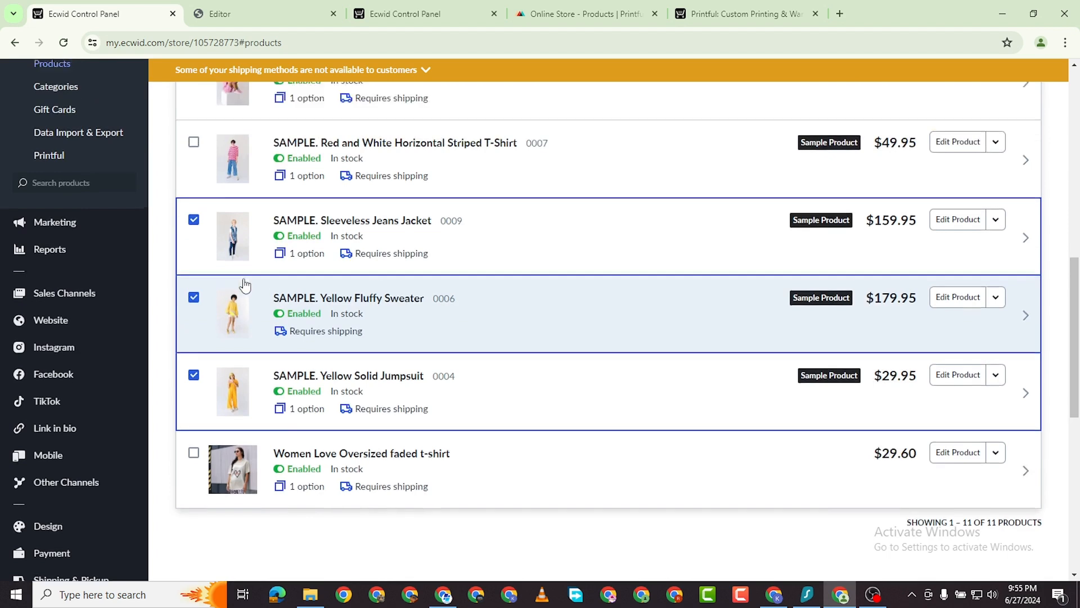
left_click(193, 283)
left_click(194, 205)
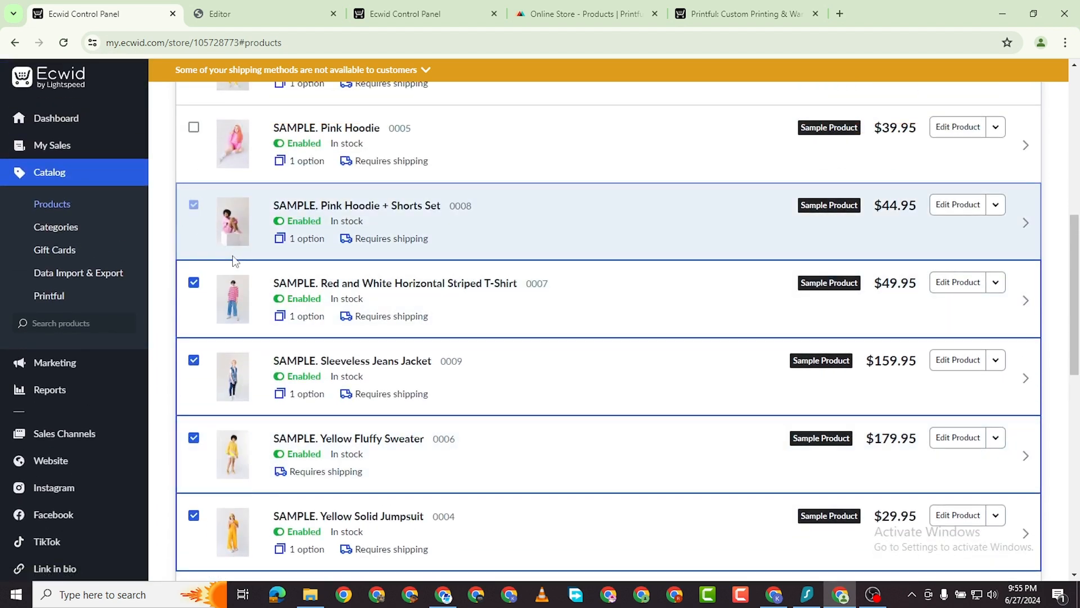
scroll(205, 266, "up", 2)
left_click(194, 263)
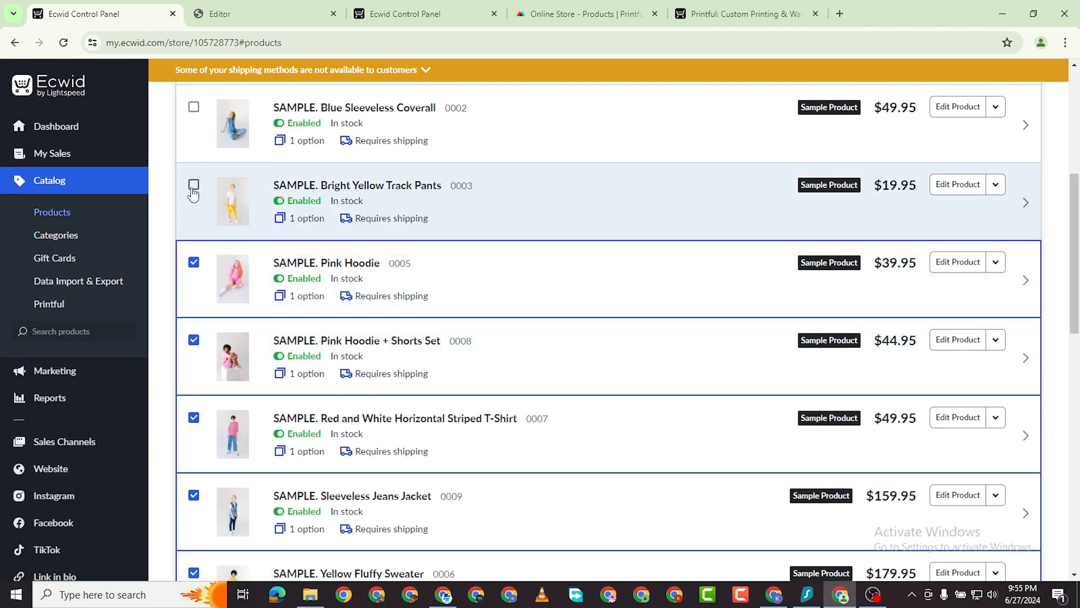
left_click(194, 185)
scroll(193, 192, "up", 3)
left_click(193, 309)
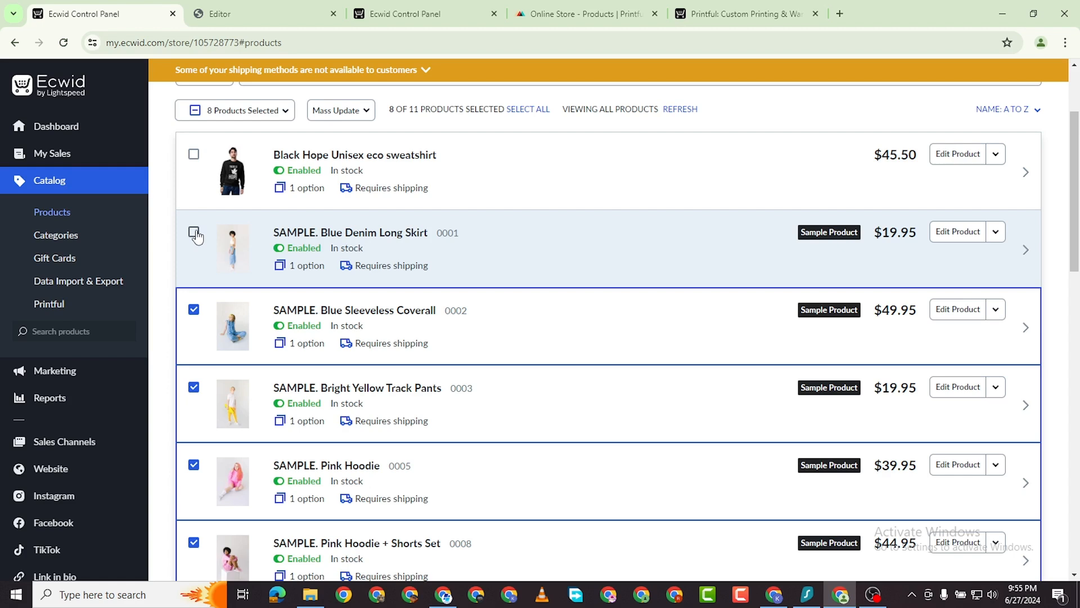
left_click(194, 233)
scroll(193, 236, "up", 2)
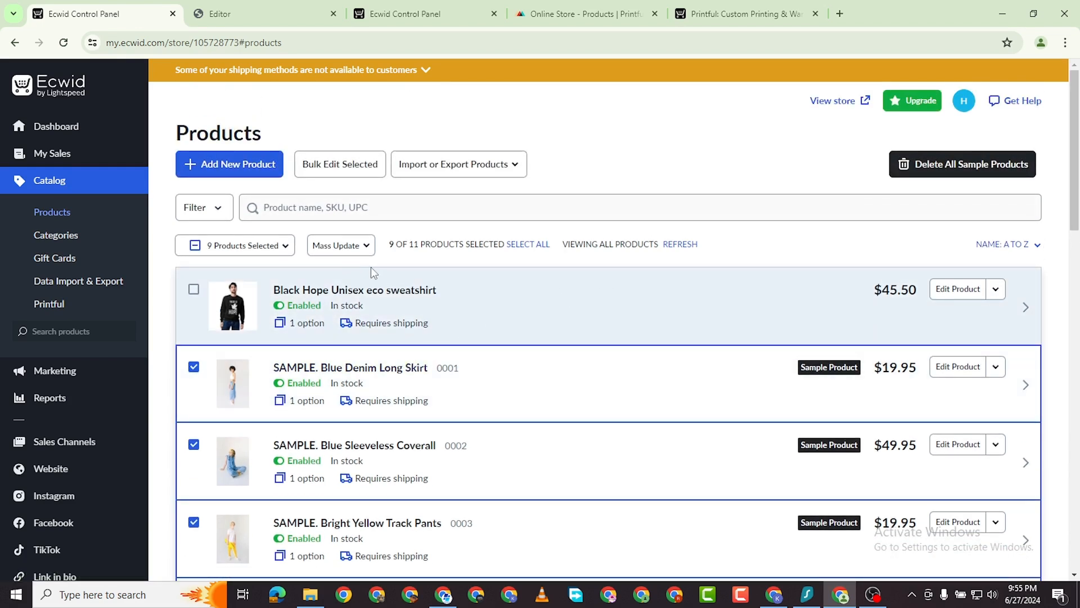
Delete the nine selected sample products via Mass Update and confirm.
left_click(360, 246)
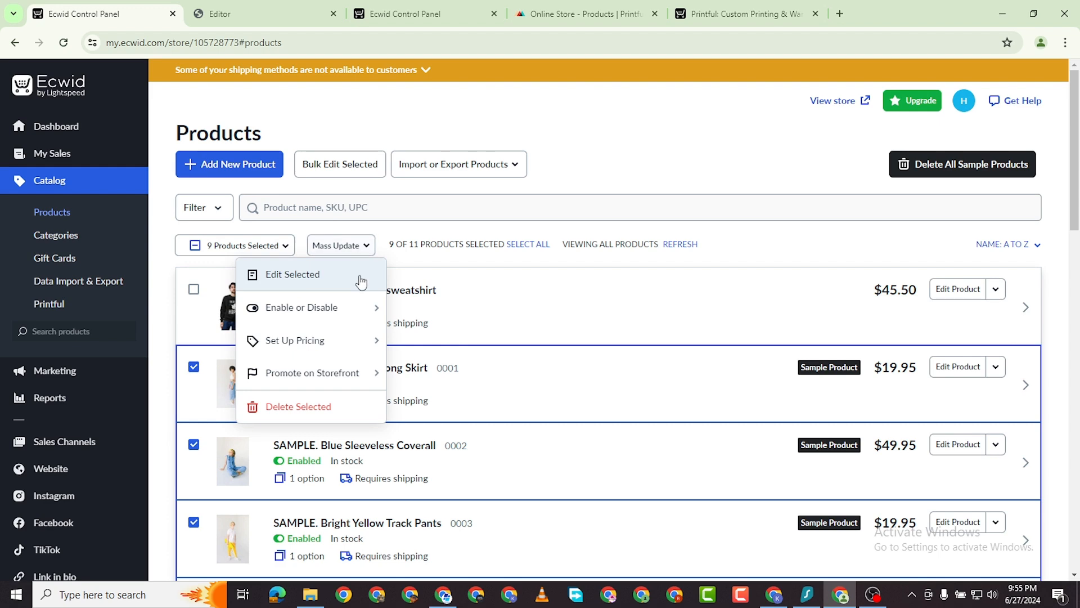
left_click(327, 406)
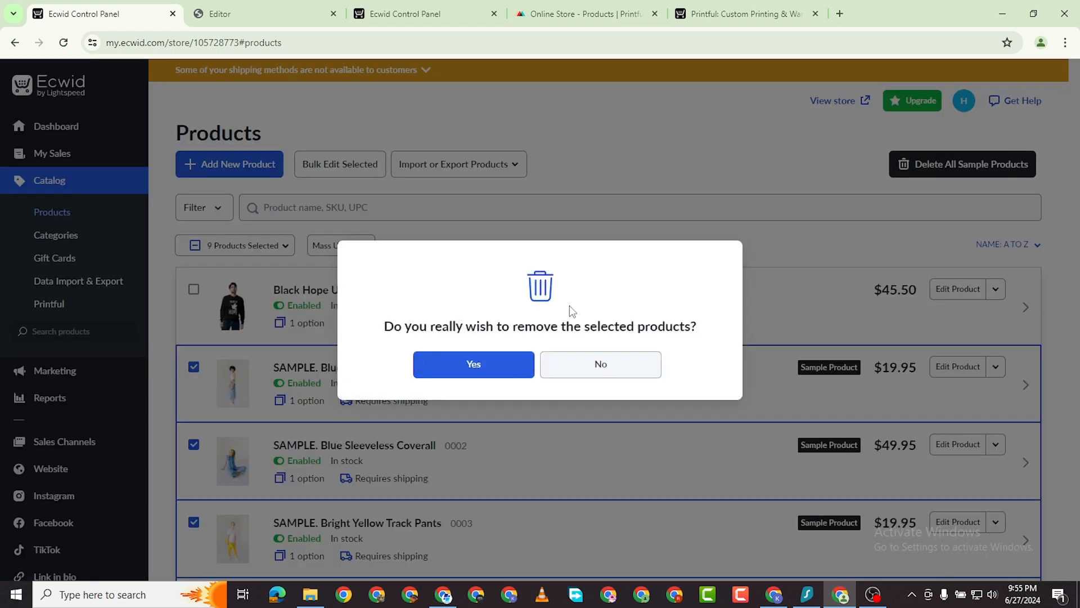
left_click(496, 366)
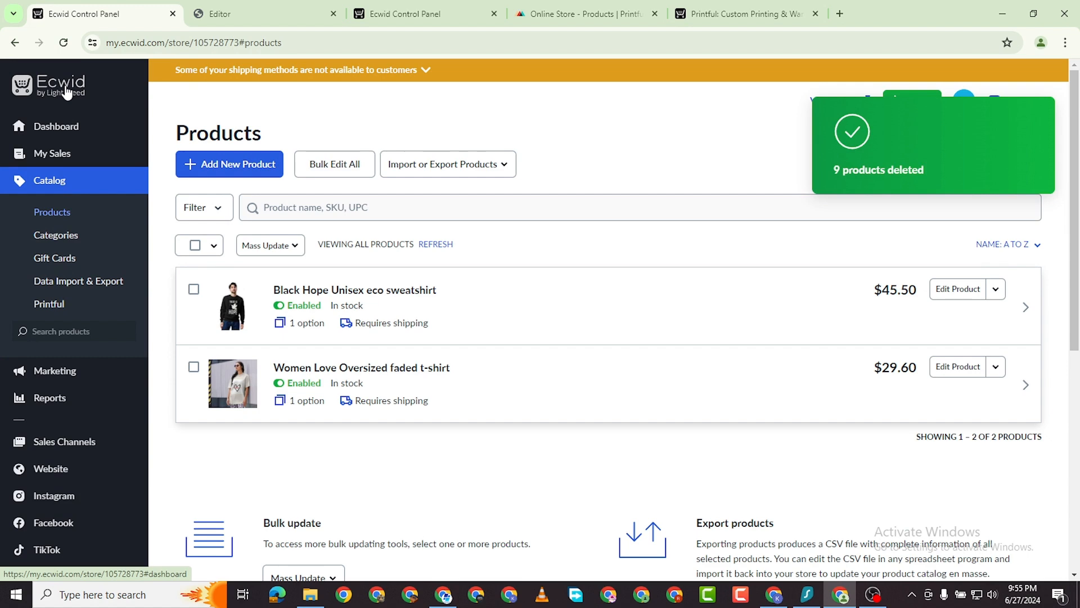
Switch through the Printful app and site editor tabs back to Ecwid's product catalog.
scroll(338, 354, "down", 2)
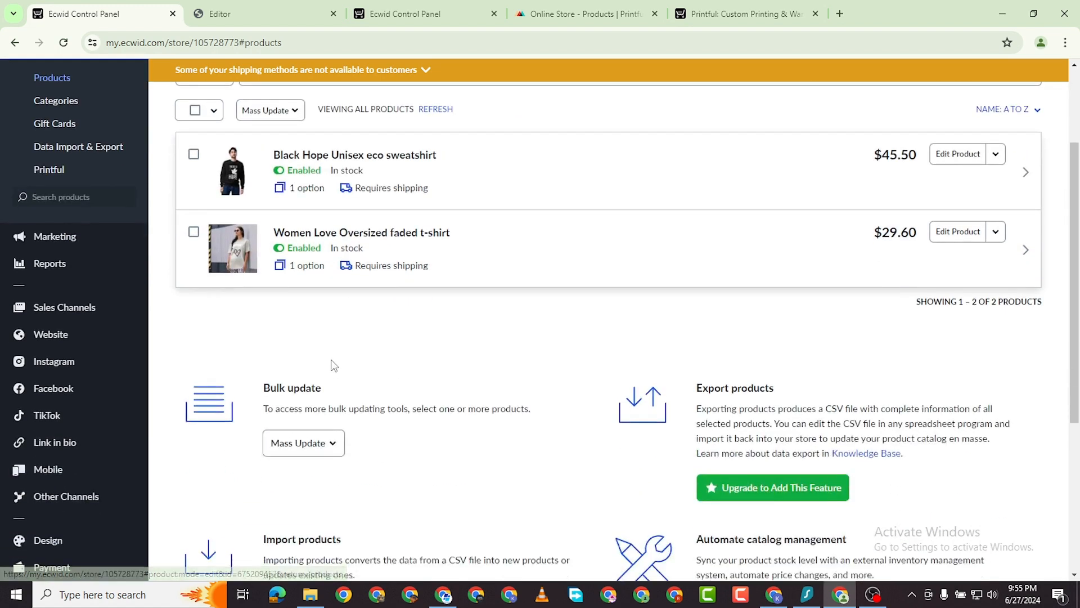
scroll(542, 265, "up", 1)
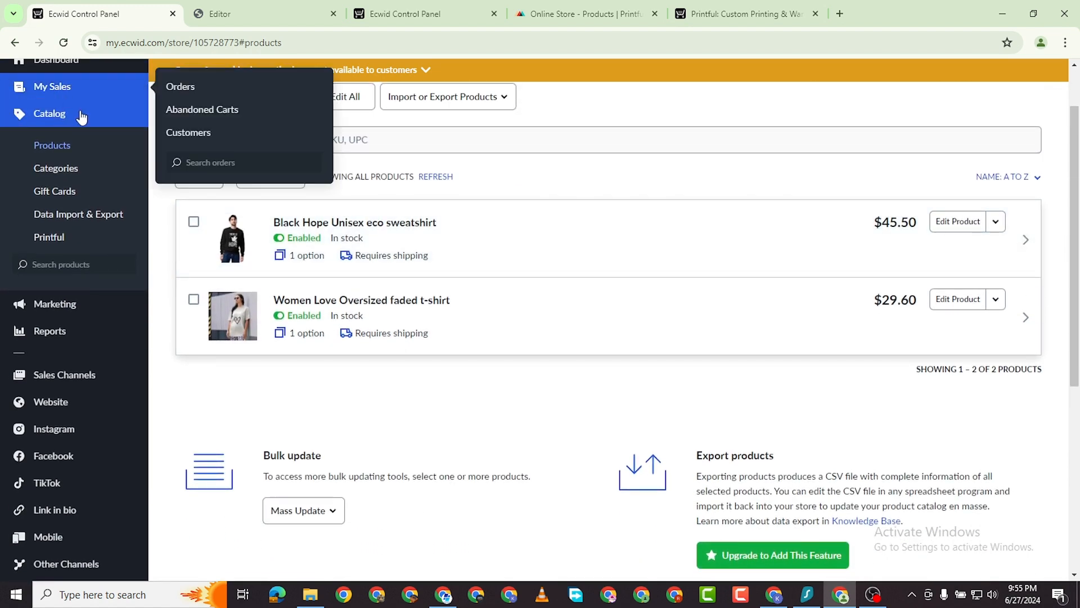
scroll(83, 113, "up", 1)
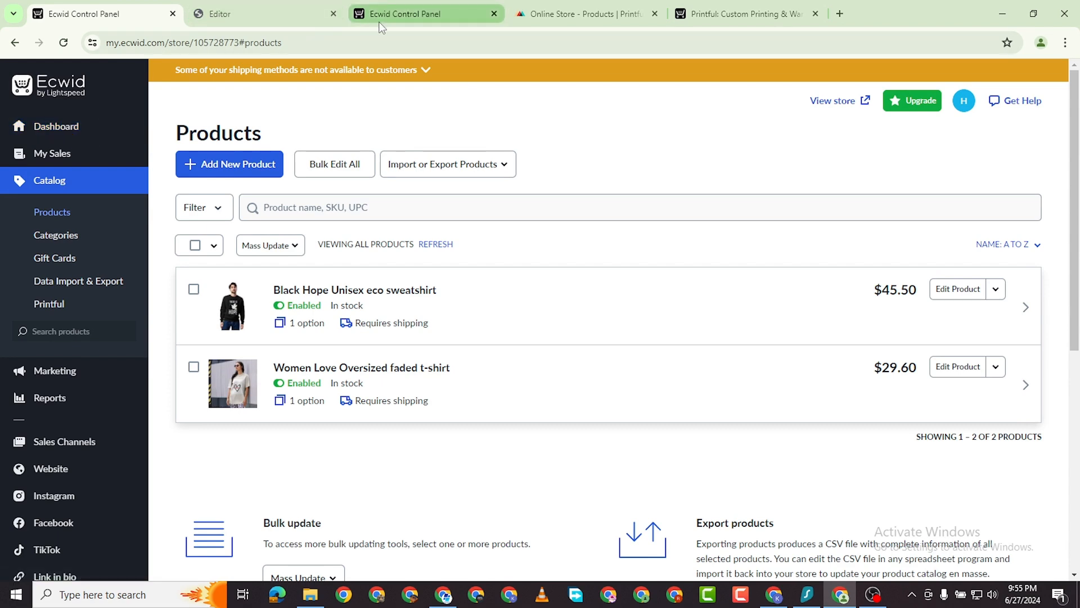
left_click(411, 14)
mouse_move(71, 156)
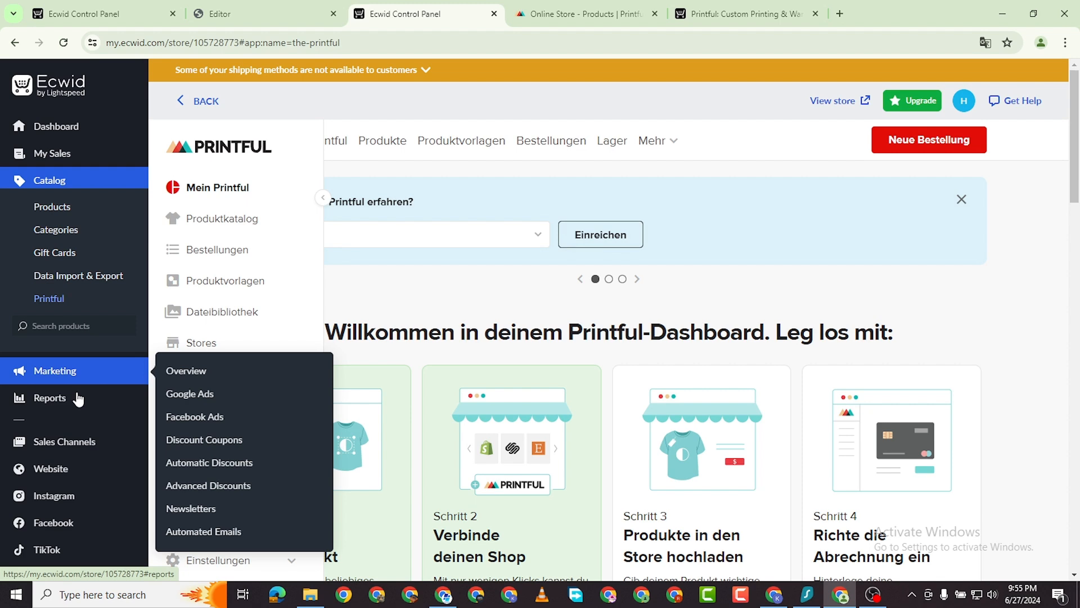
left_click(193, 16)
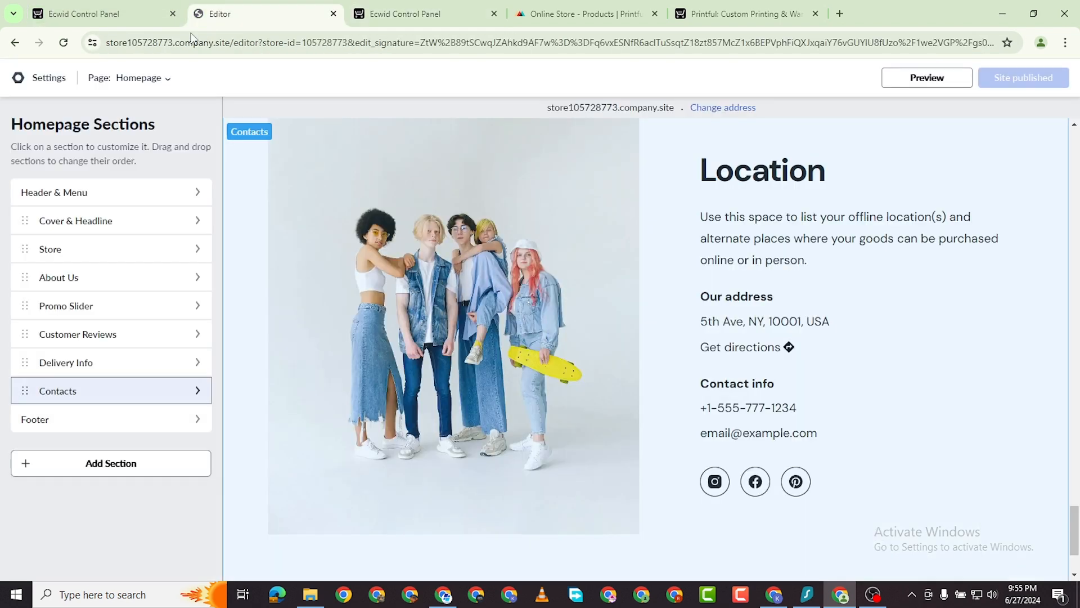
left_click(129, 17)
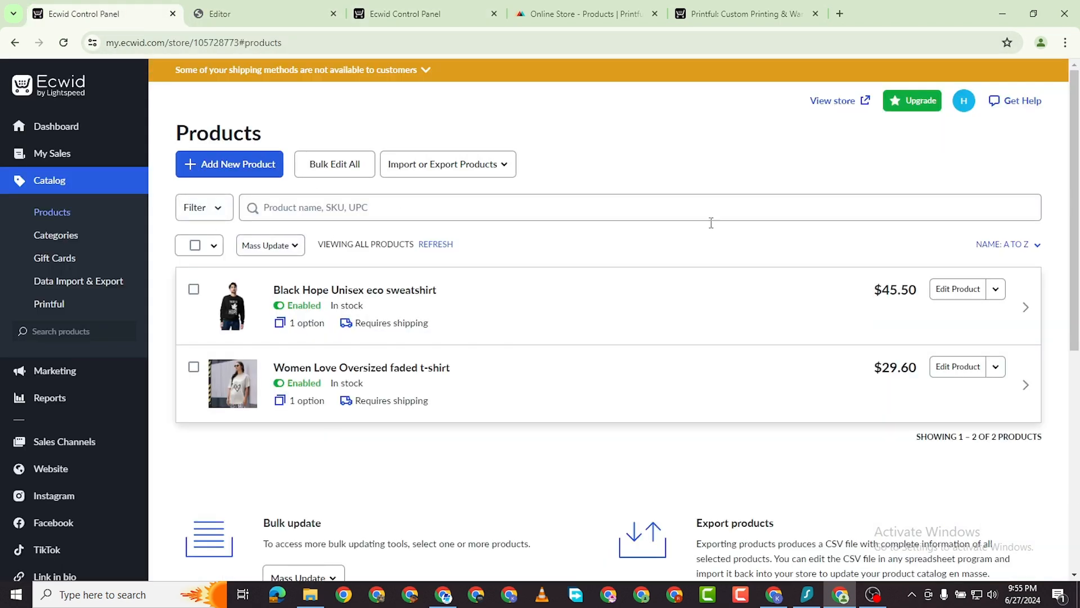
Open the live storefront at ourrmerch.company.site and check Best Sellers lists only the two products.
left_click(842, 105)
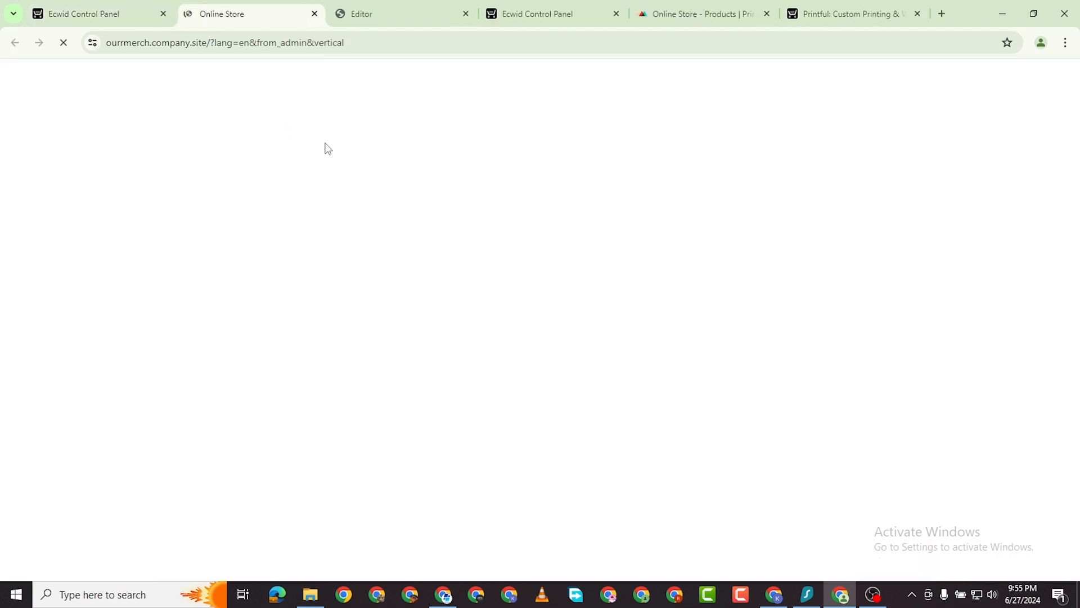
scroll(361, 360, "down", 10)
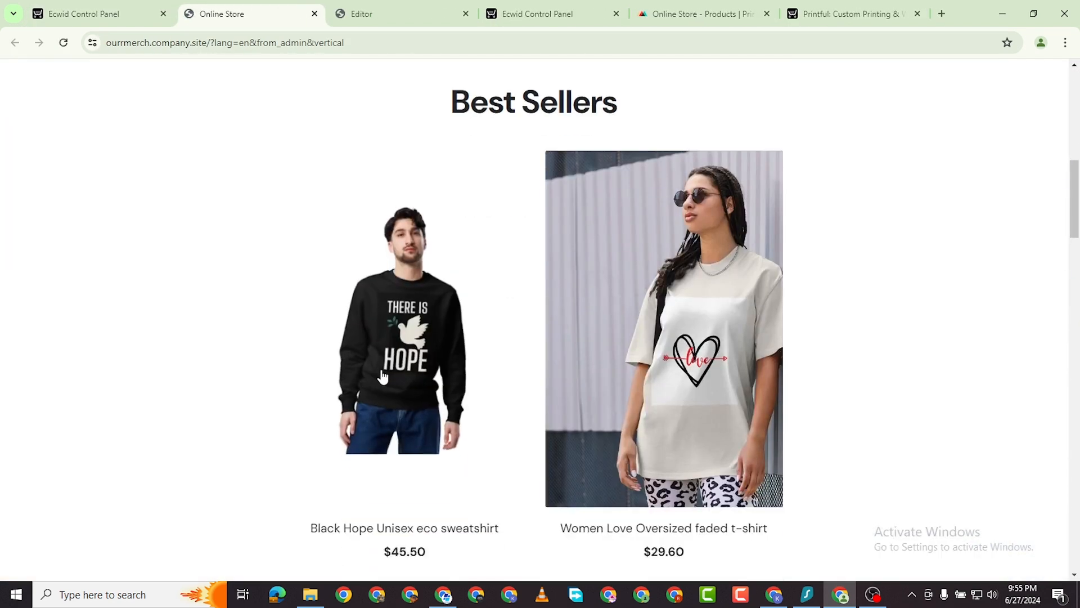
scroll(1061, 223, "up", 3)
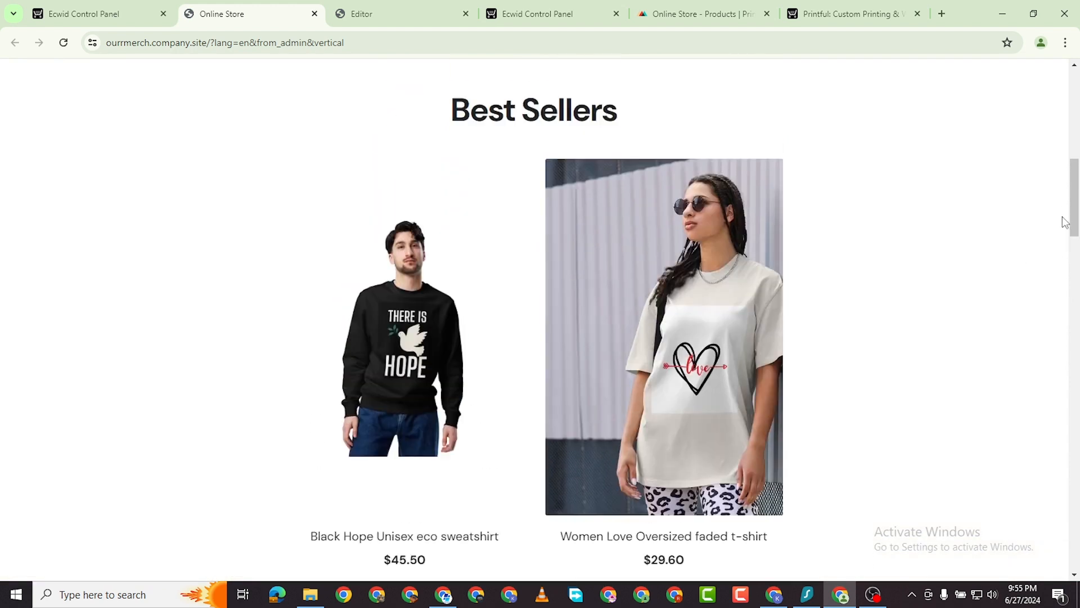
scroll(467, 417, "down", 2)
Go back to the Ecwid control panel and open the store's Payment settings.
scroll(605, 331, "down", 5)
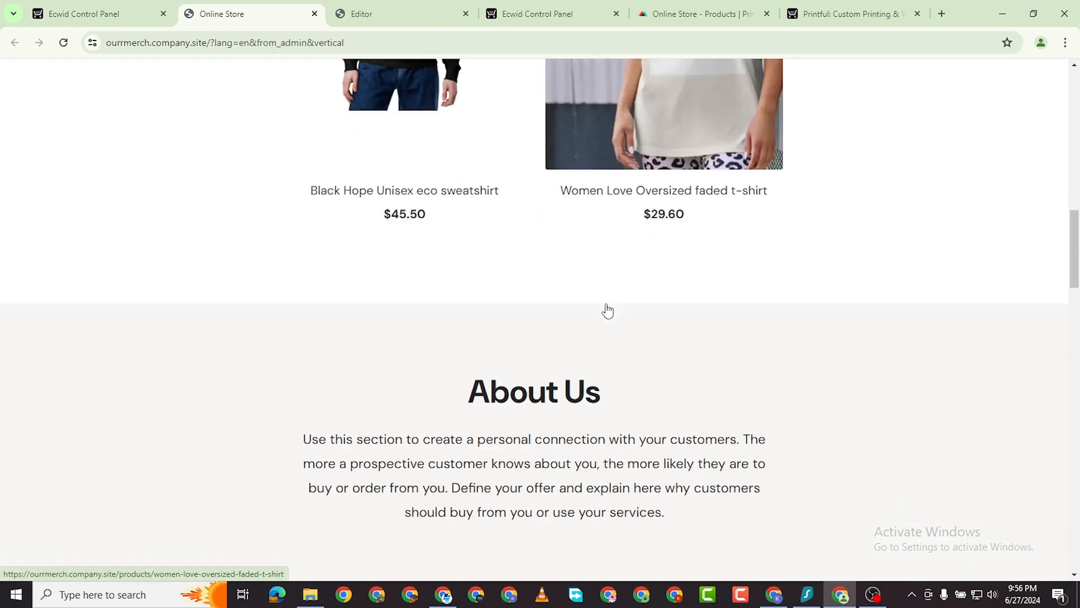
scroll(248, 106, "up", 5)
left_click(87, 14)
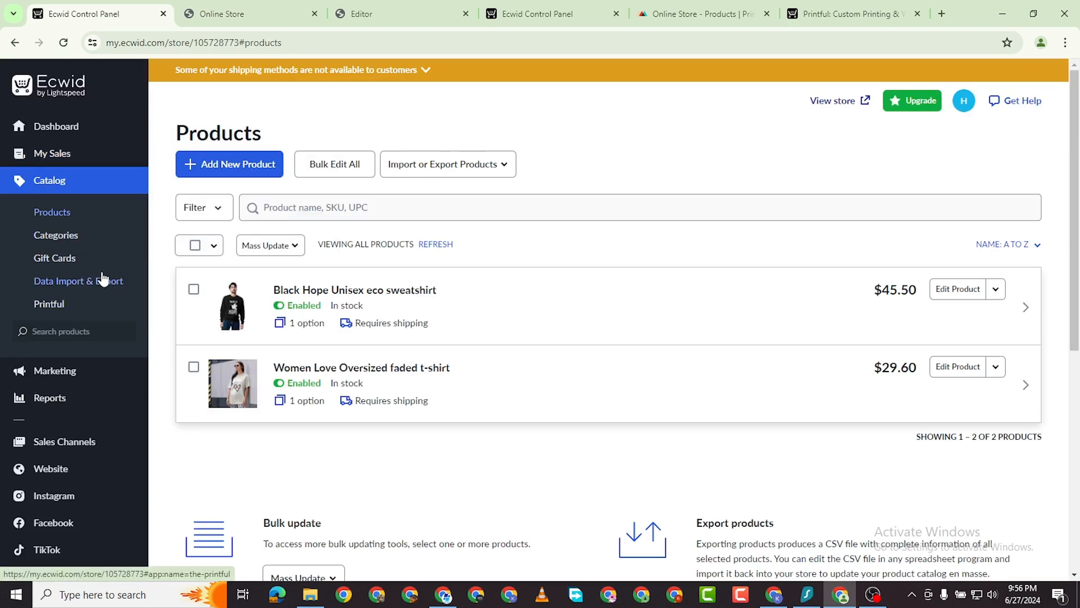
scroll(102, 277, "down", 4)
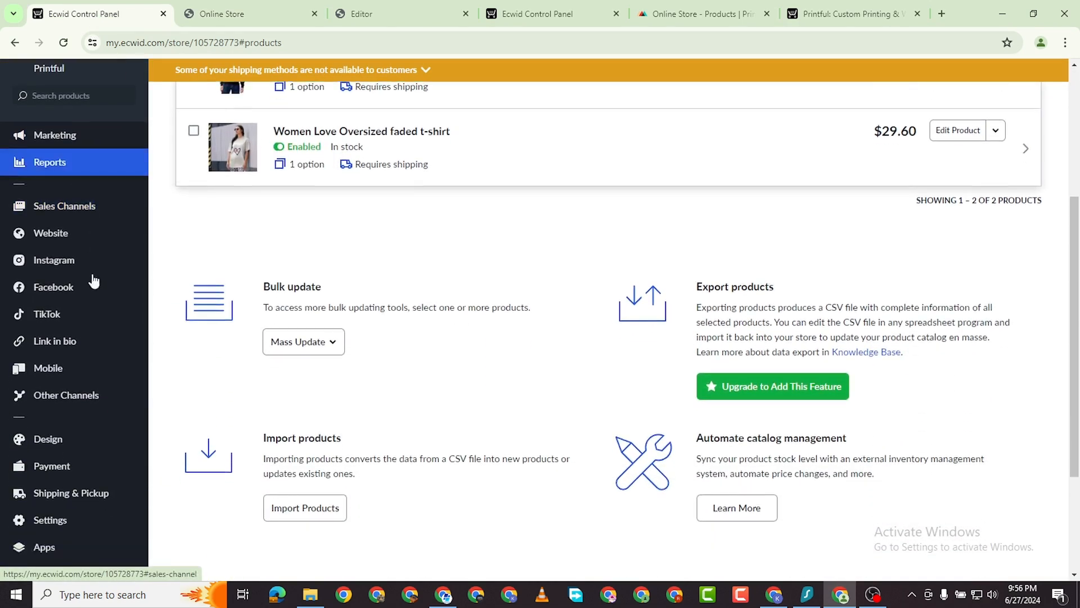
scroll(99, 281, "down", 2)
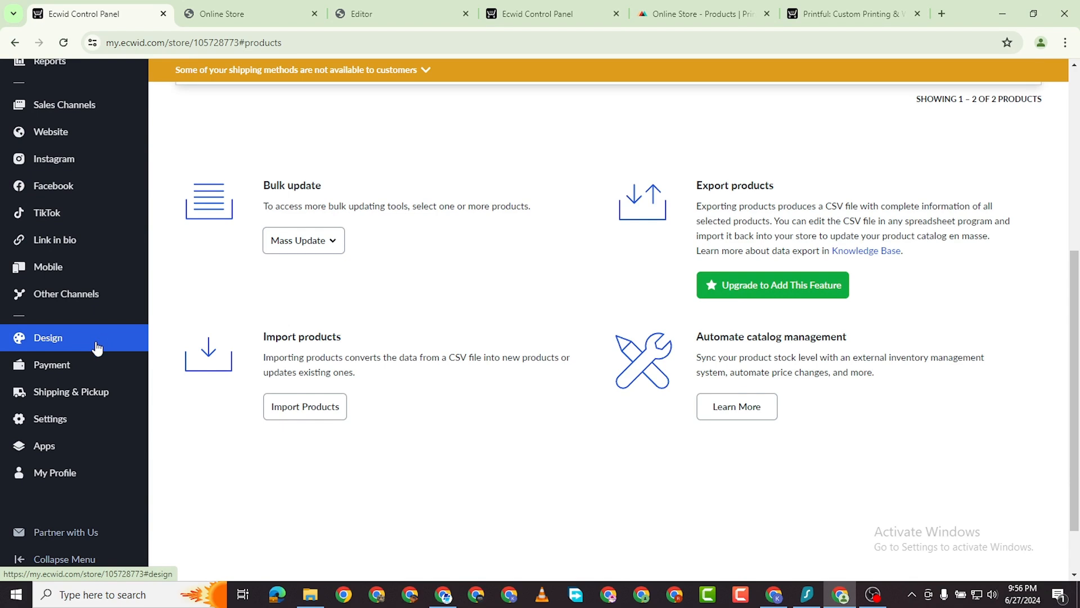
left_click(61, 371)
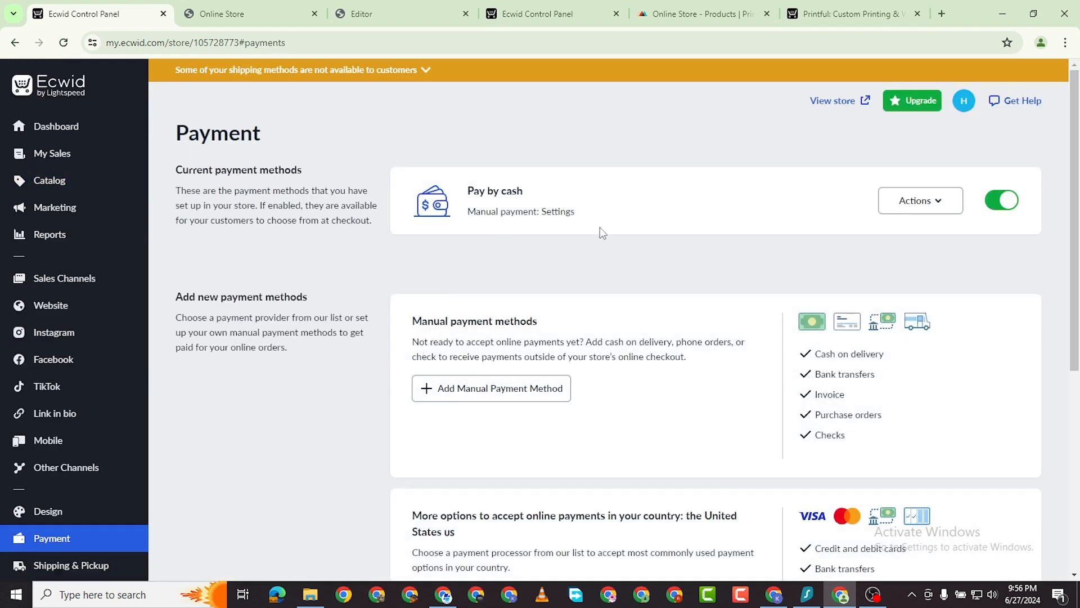
Look through the available payment providers, then return to the Products catalog.
scroll(993, 219, "down", 3)
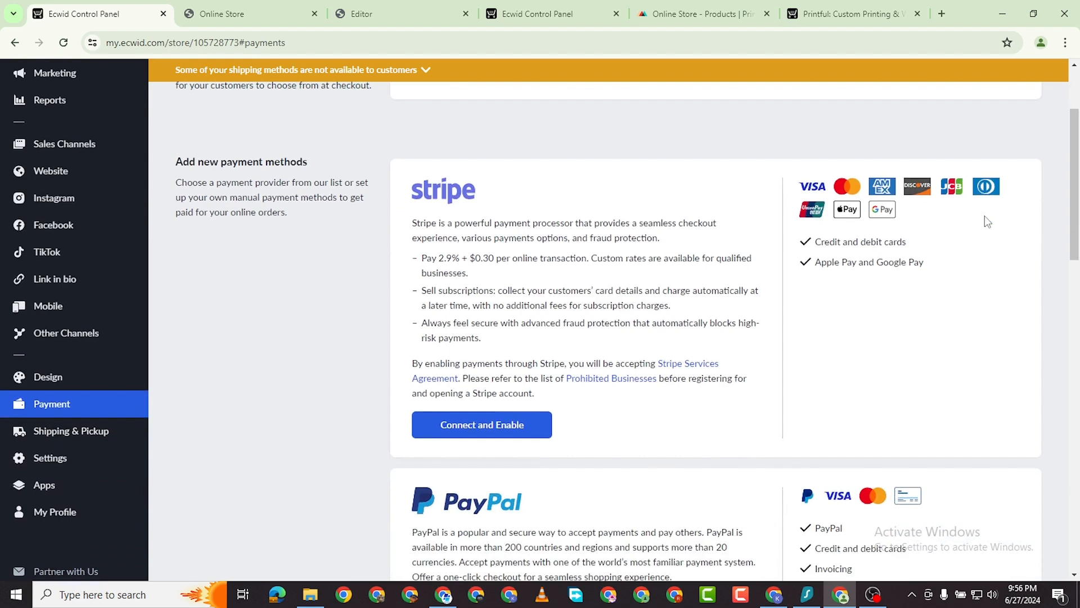
scroll(984, 215, "up", 2)
scroll(501, 484, "down", 8)
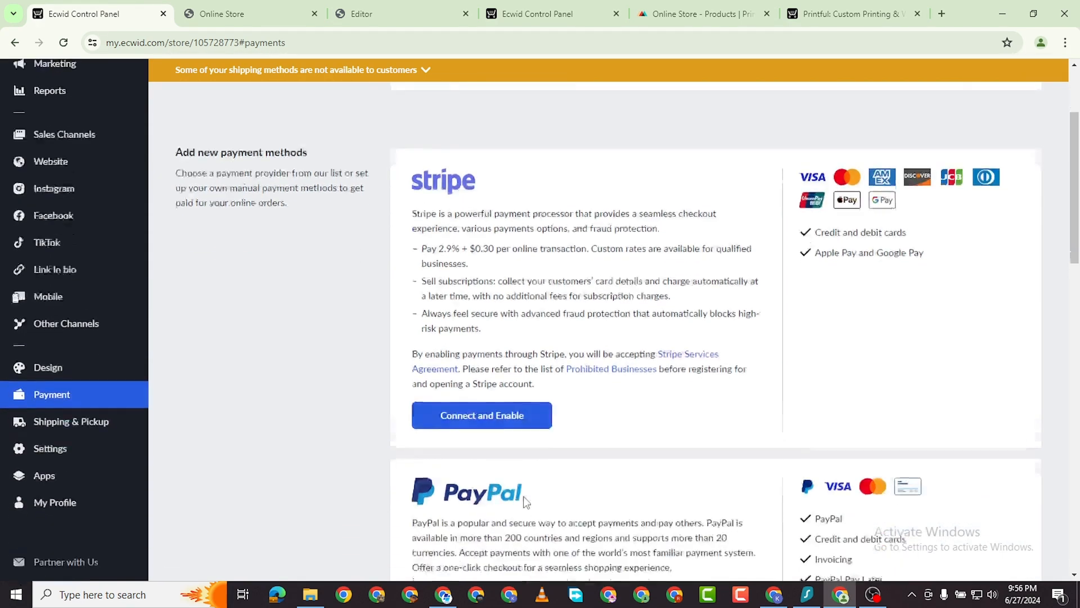
scroll(498, 265, "up", 1)
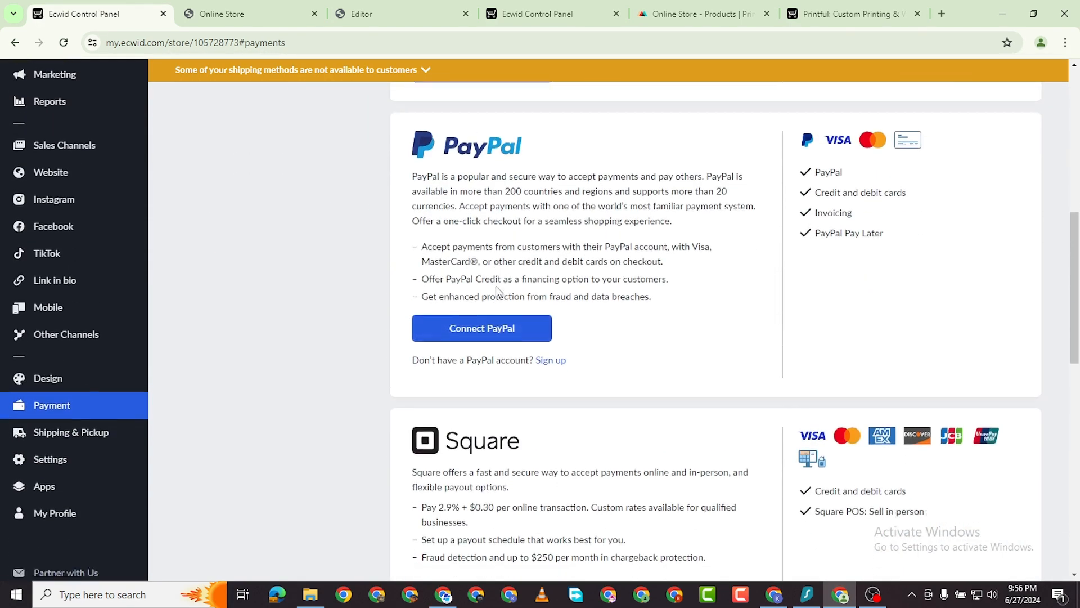
scroll(497, 264, "down", 5)
scroll(513, 247, "up", 2)
scroll(512, 249, "up", 5)
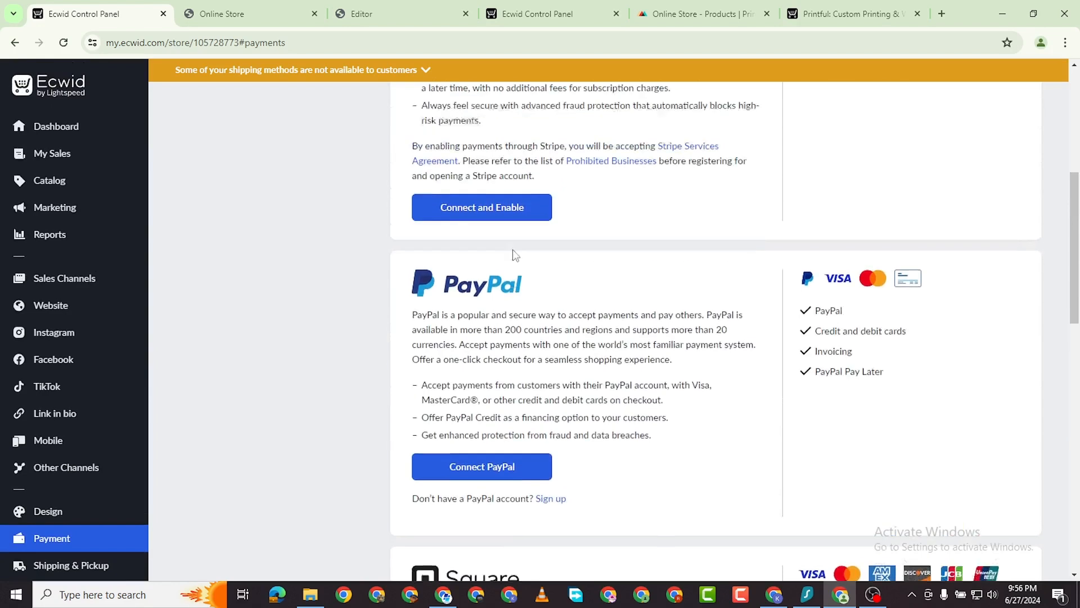
scroll(501, 450, "down", 7)
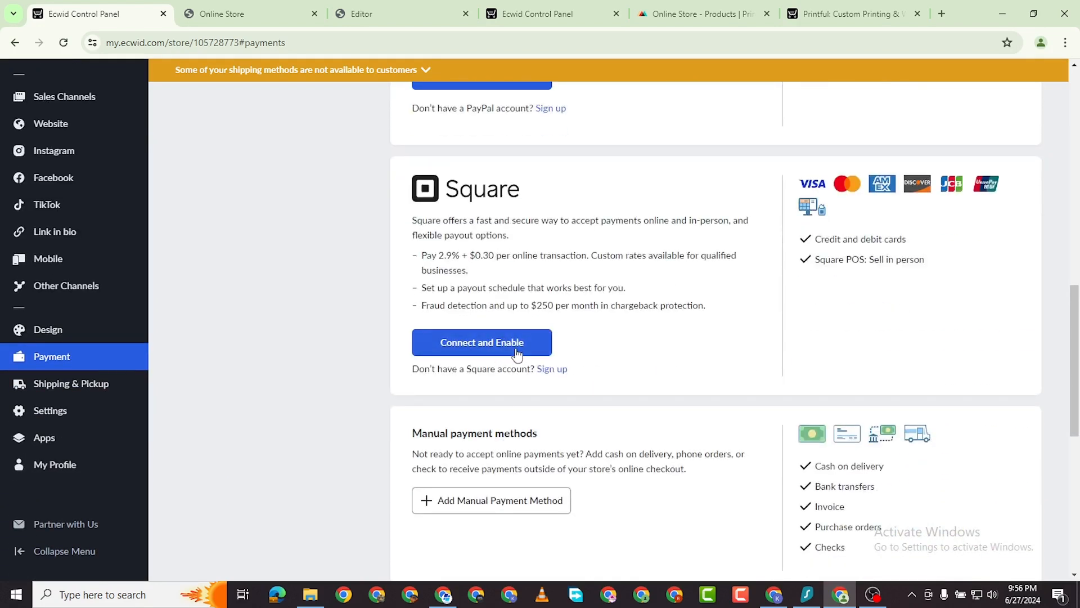
scroll(516, 353, "down", 5)
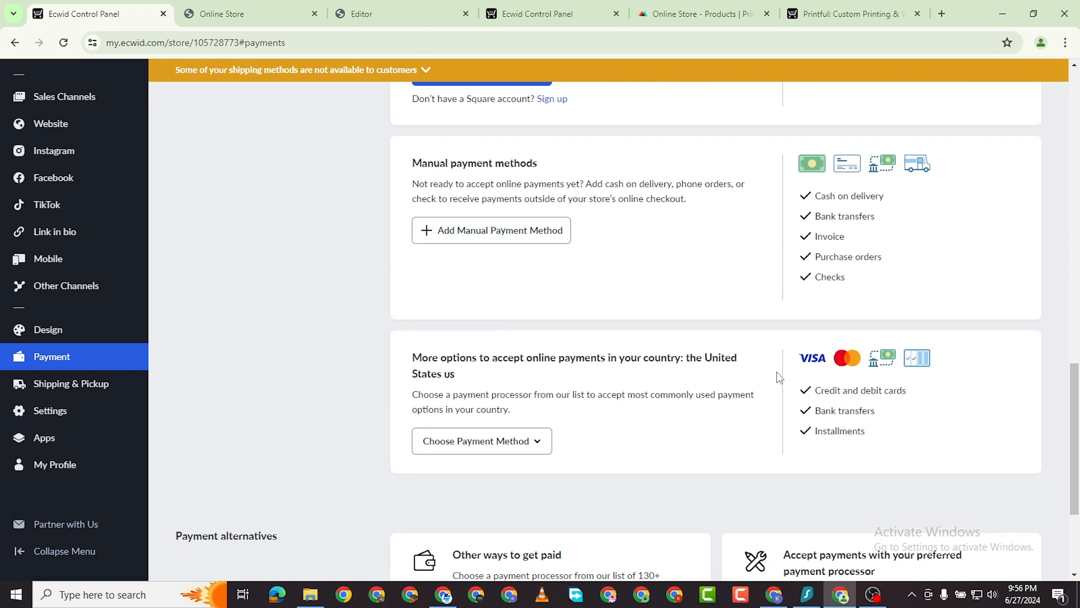
scroll(626, 398, "down", 3)
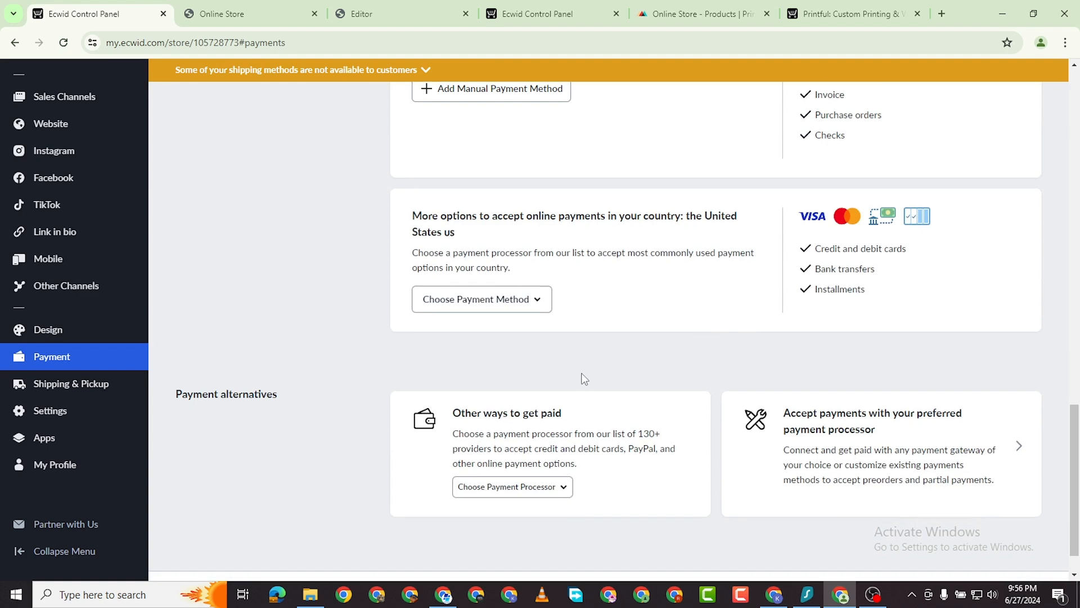
mouse_move(101, 424)
scroll(265, 293, "up", 15)
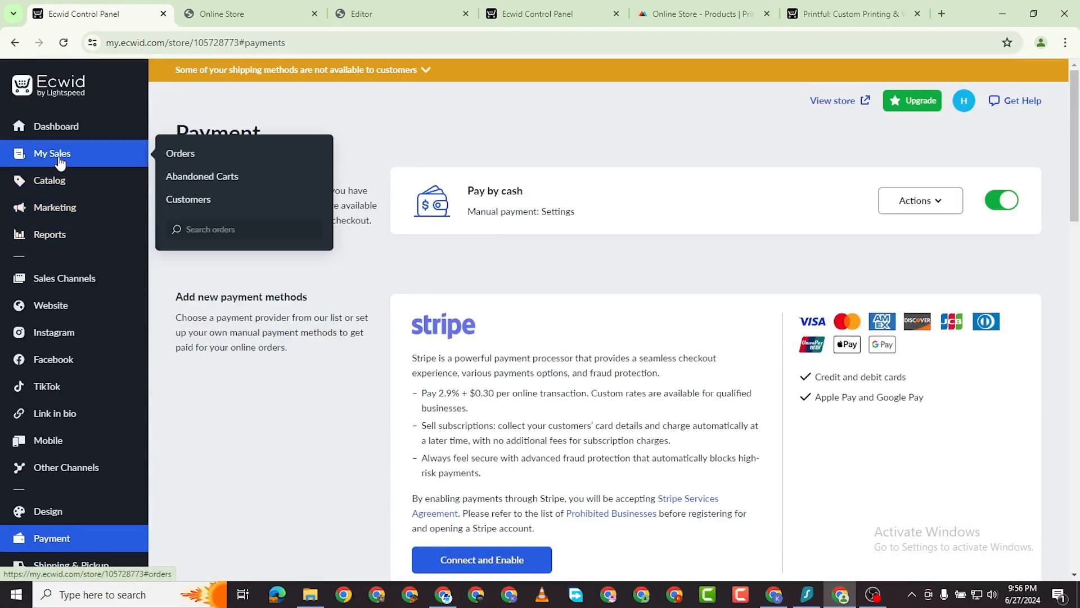
mouse_move(56, 194)
left_click(183, 180)
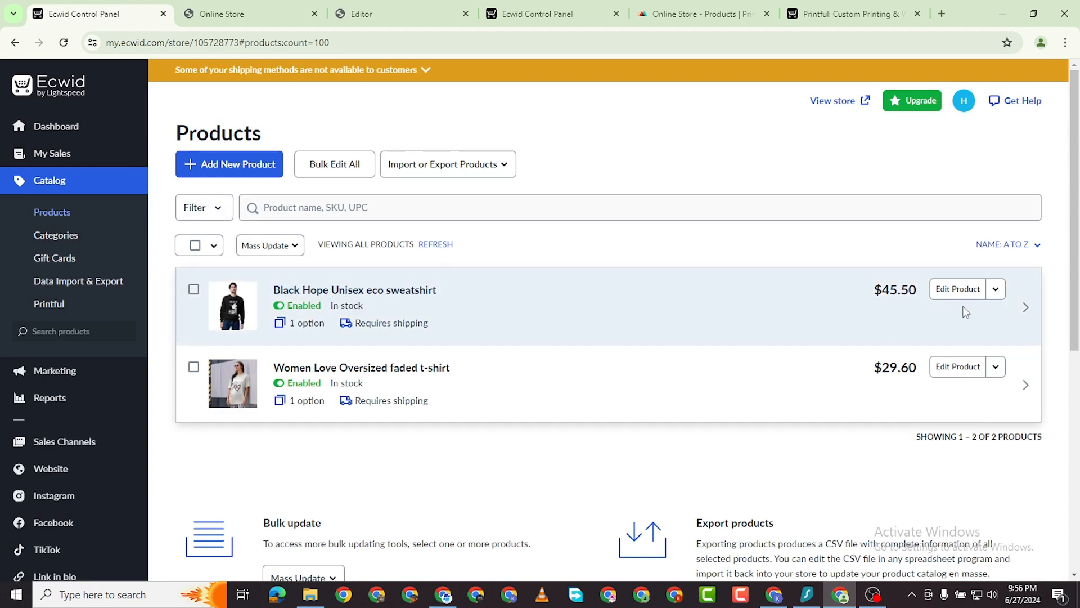
Open the Black Hope Unisex eco sweatshirt's edit page in a new tab.
left_click(995, 291)
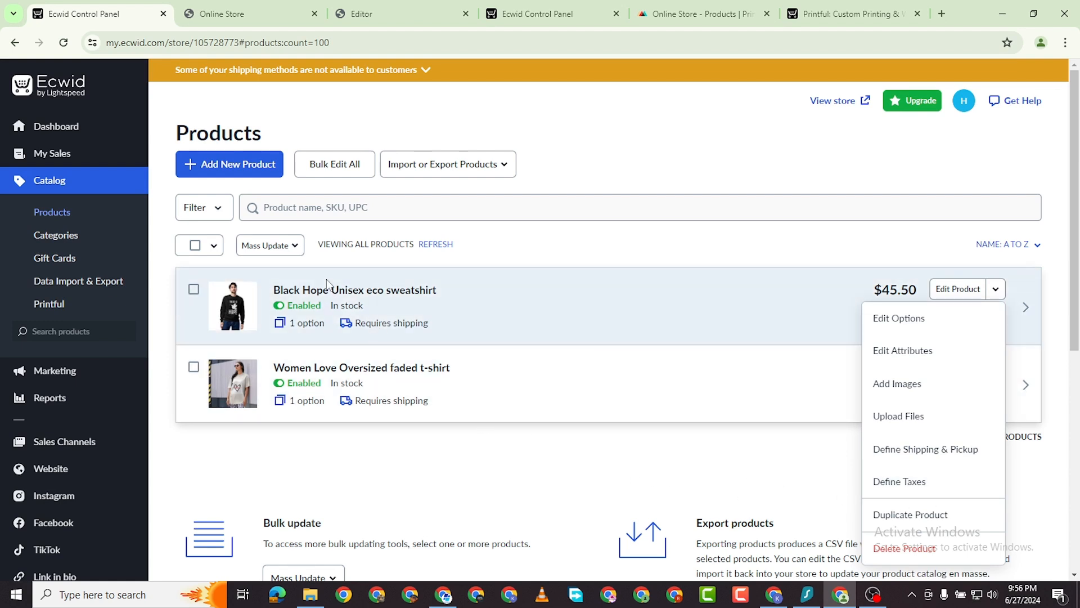
right_click(364, 296)
left_click(394, 299)
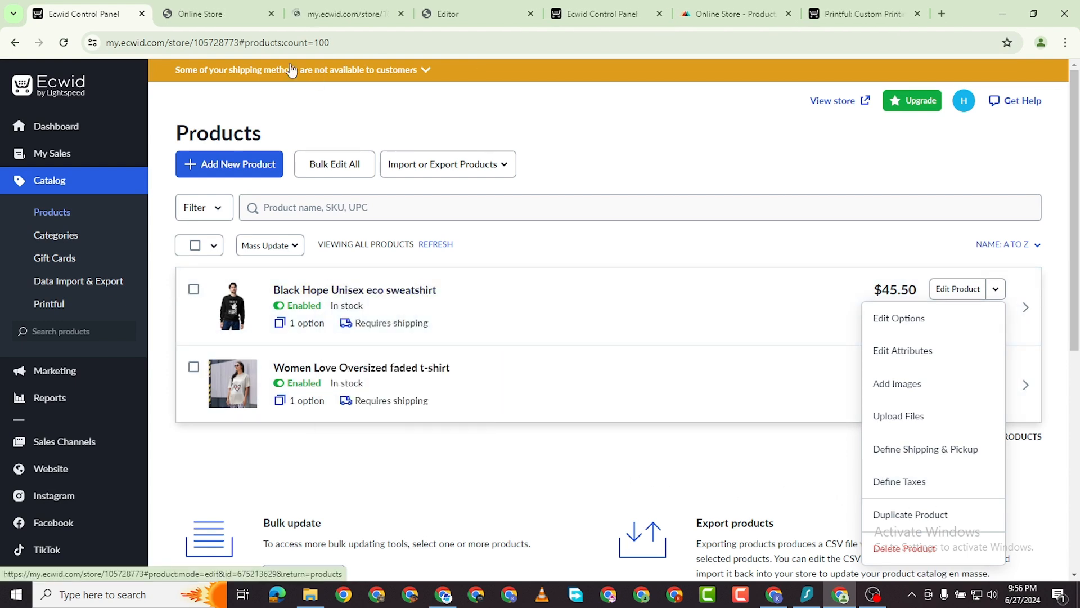
left_click(343, 13)
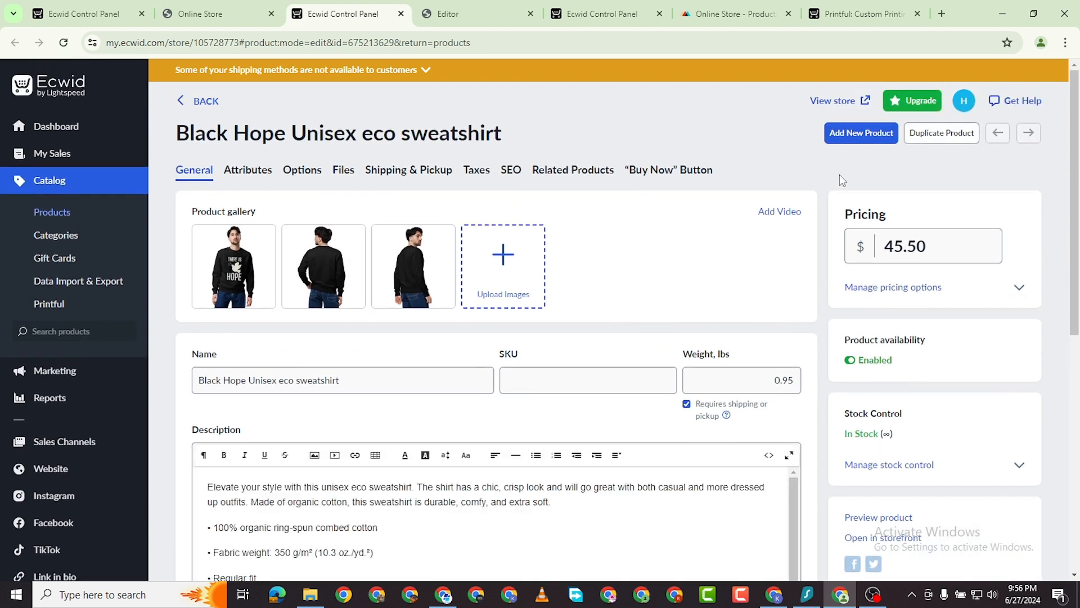
Check the size table in the sweatshirt's description, then open the live storefront.
scroll(545, 512, "down", 3)
scroll(564, 448, "down", 10)
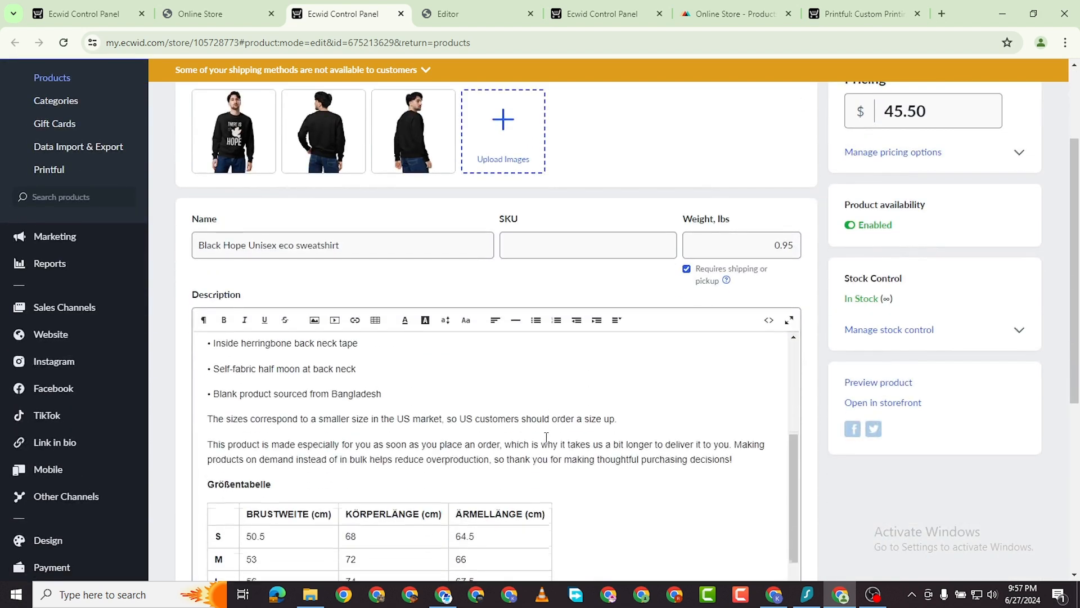
scroll(643, 425, "down", 2)
scroll(535, 336, "up", 1)
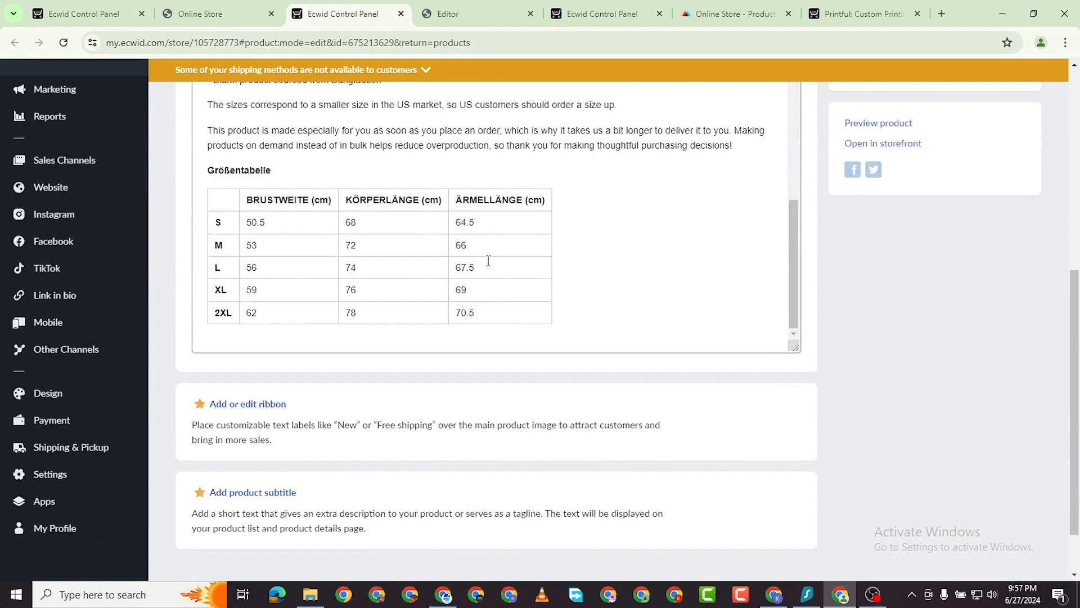
scroll(483, 270, "up", 2)
scroll(478, 287, "down", 2)
scroll(661, 241, "down", 2)
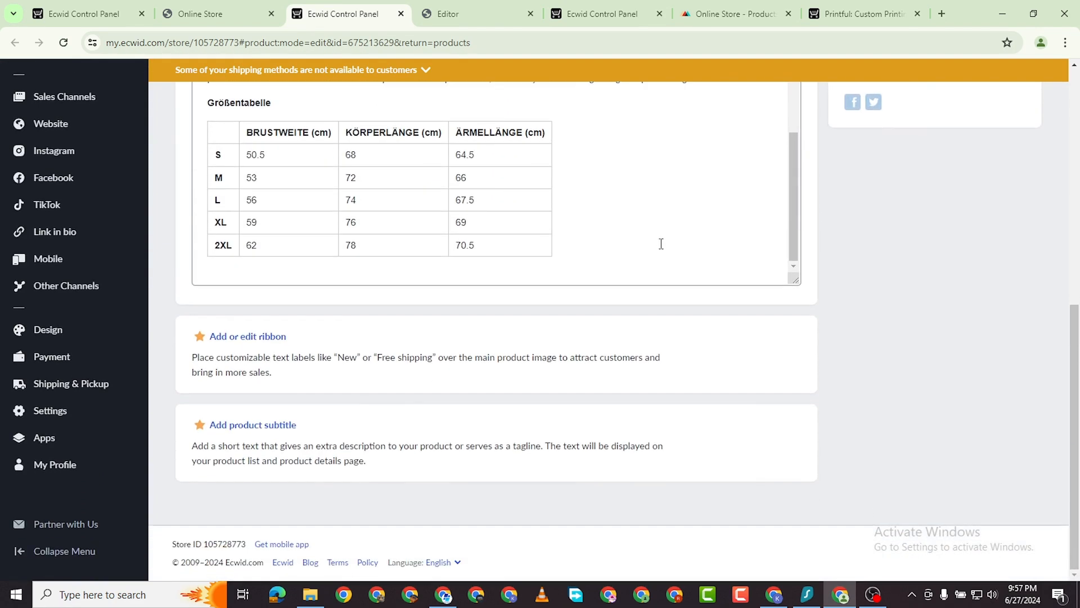
scroll(719, 232, "up", 3)
scroll(983, 365, "up", 10)
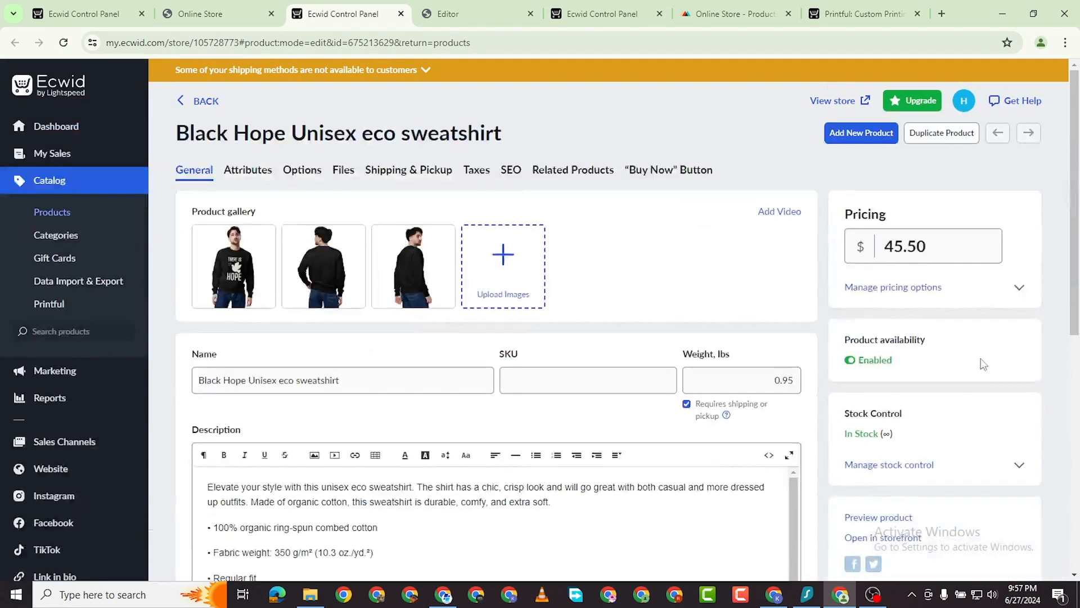
left_click(837, 101)
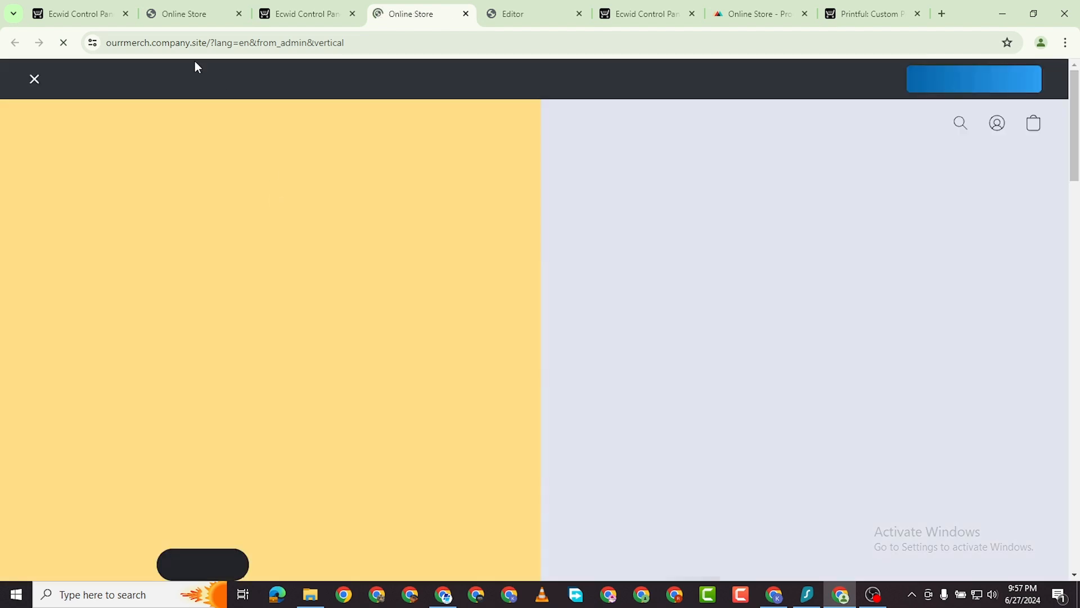
Open the Black Hope sweatshirt product page and view its back, front and side images.
scroll(458, 357, "down", 10)
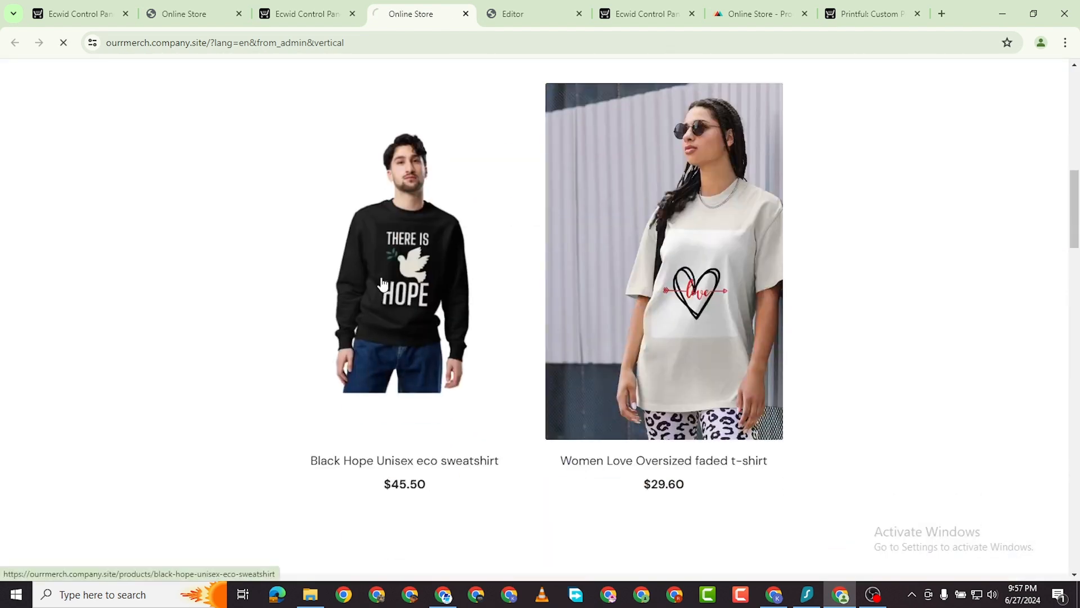
left_click(382, 283)
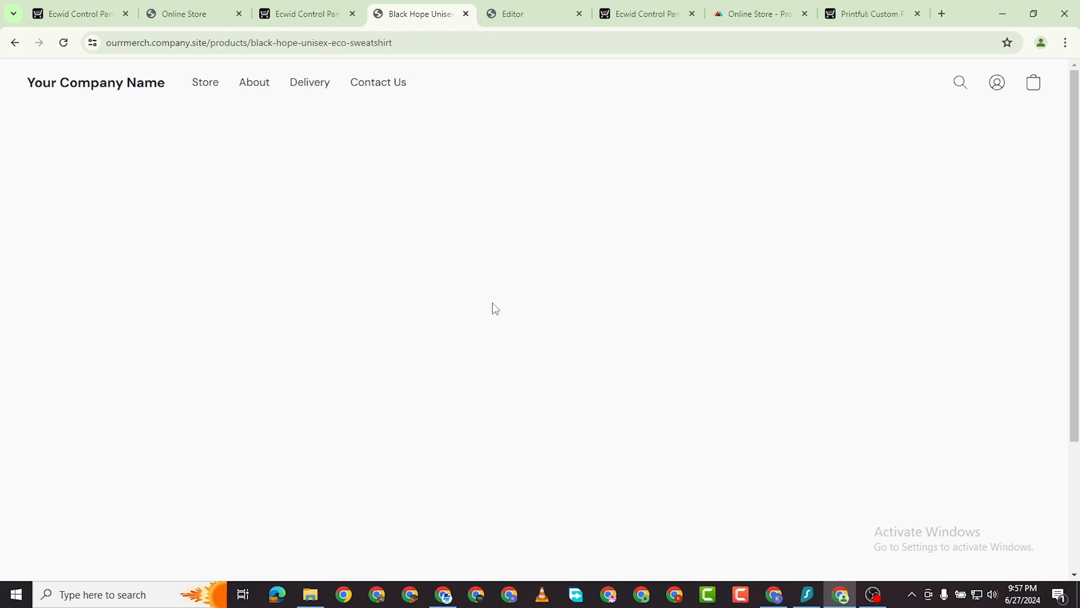
scroll(621, 272, "down", 1)
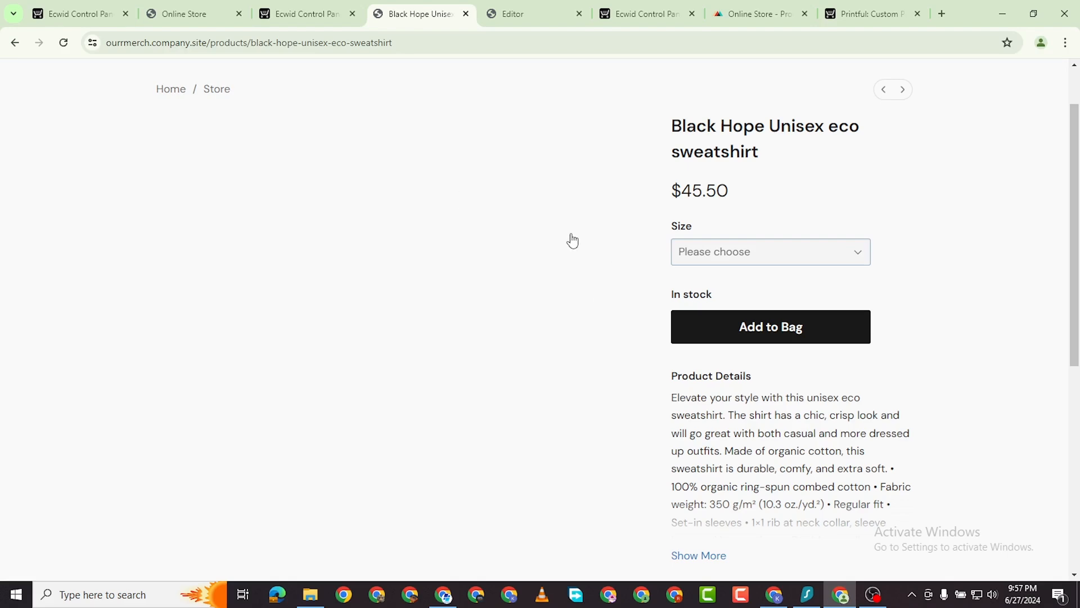
scroll(512, 302, "down", 4)
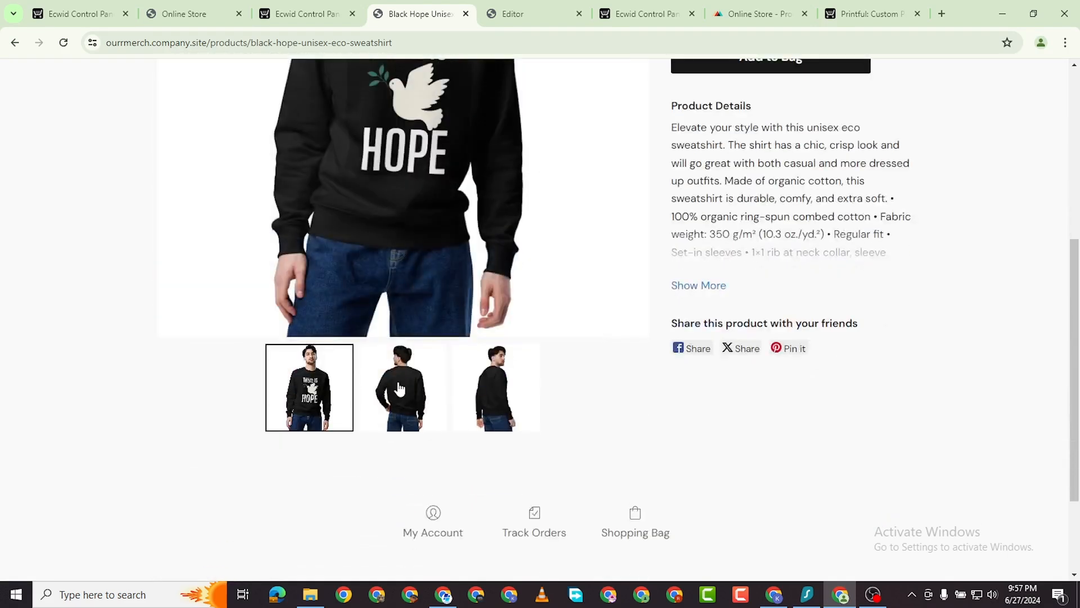
left_click(399, 389)
scroll(468, 330, "down", 2)
scroll(468, 330, "up", 4)
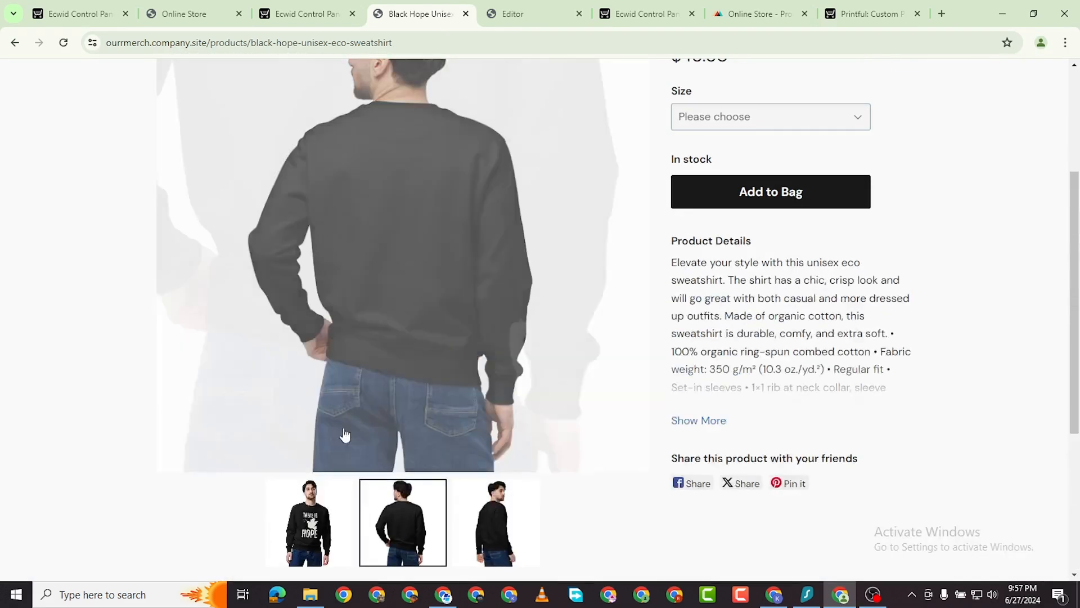
left_click(325, 500)
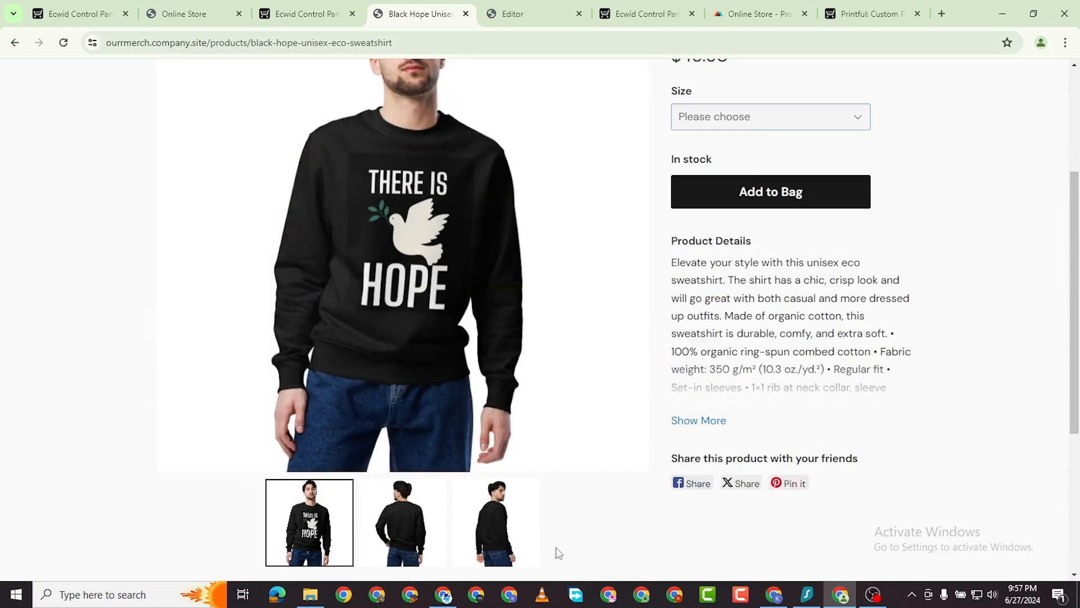
left_click(495, 547)
scroll(603, 344, "up", 2)
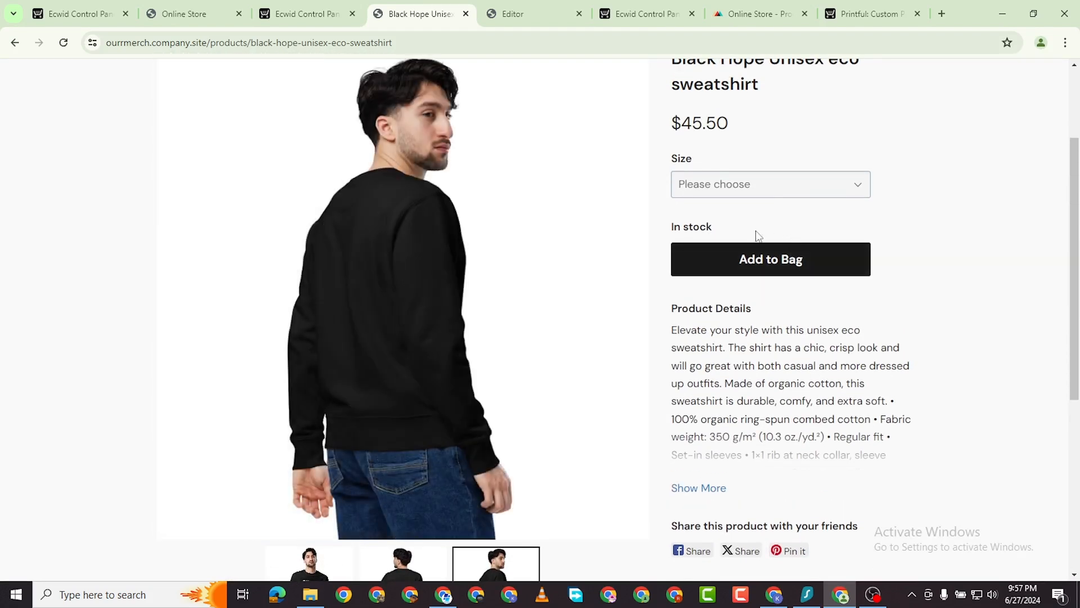
Add the sweatshirt in size L to the bag and go to checkout.
left_click(757, 192)
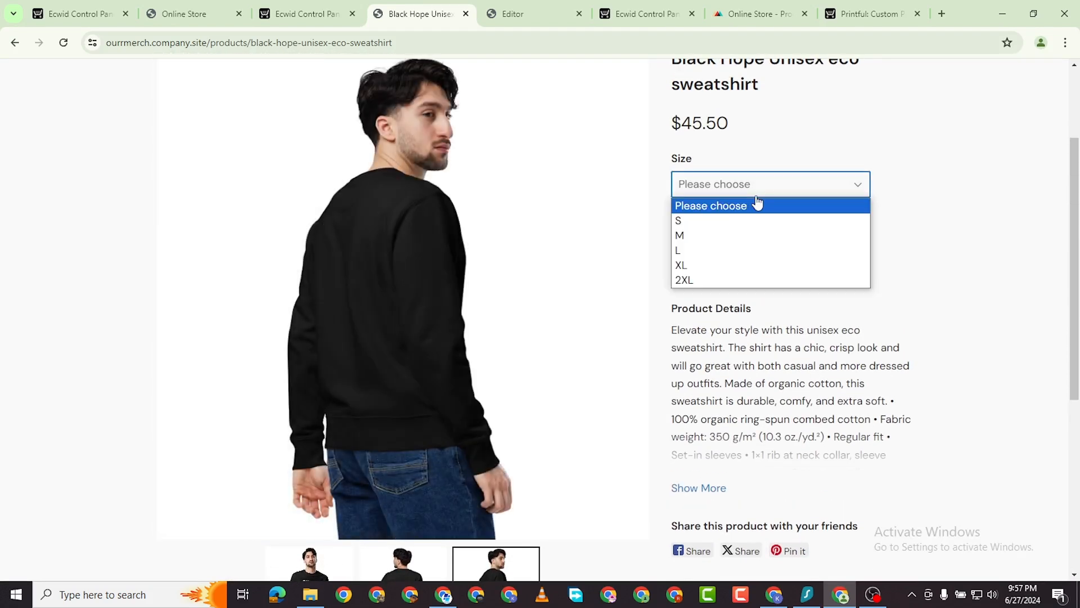
left_click(748, 251)
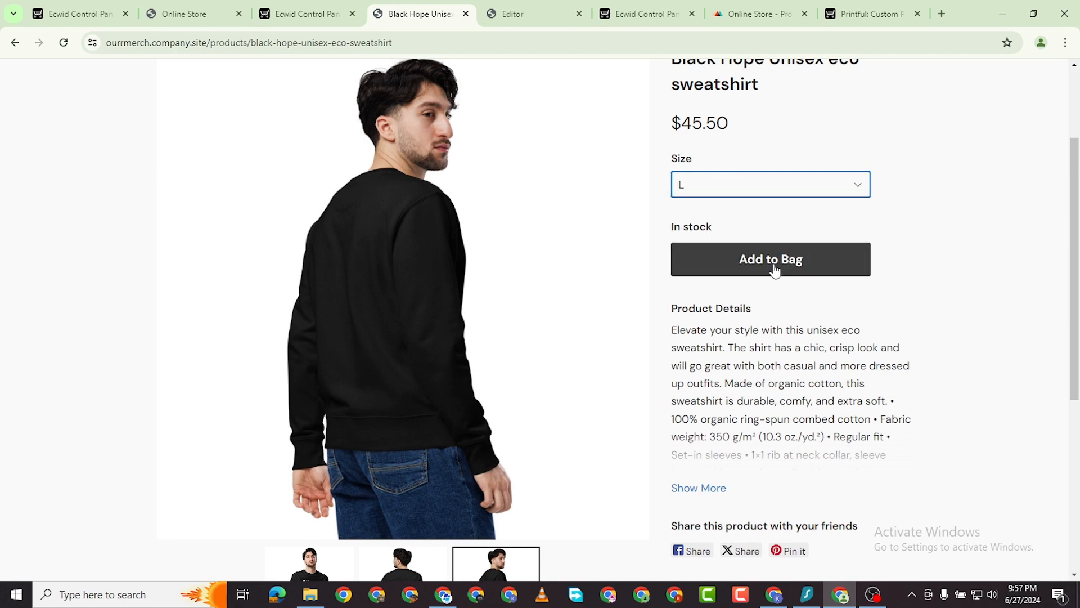
left_click(774, 268)
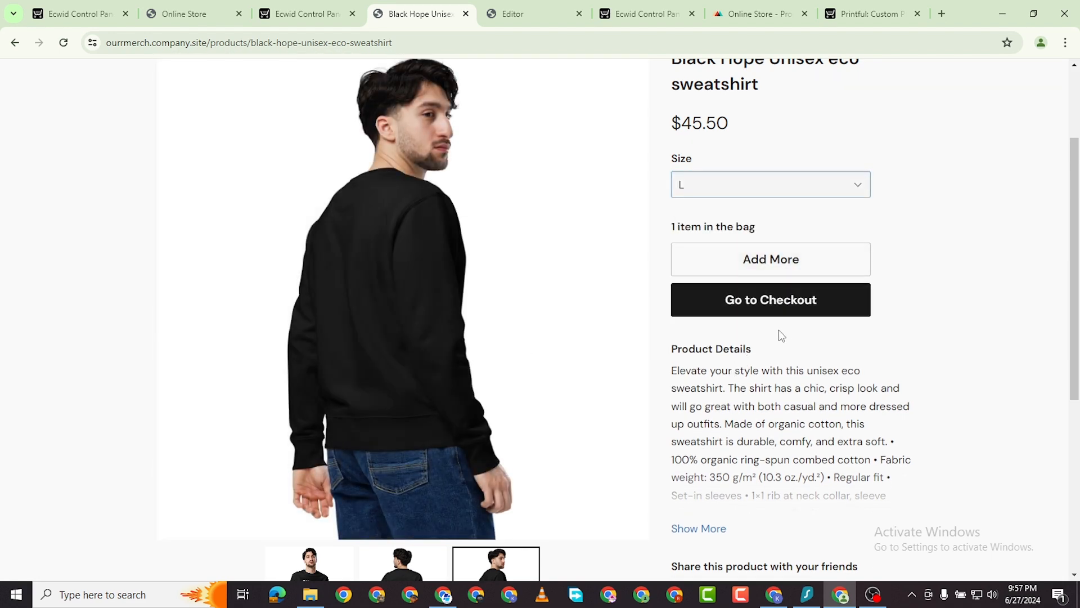
left_click(779, 300)
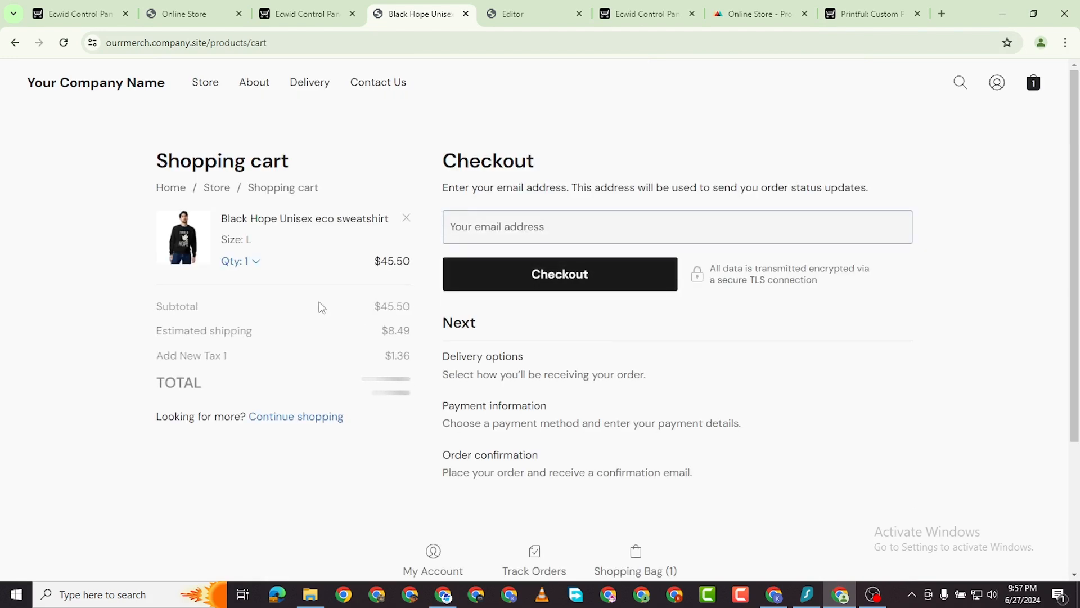
Review the checkout page, then switch to the Printful store product list.
scroll(375, 348, "down", 3)
scroll(509, 186, "up", 3)
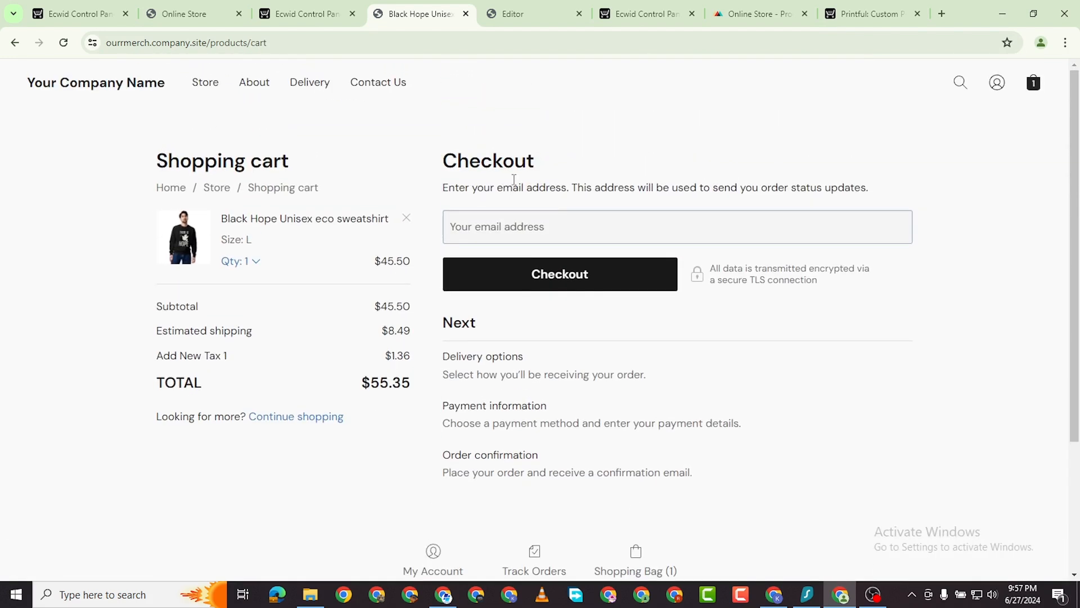
left_click(505, 238)
left_click(271, 13)
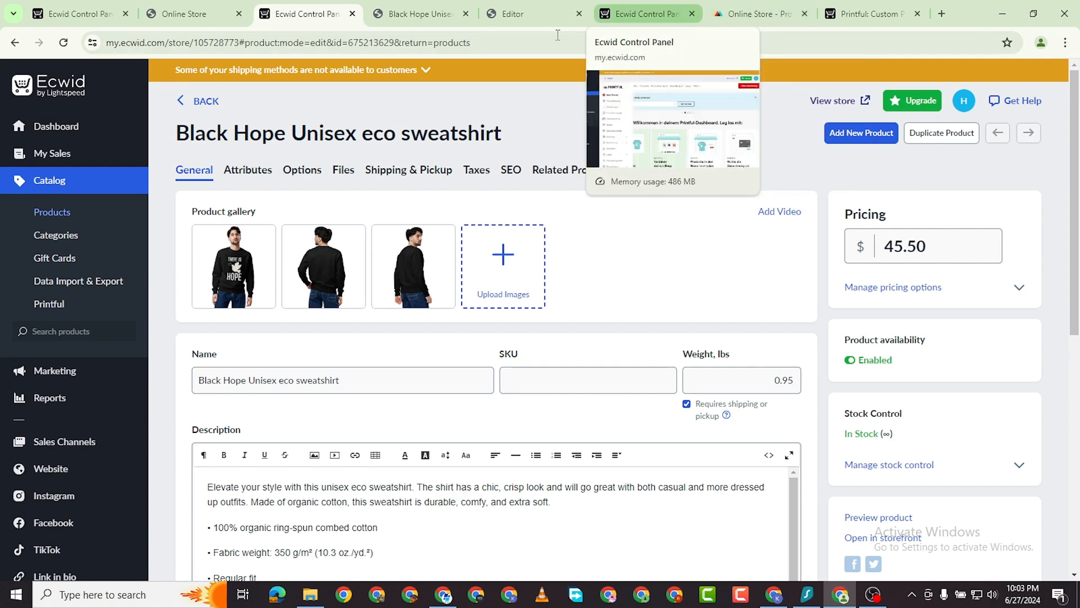
left_click(419, 14)
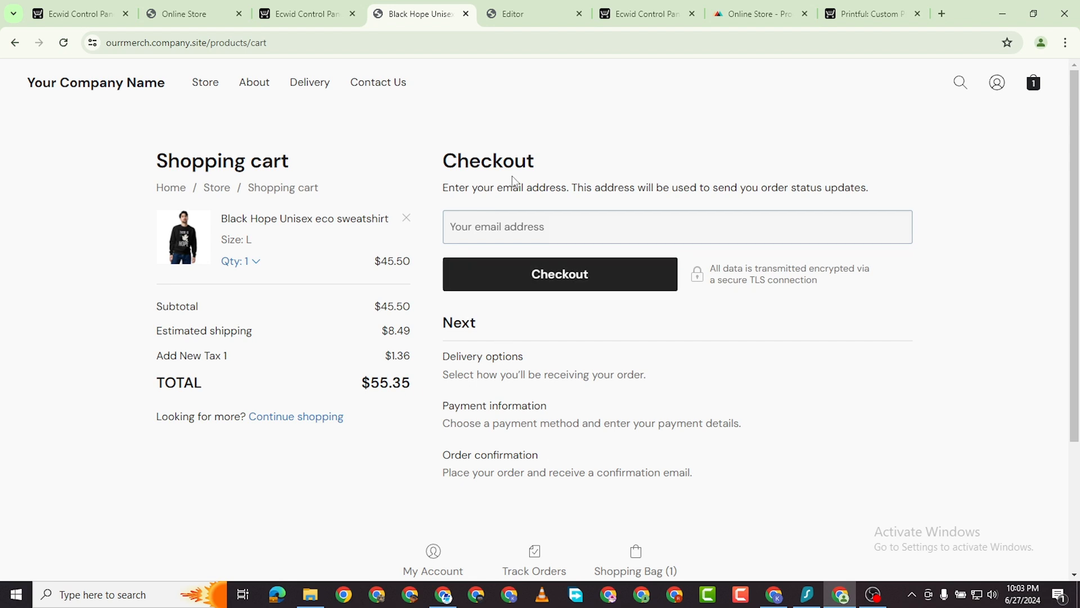
left_click(725, 15)
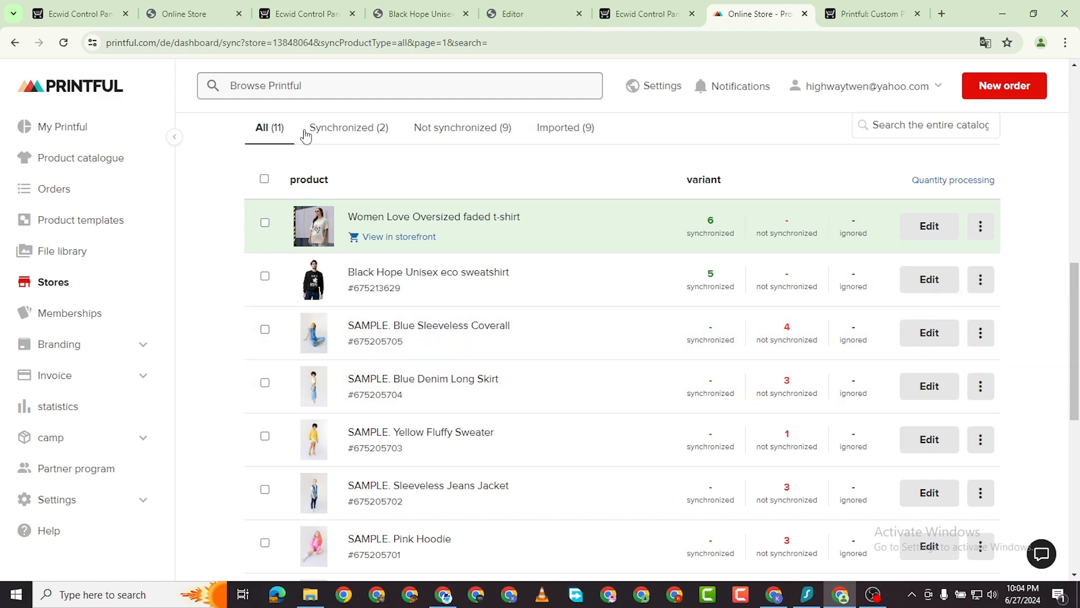
Filter Printful's list to the two Synchronized products, briefly checking Not synchronized and a row's actions menu.
left_click(346, 141)
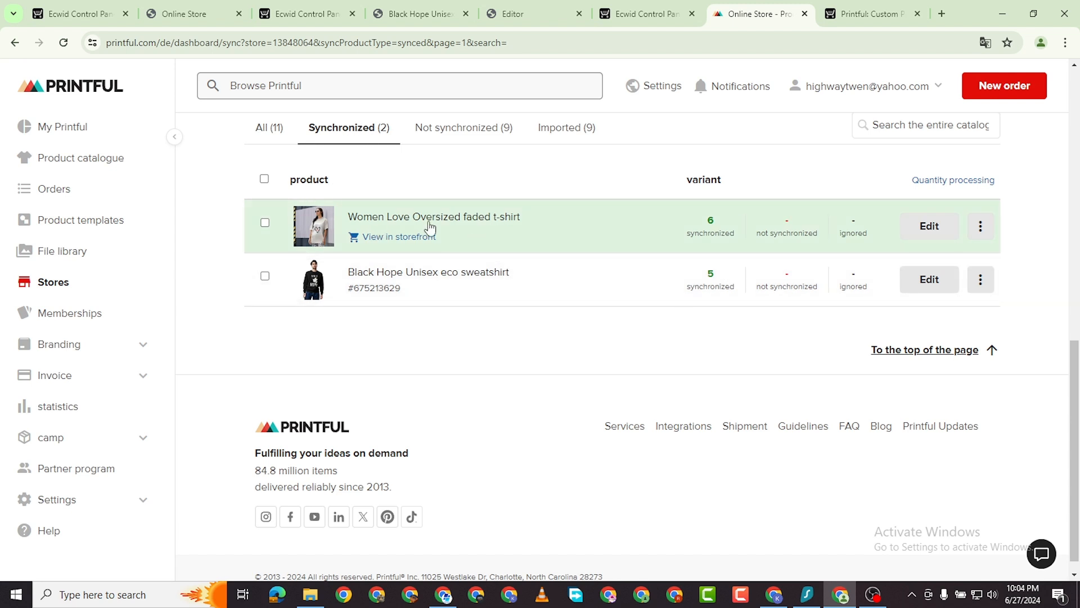
left_click(471, 134)
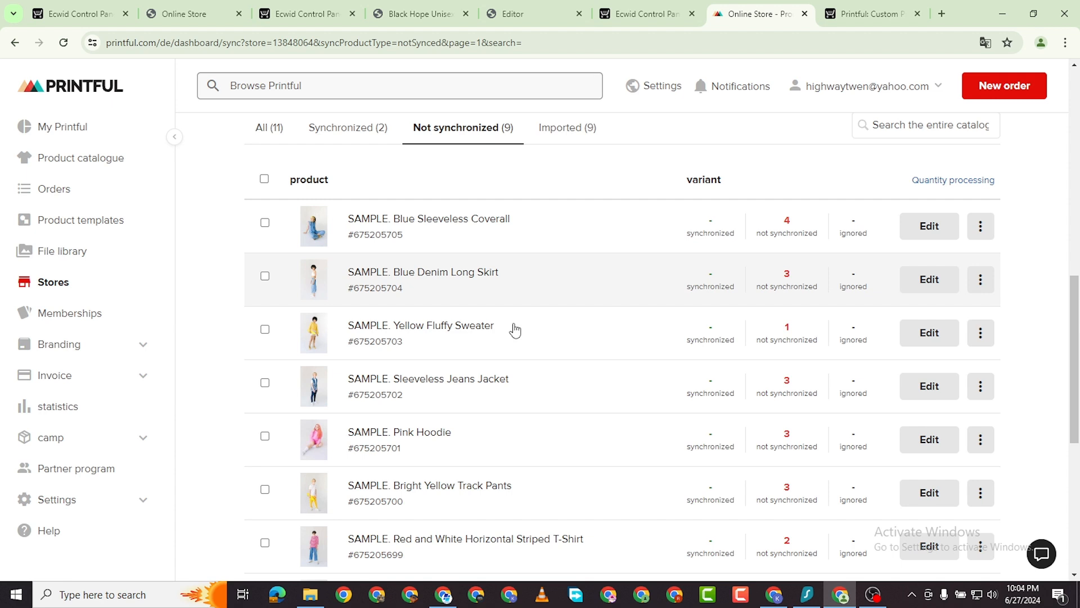
left_click(343, 133)
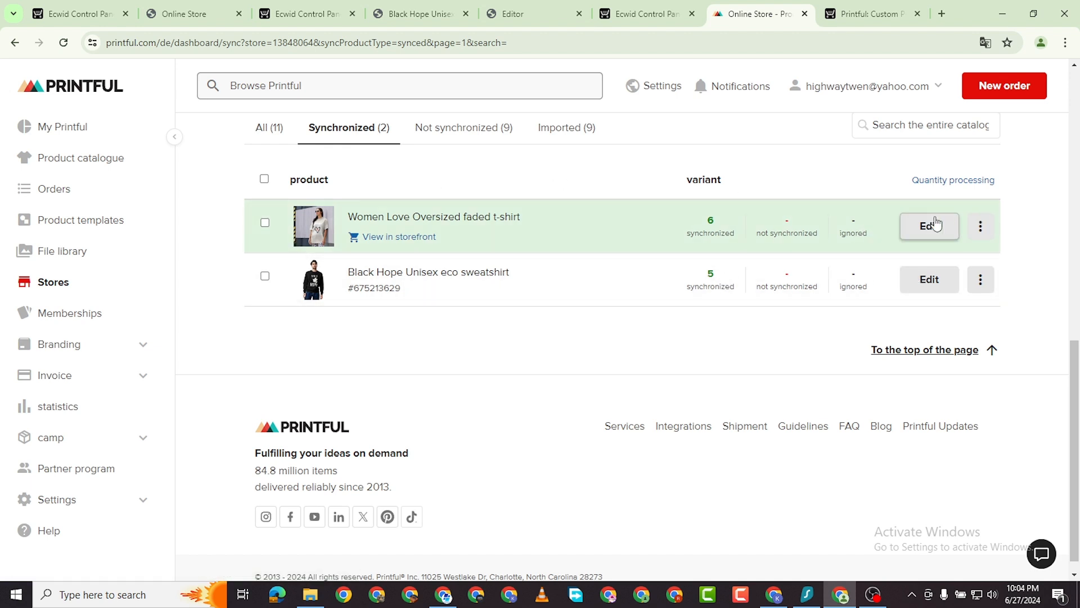
left_click(983, 225)
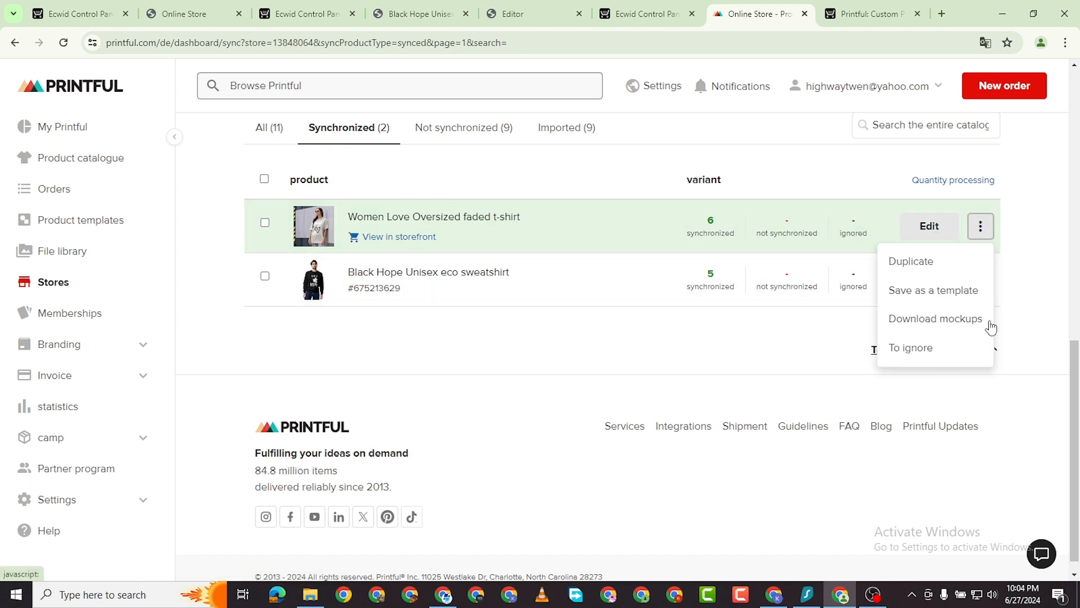
left_click(731, 360)
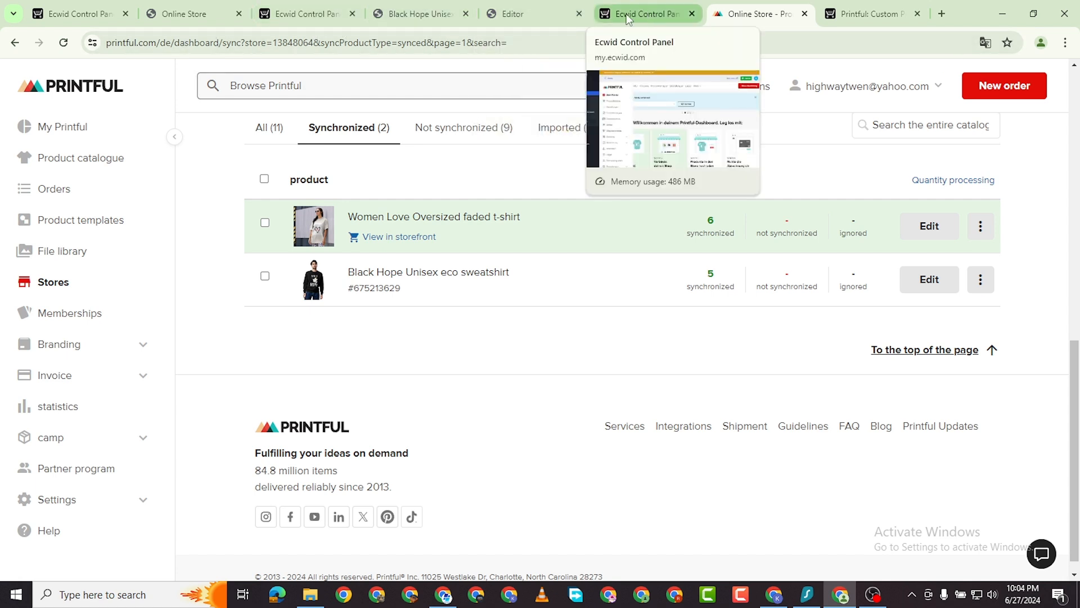
mouse_move(505, 18)
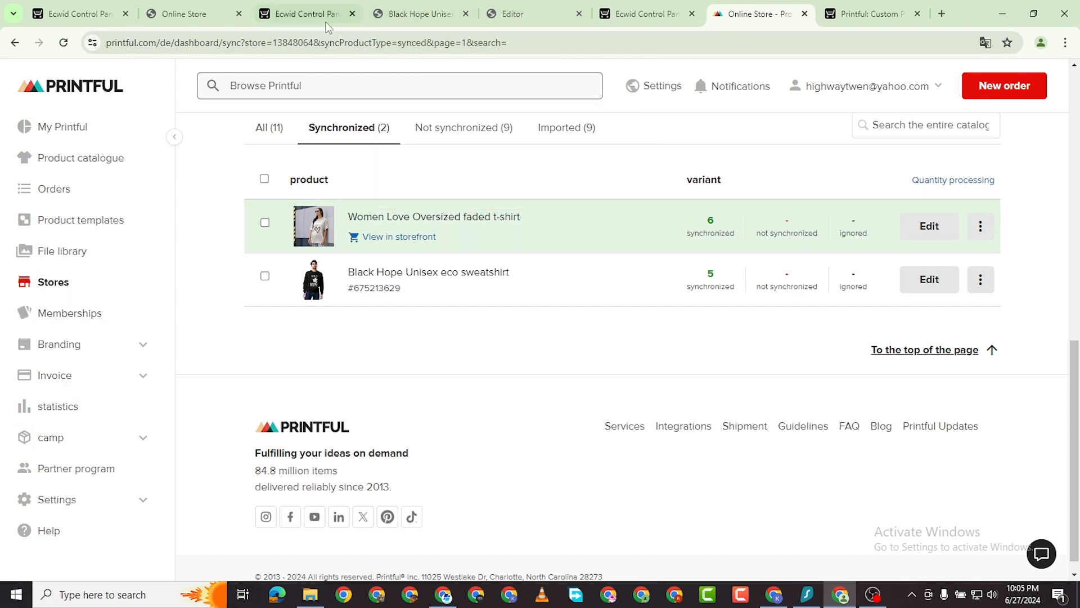
left_click(303, 14)
Scroll the Black Hope sweatshirt's edit page to its 0.95 lbs weight and fabric description.
mouse_move(111, 380)
scroll(112, 380, "down", 3)
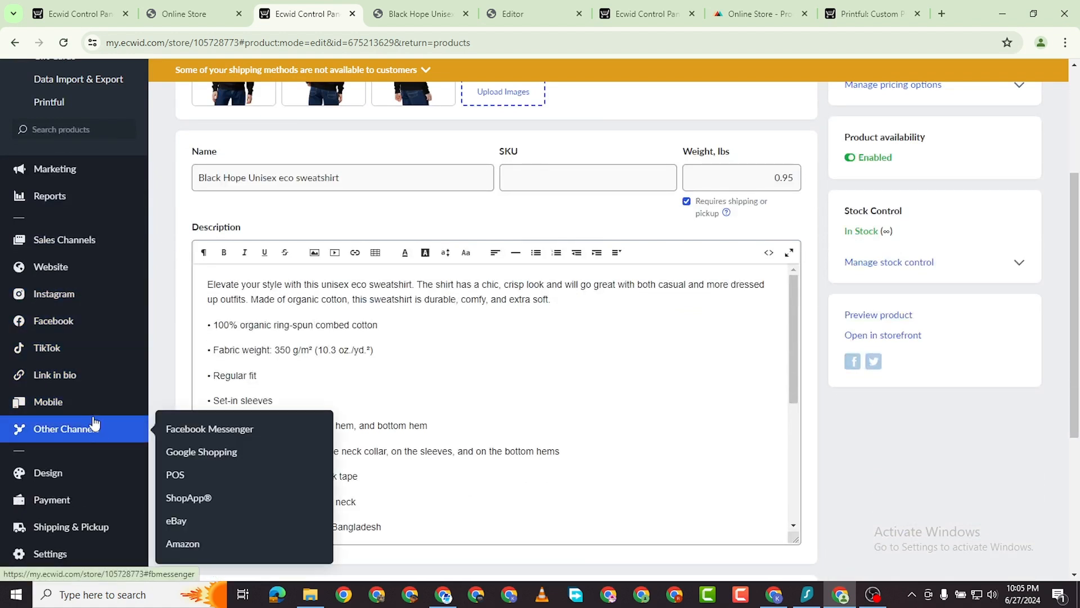
mouse_move(89, 433)
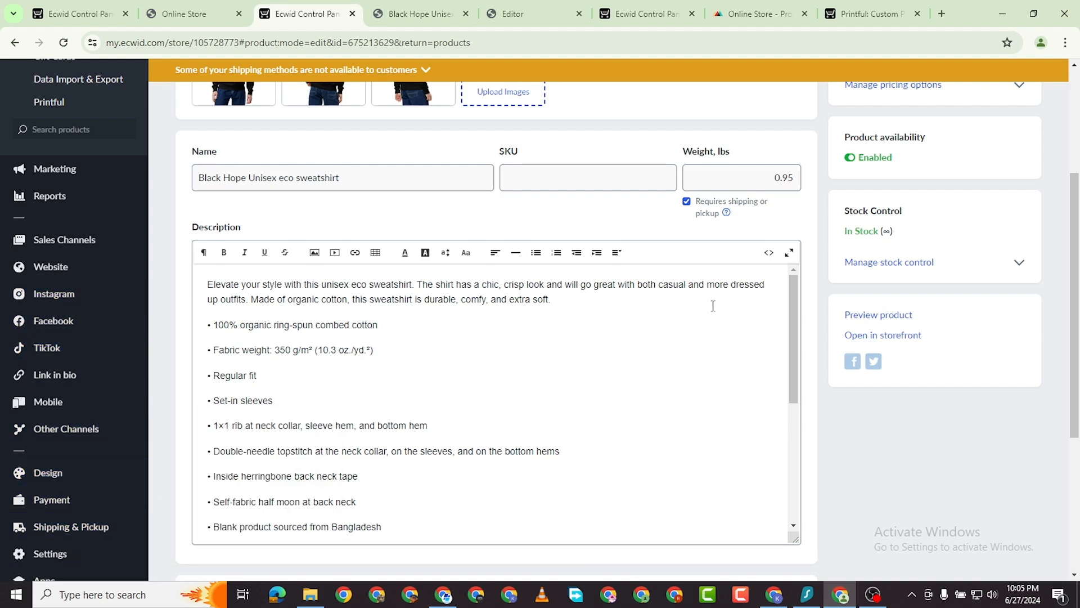
mouse_move(871, 598)
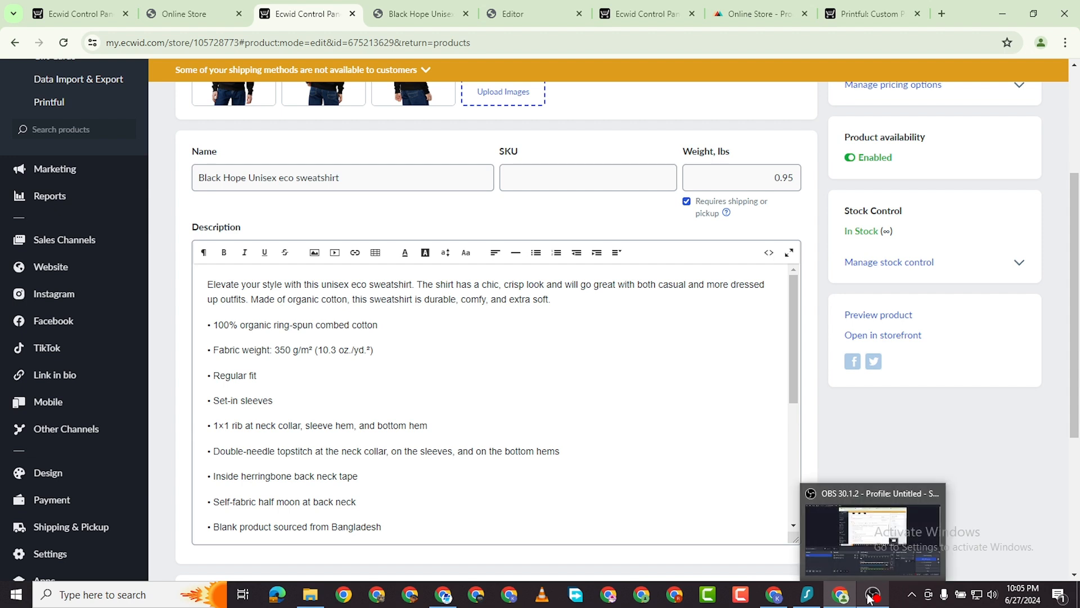